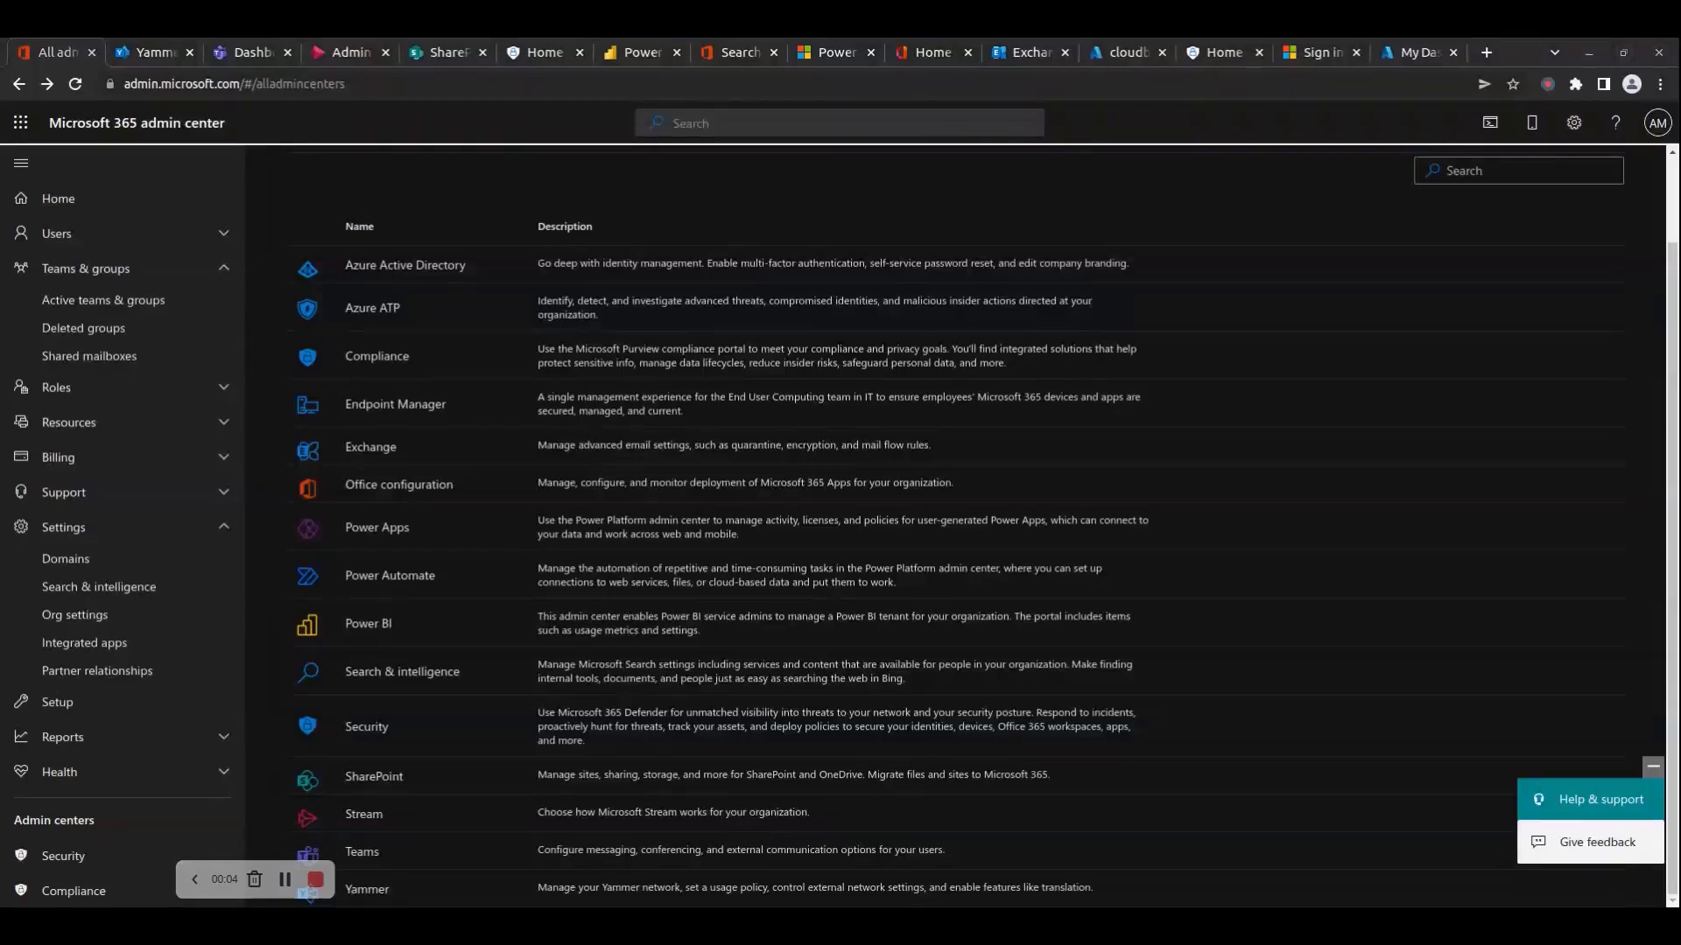
# Highlight the Microsoft 365 admin center title and the page's web address.
pyautogui.moveTo(225, 878); pyautogui.dragTo(132, 875)
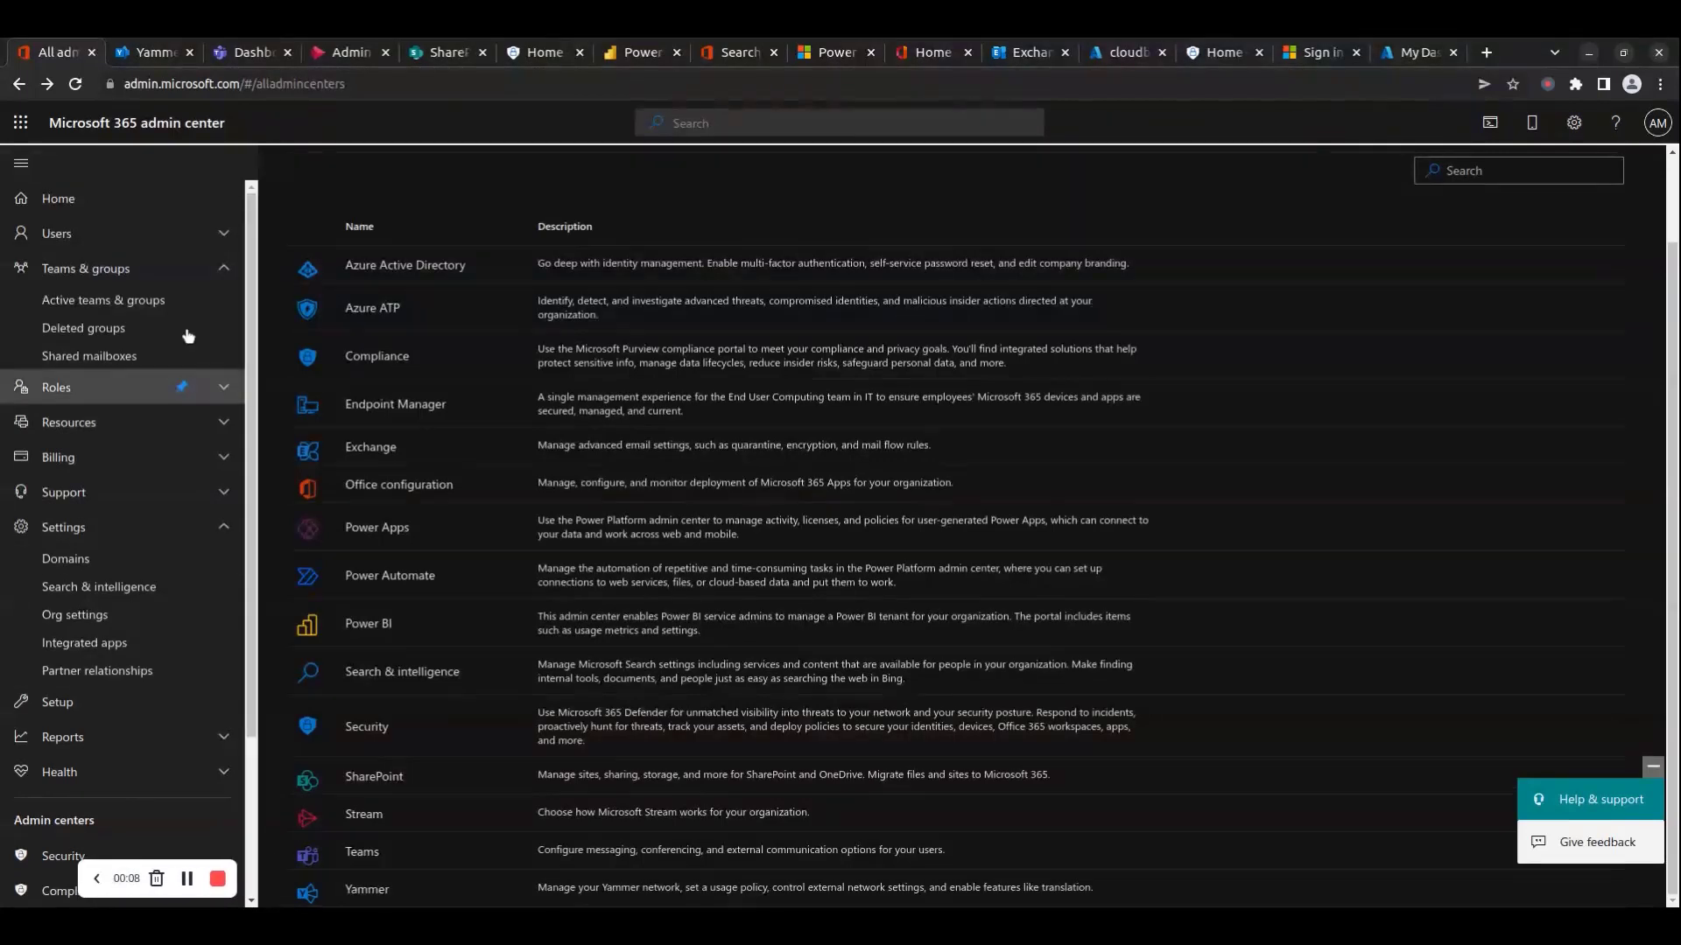
pyautogui.moveTo(241, 130); pyautogui.dragTo(54, 121)
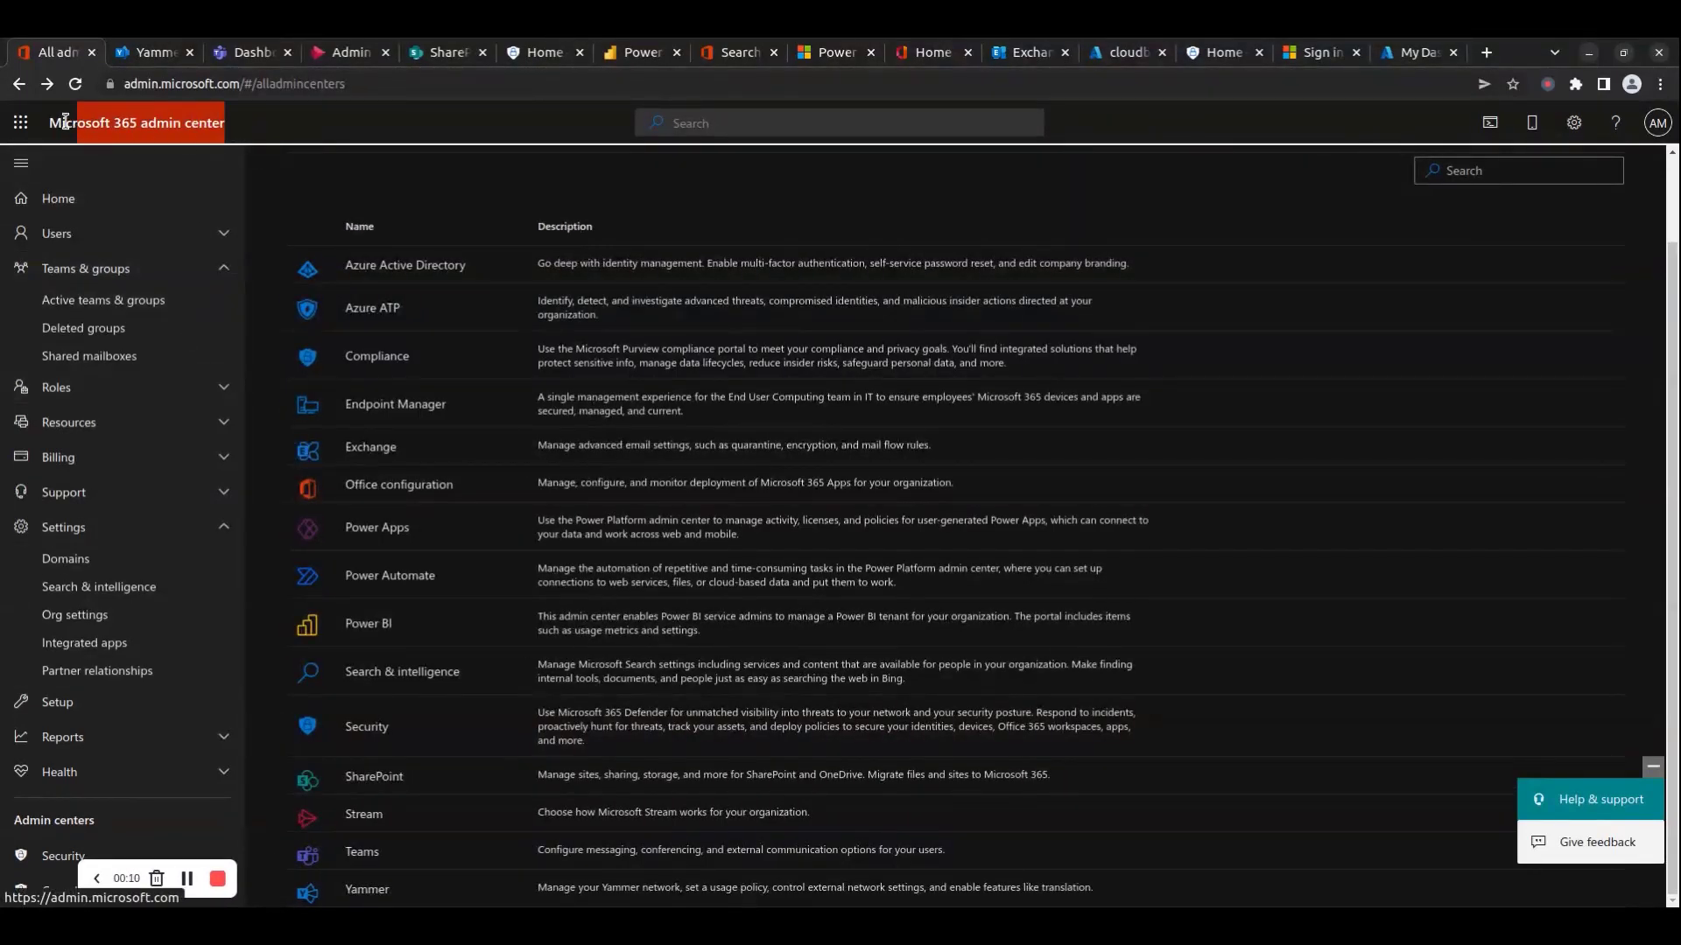
pyautogui.click(351, 84)
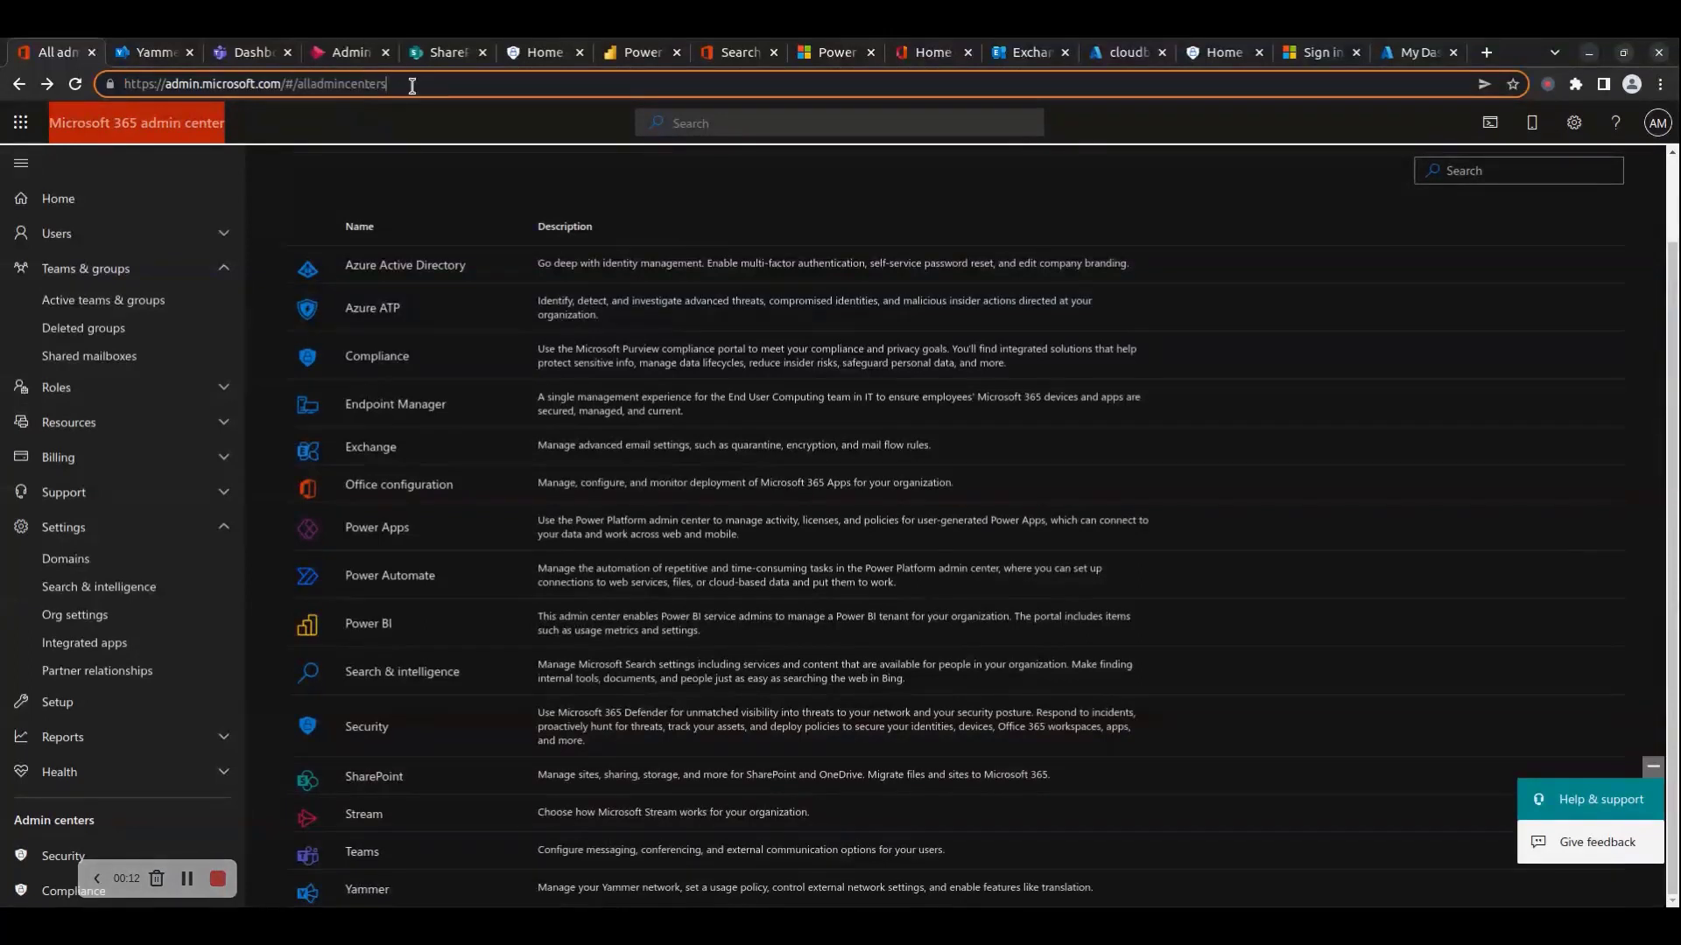
pyautogui.moveTo(372, 84); pyautogui.dragTo(79, 70)
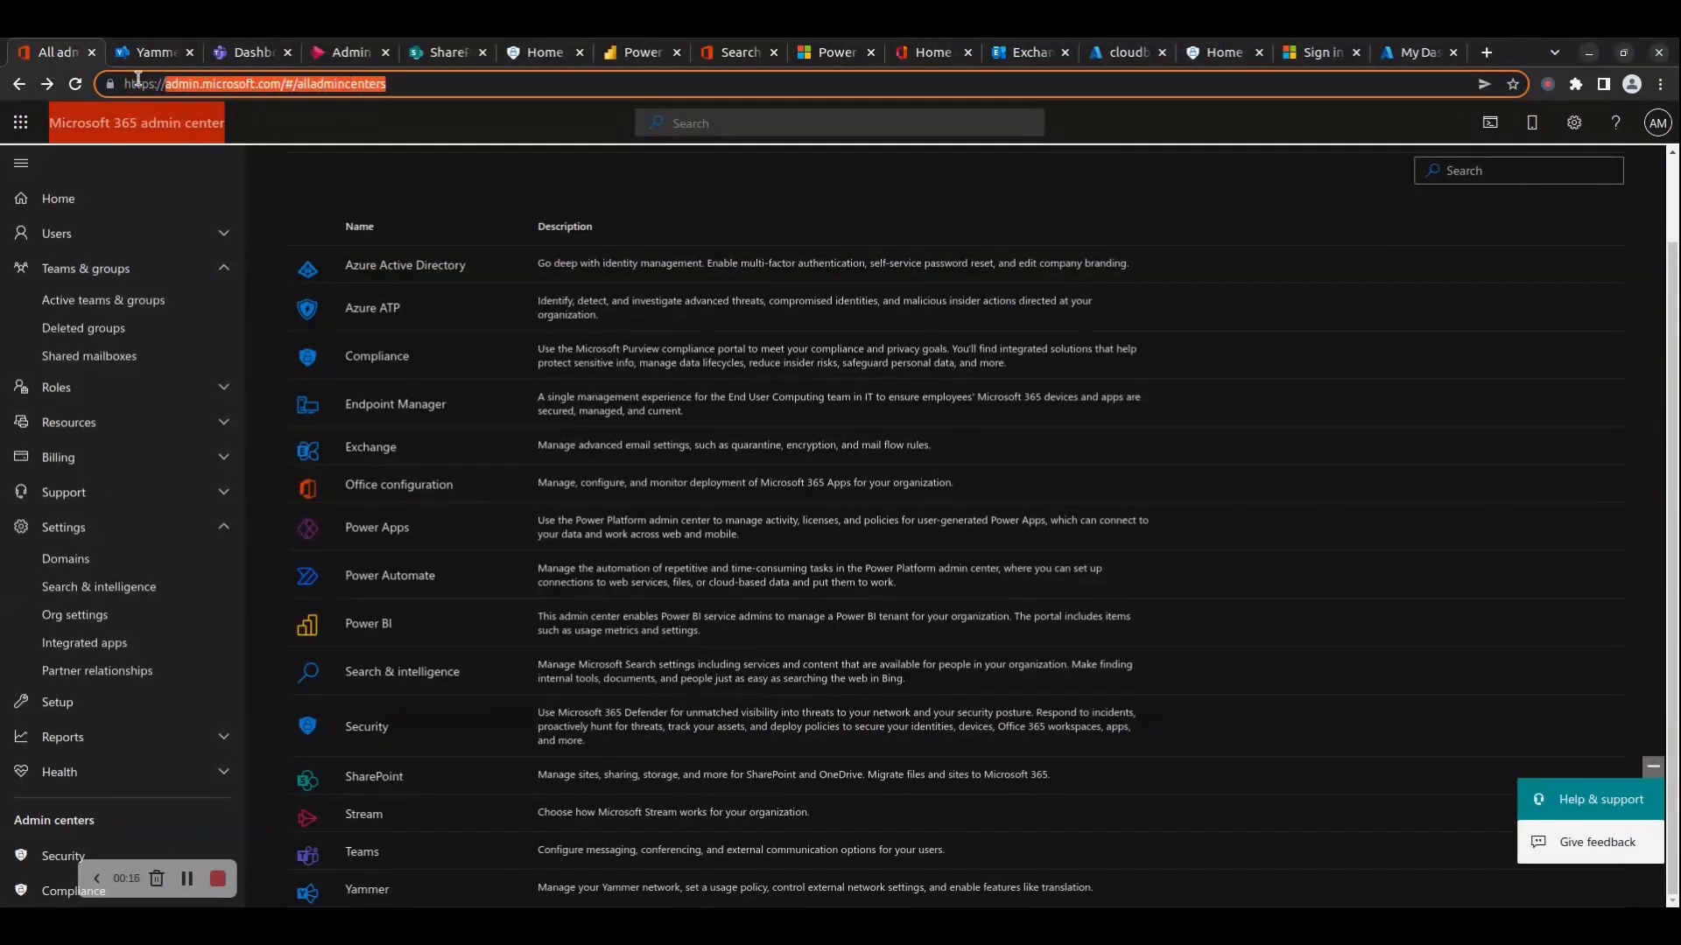
pyautogui.moveTo(275, 94); pyautogui.dragTo(89, 68)
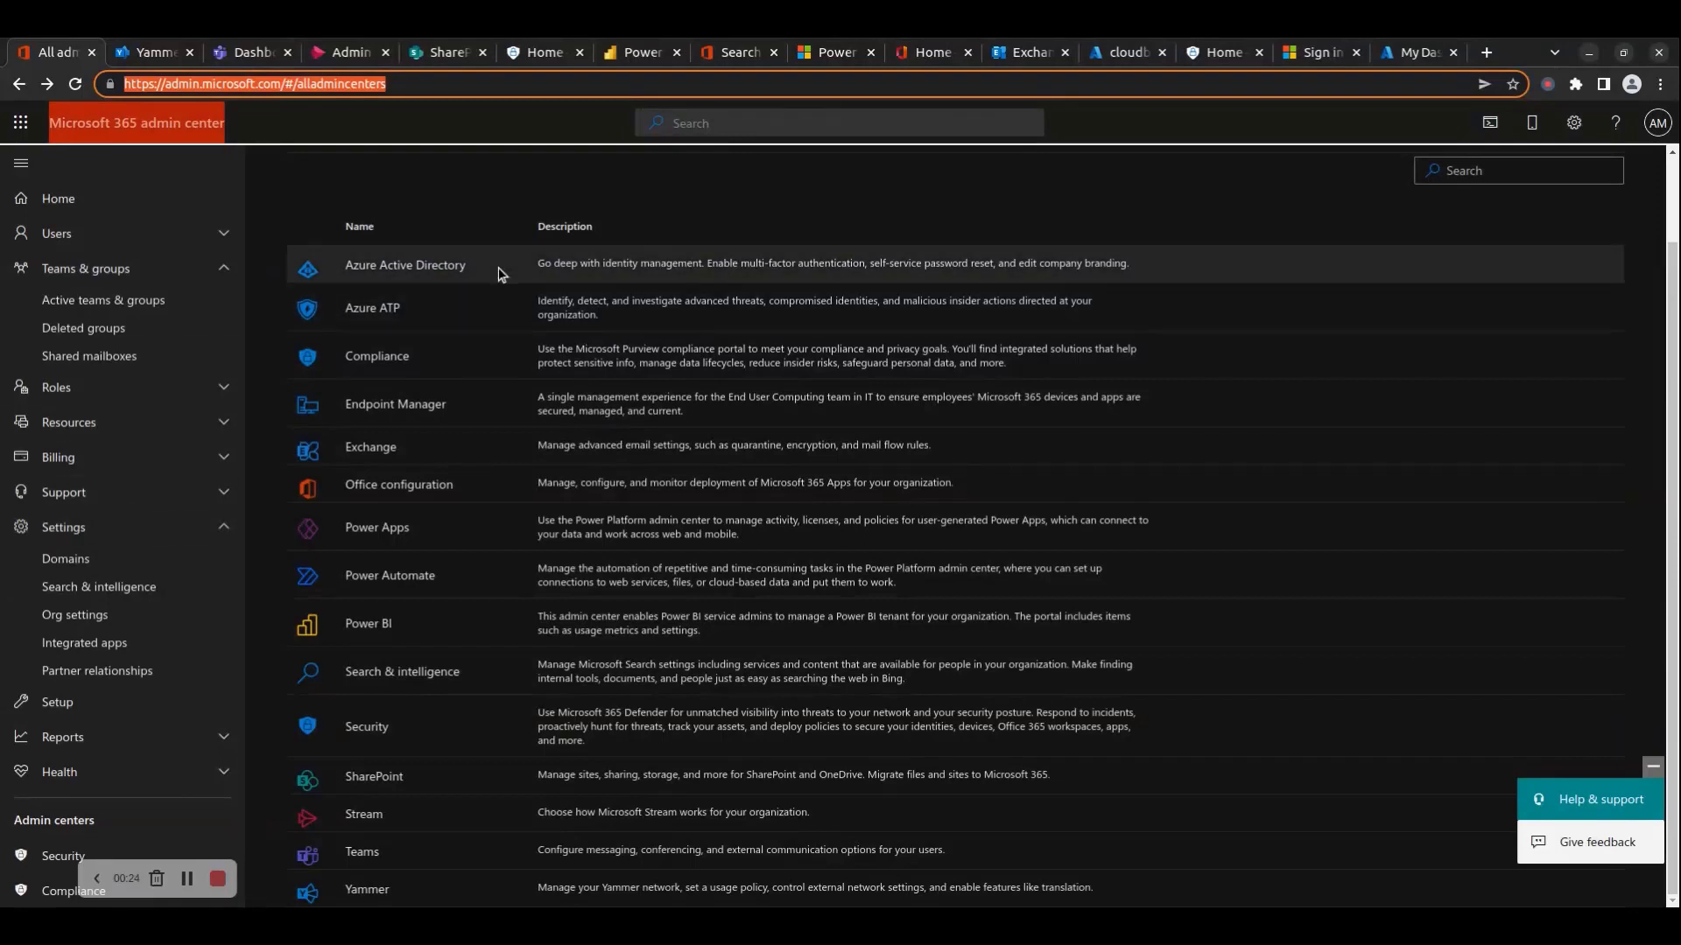
# Highlight the Azure Active Directory entry, then the admin center title and address again.
pyautogui.moveTo(1130, 264); pyautogui.dragTo(302, 267)
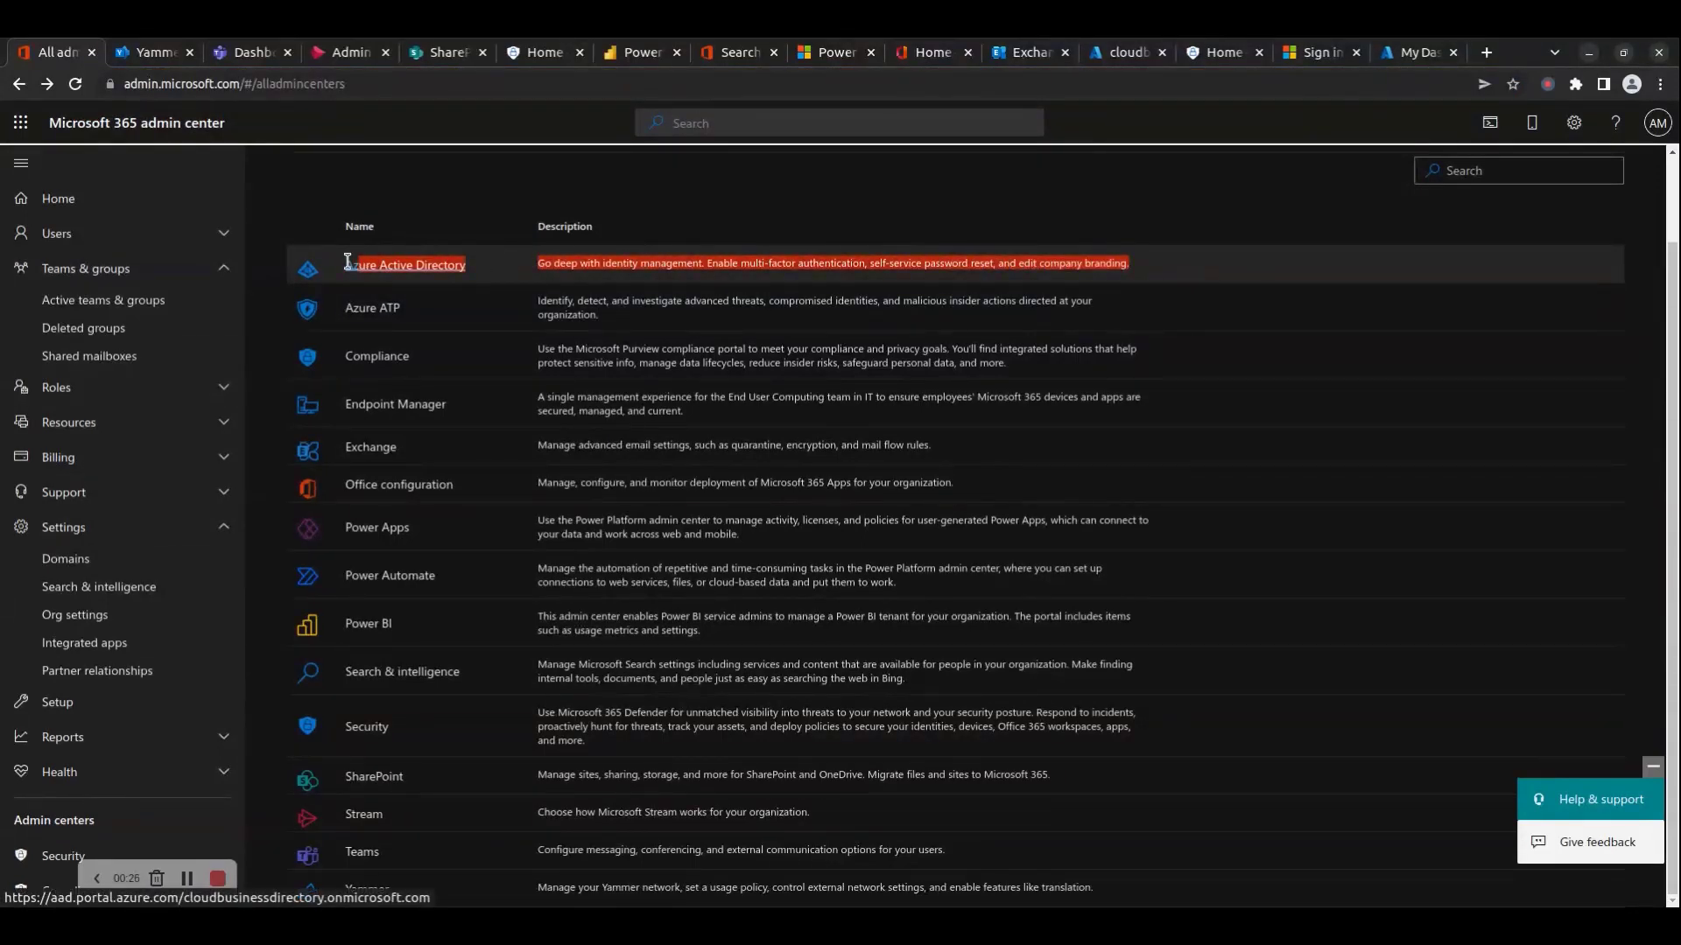
pyautogui.click(578, 274)
pyautogui.moveTo(1130, 263); pyautogui.dragTo(291, 265)
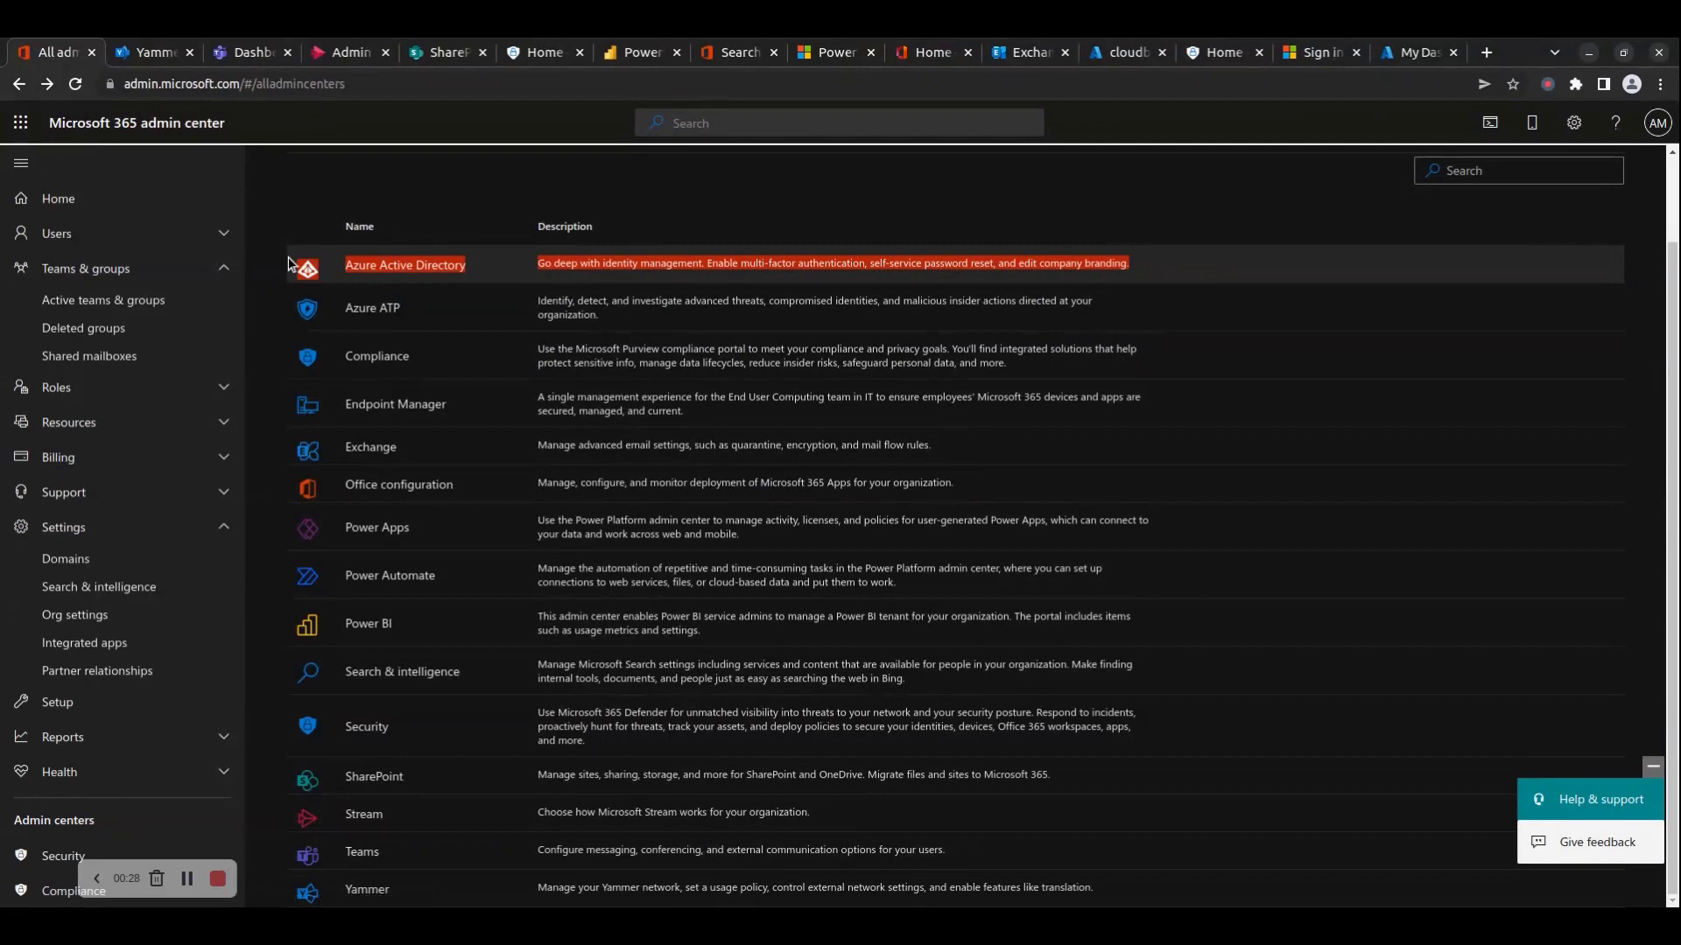
pyautogui.click(284, 208)
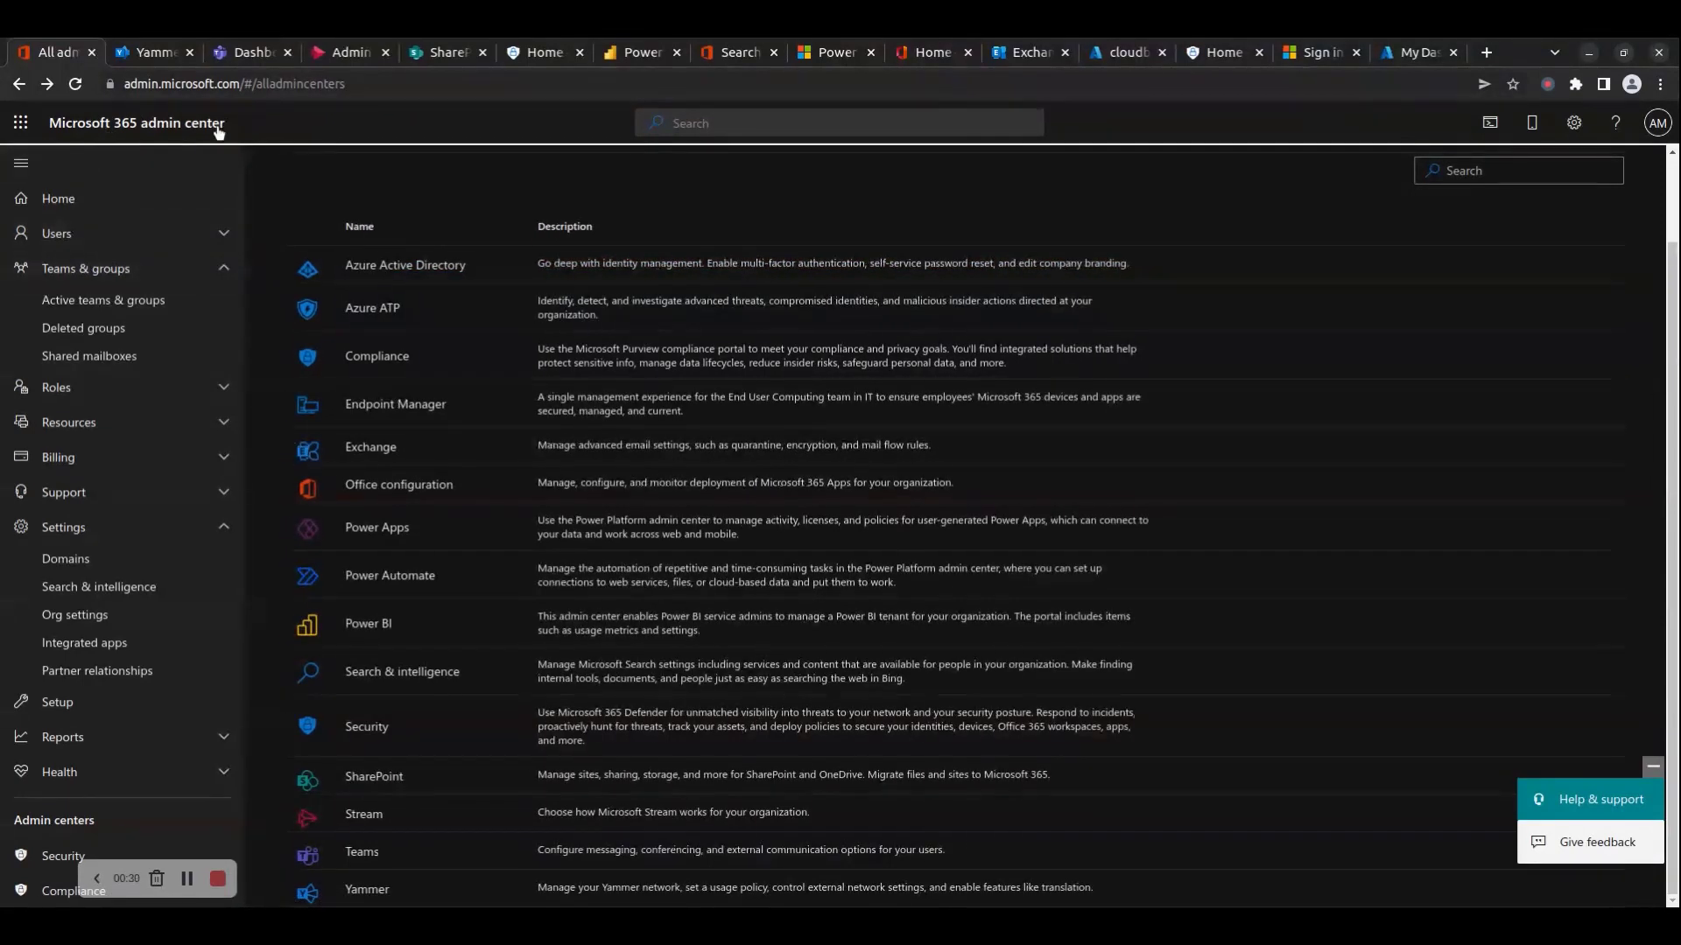
pyautogui.moveTo(235, 131)
pyautogui.mouseDown()
pyautogui.moveTo(60, 127)
pyautogui.moveTo(78, 125)
pyautogui.mouseUp()
pyautogui.click(183, 89)
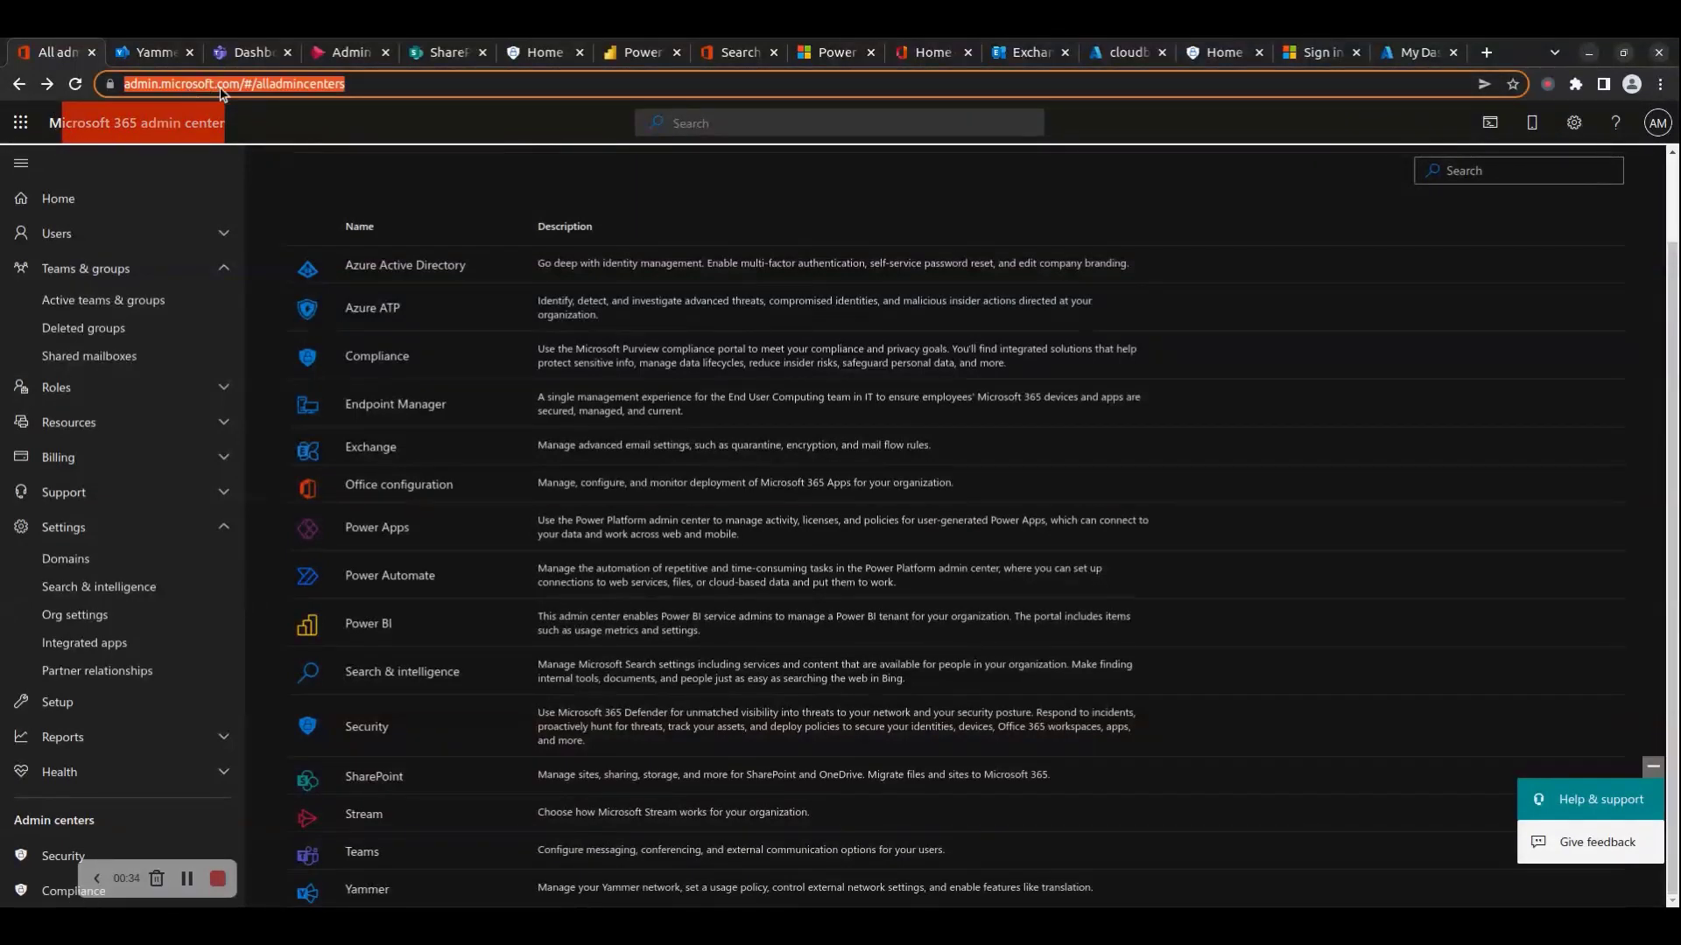
pyautogui.click(264, 89)
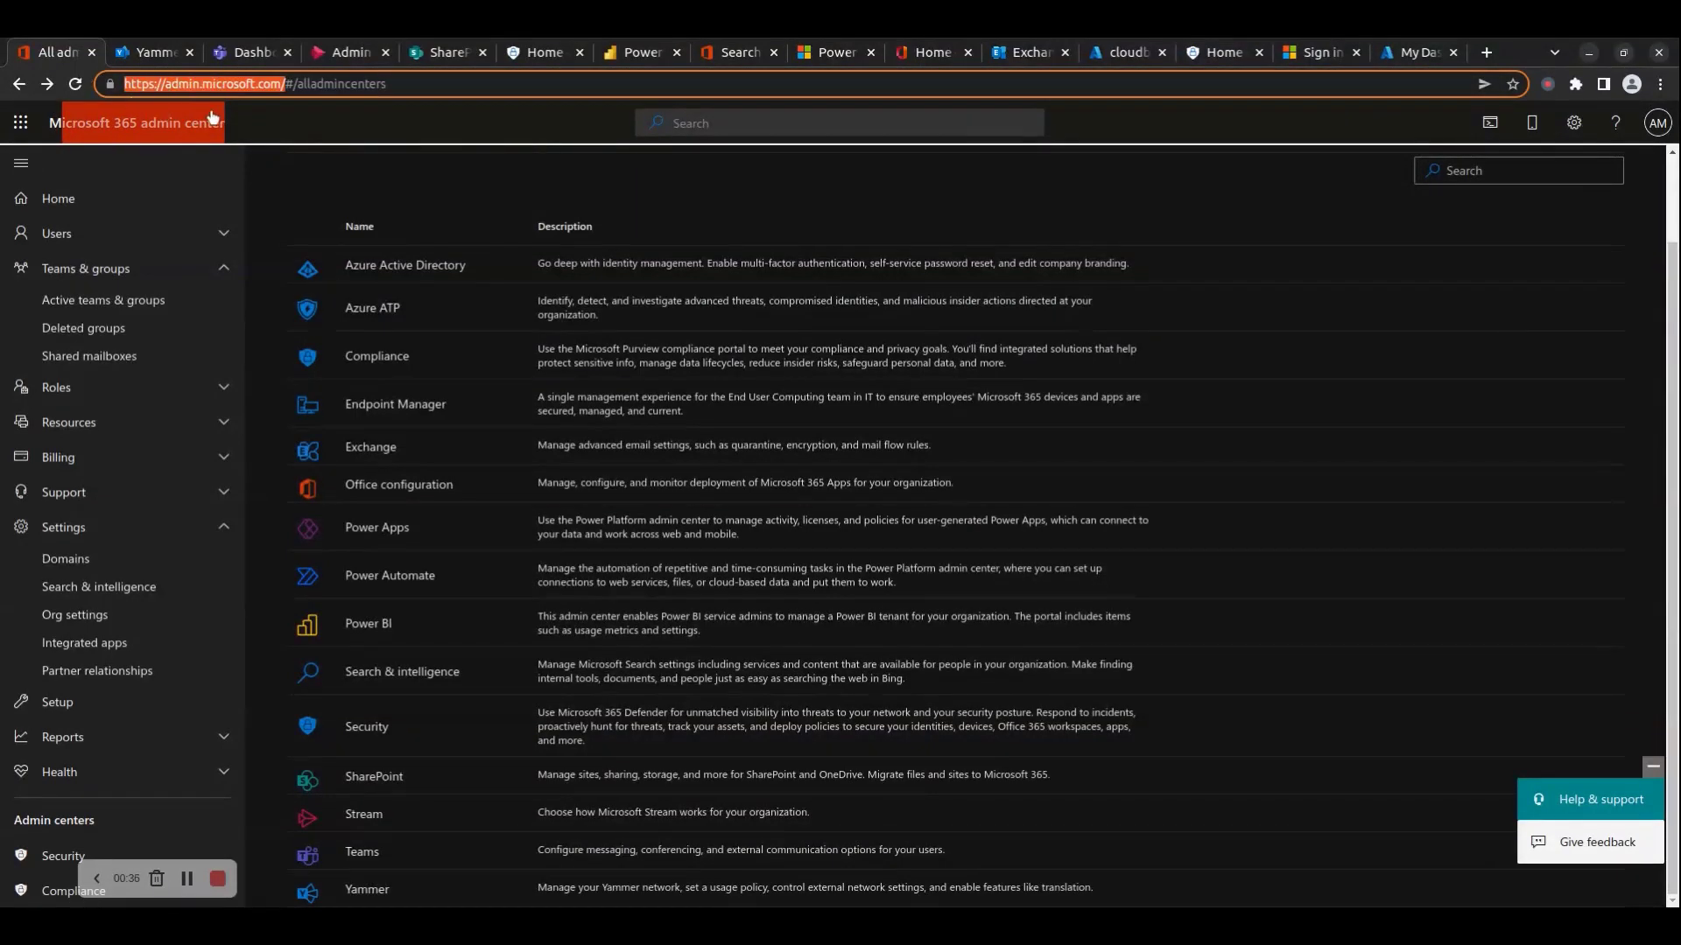
pyautogui.click(262, 127)
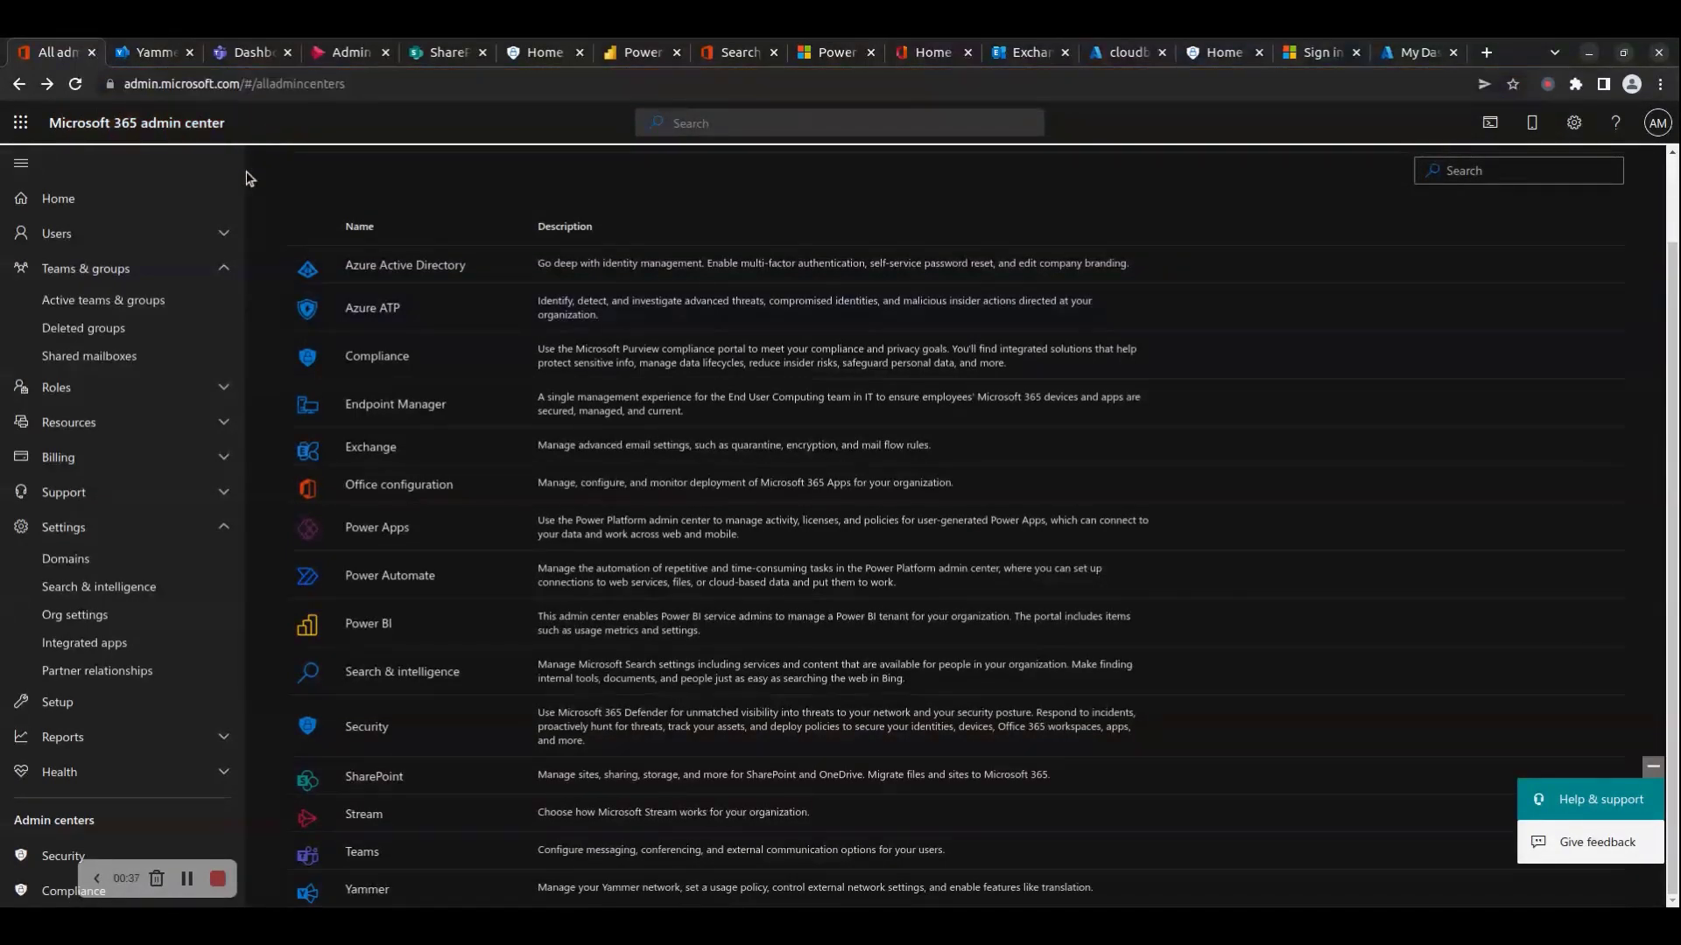
# Expand Users, open Active teams & groups, and expand Roles, Resources and Billing.
pyautogui.click(124, 235)
pyautogui.click(101, 411)
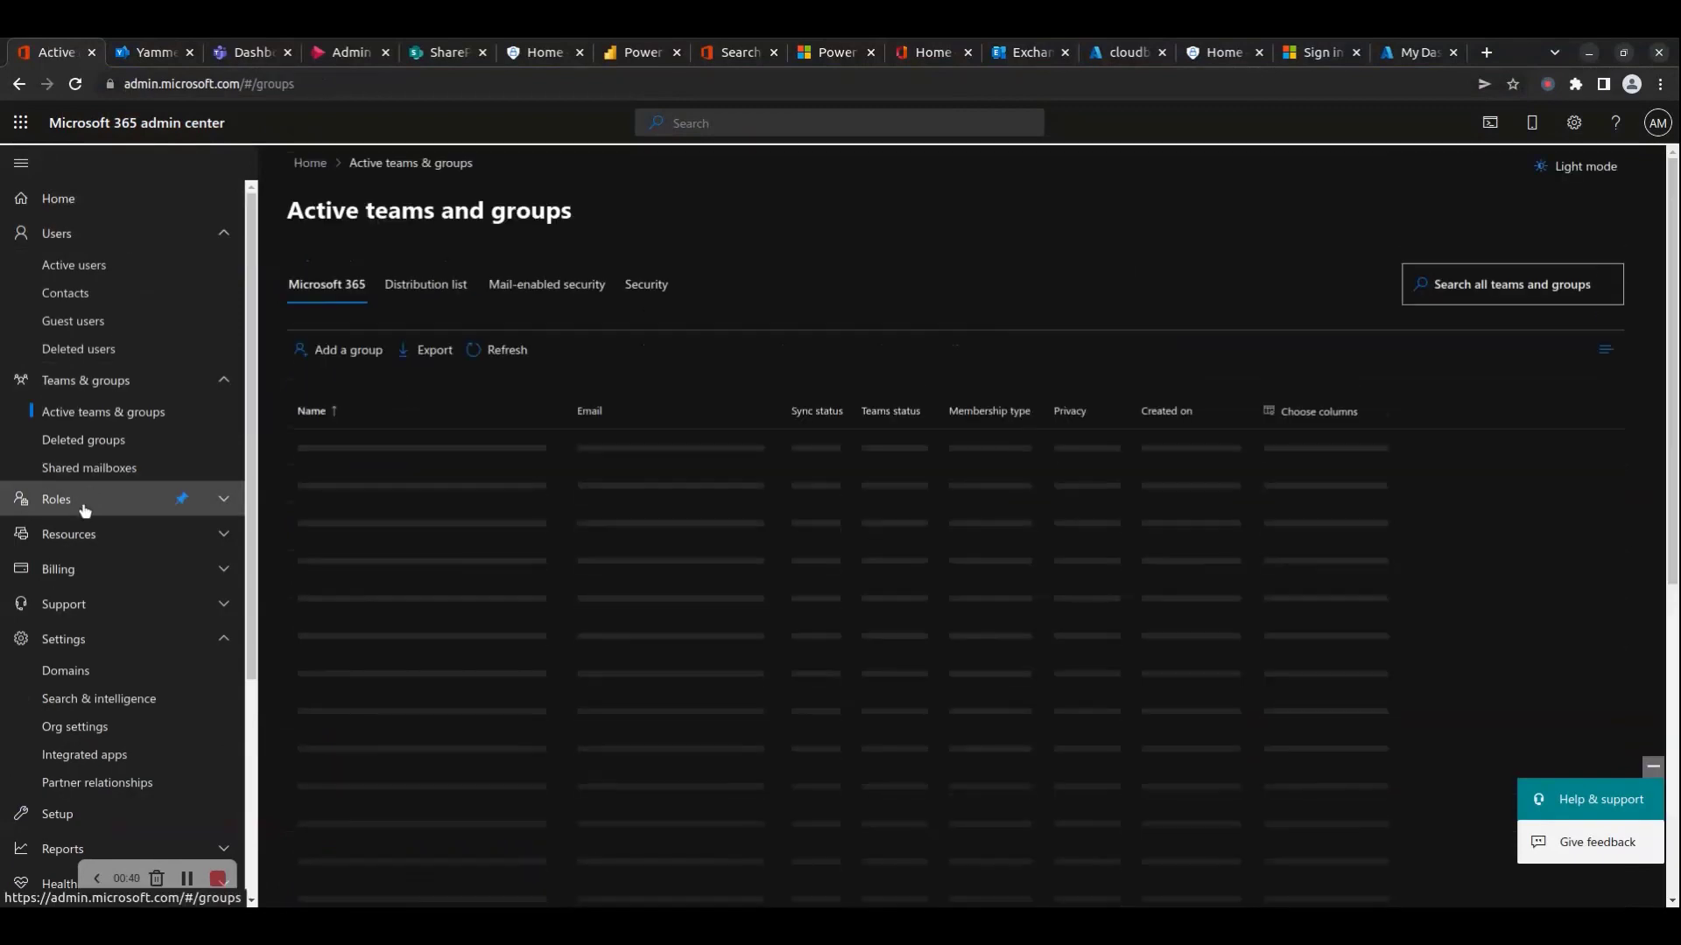
pyautogui.click(70, 500)
pyautogui.click(70, 590)
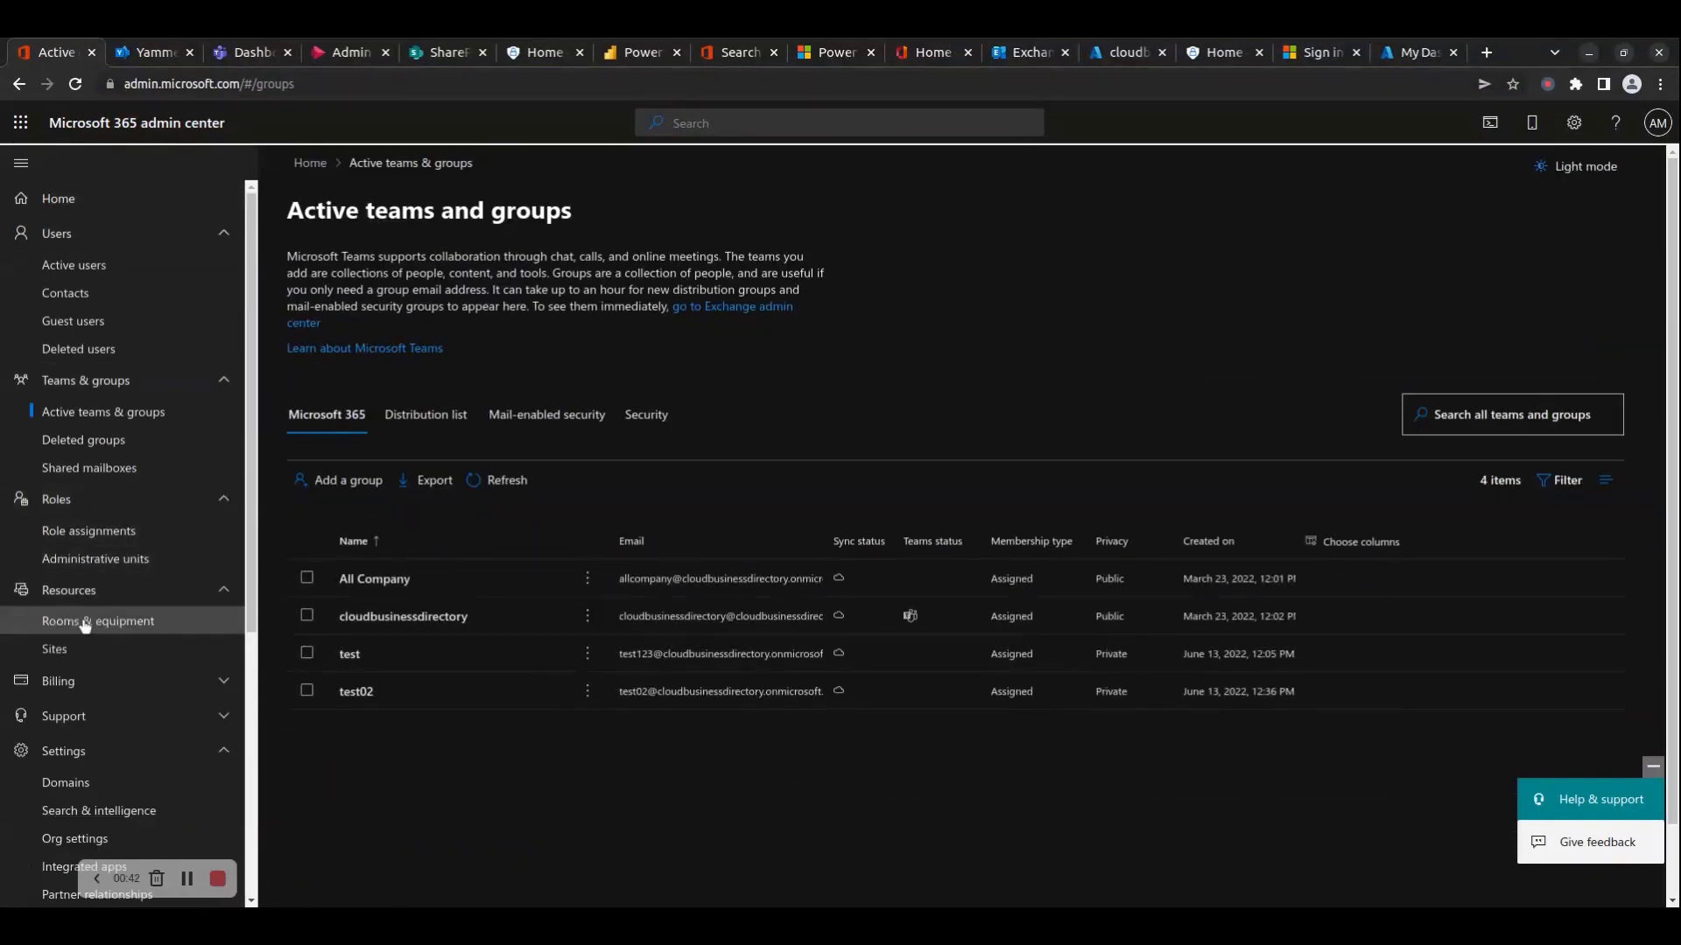
pyautogui.click(71, 681)
# Expand Support, Reports and Health, then highlight the admin center domain in the address.
pyautogui.scroll(-2, 70, 700)
pyautogui.click(70, 777)
pyautogui.scroll(-1, 72, 782)
pyautogui.scroll(-1, 87, 787)
pyautogui.scroll(-2, 92, 752)
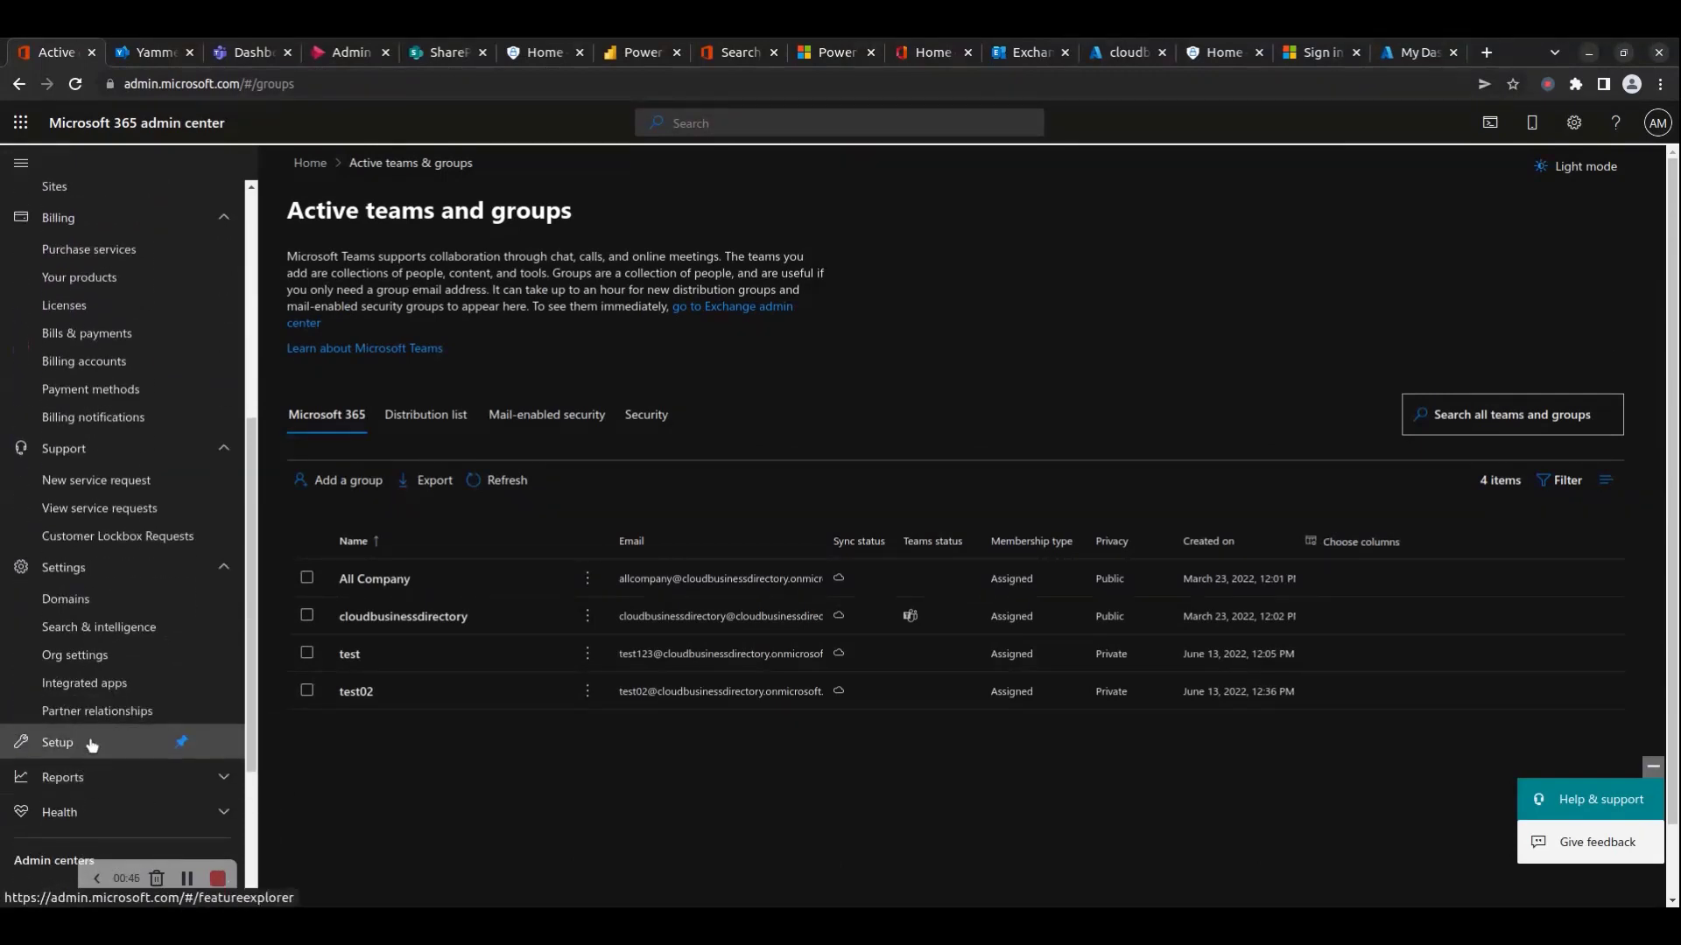
pyautogui.click(87, 776)
pyautogui.scroll(-1, 91, 792)
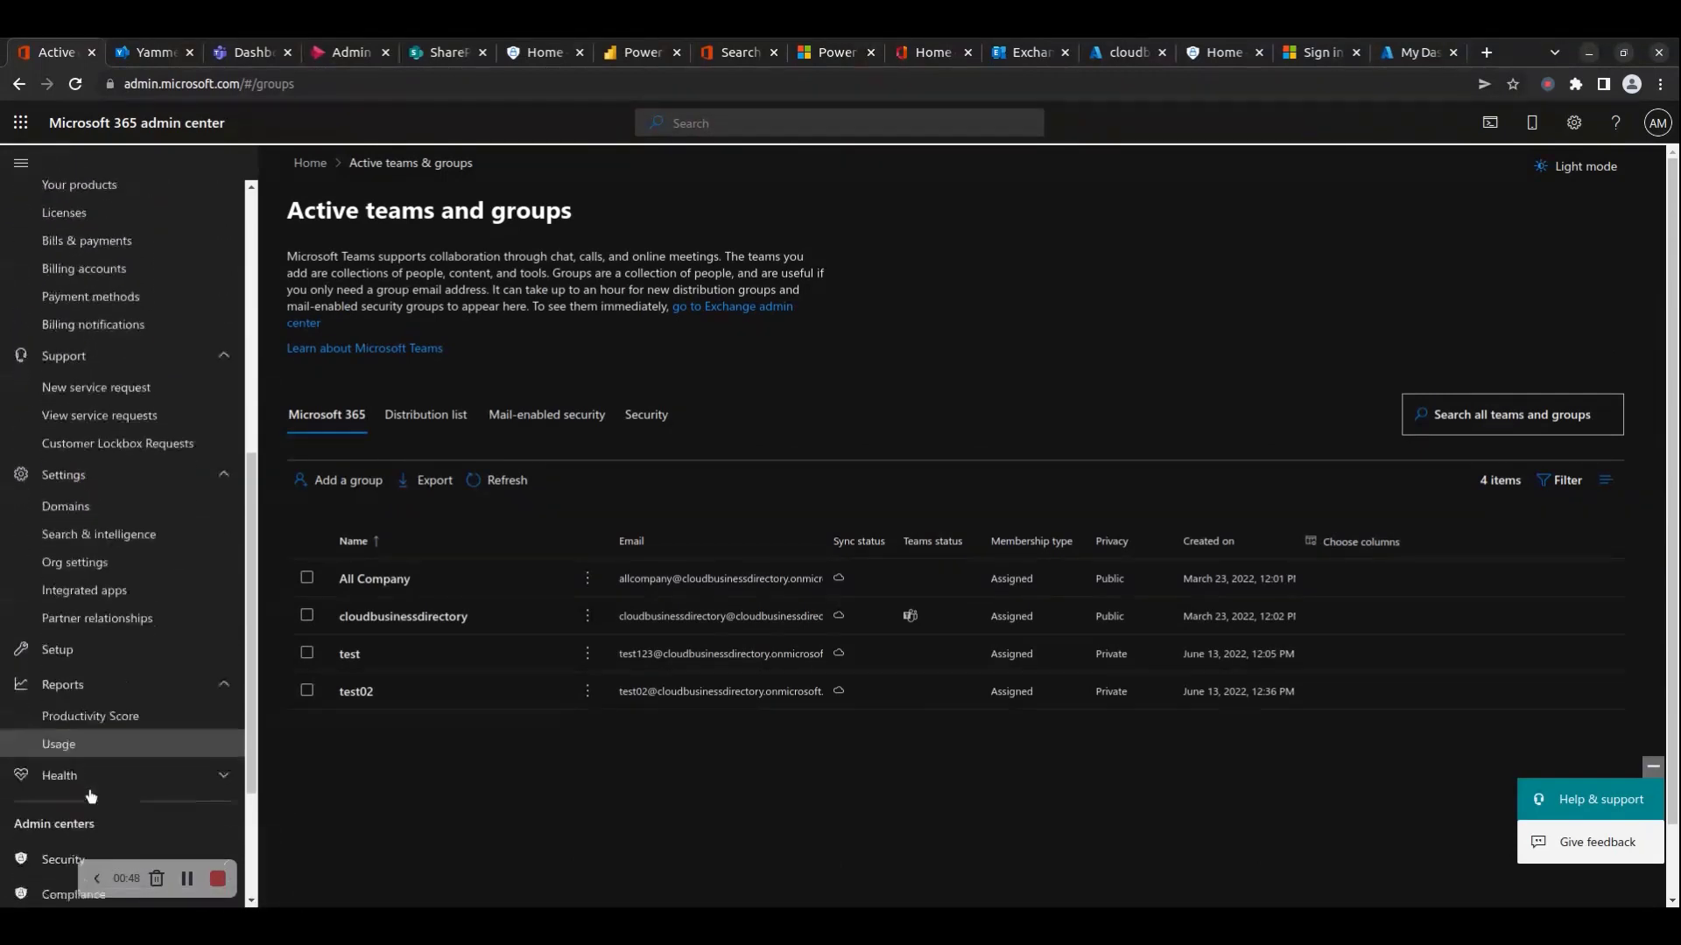
pyautogui.click(88, 778)
pyautogui.click(170, 82)
pyautogui.click(227, 85)
pyautogui.moveTo(284, 85); pyautogui.dragTo(123, 83)
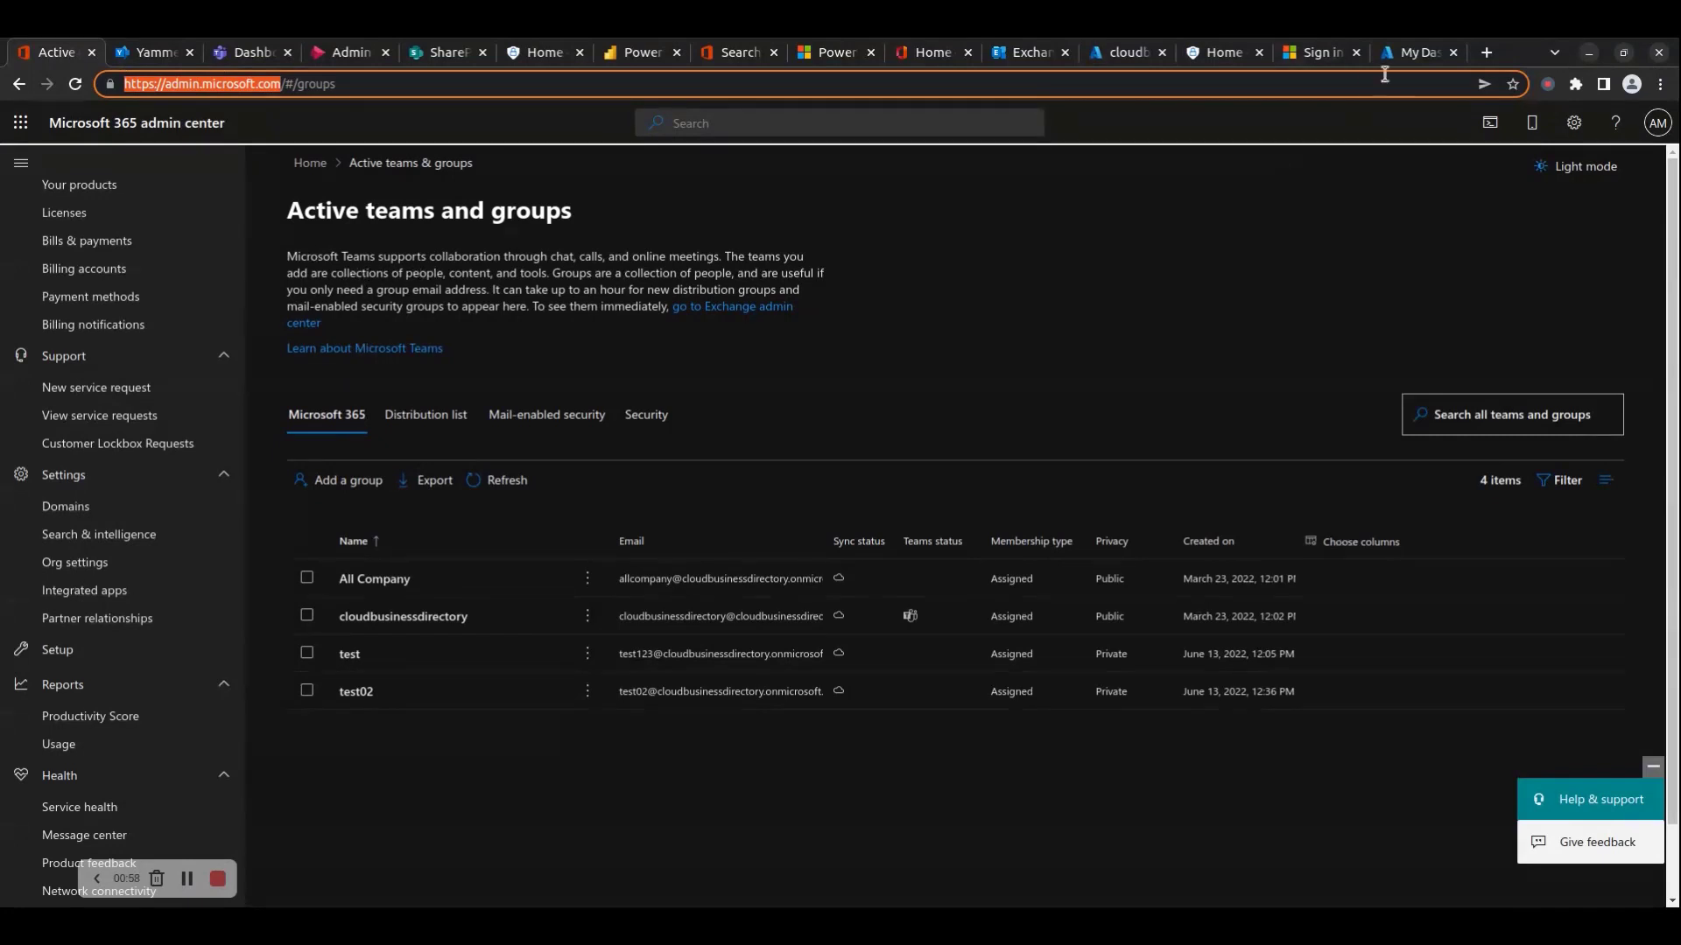
# Switch to the Azure AD tab, open All services, and highlight the service categories.
pyautogui.click(1411, 54)
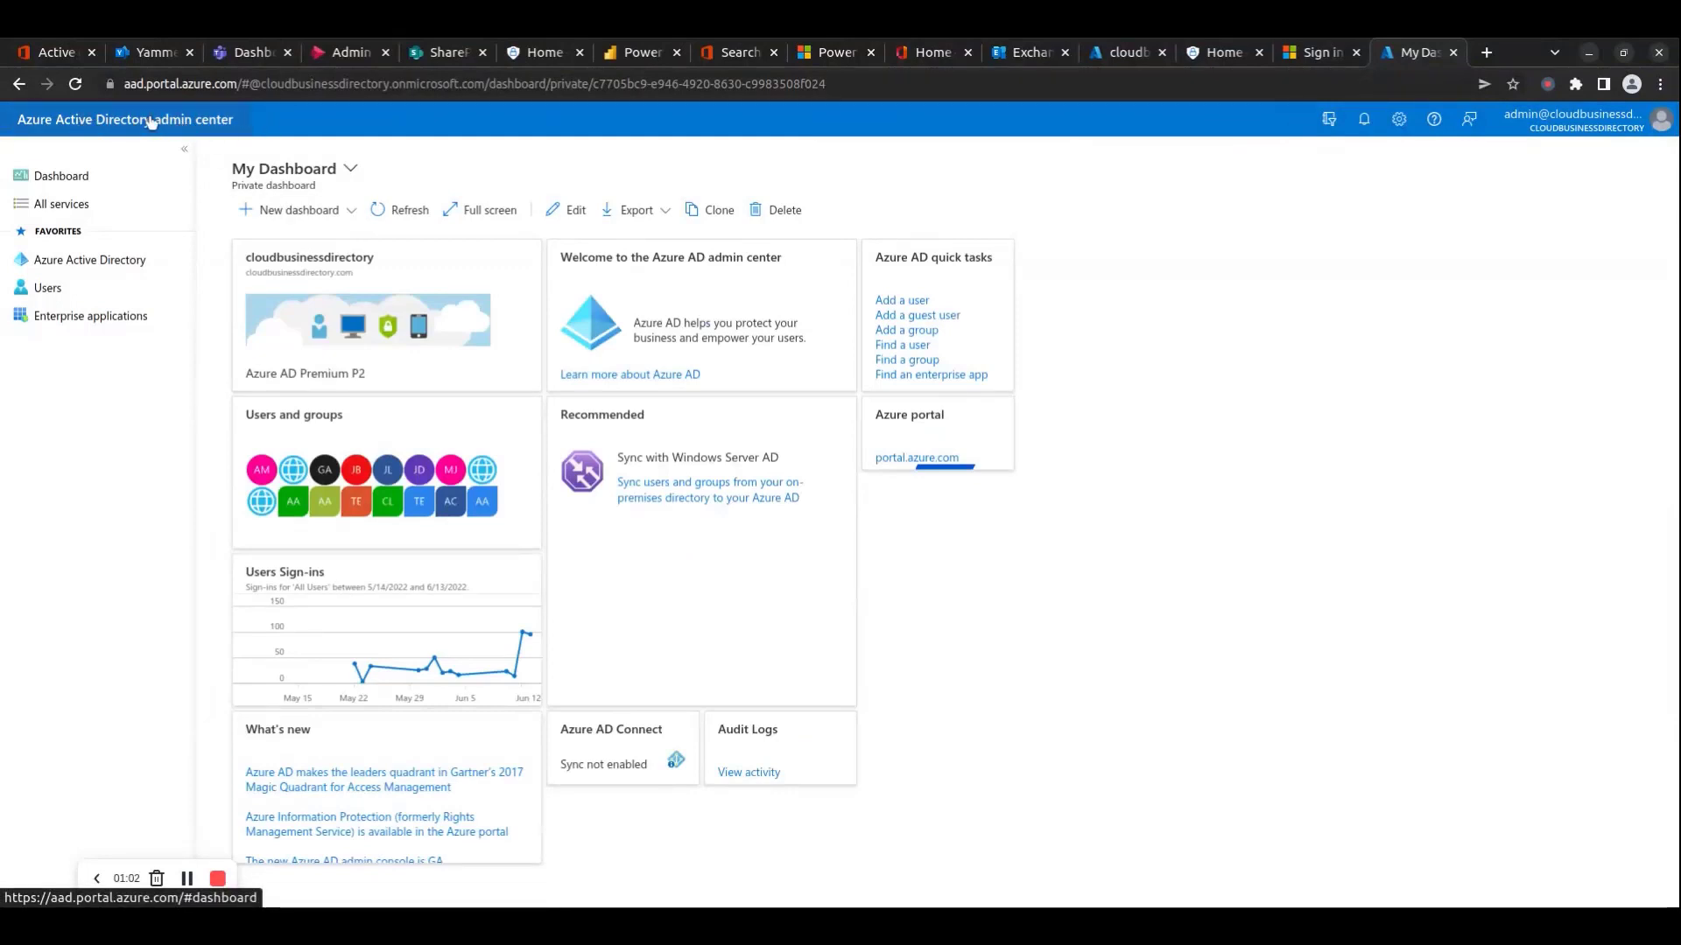
pyautogui.click(57, 206)
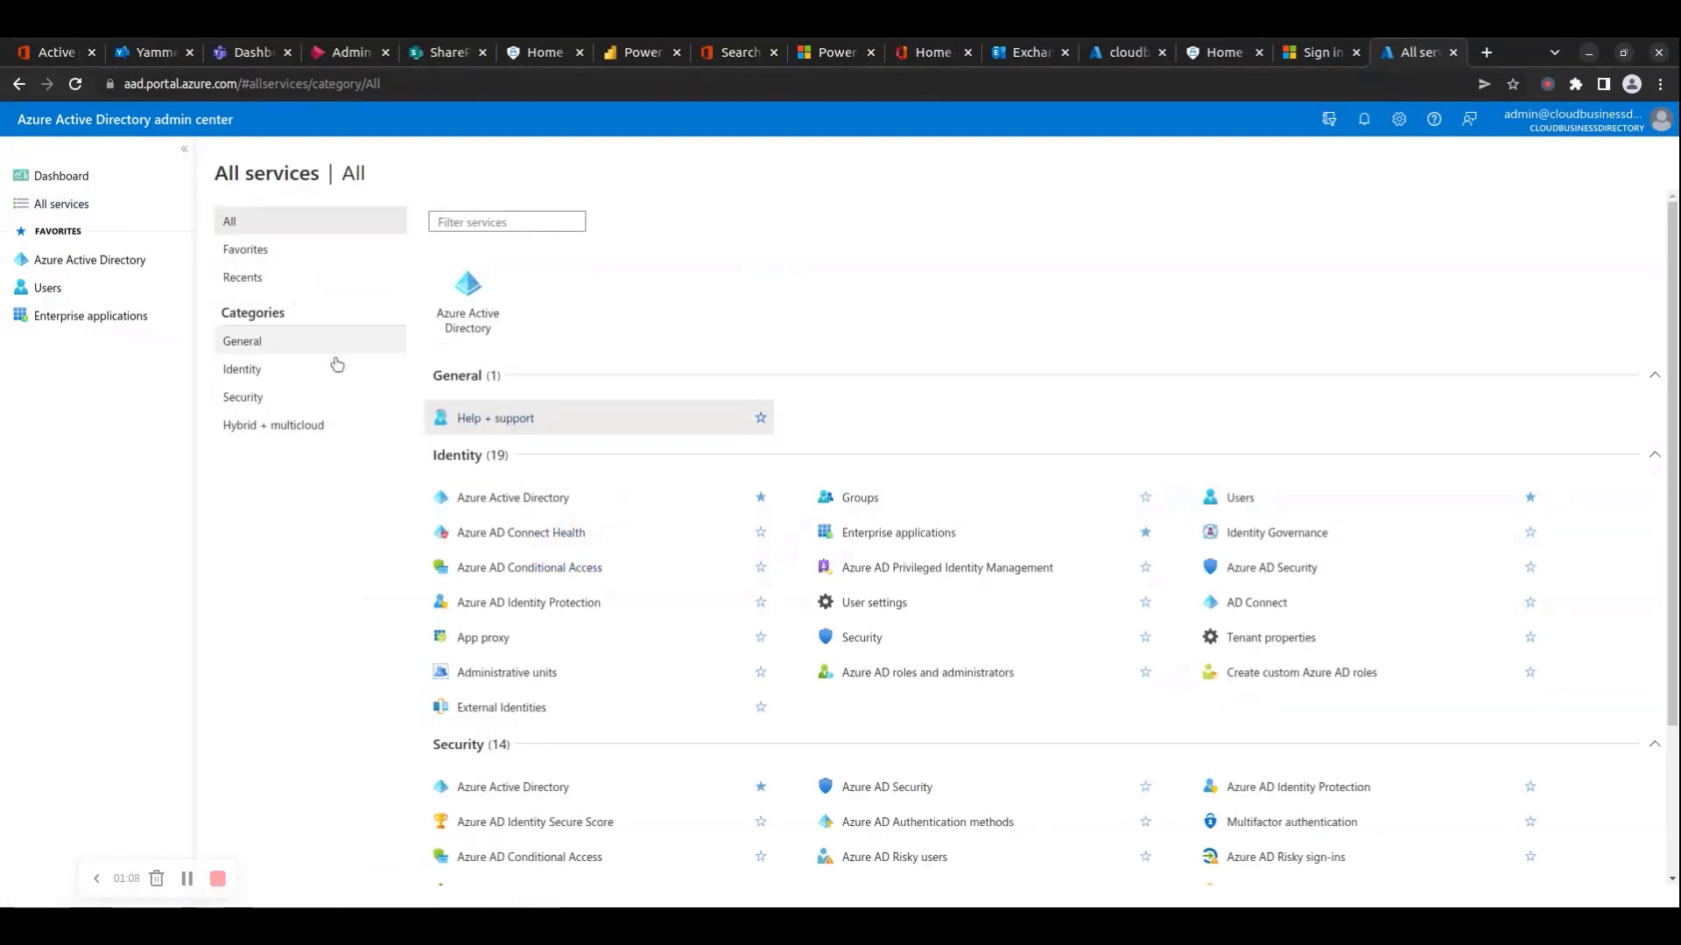
pyautogui.moveTo(396, 449)
pyautogui.mouseDown()
pyautogui.moveTo(616, 548)
pyautogui.moveTo(1400, 823)
pyautogui.moveTo(1430, 810)
pyautogui.moveTo(1321, 792)
pyautogui.mouseUp()
# Visit Help + support, return to All services, and highlight the Azure portal address.
pyautogui.click(638, 219)
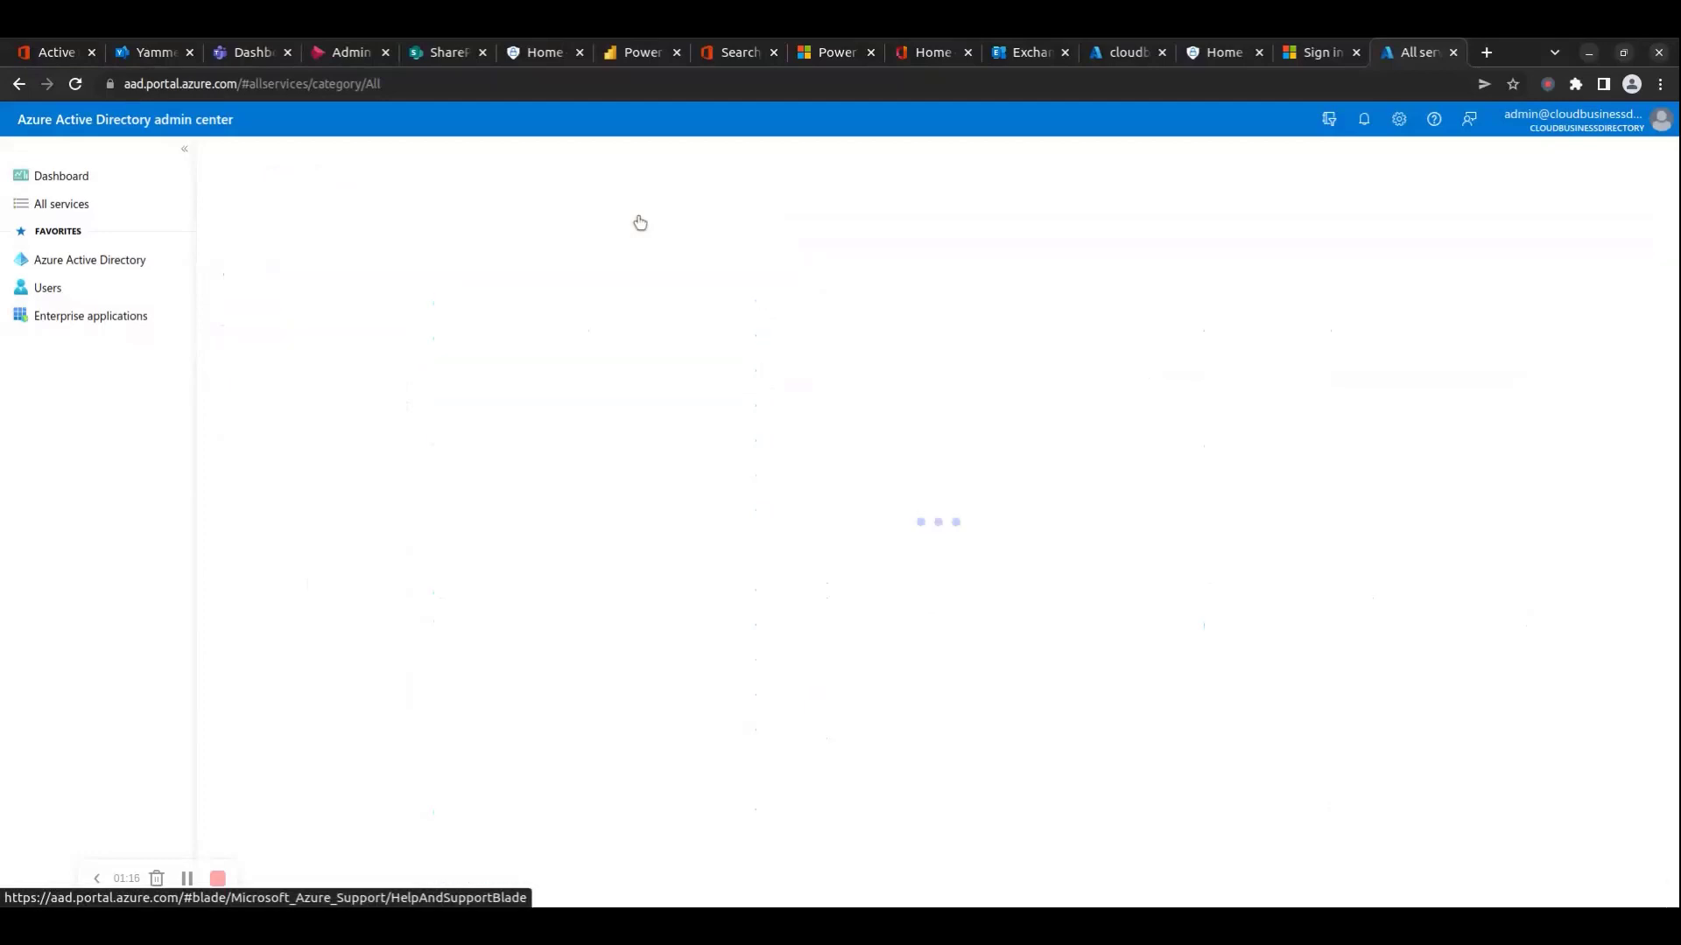
pyautogui.click(19, 85)
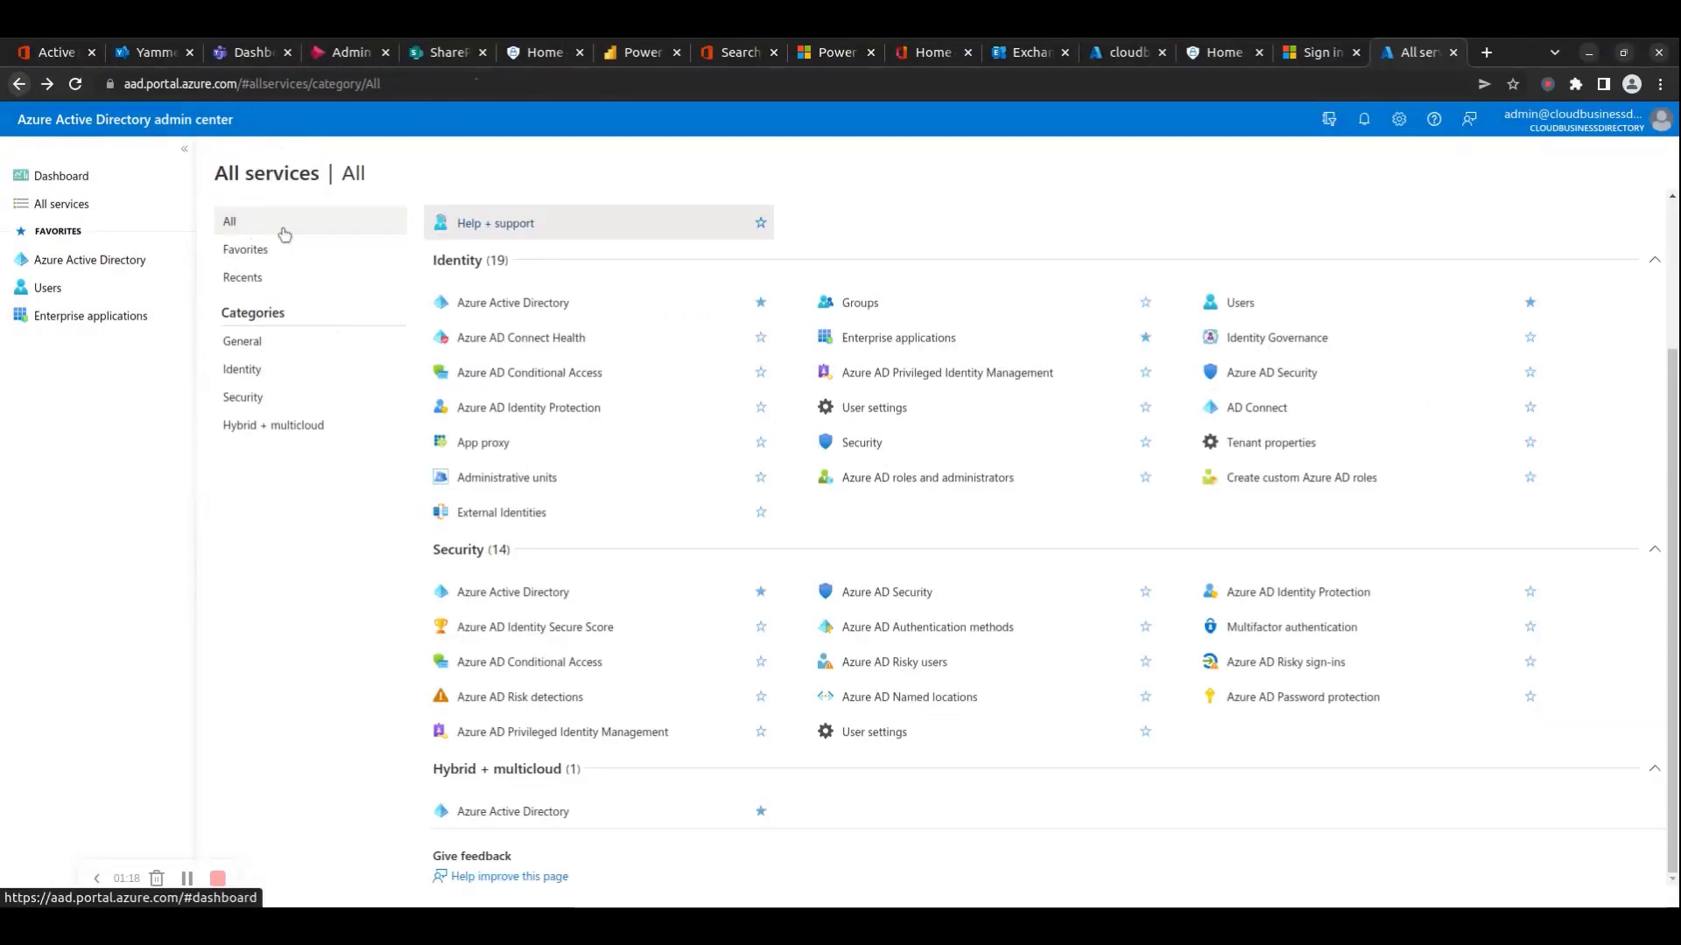
pyautogui.click(201, 85)
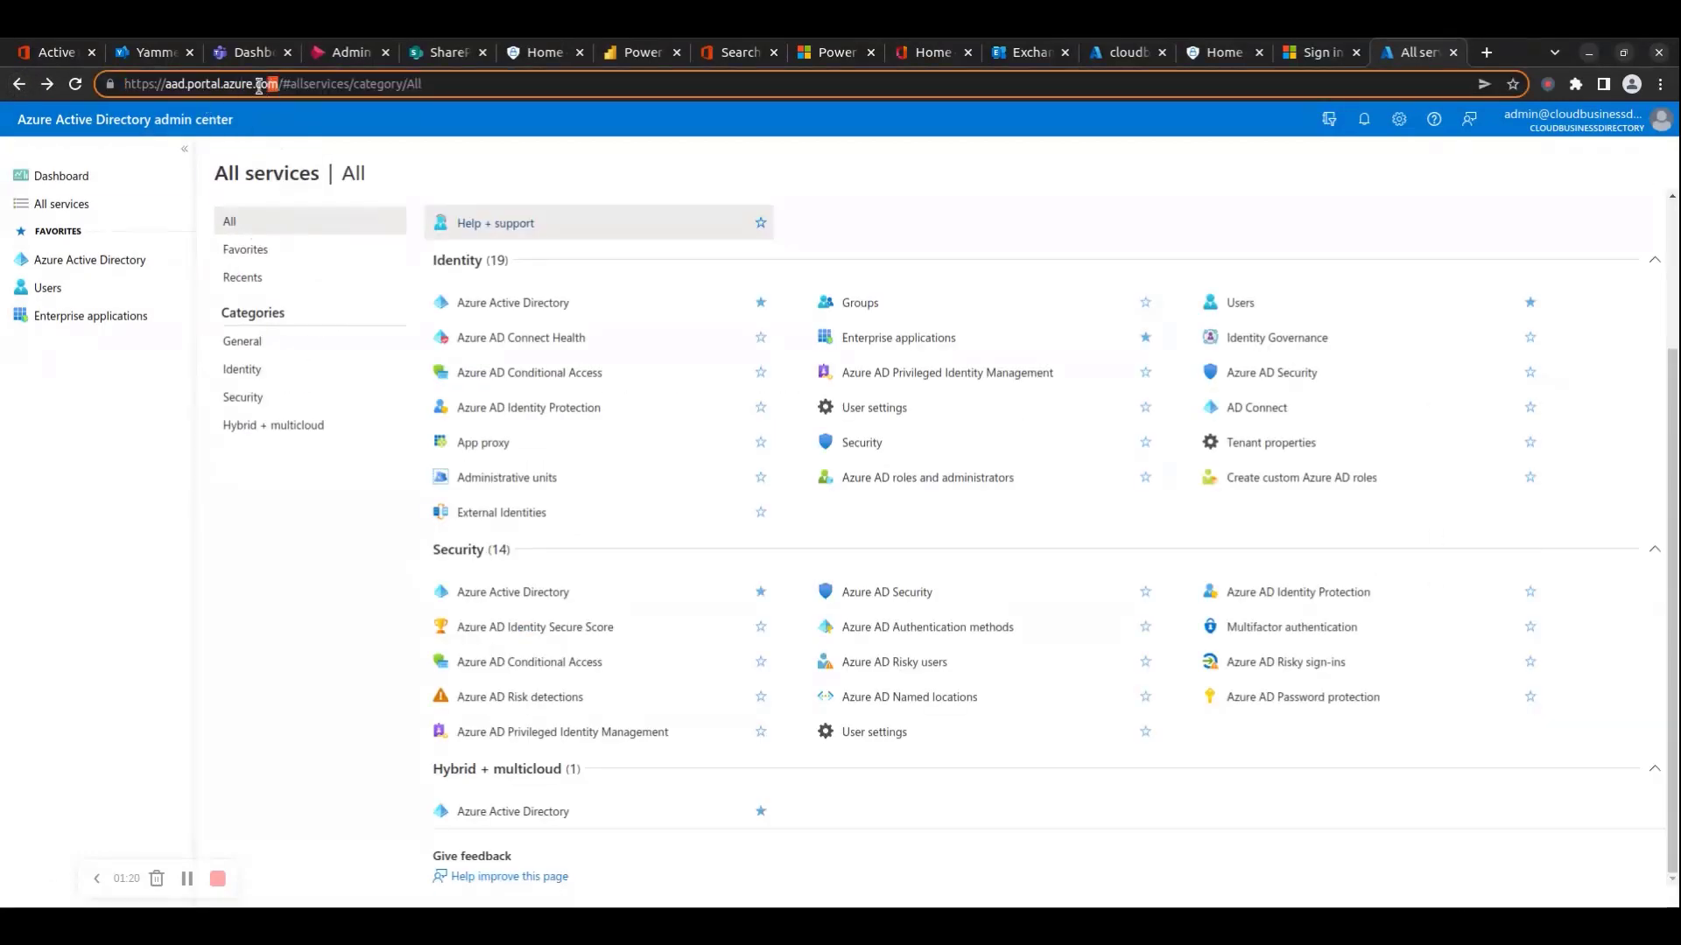
pyautogui.moveTo(250, 77)
pyautogui.mouseDown()
pyautogui.moveTo(96, 76)
pyautogui.moveTo(97, 92)
pyautogui.mouseUp()
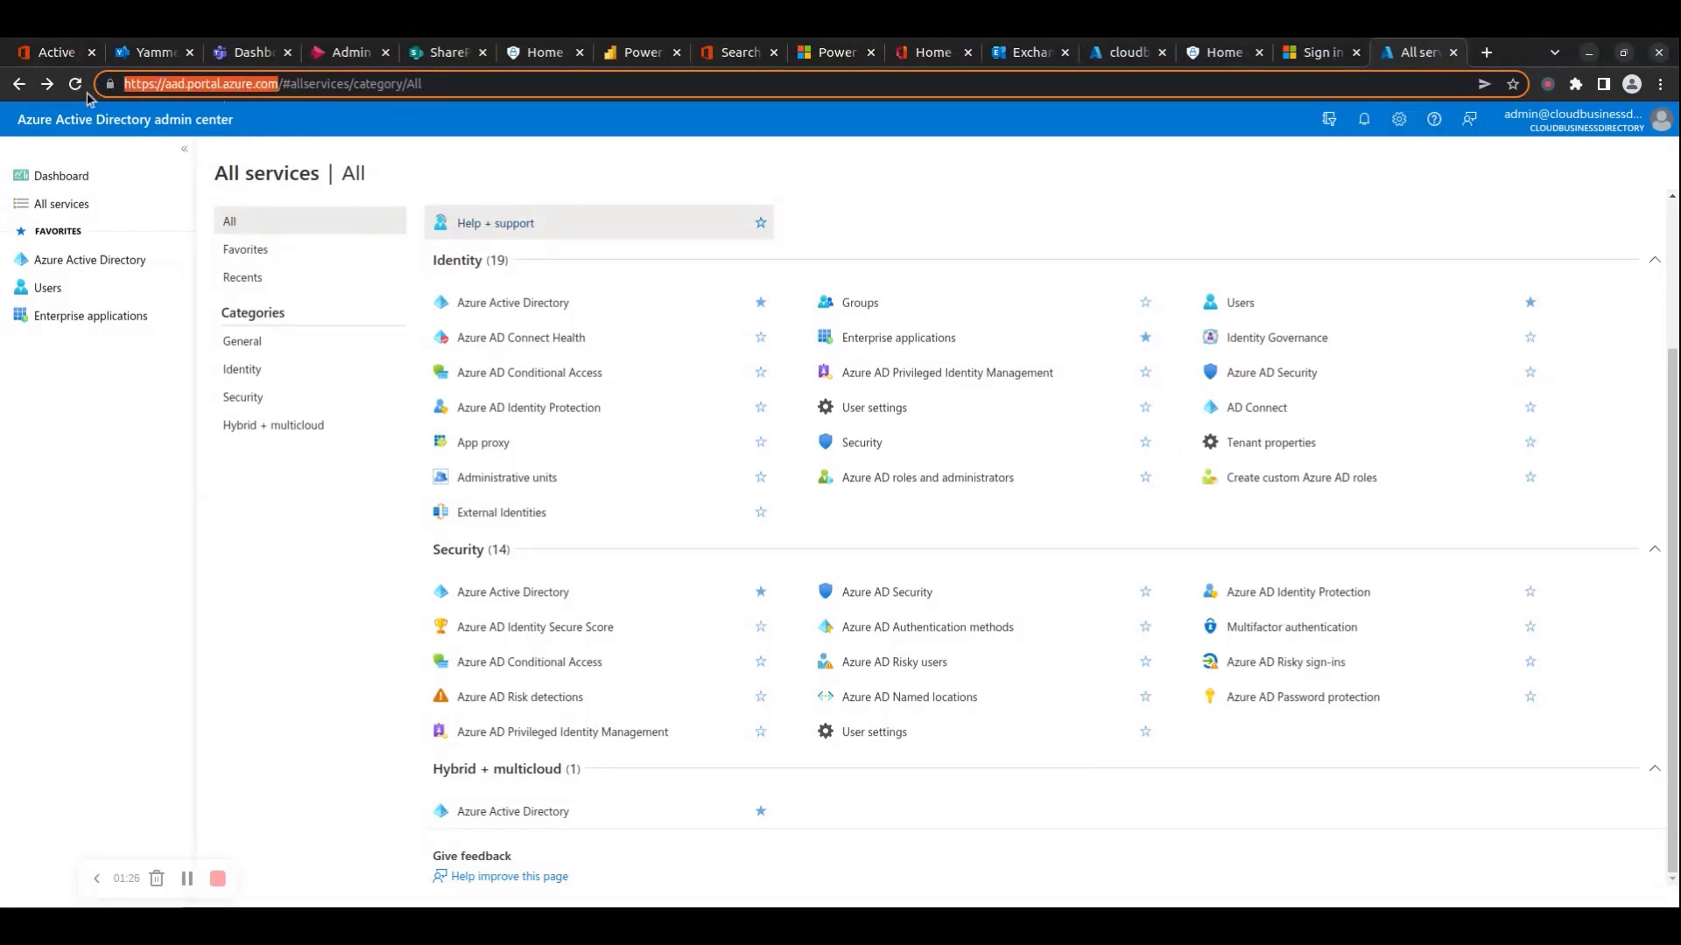
pyautogui.click(168, 644)
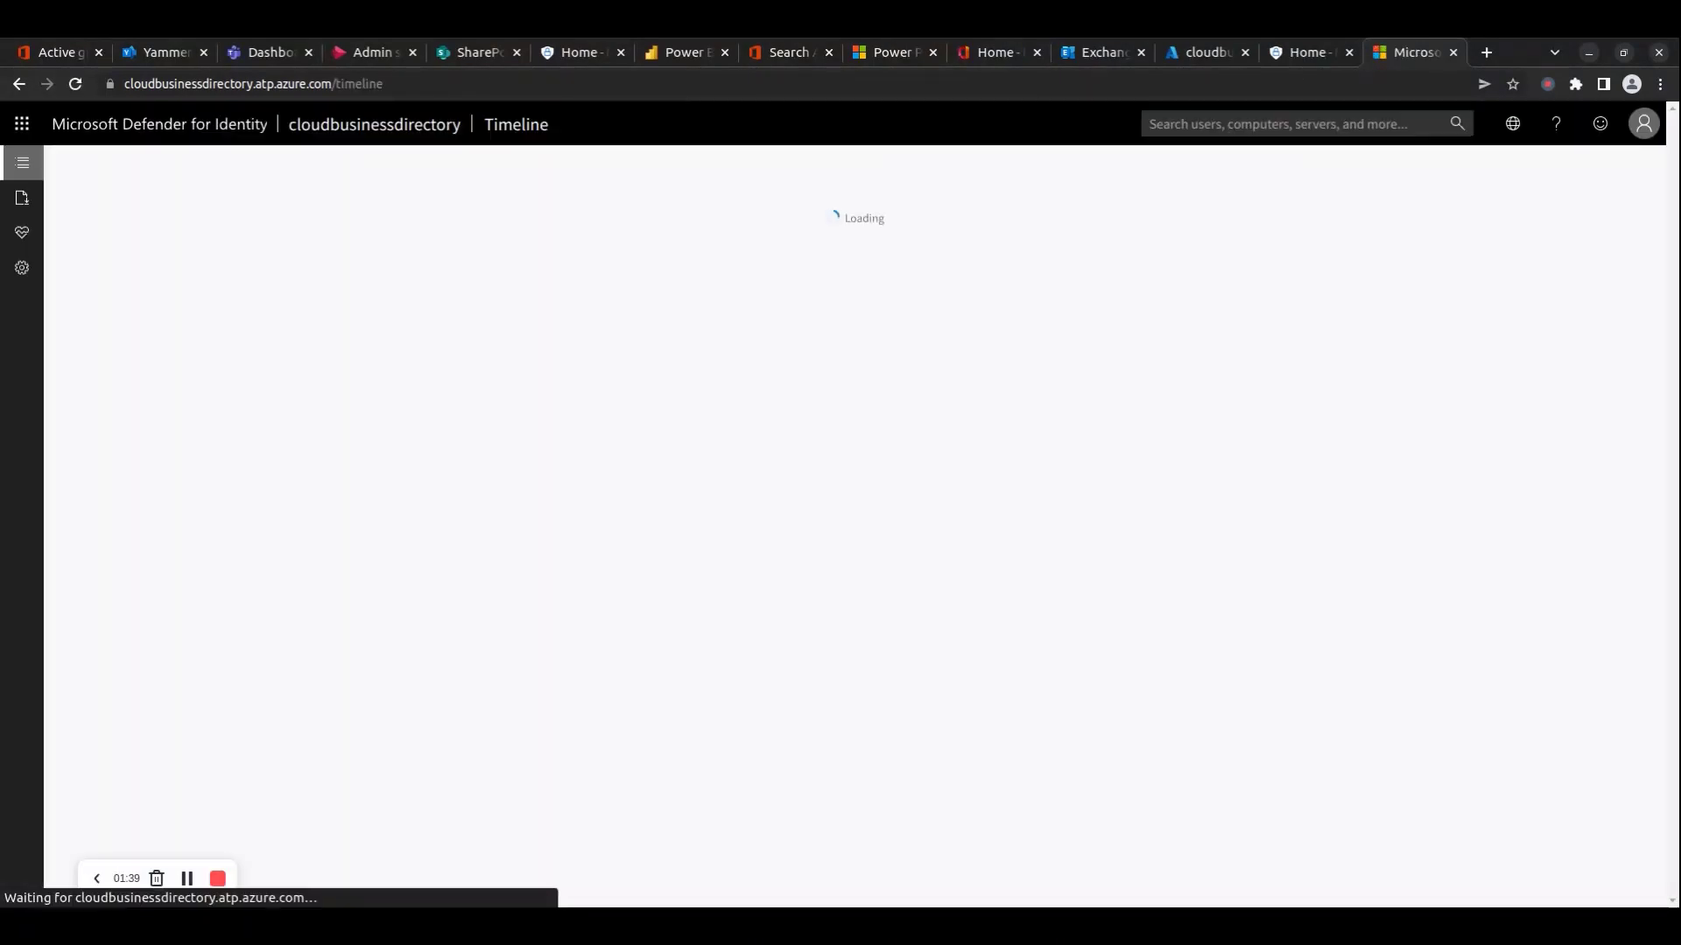
# Highlight the Defender for Identity welcome heading and the atp.azure.com portal address.
pyautogui.moveTo(618, 183); pyautogui.dragTo(1233, 188)
pyautogui.moveTo(873, 204); pyautogui.dragTo(961, 183)
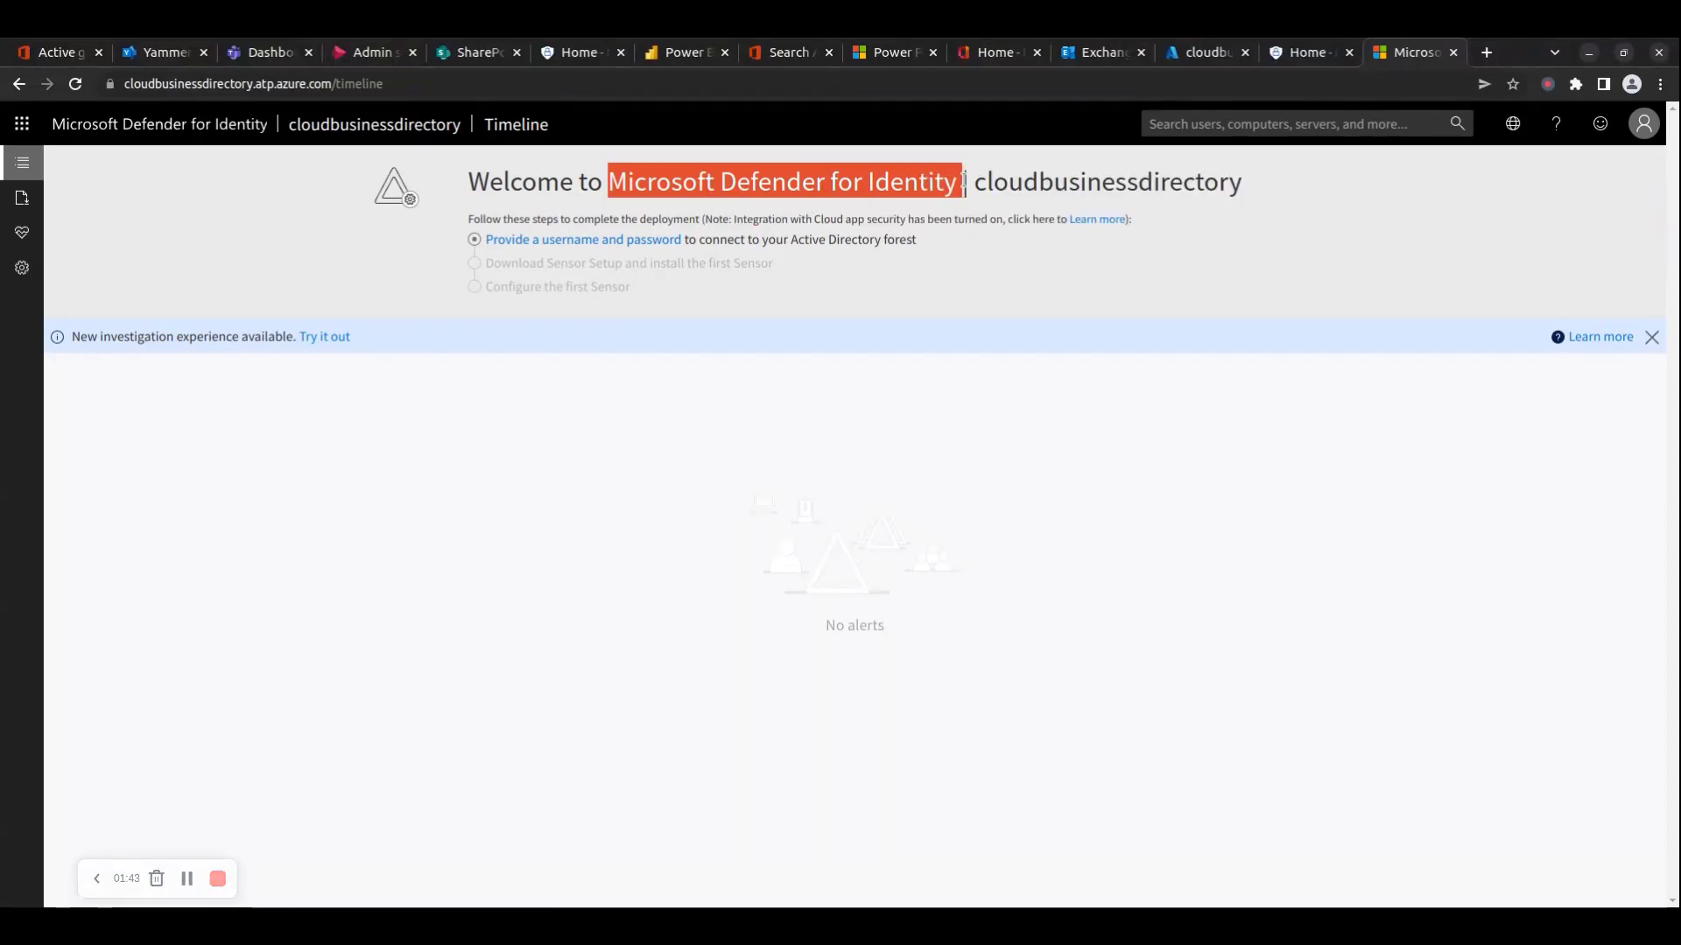
pyautogui.click(286, 88)
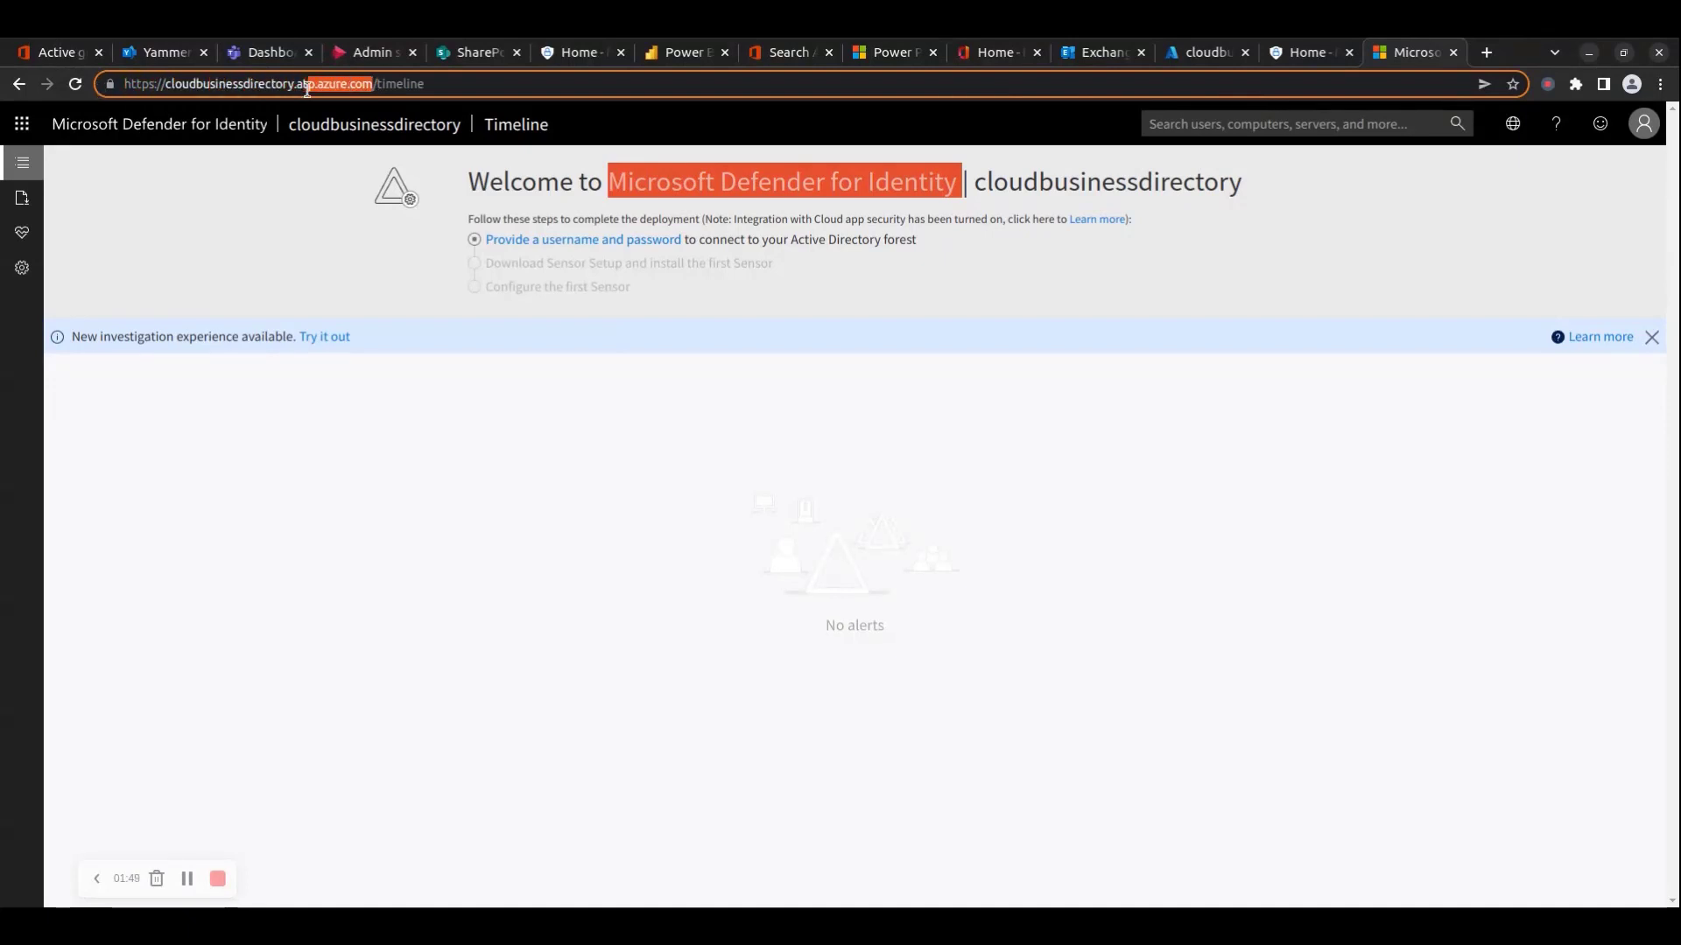
pyautogui.moveTo(306, 89)
pyautogui.mouseDown()
pyautogui.moveTo(99, 88)
pyautogui.moveTo(271, 77)
pyautogui.mouseUp()
pyautogui.moveTo(118, 89); pyautogui.dragTo(154, 86)
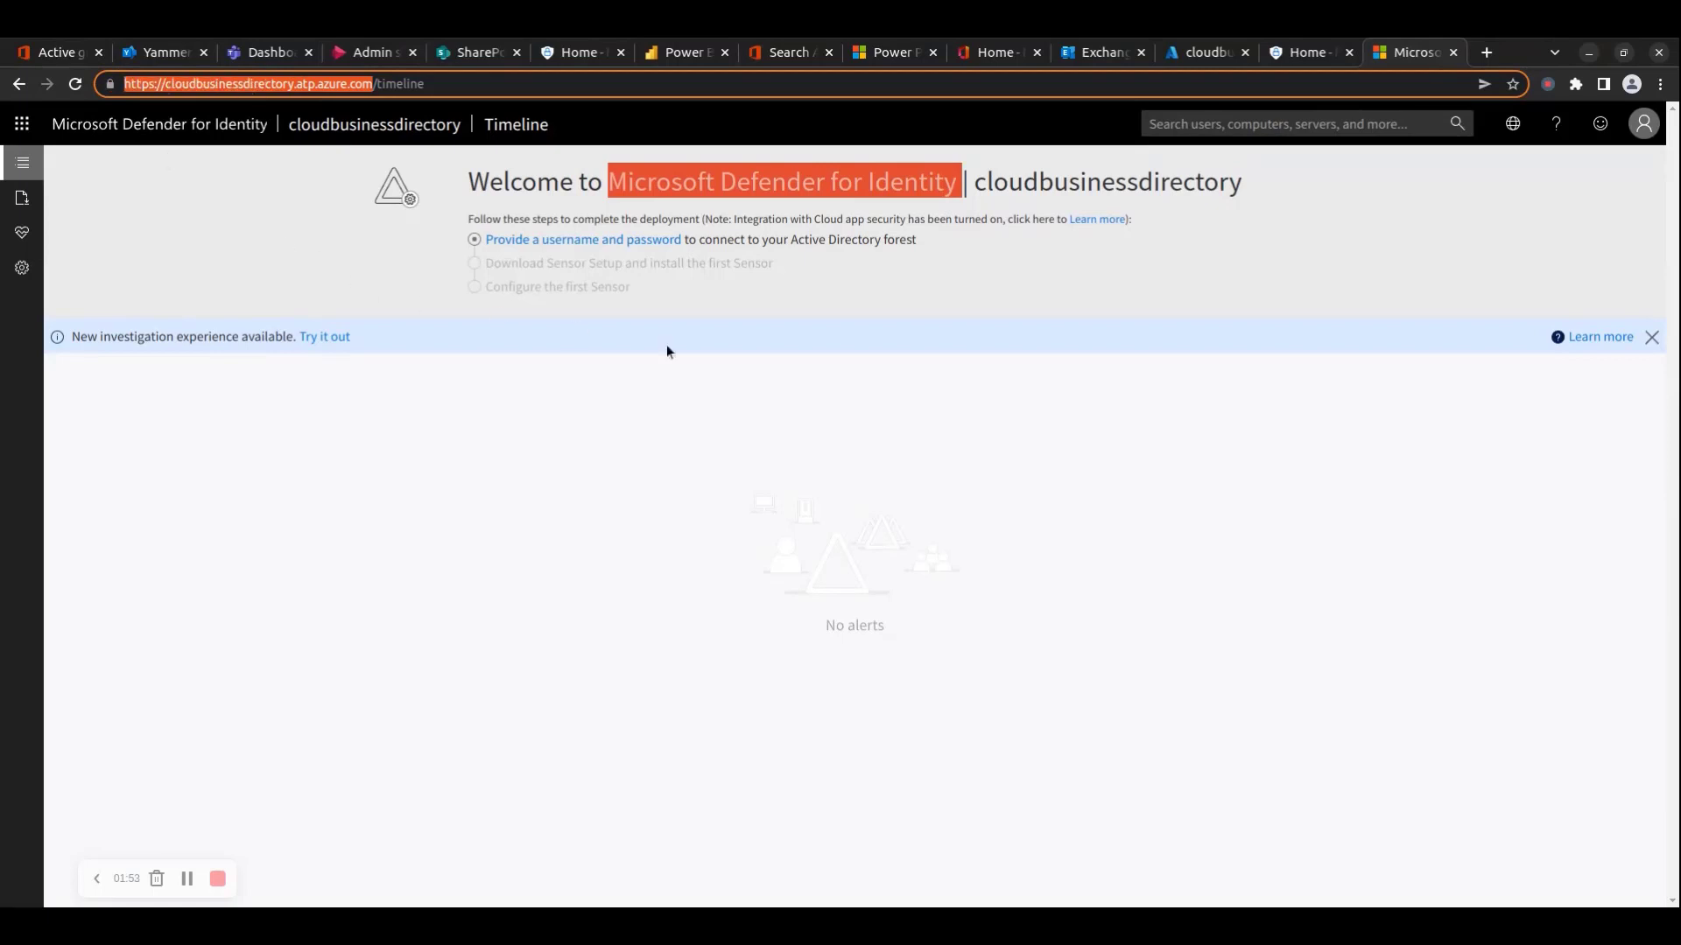
pyautogui.click(1313, 548)
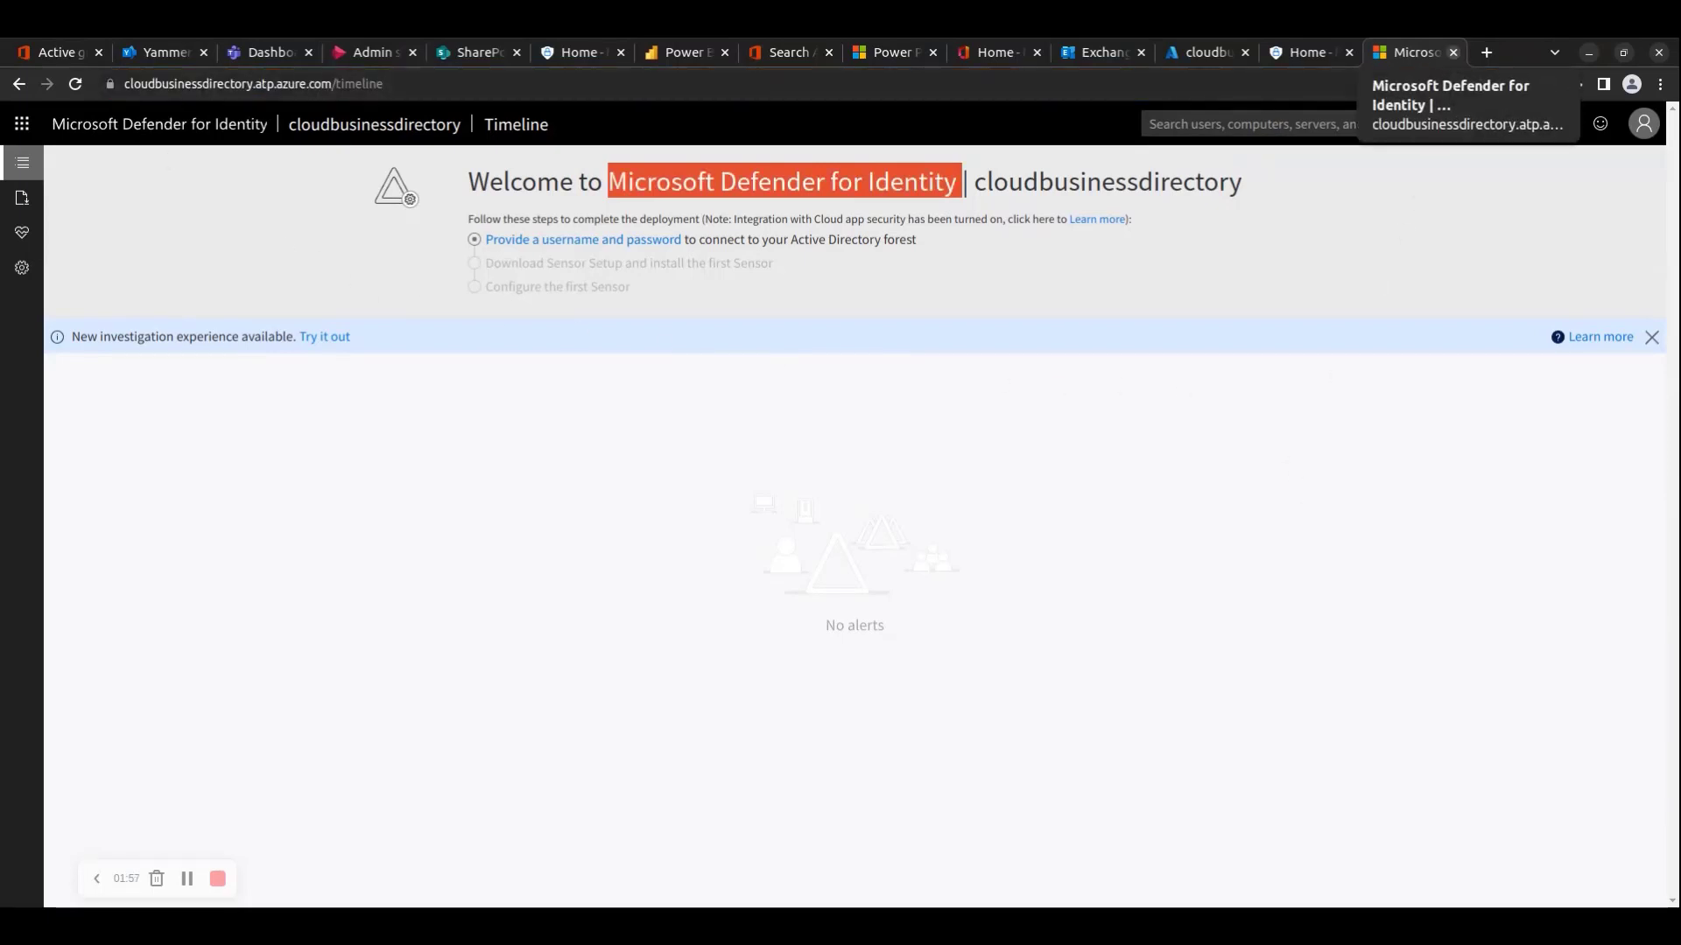
# Close the Defender tab, mark the Purview welcome text, and show its next steps.
pyautogui.click(1455, 53)
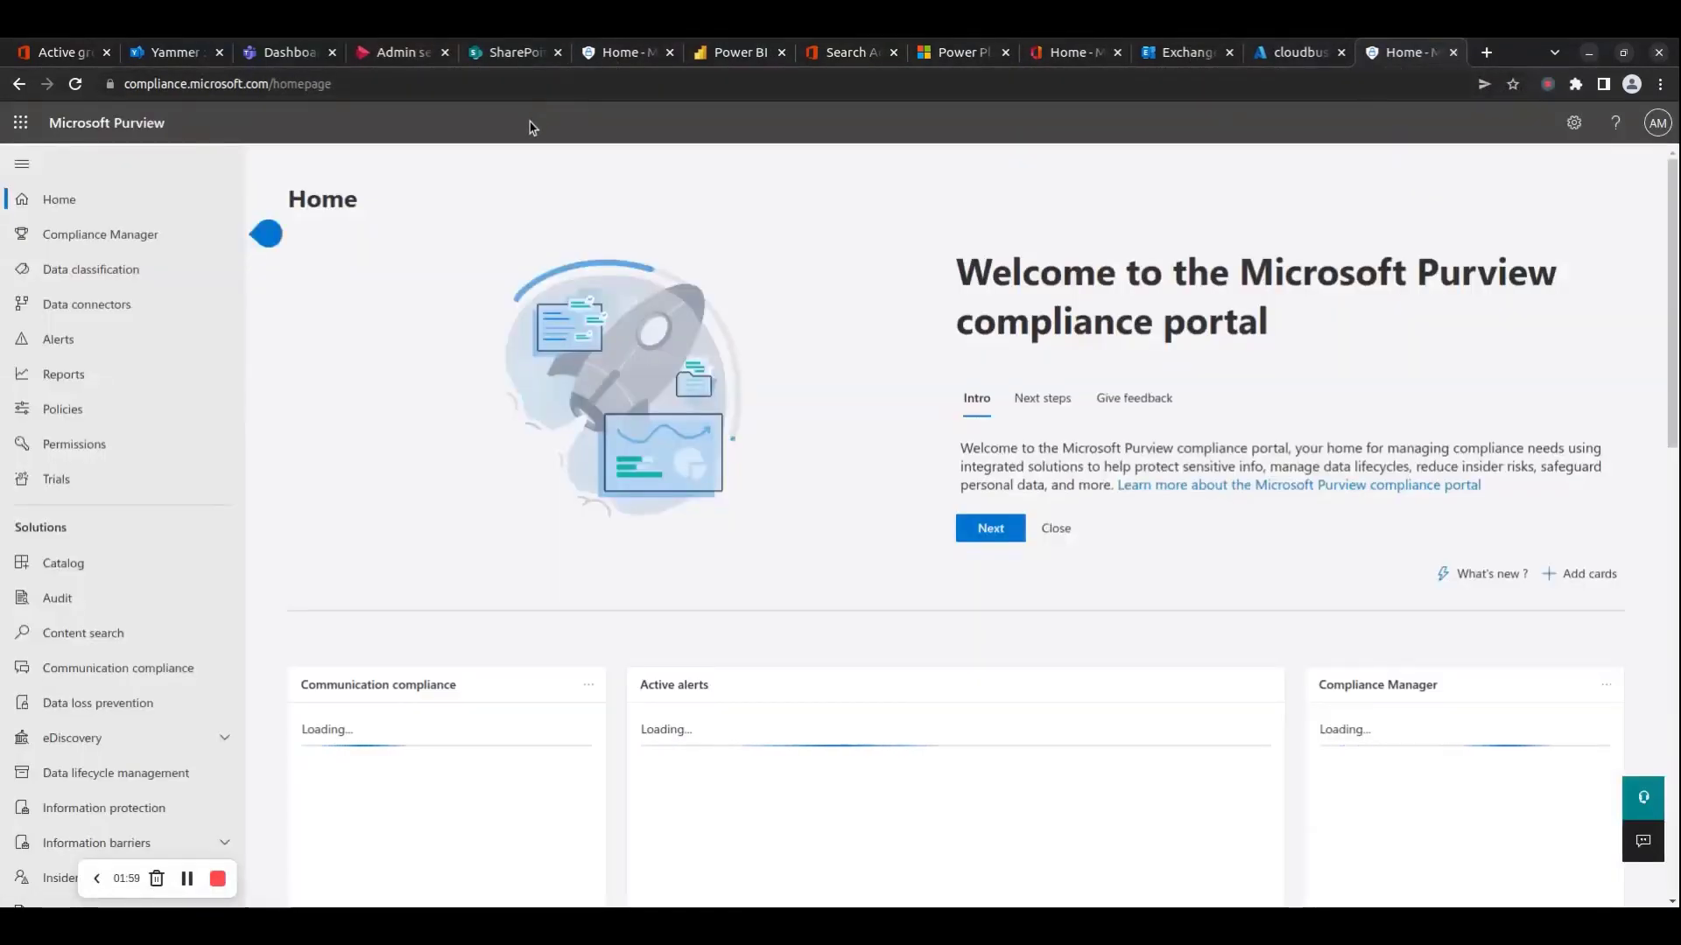
pyautogui.moveTo(1248, 265); pyautogui.dragTo(1309, 333)
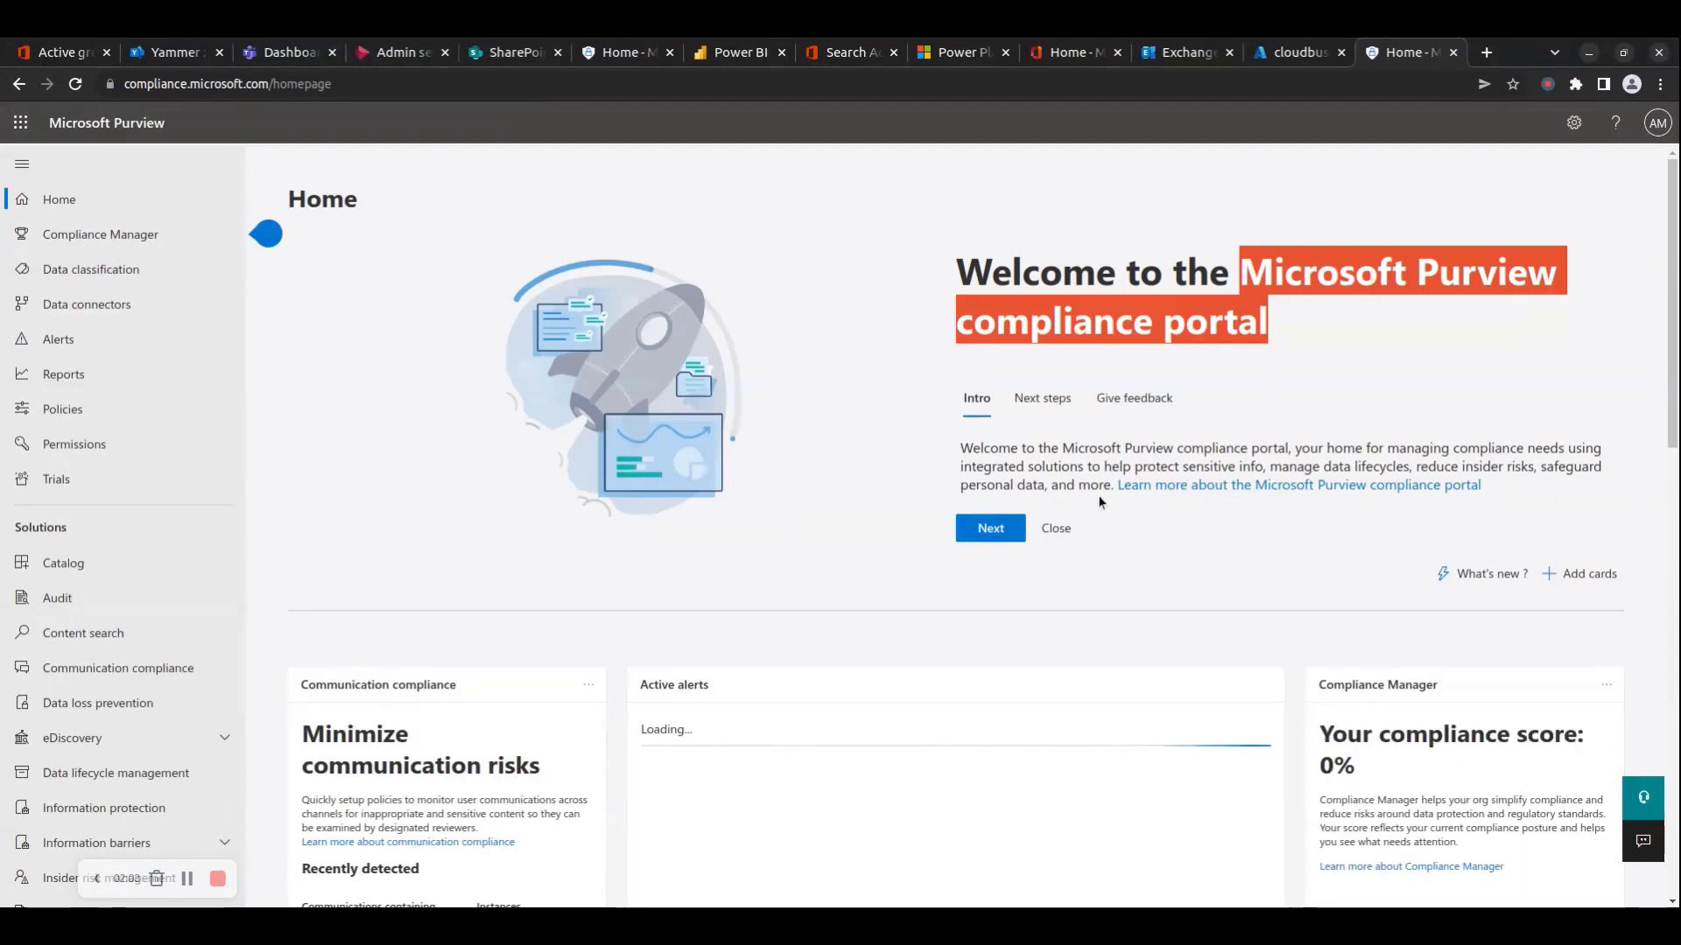
pyautogui.moveTo(961, 449); pyautogui.dragTo(1539, 490)
pyautogui.click(1542, 492)
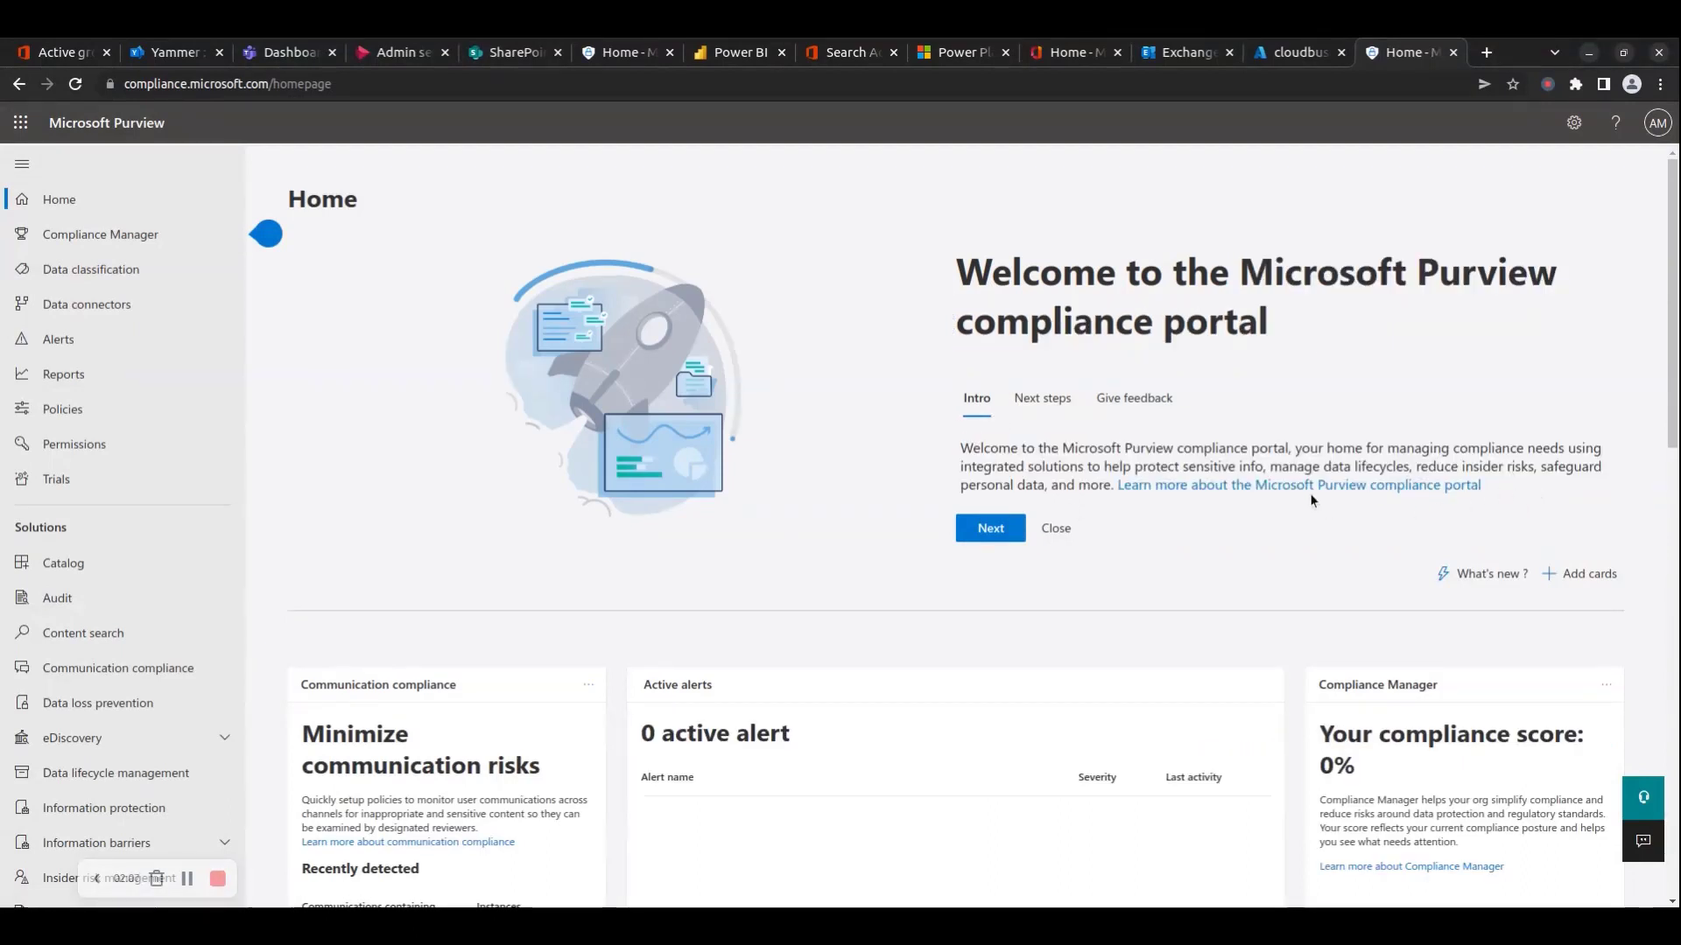
pyautogui.click(1043, 402)
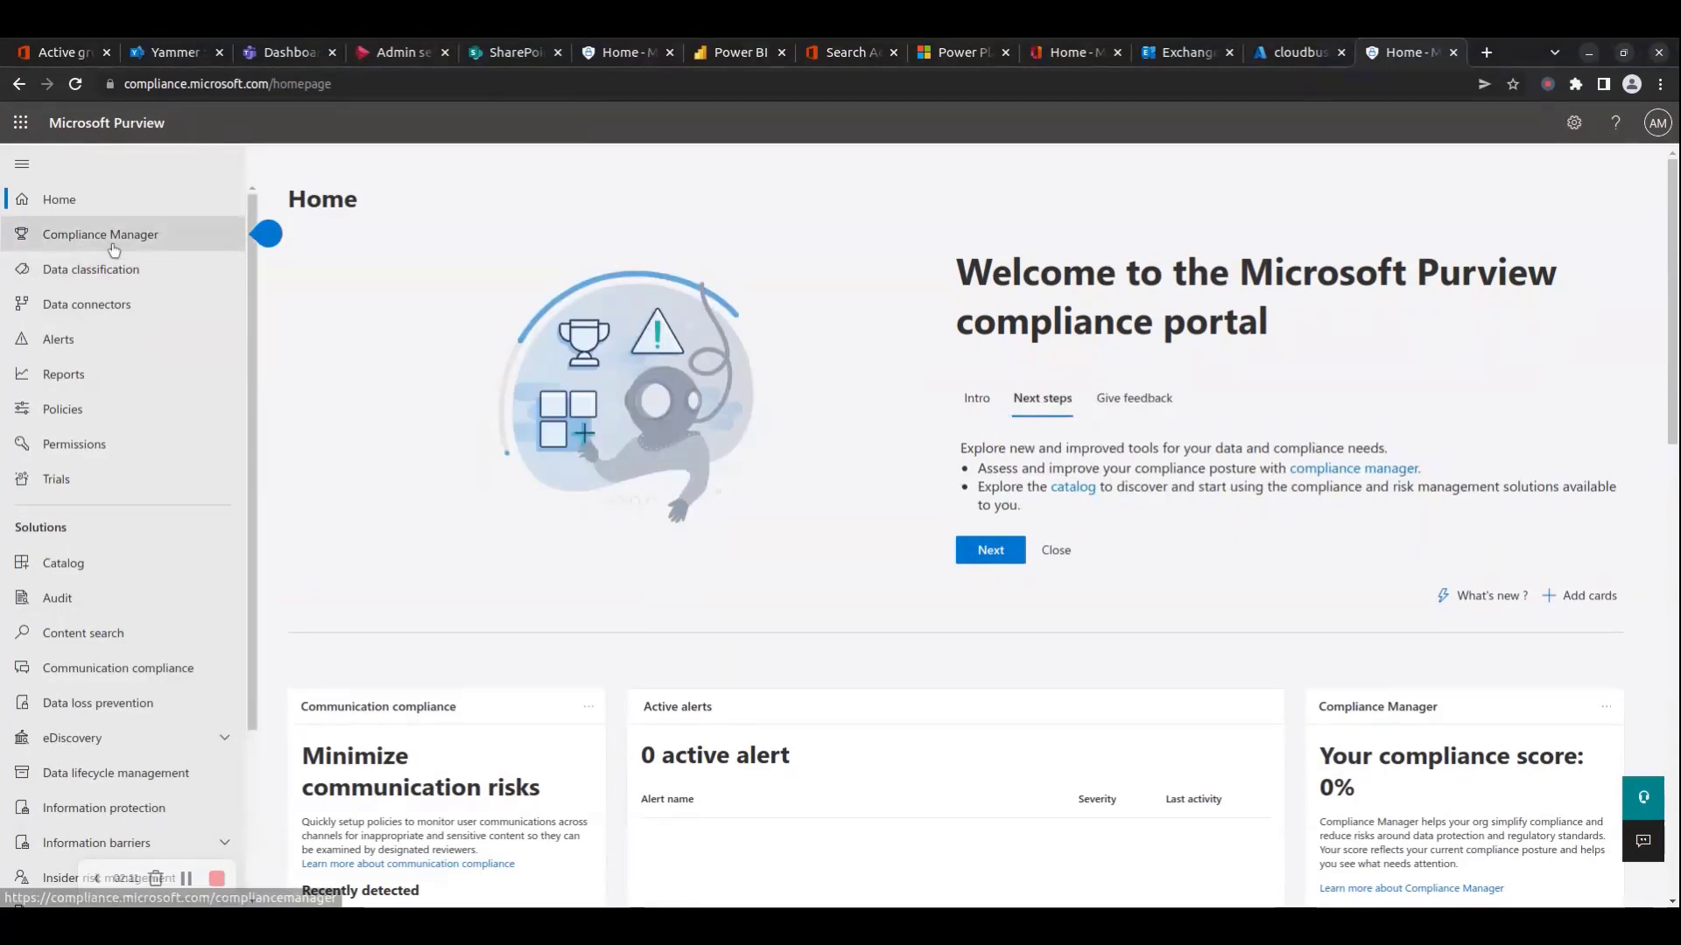
# Open Settings, then Compliance Manager, and mark the compliance domain in the address.
pyautogui.scroll(-3, 96, 569)
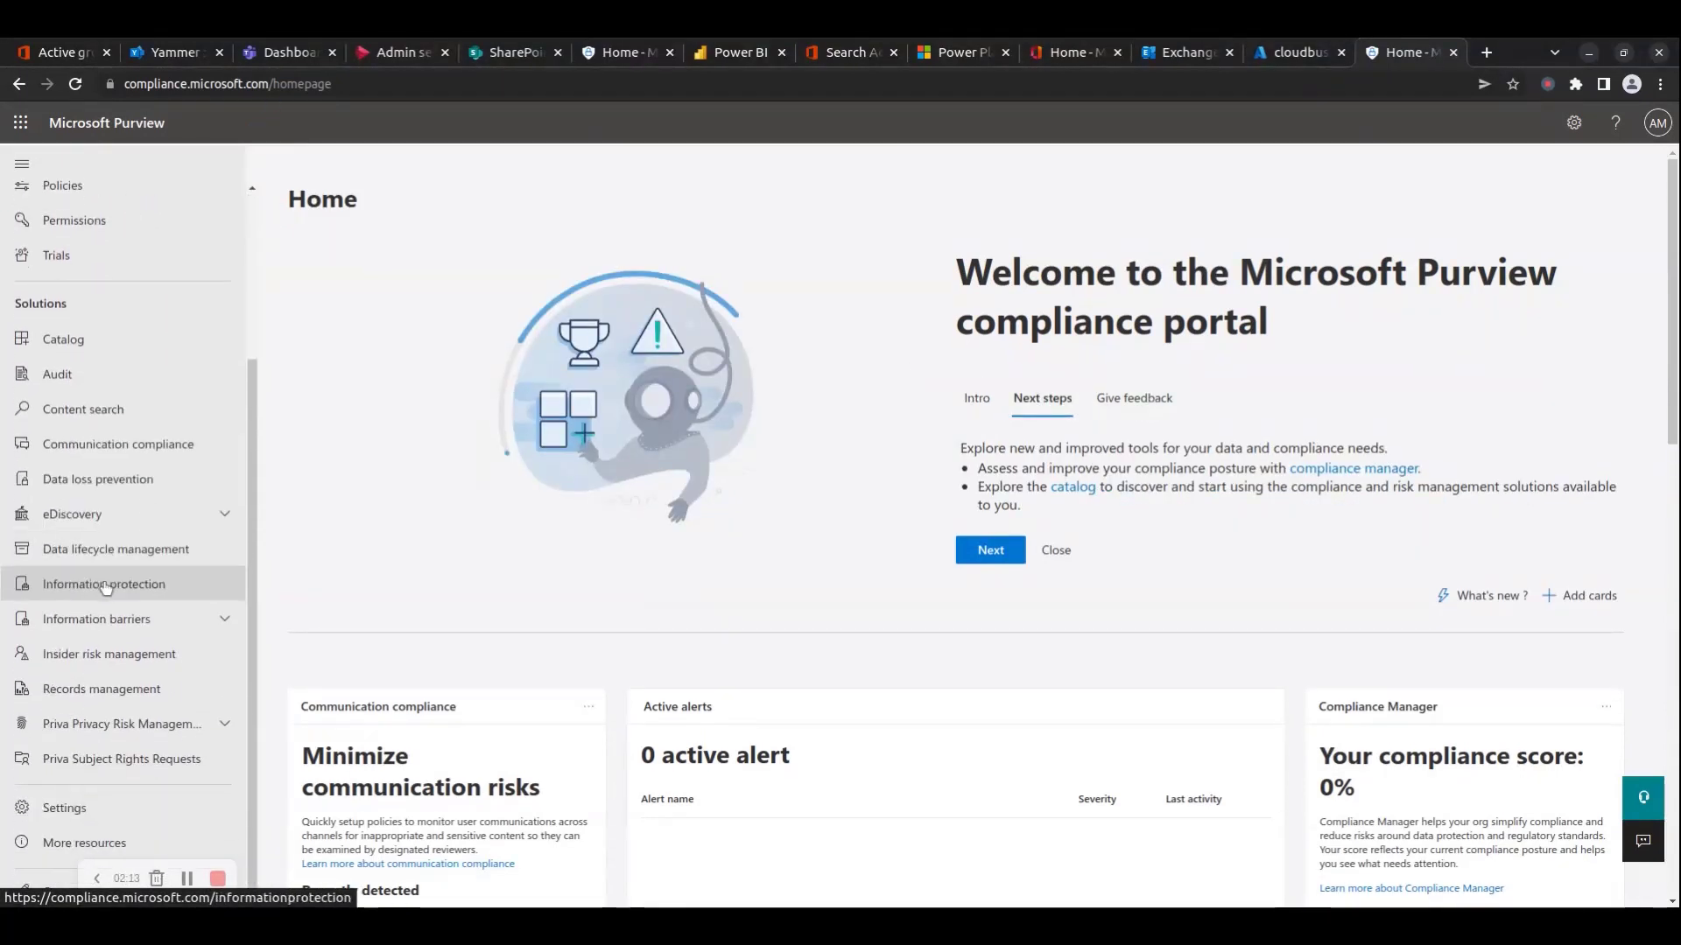
pyautogui.click(70, 807)
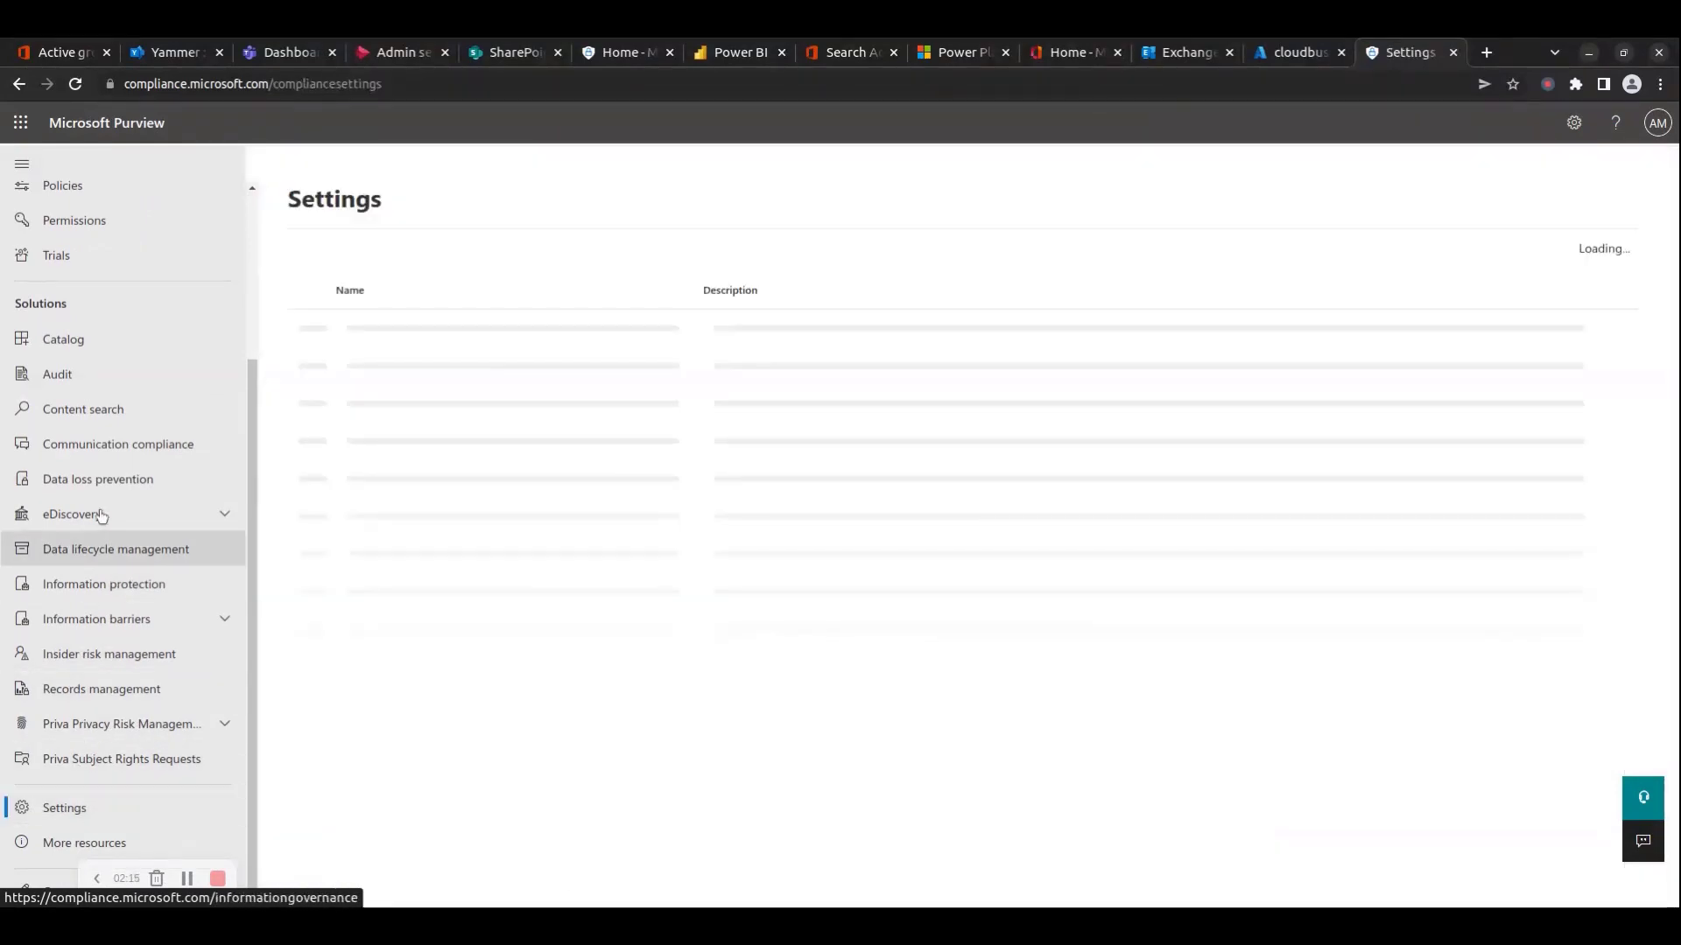
pyautogui.scroll(3, 110, 400)
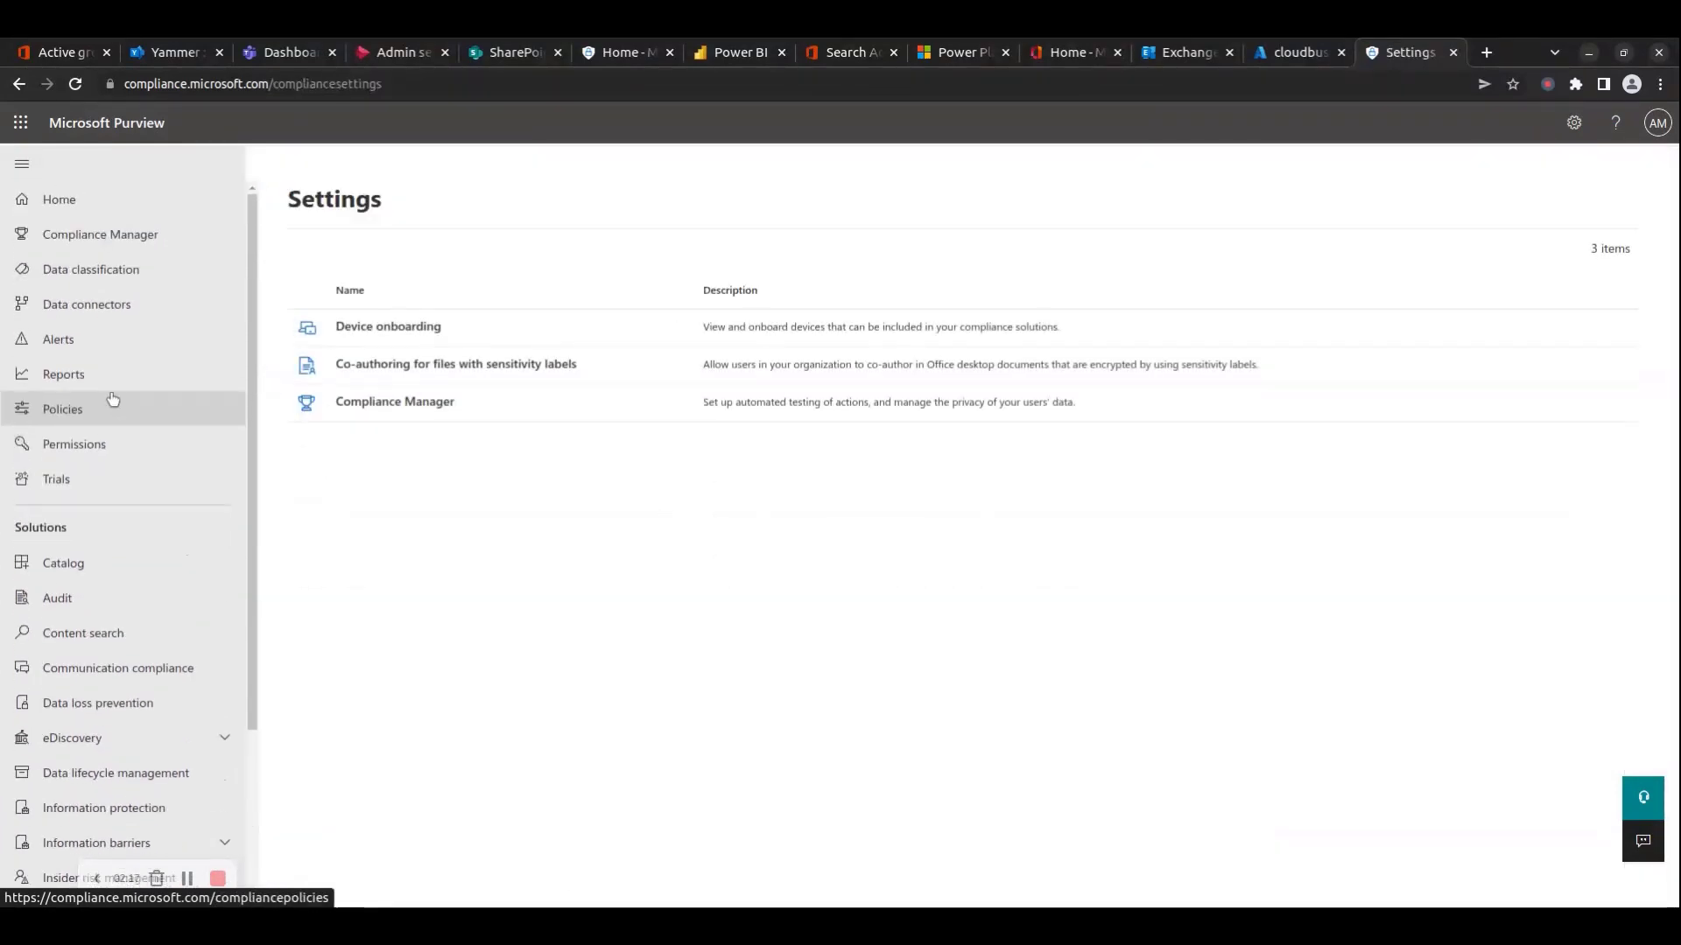
pyautogui.click(101, 246)
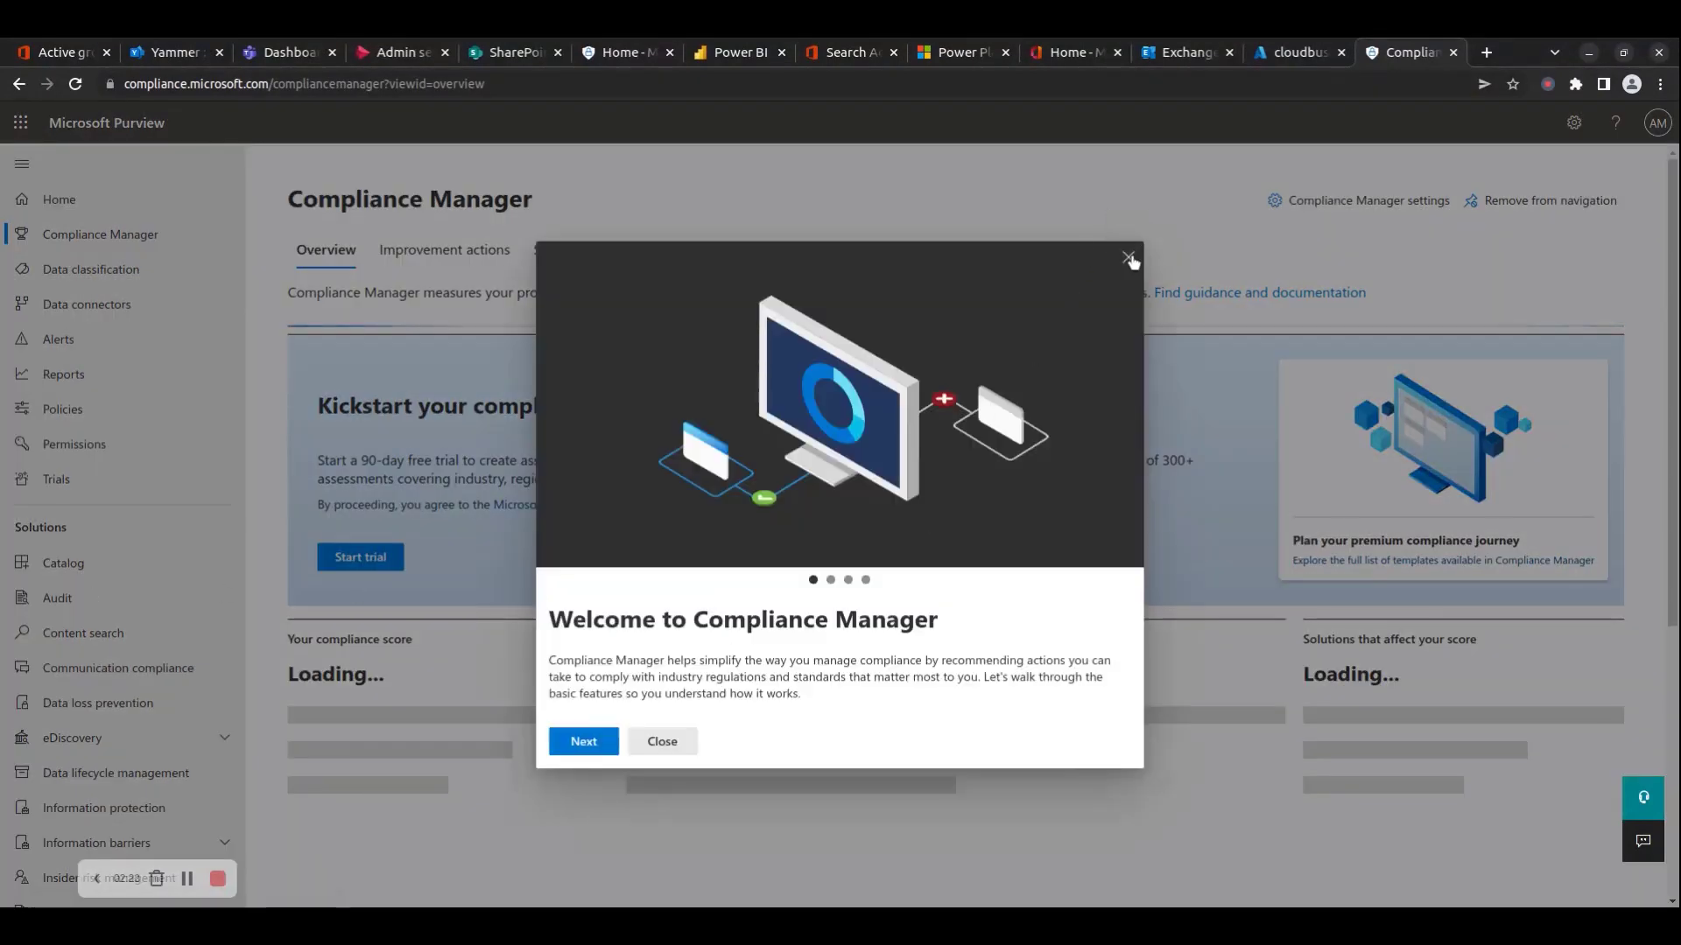
pyautogui.click(1128, 259)
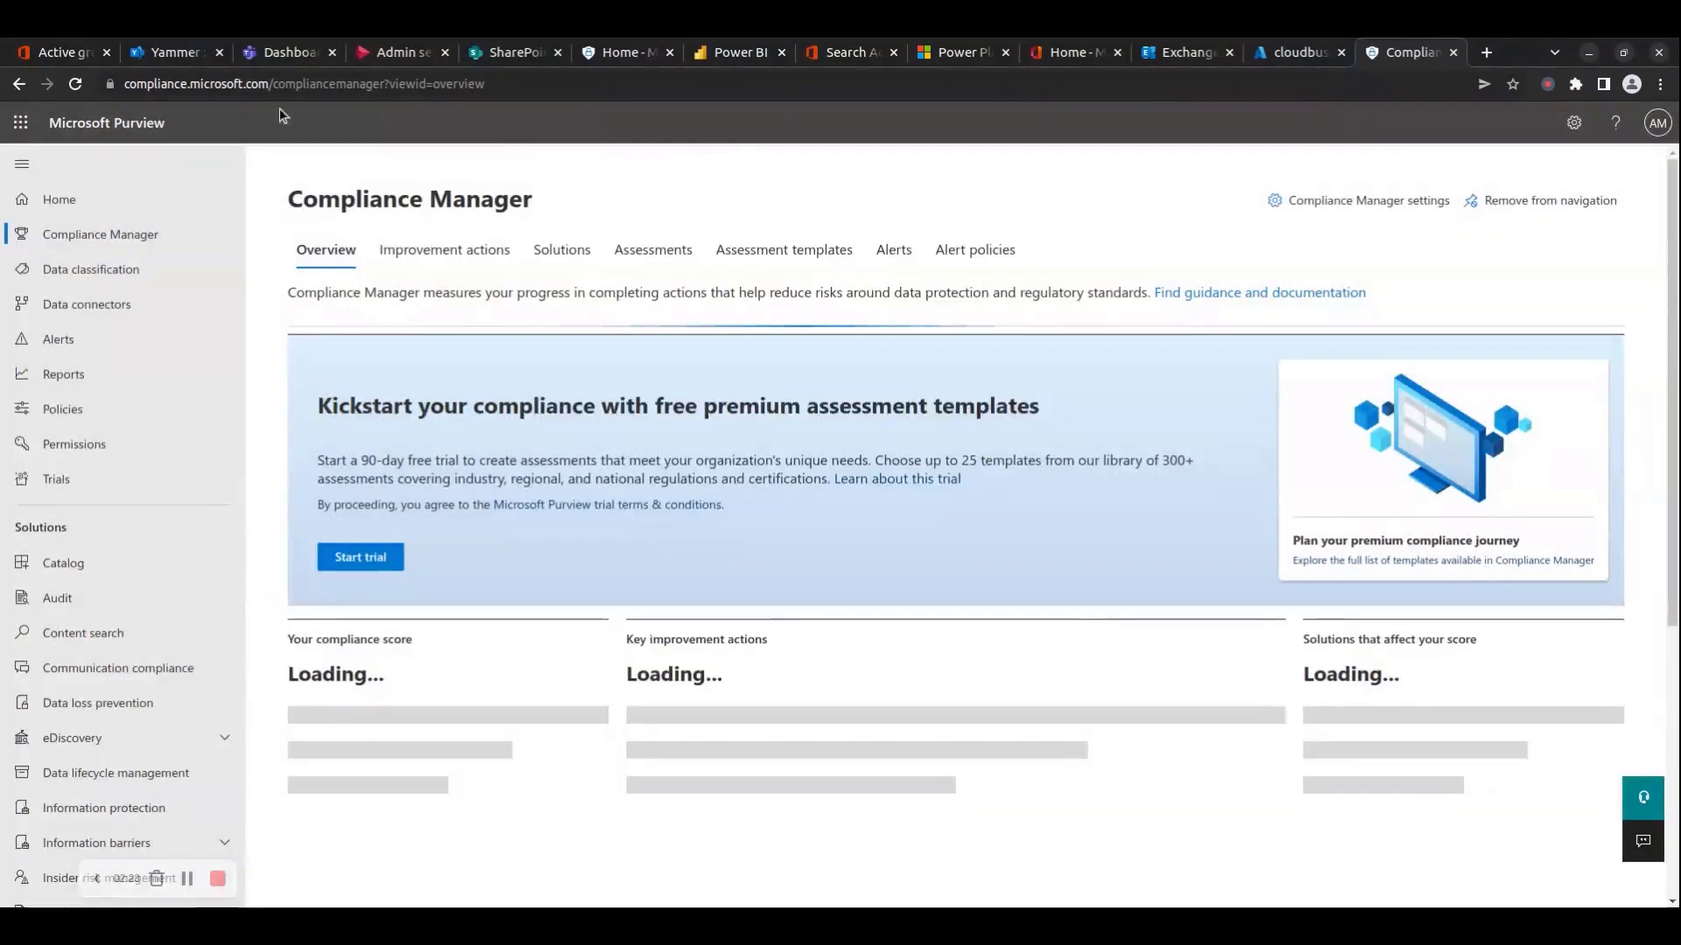
pyautogui.click(289, 84)
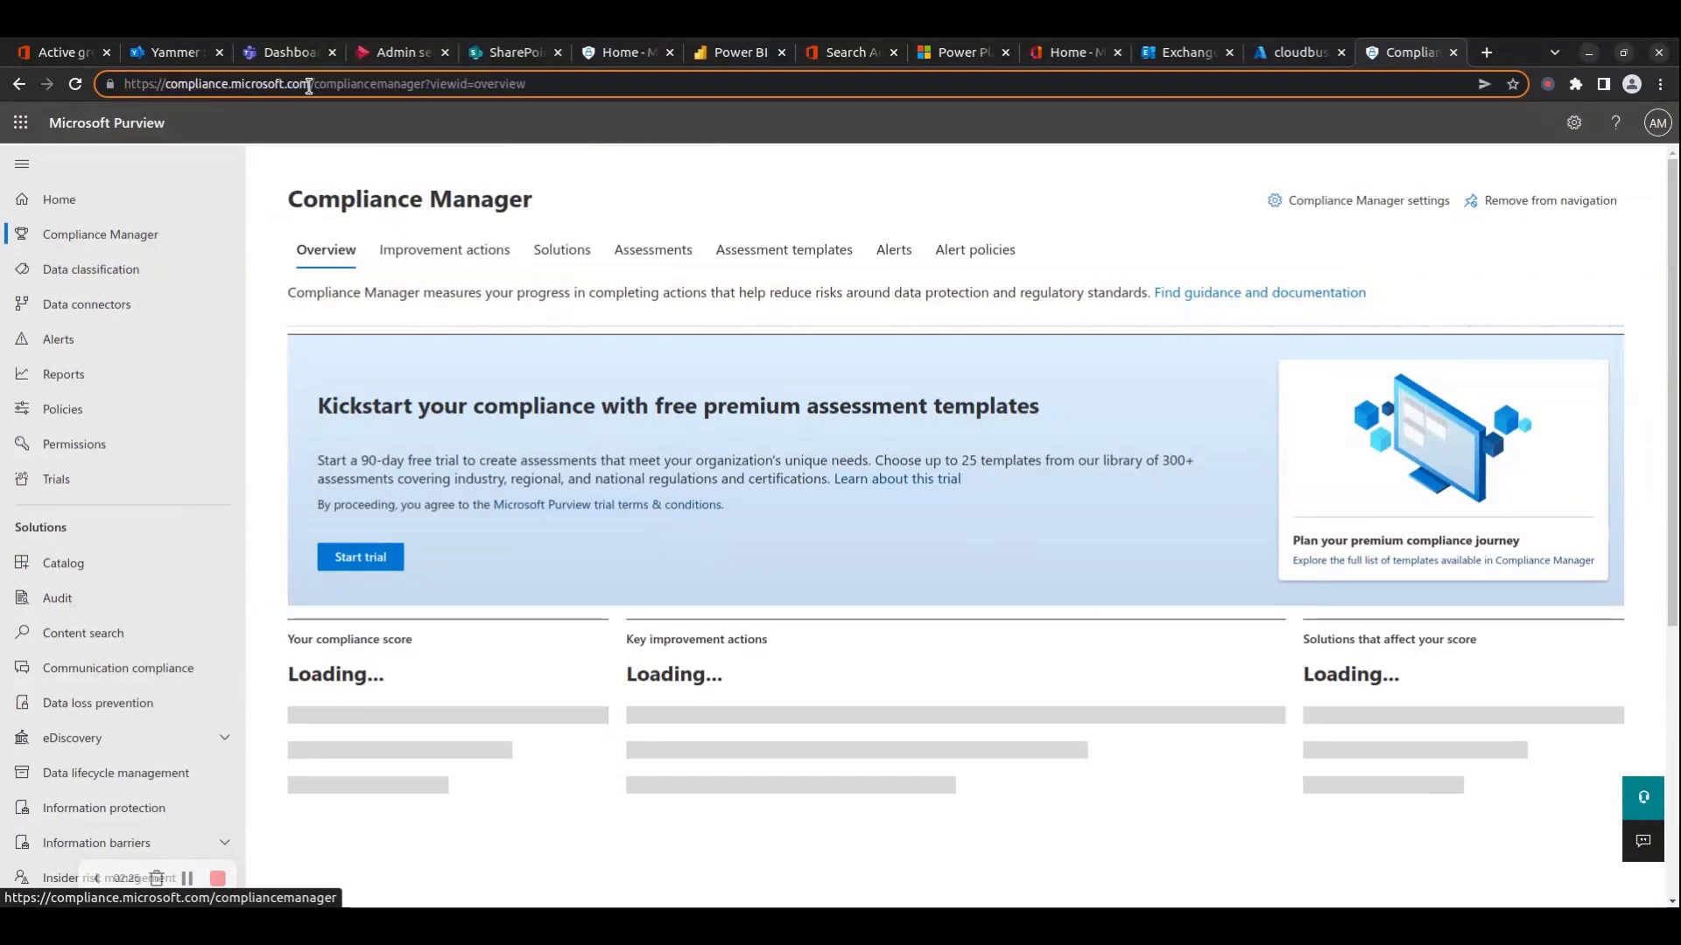
pyautogui.moveTo(309, 85); pyautogui.dragTo(122, 75)
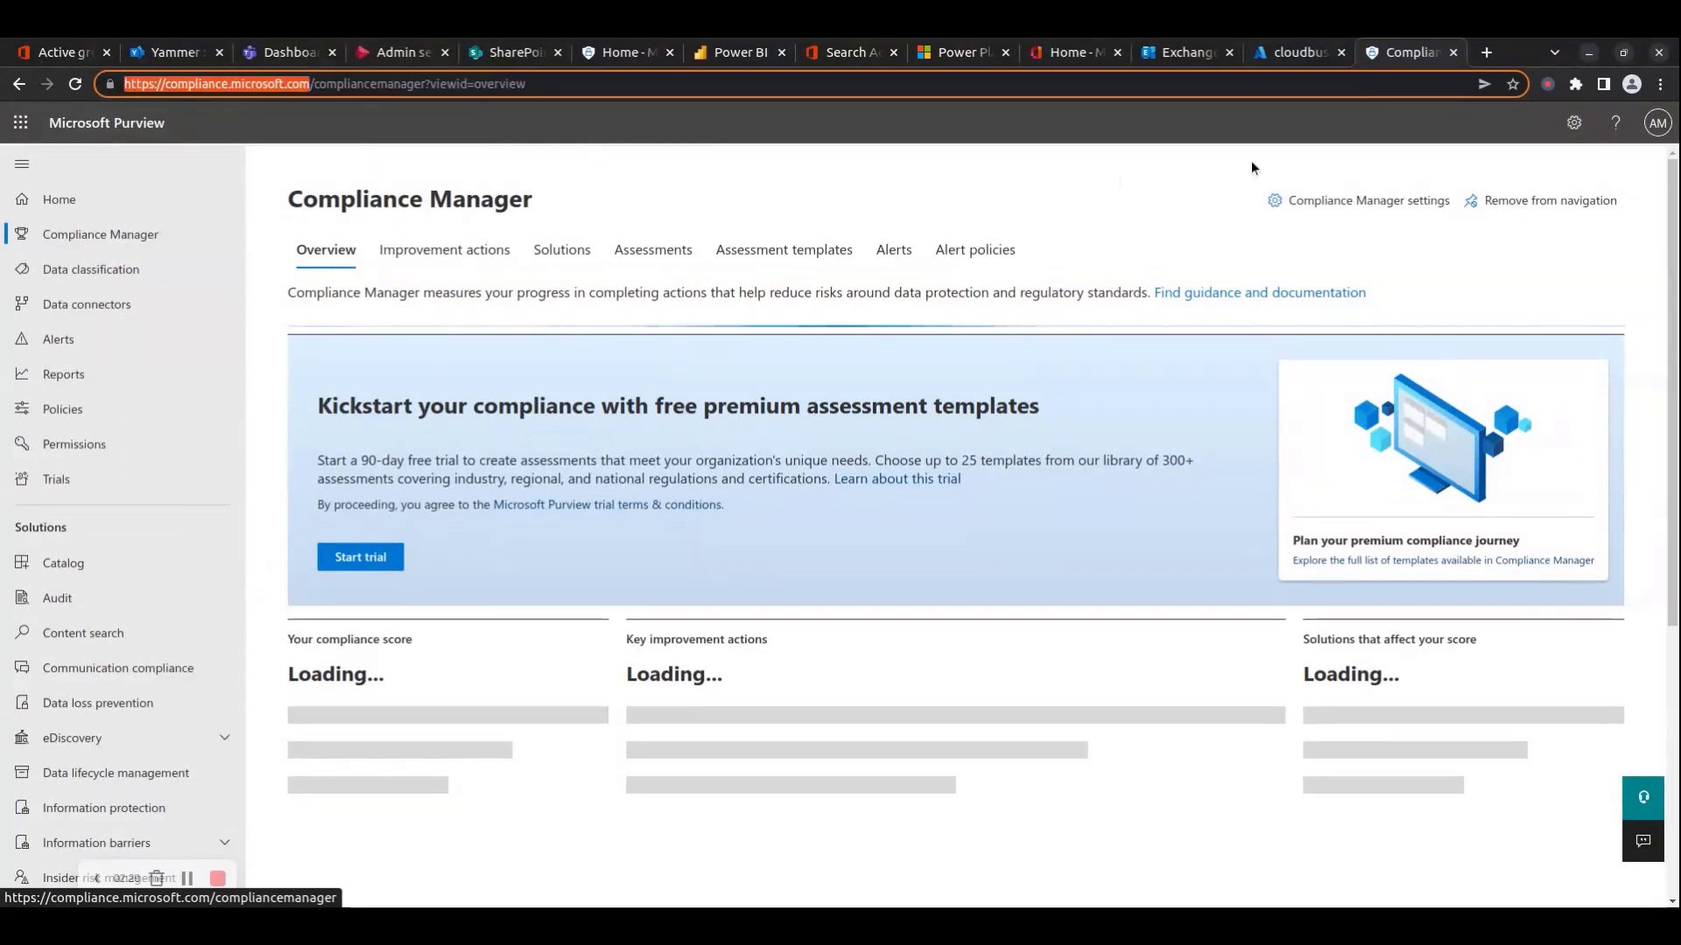
# Close the compliance tab and mark the Microsoft Managed Desktop description.
pyautogui.click(1453, 53)
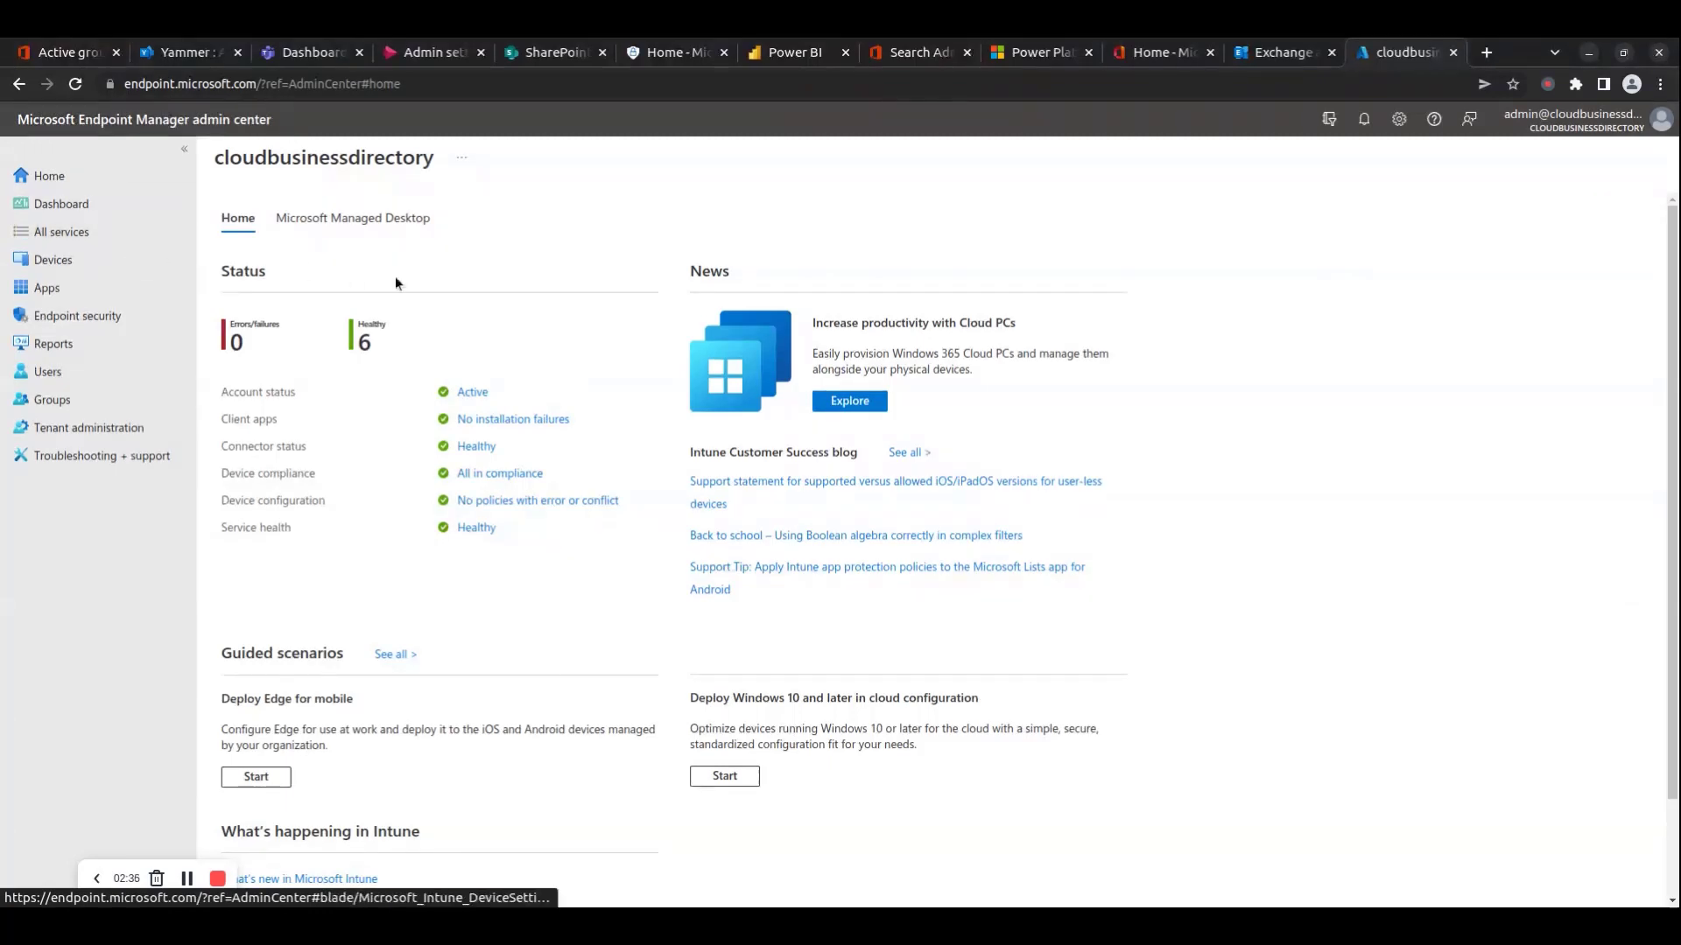
pyautogui.click(382, 229)
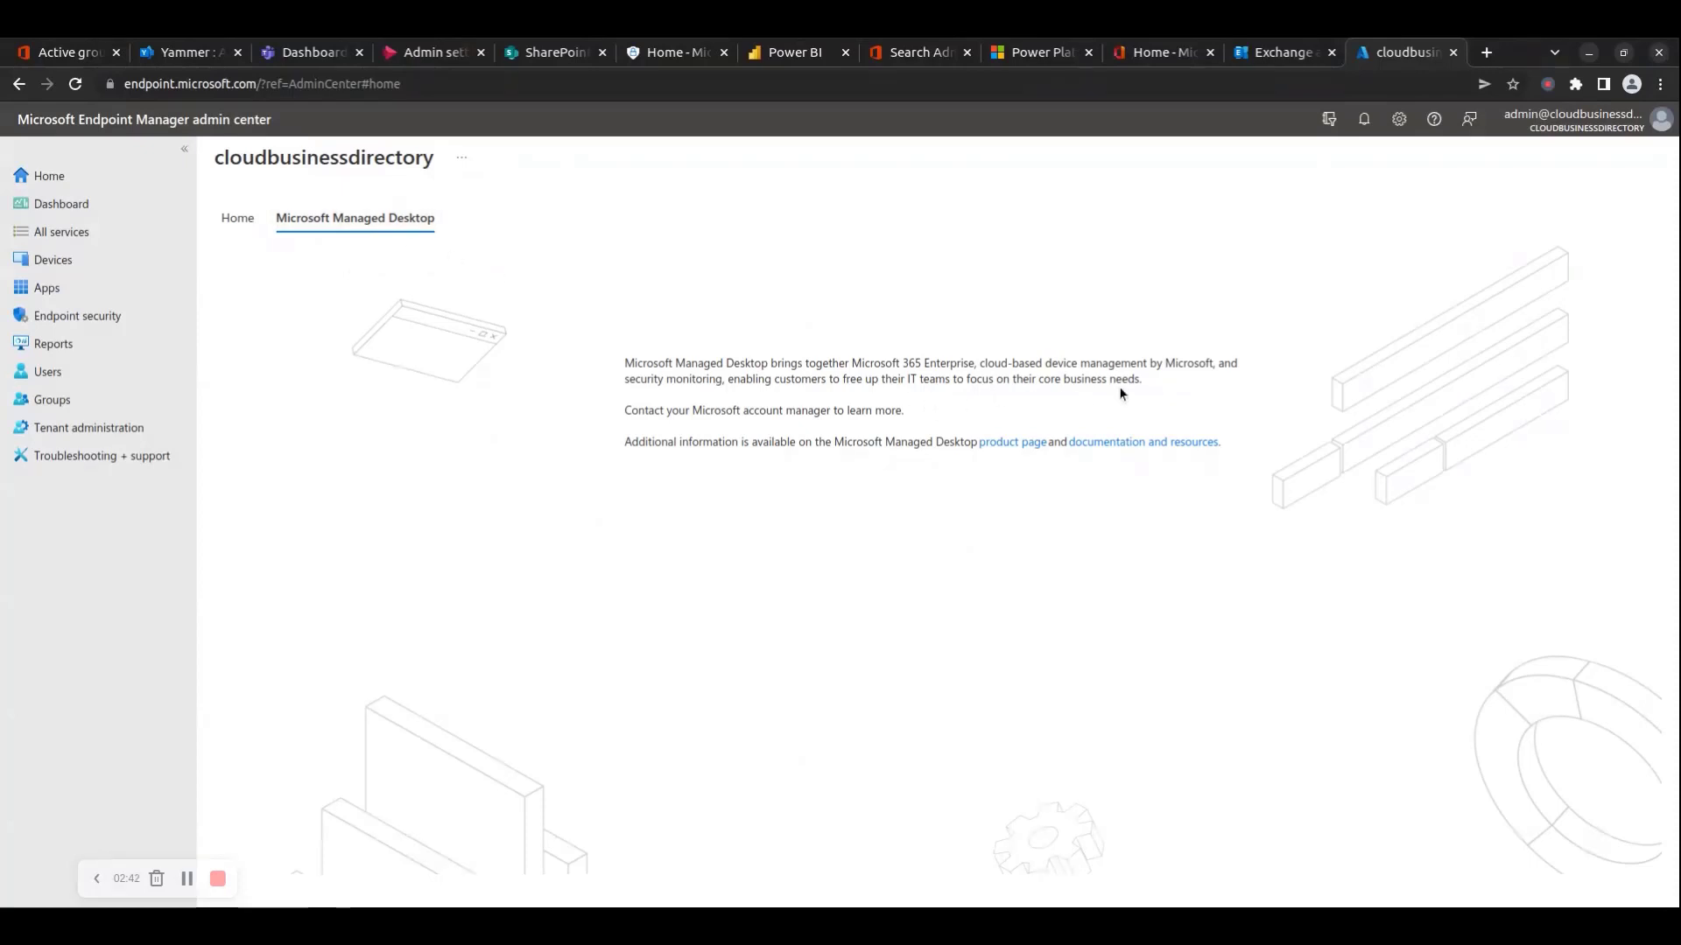
pyautogui.moveTo(1126, 386); pyautogui.dragTo(623, 355)
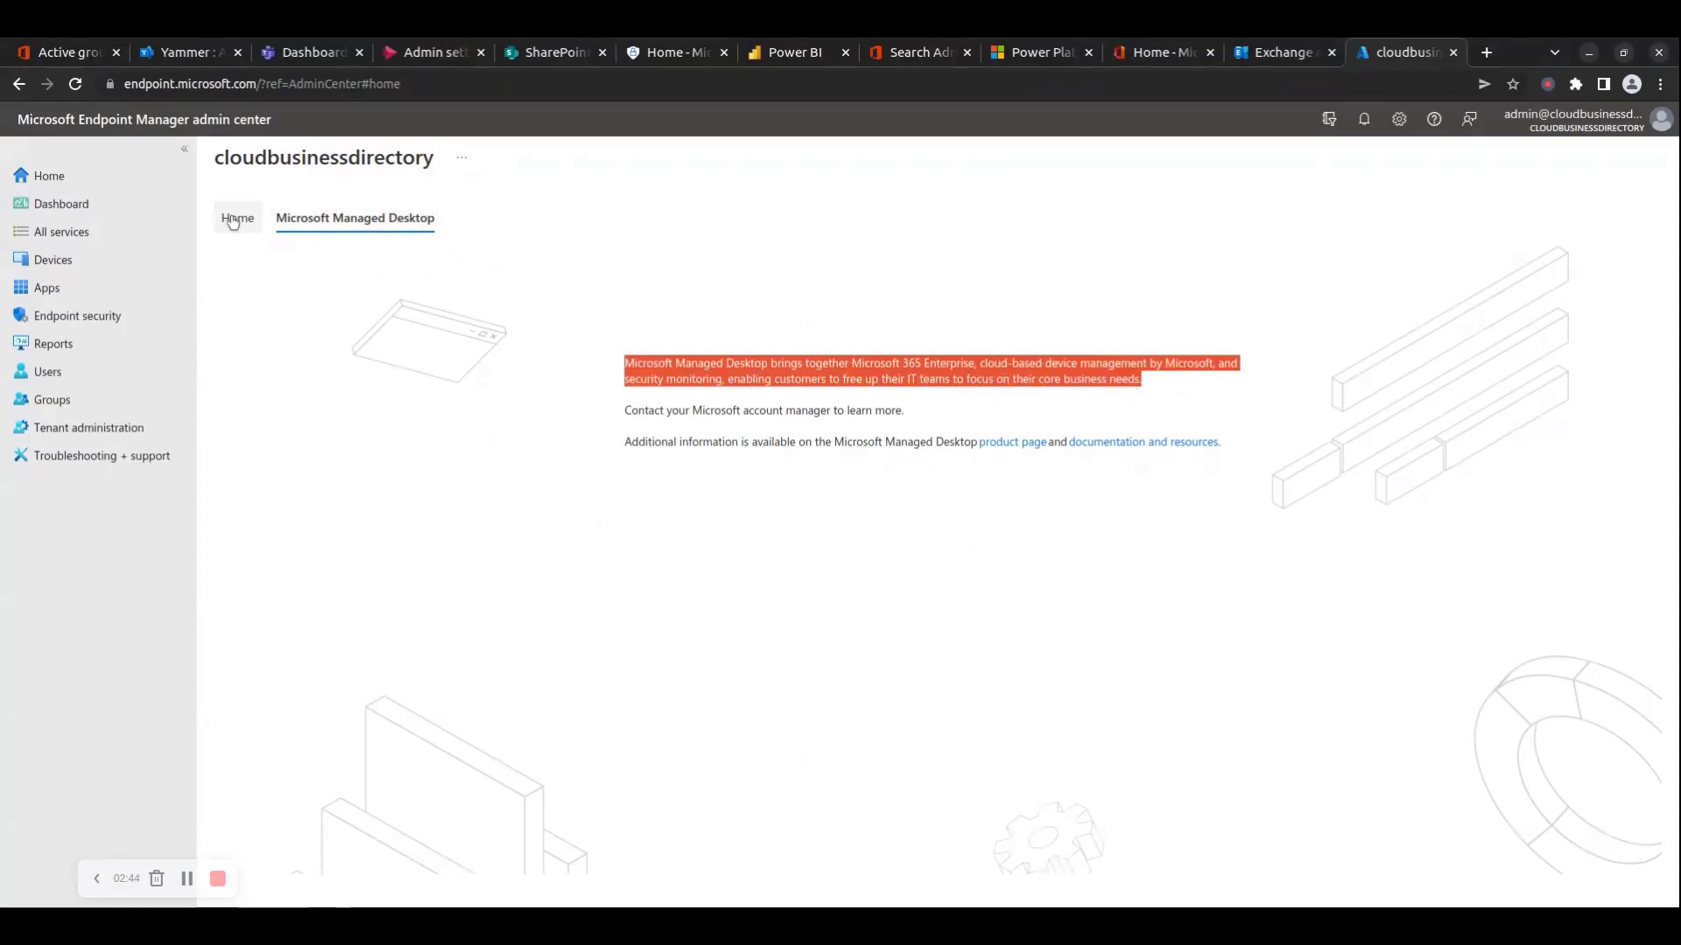
# Return Home, open All services, and mark the microsoft.com domain in the address.
pyautogui.click(239, 217)
pyautogui.click(80, 233)
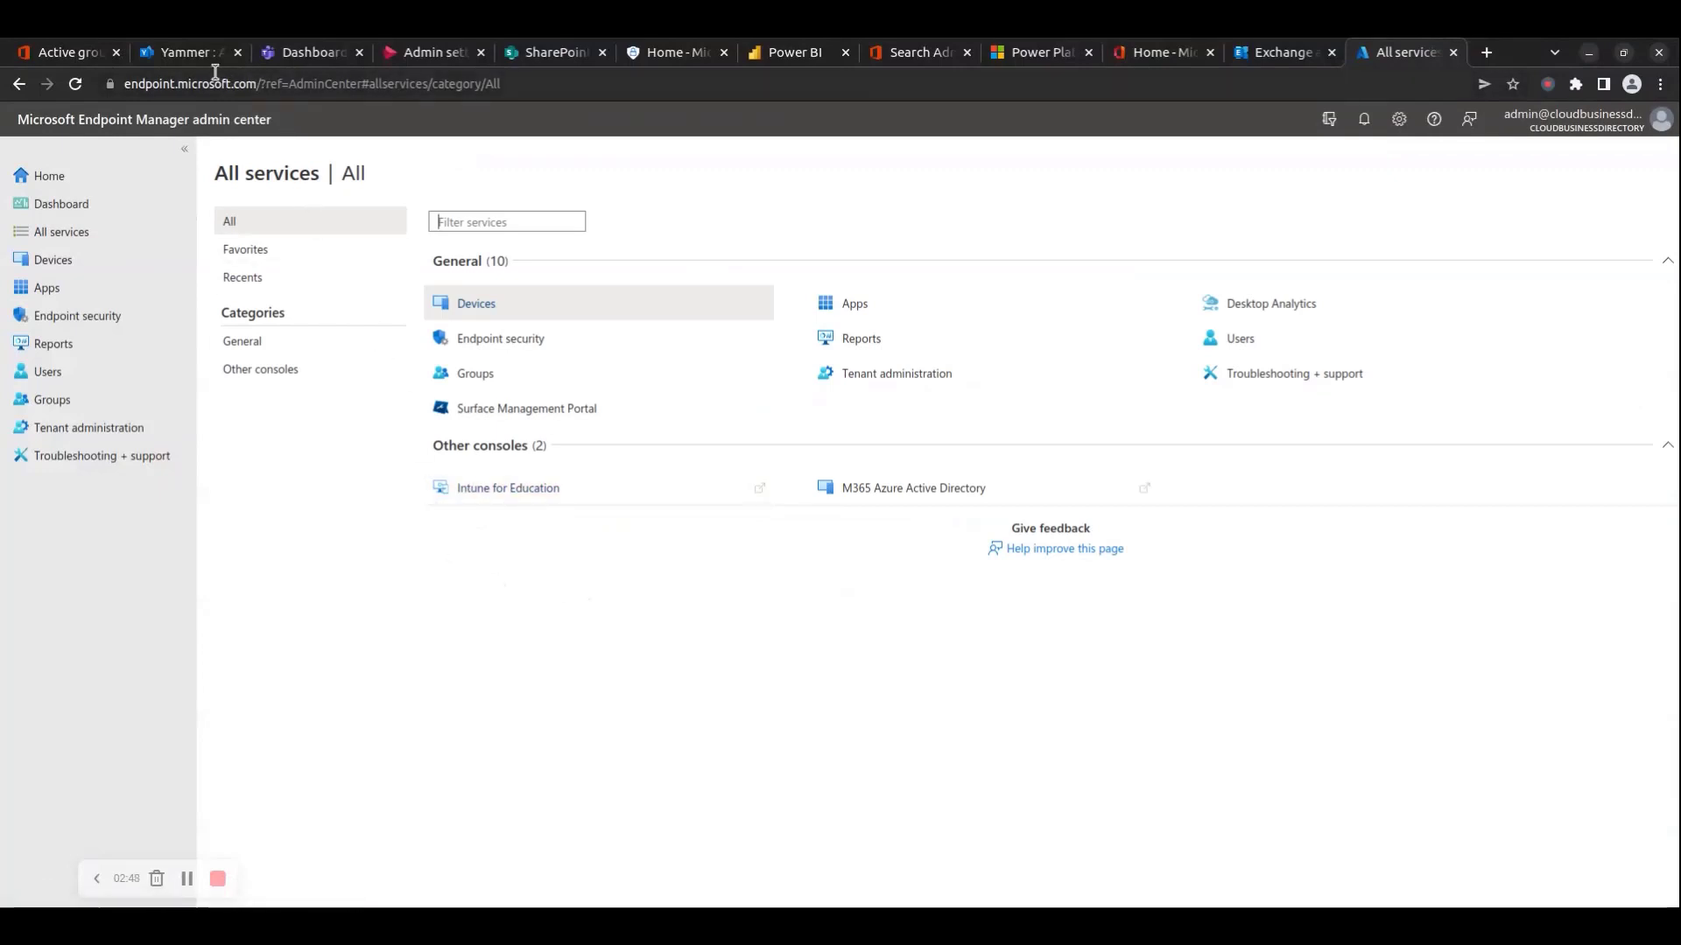
pyautogui.click(245, 81)
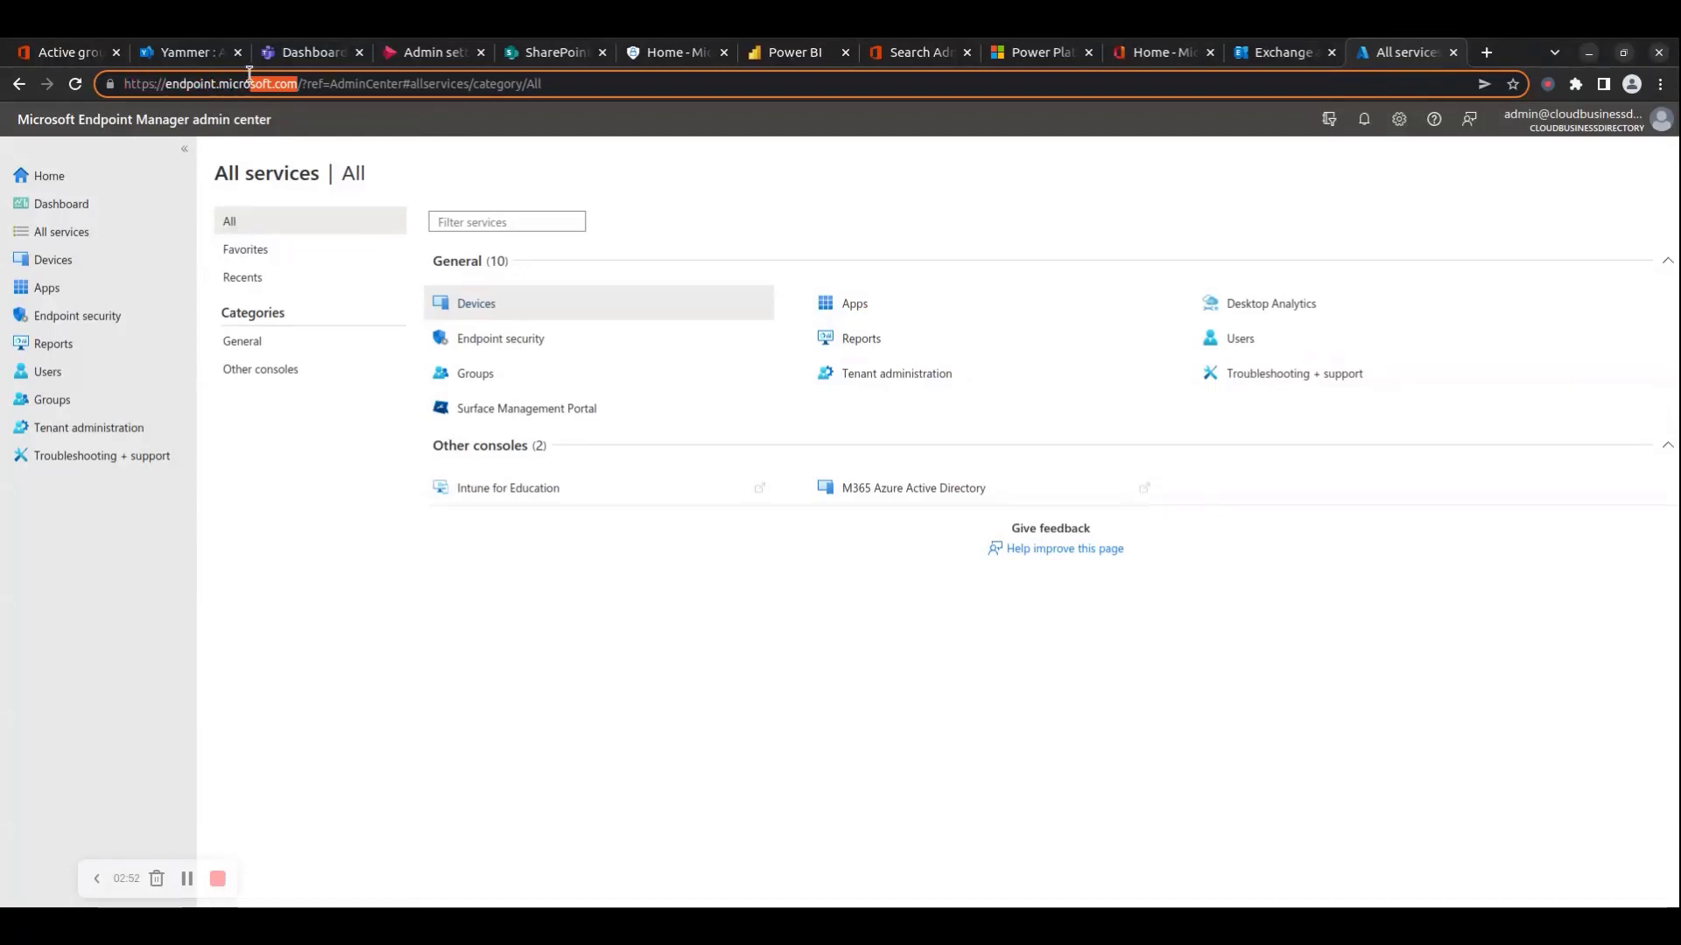
pyautogui.moveTo(215, 91); pyautogui.dragTo(225, 87)
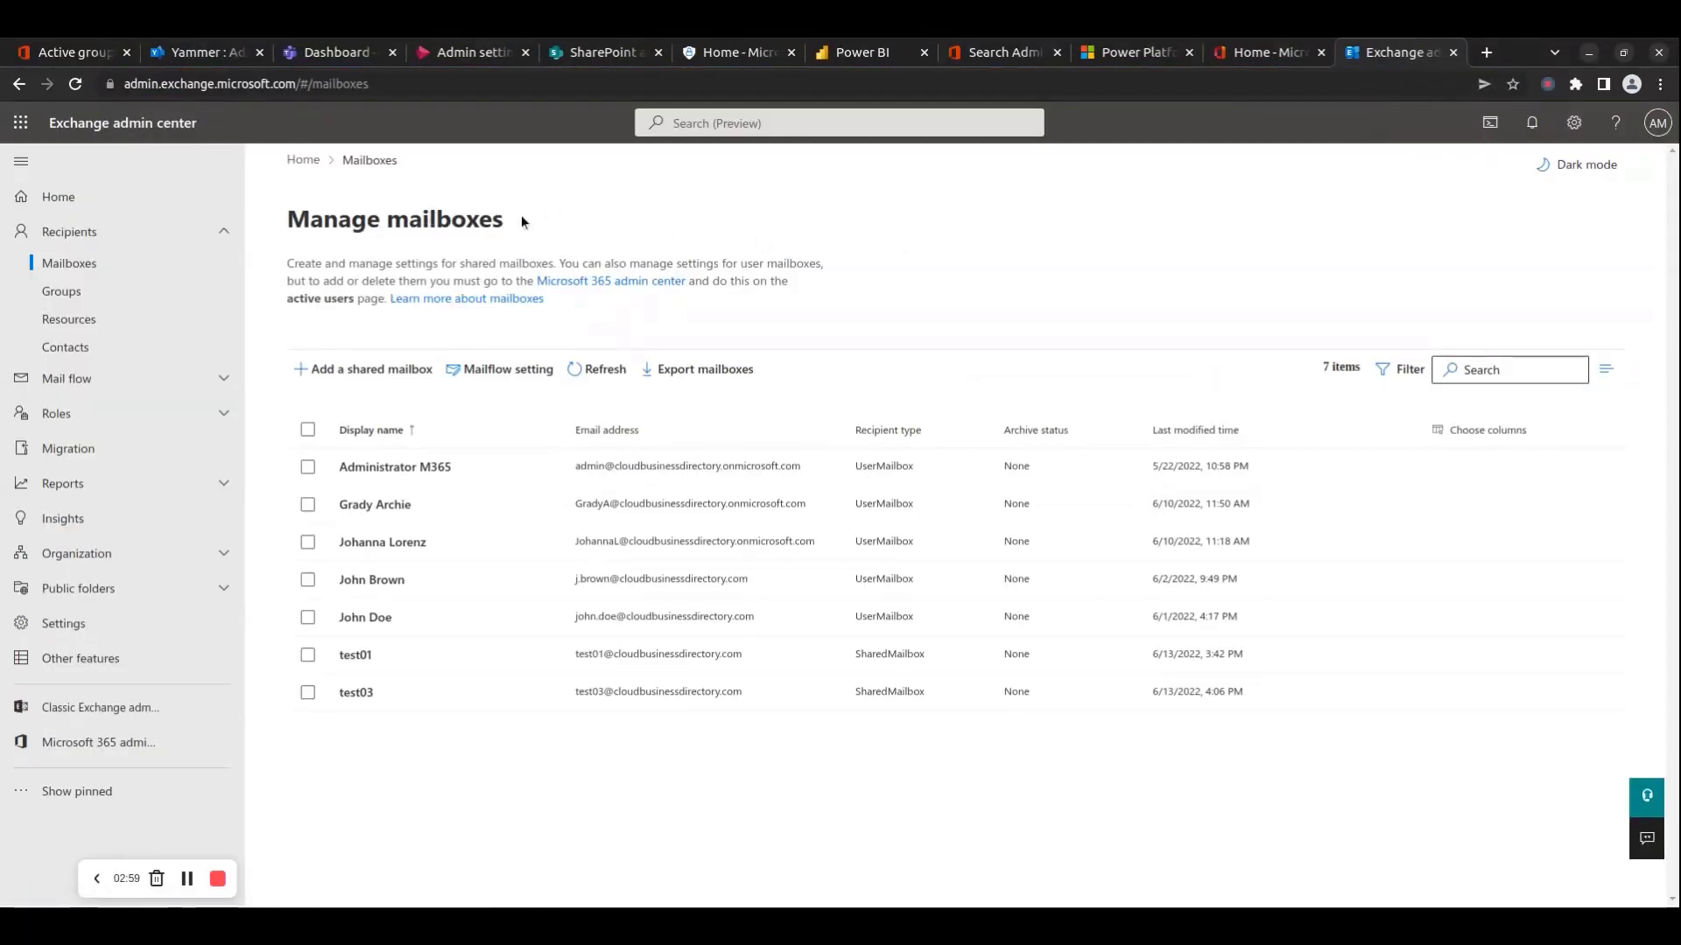
# Mark the Manage mailboxes title, go to Exchange Home, and expand Mail flow and Roles.
pyautogui.moveTo(525, 219); pyautogui.dragTo(260, 210)
pyautogui.click(109, 198)
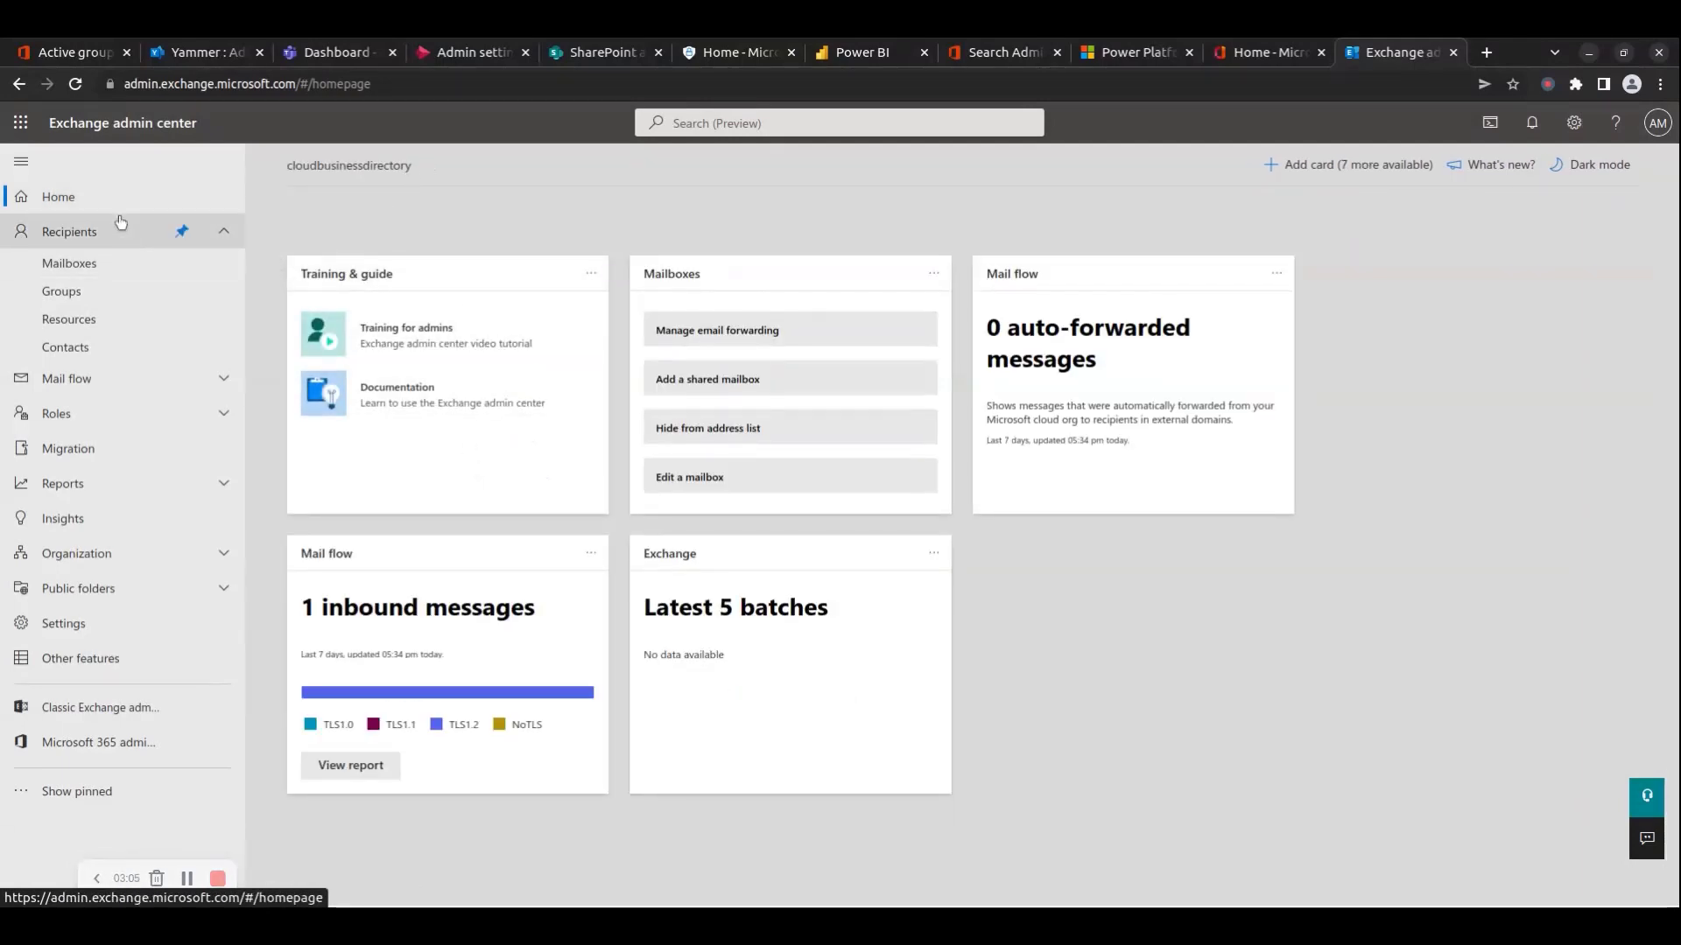
pyautogui.click(70, 378)
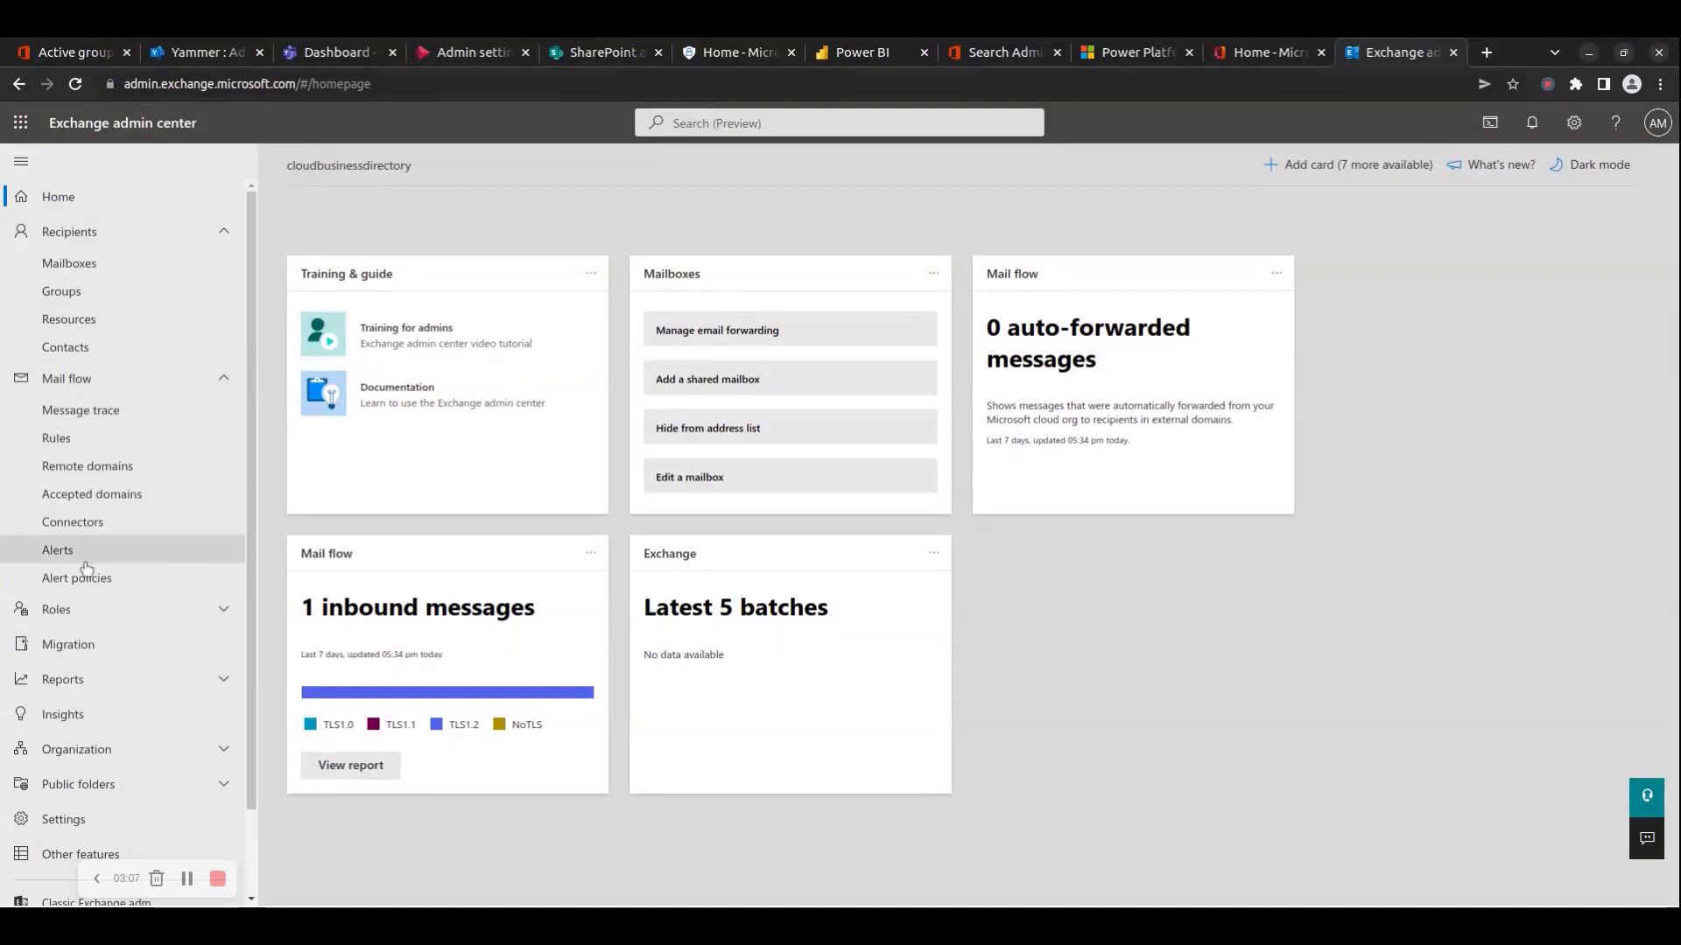
pyautogui.click(76, 615)
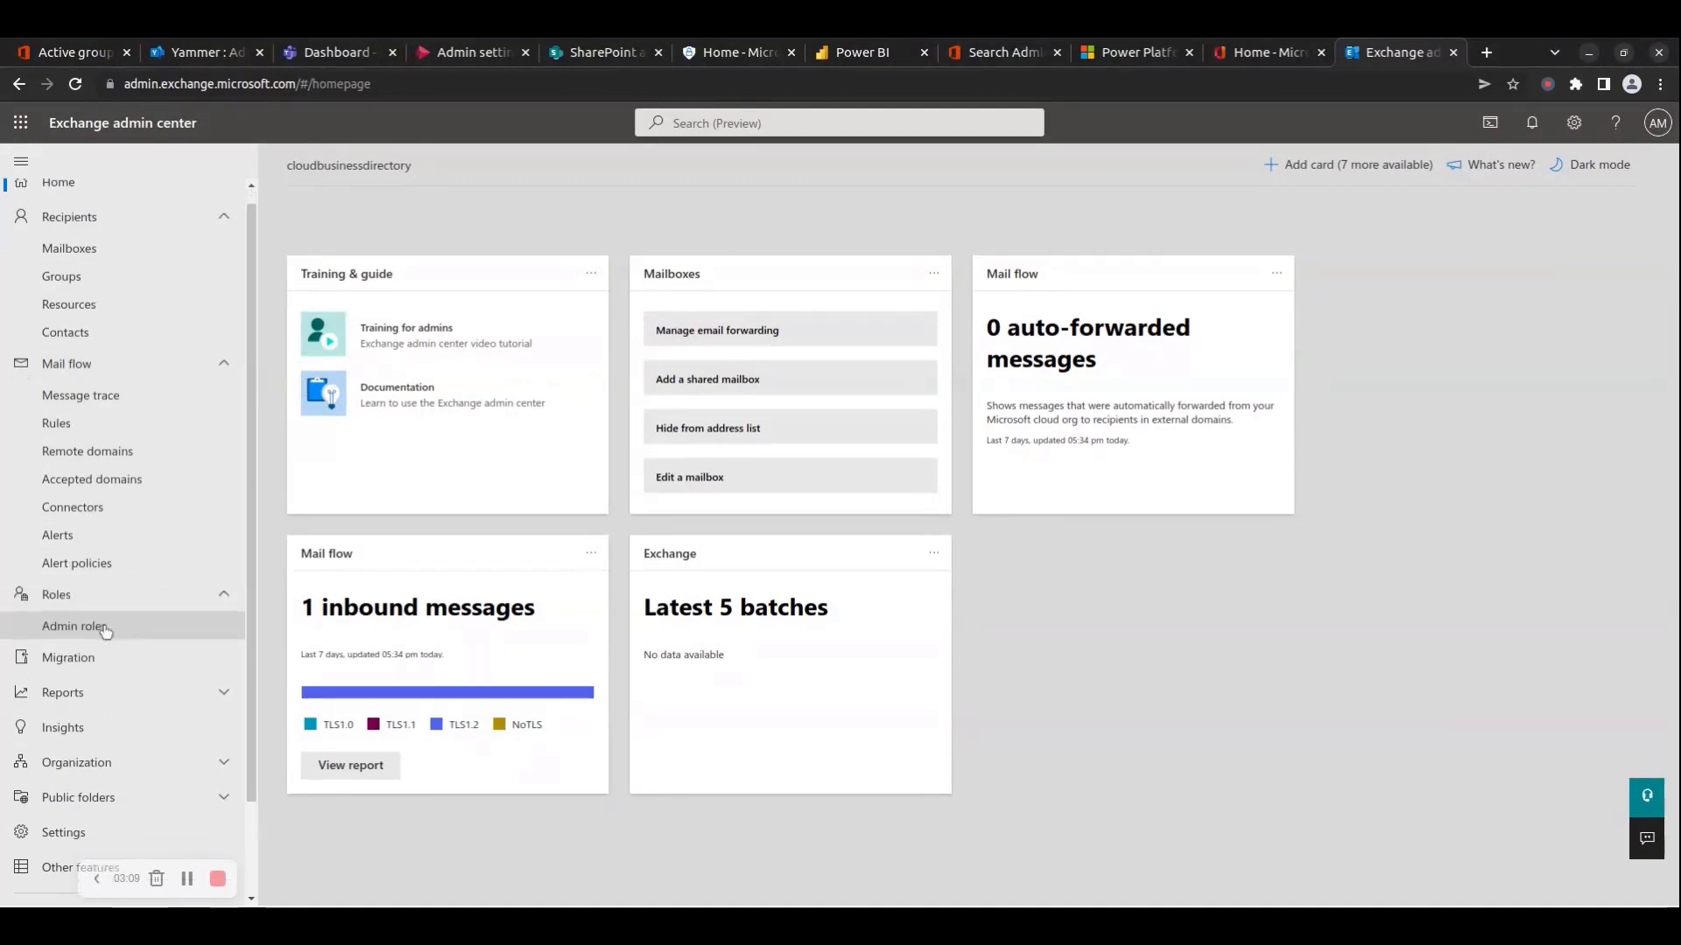
pyautogui.scroll(-1, 105, 631)
# Open Migration, expand Organization, open Settings, and mark the Exchange domain in the address.
pyautogui.click(72, 629)
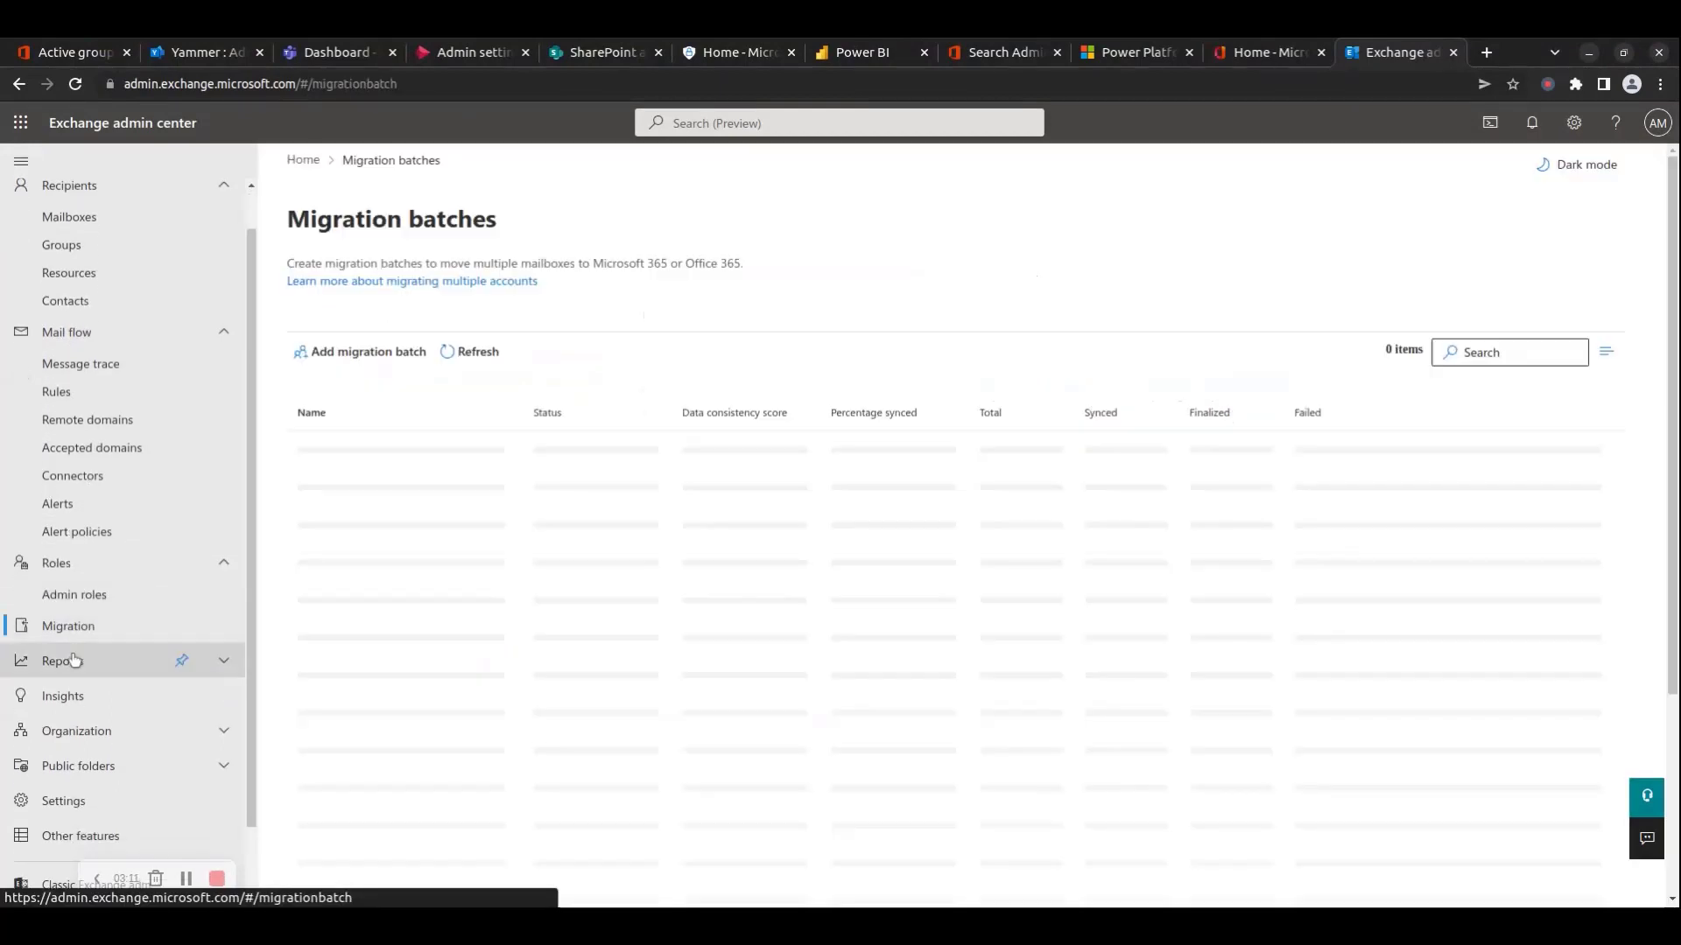
pyautogui.click(77, 731)
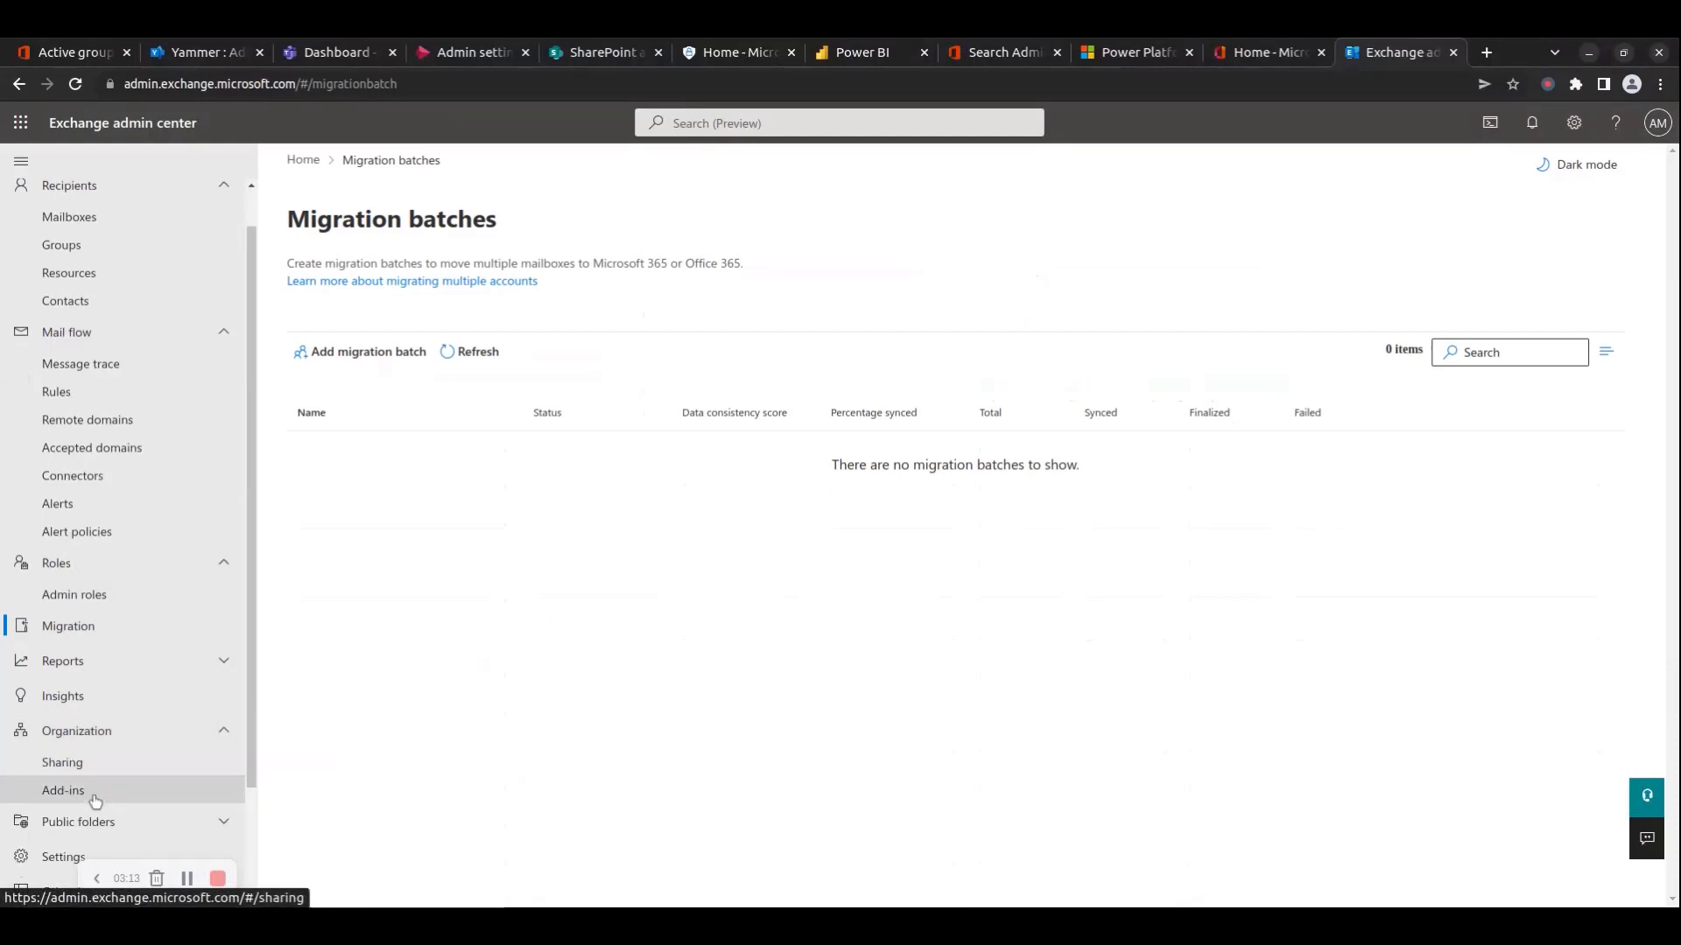
pyautogui.click(70, 856)
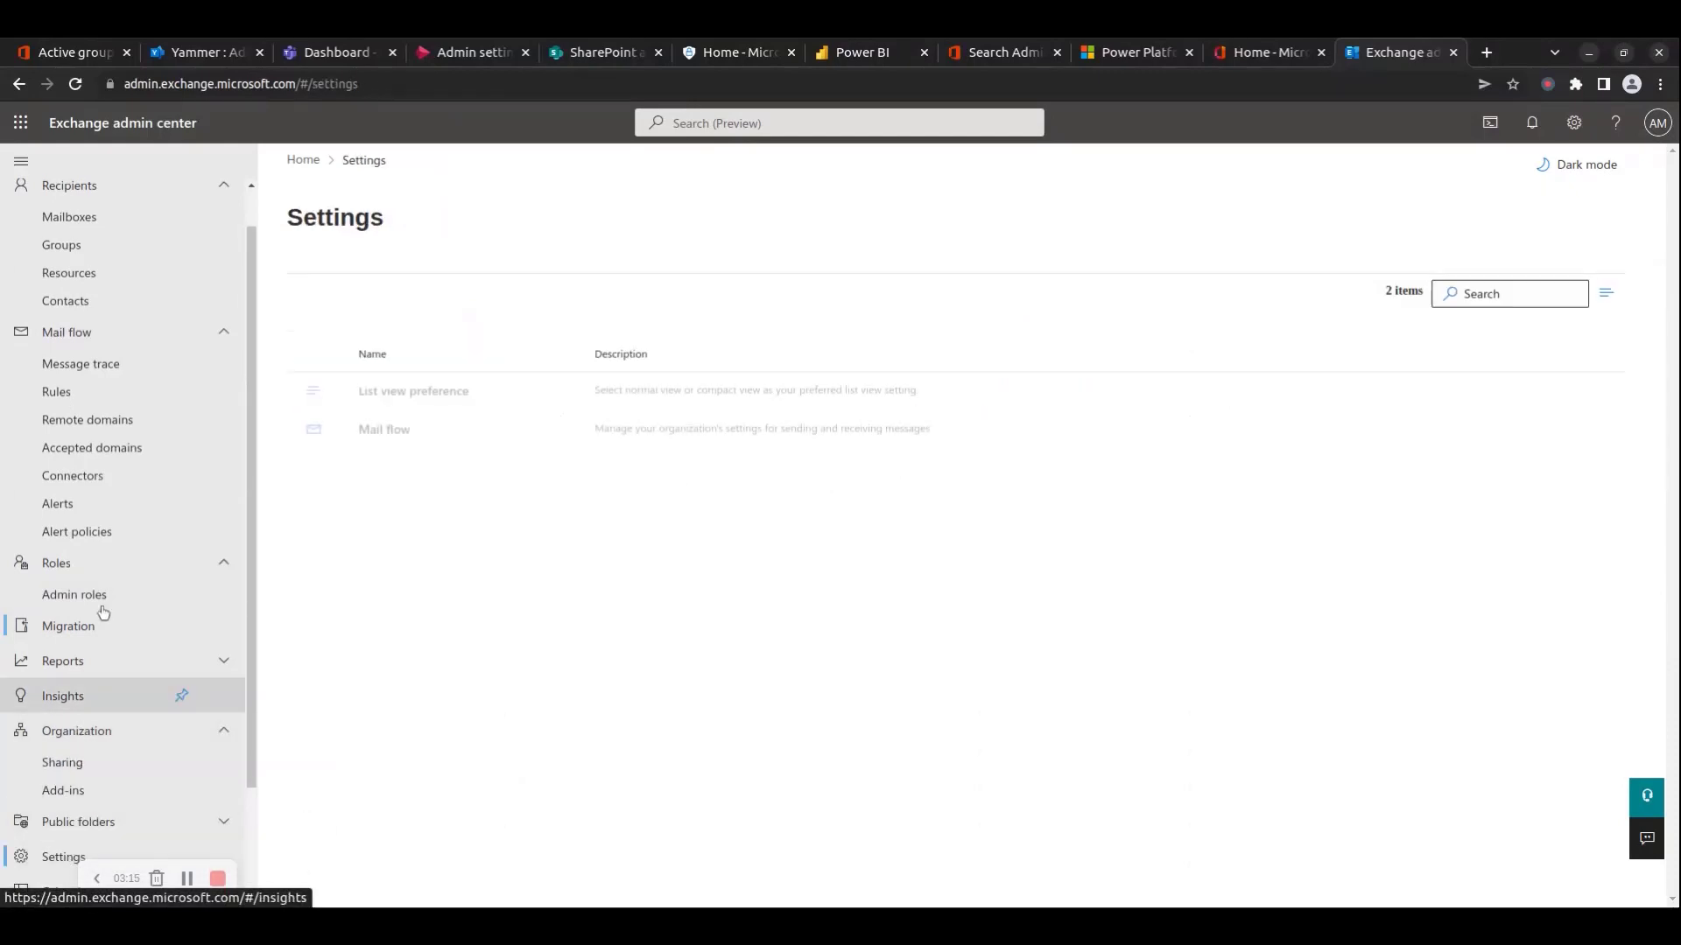
pyautogui.click(194, 87)
pyautogui.moveTo(338, 84)
pyautogui.mouseDown()
pyautogui.moveTo(116, 89)
pyautogui.moveTo(253, 84)
pyautogui.mouseUp()
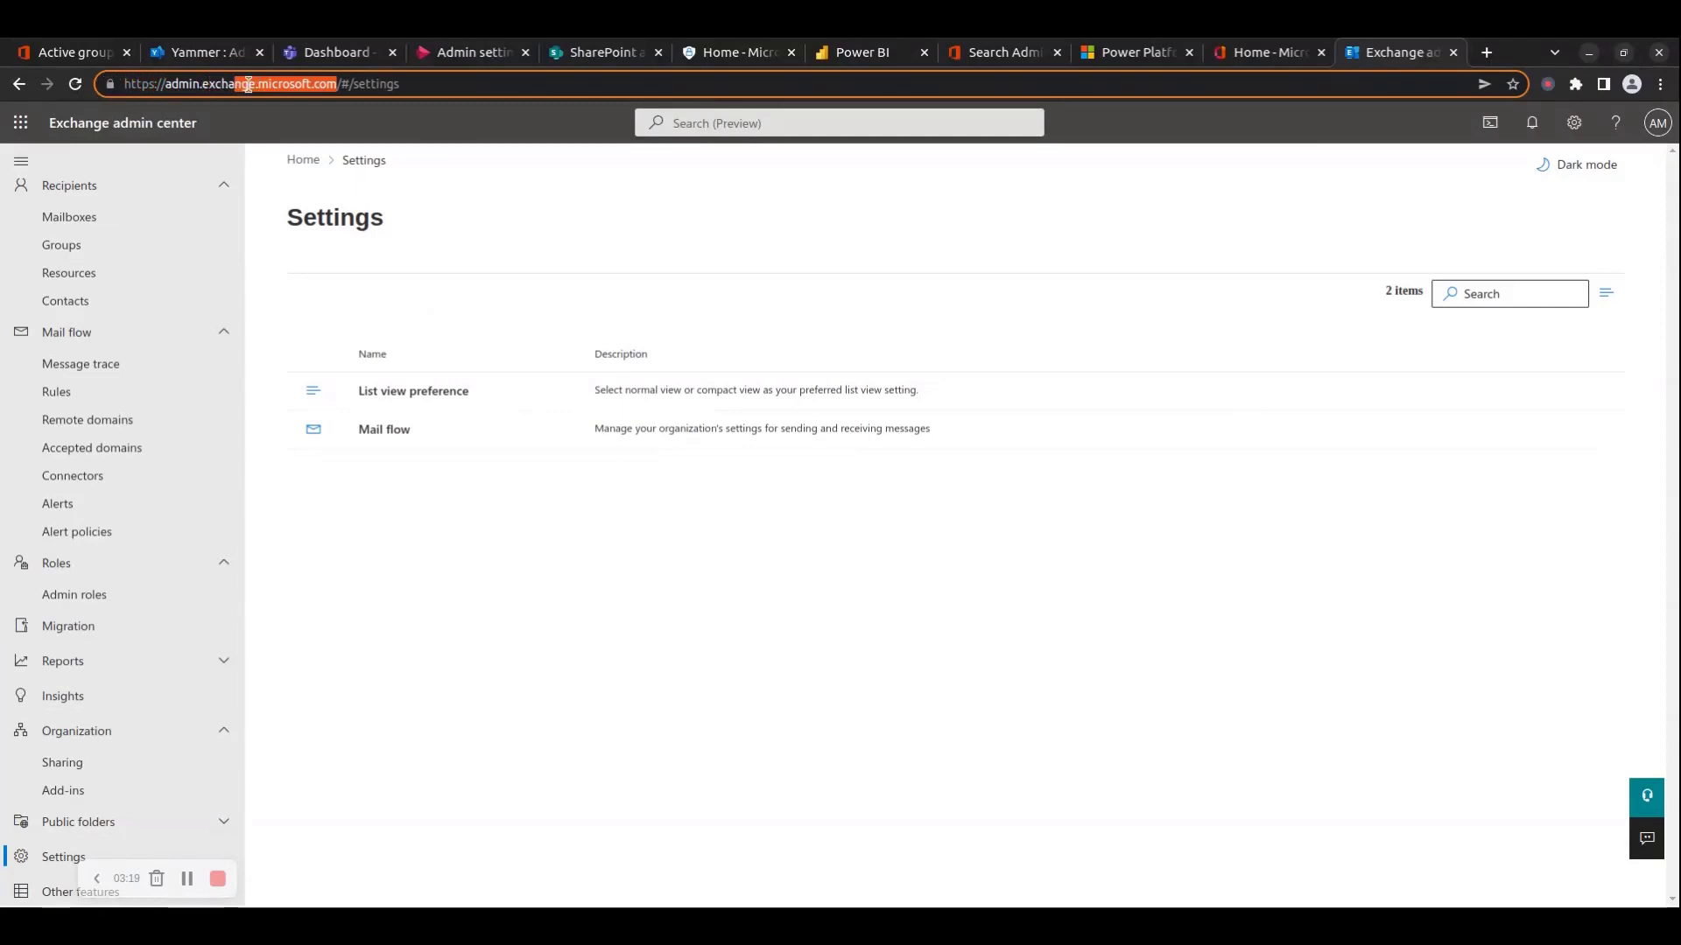
pyautogui.moveTo(253, 84); pyautogui.dragTo(115, 89)
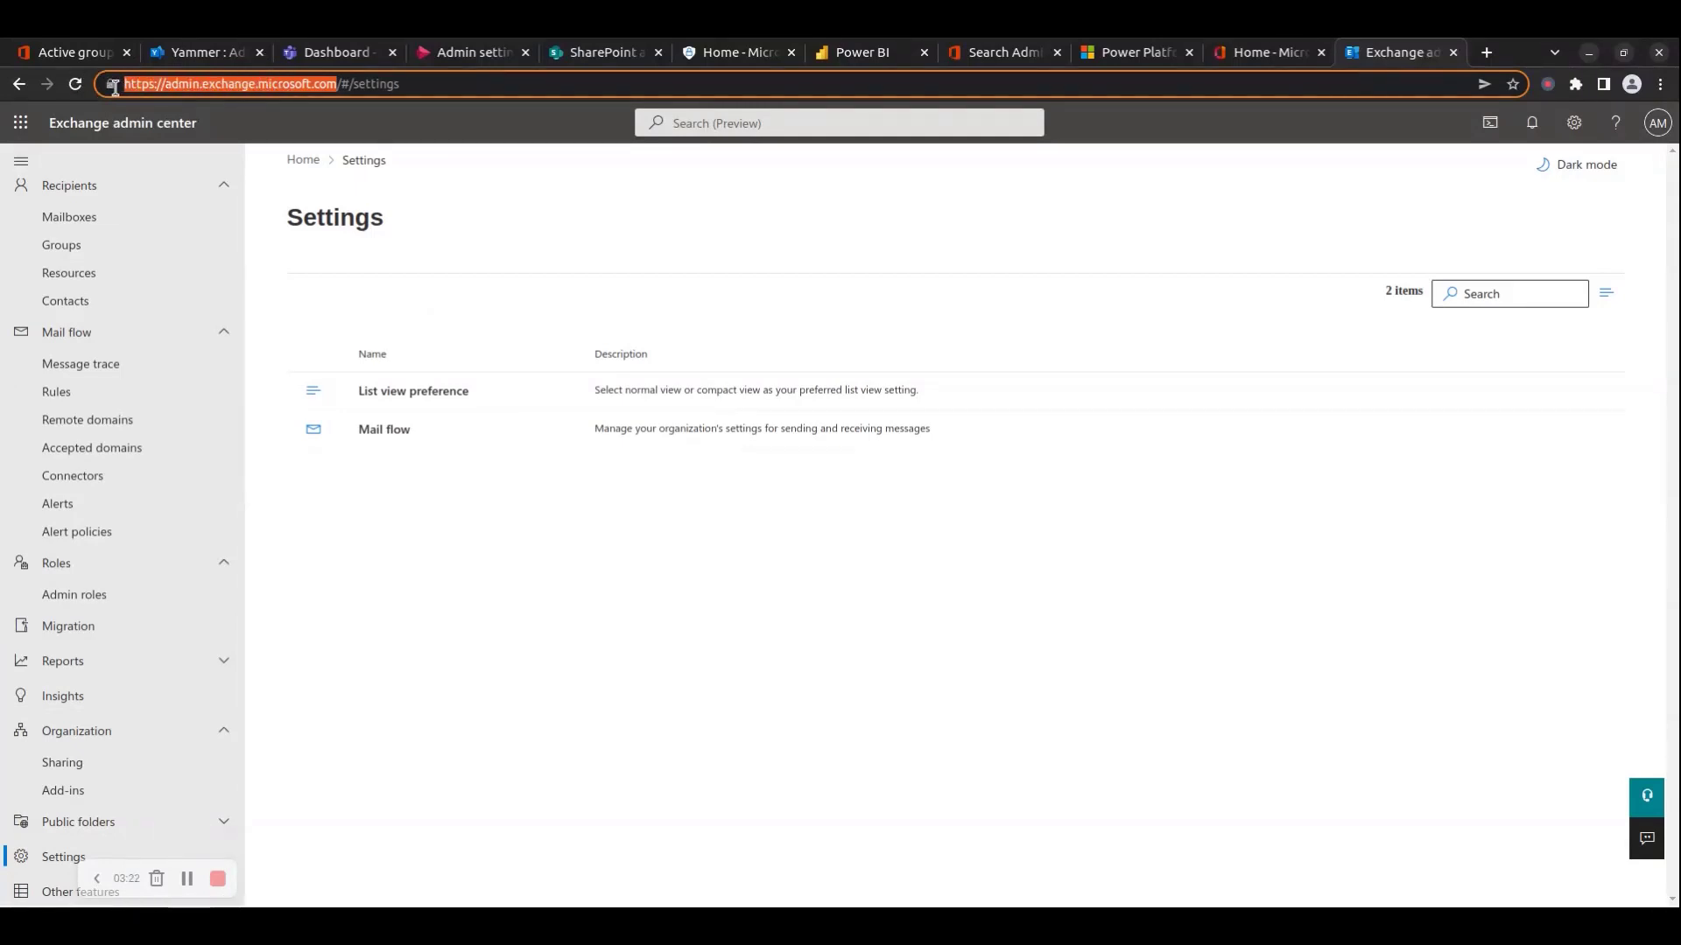
# Close Exchange, mark the Apps admin center title, and expand Servicing, Customization, Health, Learn More.
pyautogui.click(1454, 51)
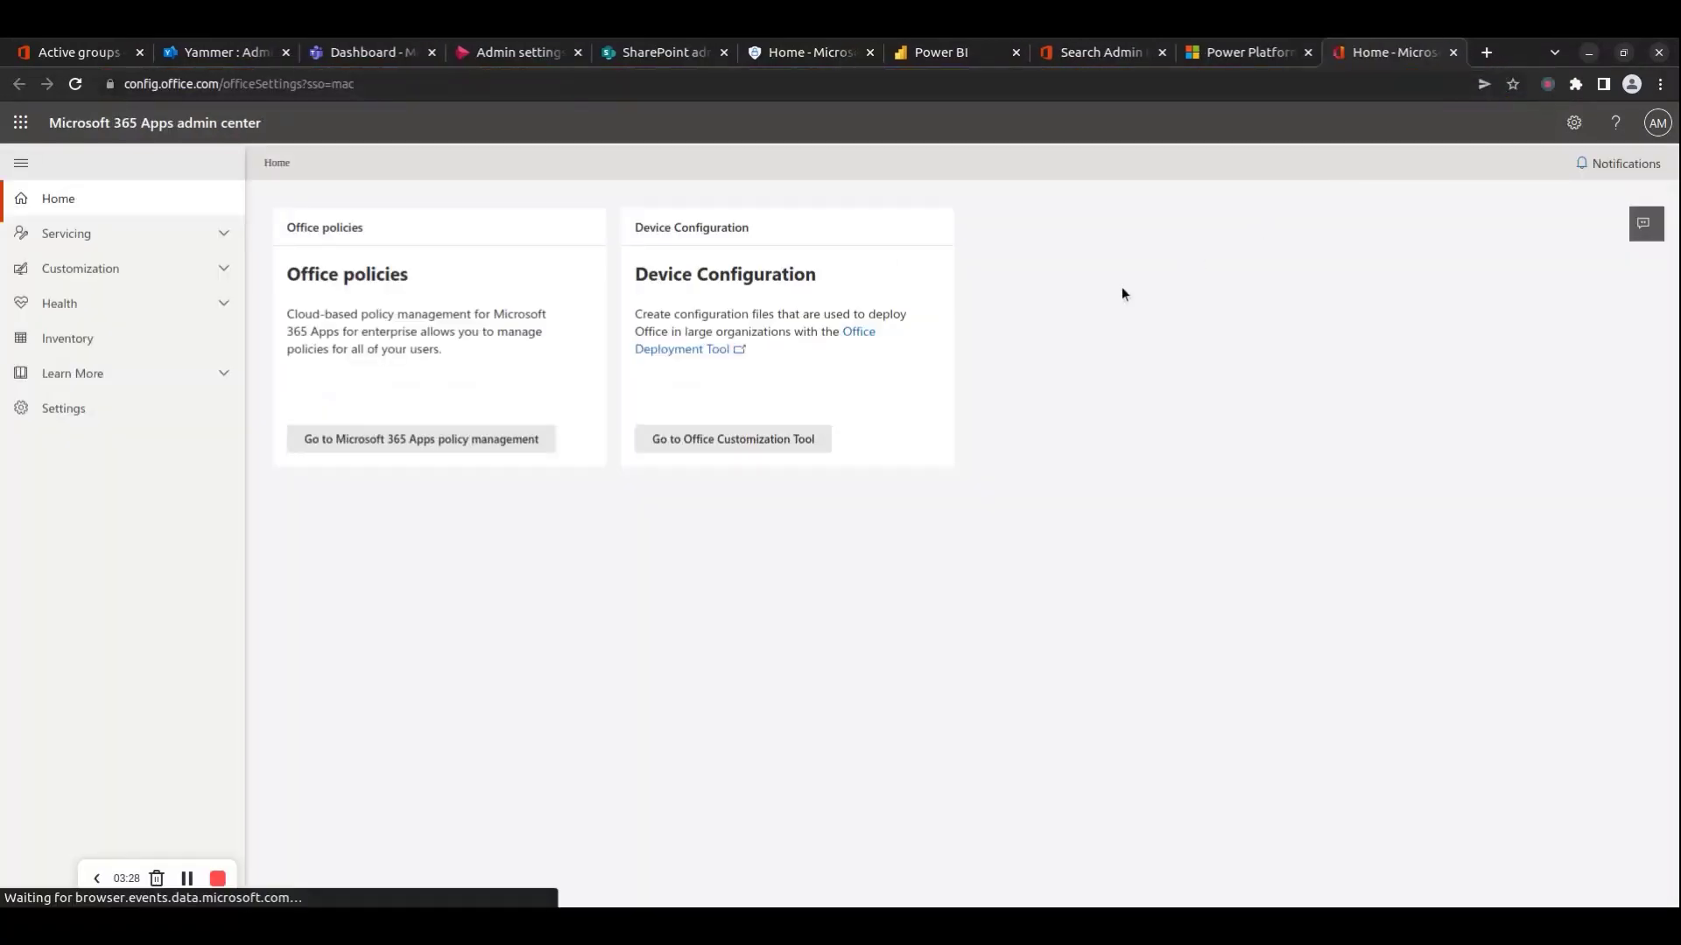
pyautogui.moveTo(262, 123)
pyautogui.mouseDown()
pyautogui.moveTo(55, 127)
pyautogui.moveTo(88, 125)
pyautogui.mouseUp()
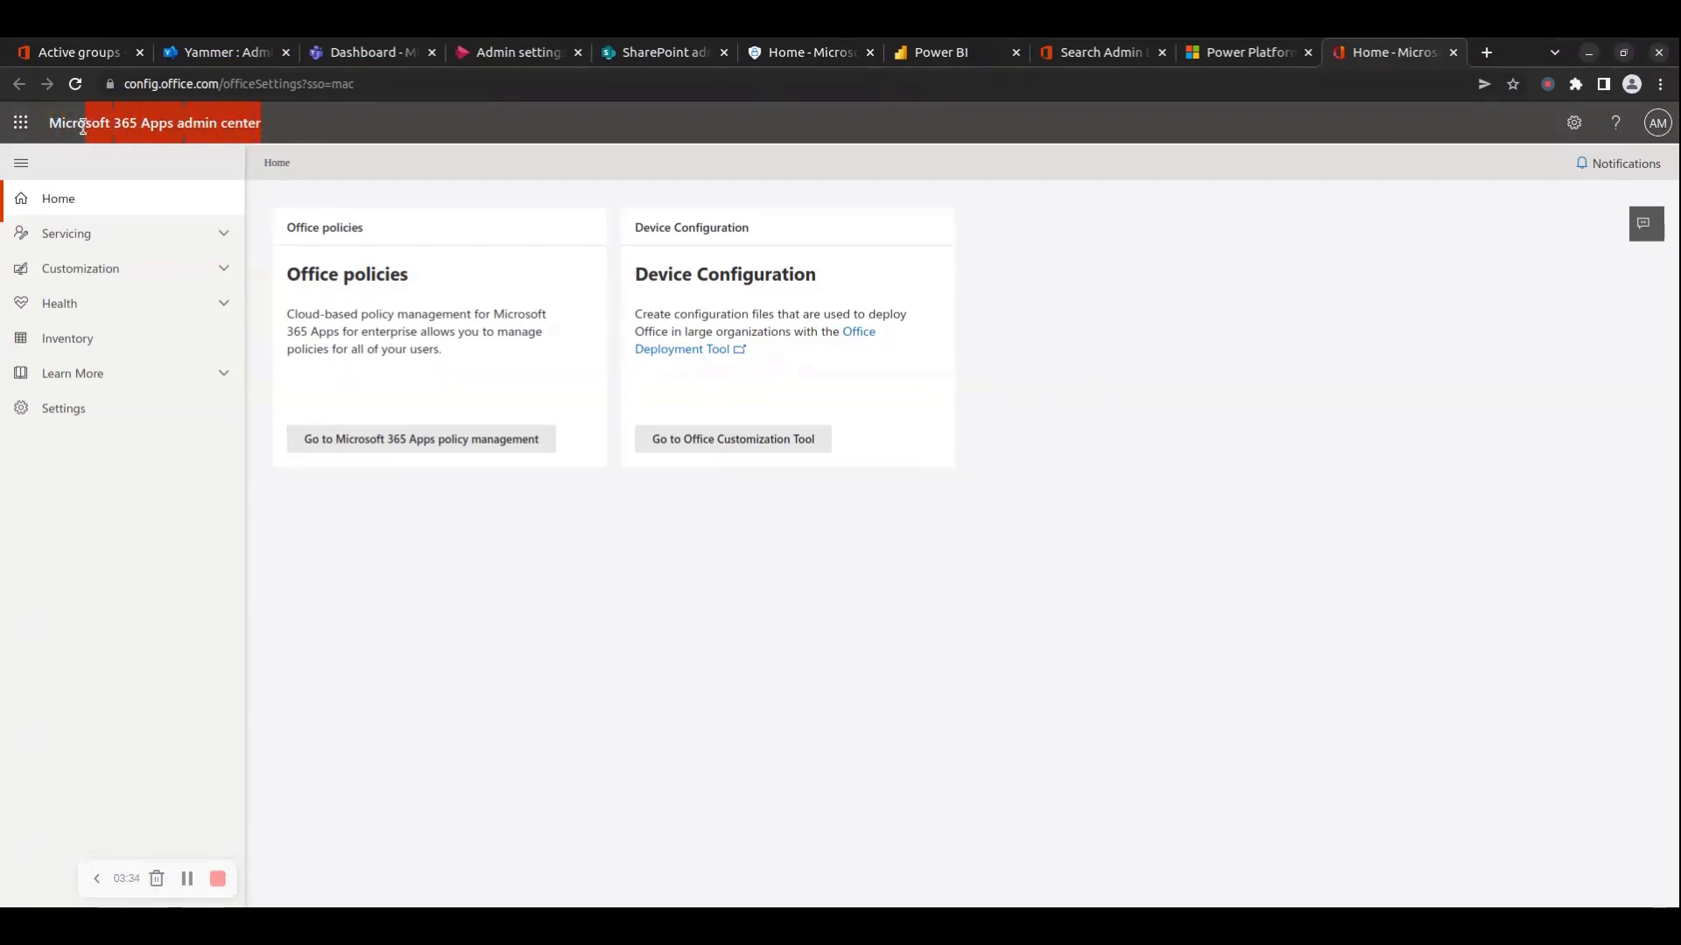
pyautogui.moveTo(87, 125)
pyautogui.mouseDown()
pyautogui.moveTo(48, 144)
pyautogui.moveTo(85, 129)
pyautogui.mouseUp()
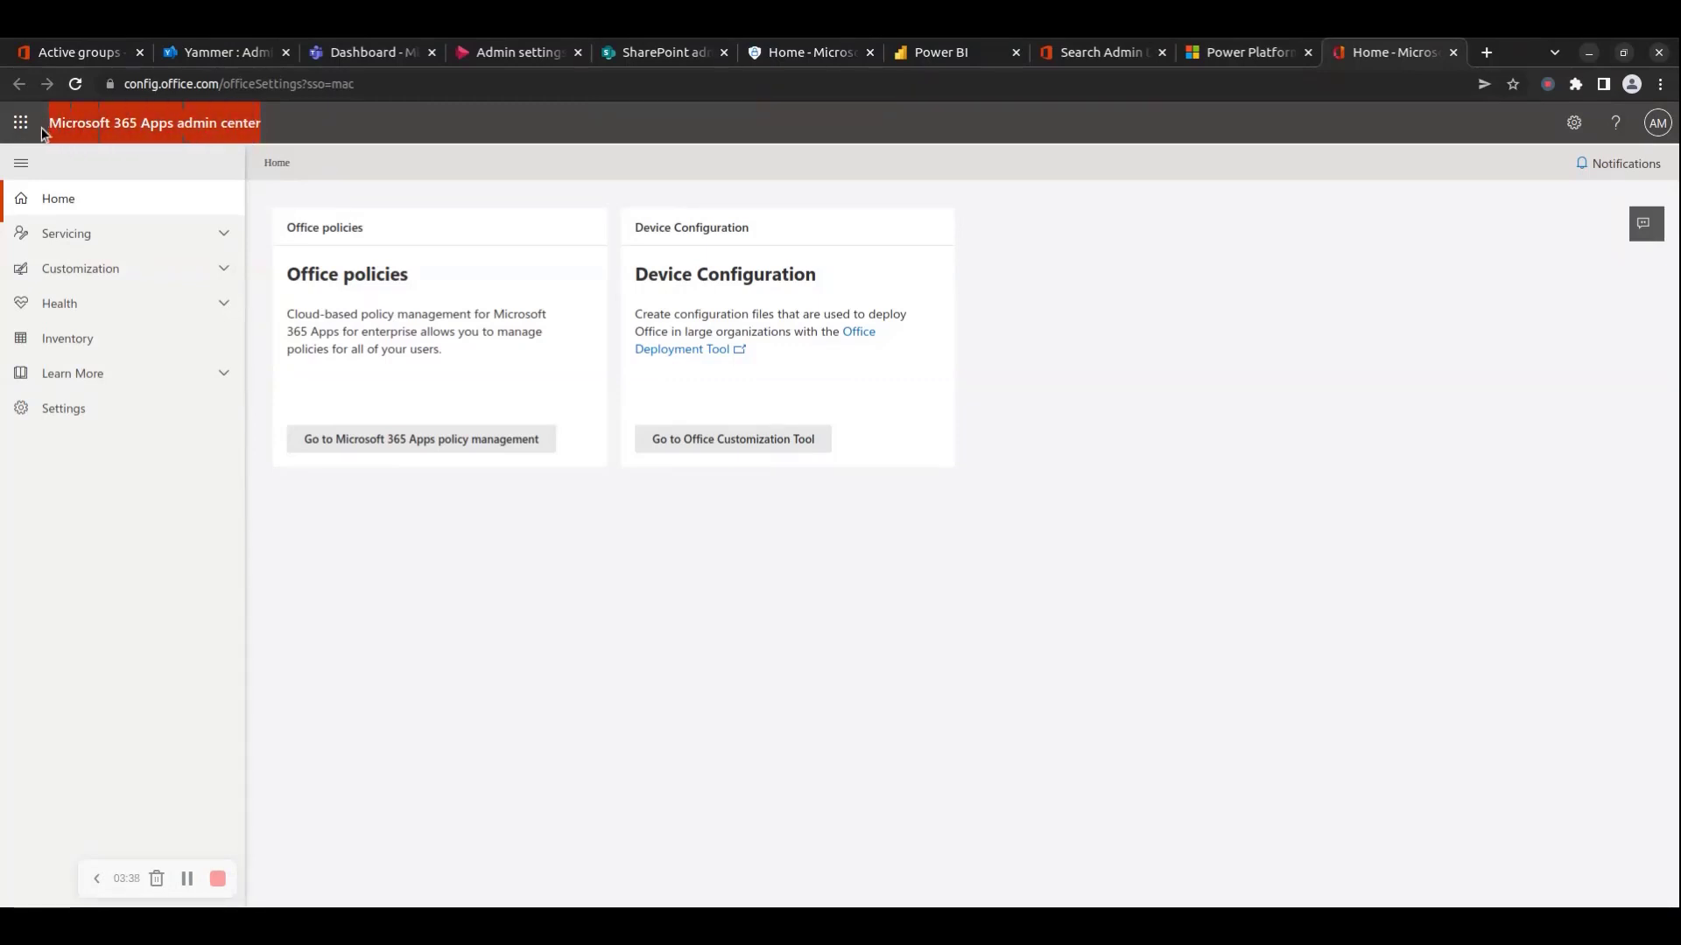
pyautogui.click(94, 237)
pyautogui.click(87, 297)
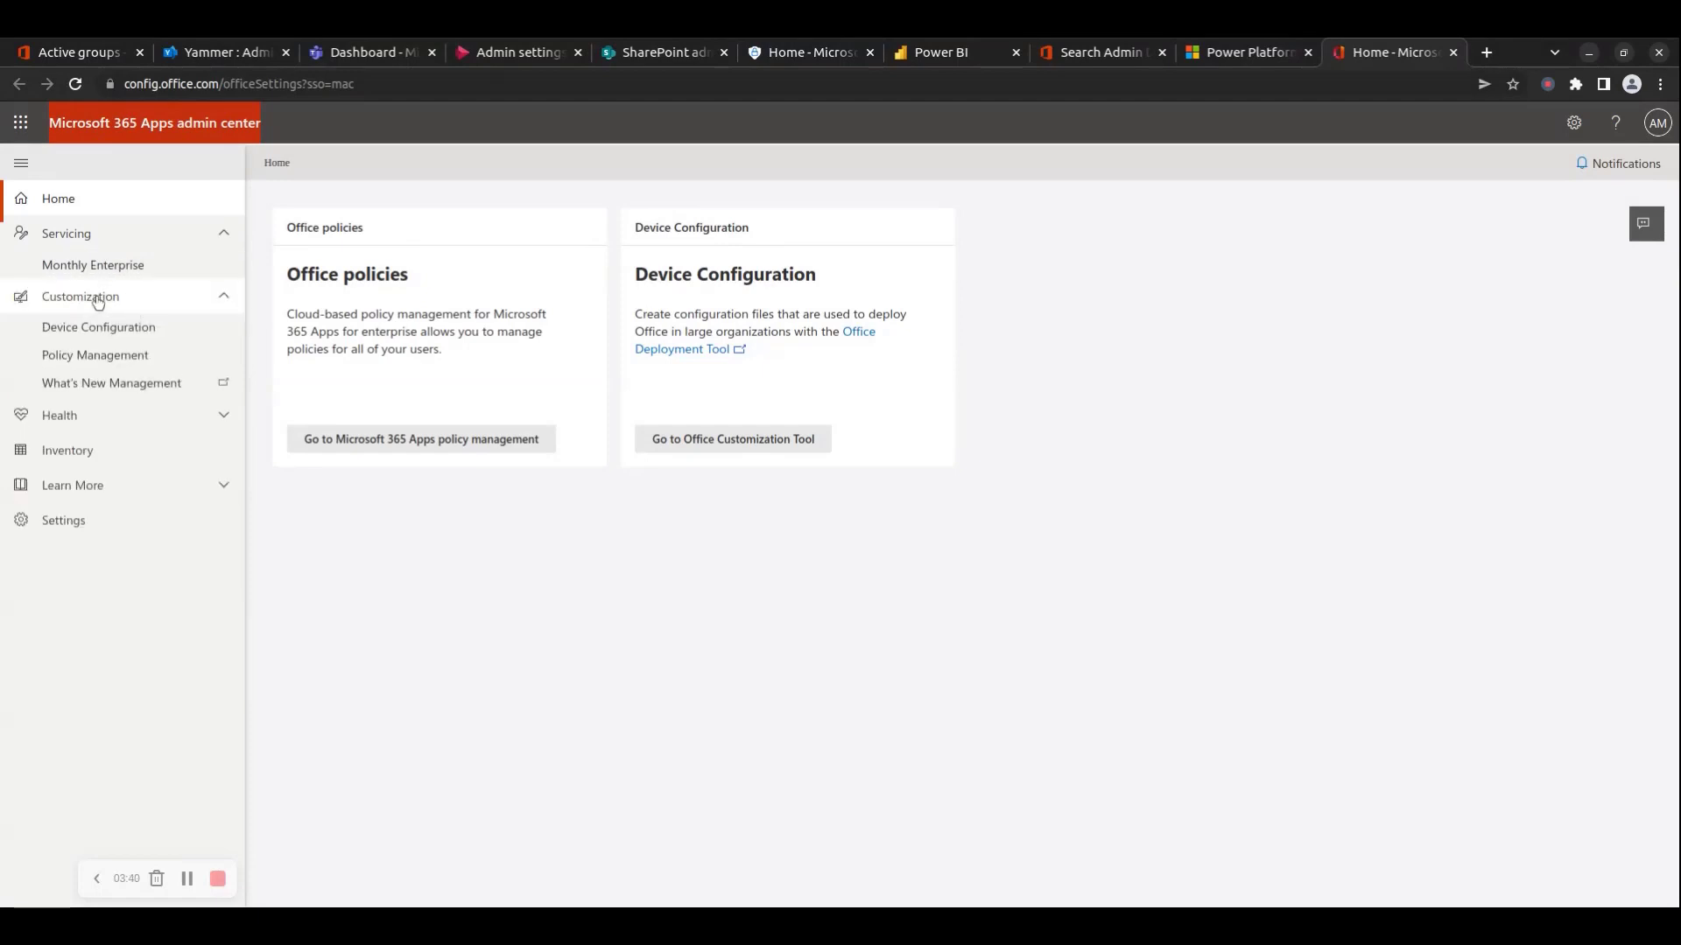
pyautogui.click(79, 417)
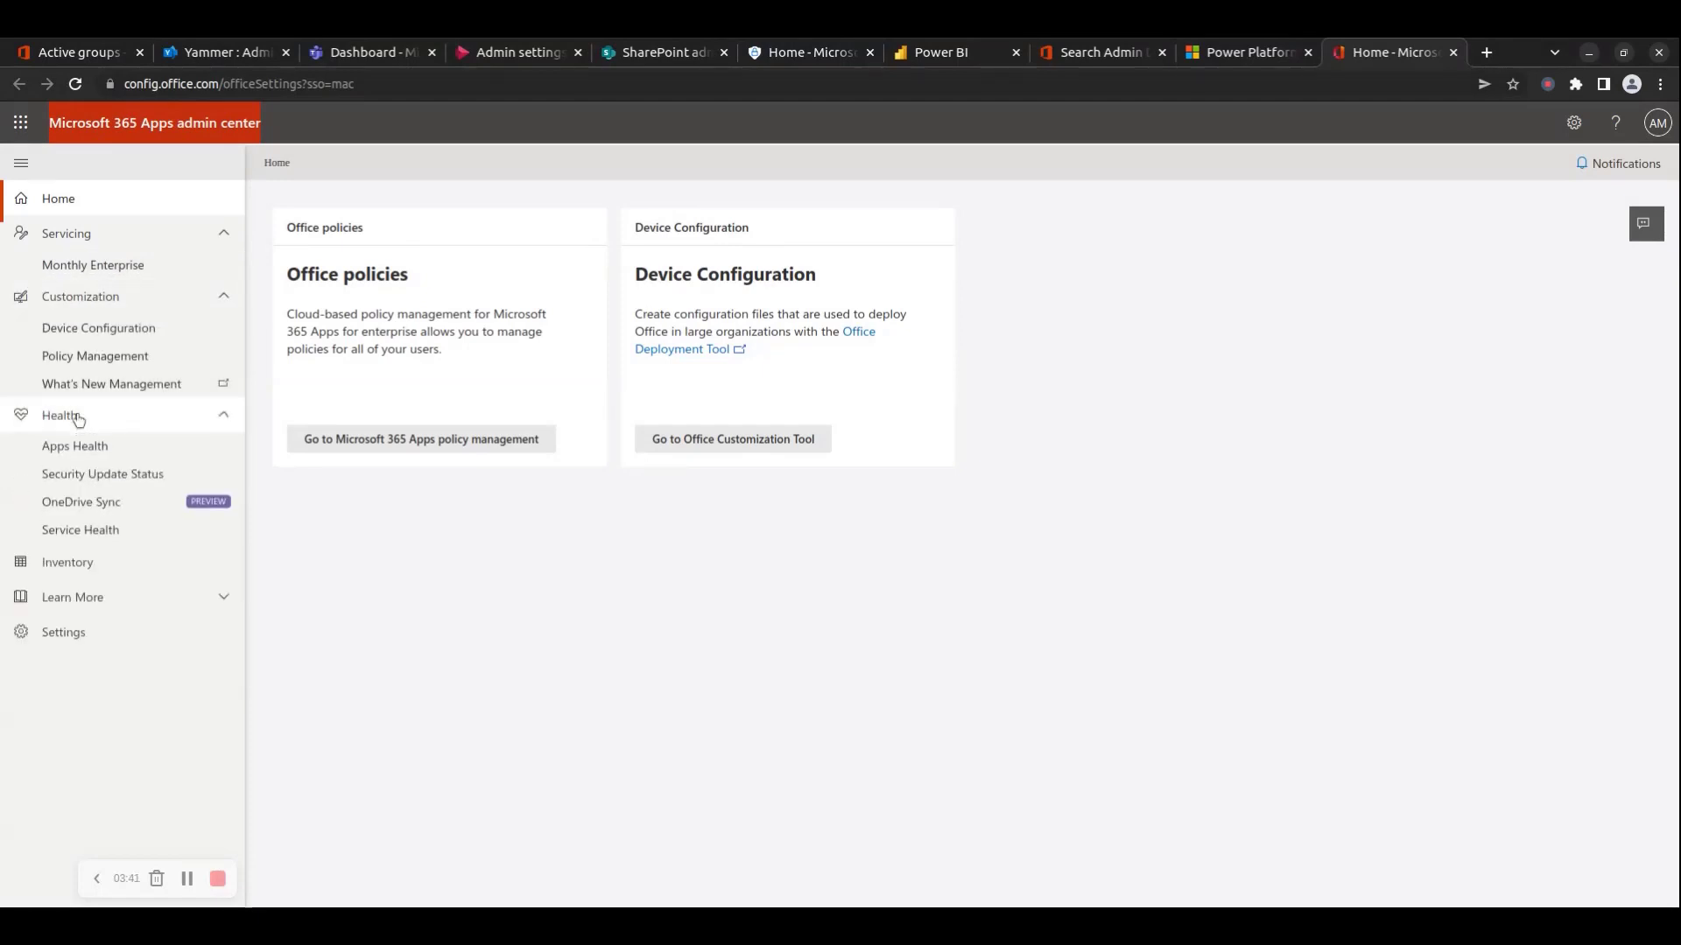
pyautogui.click(81, 599)
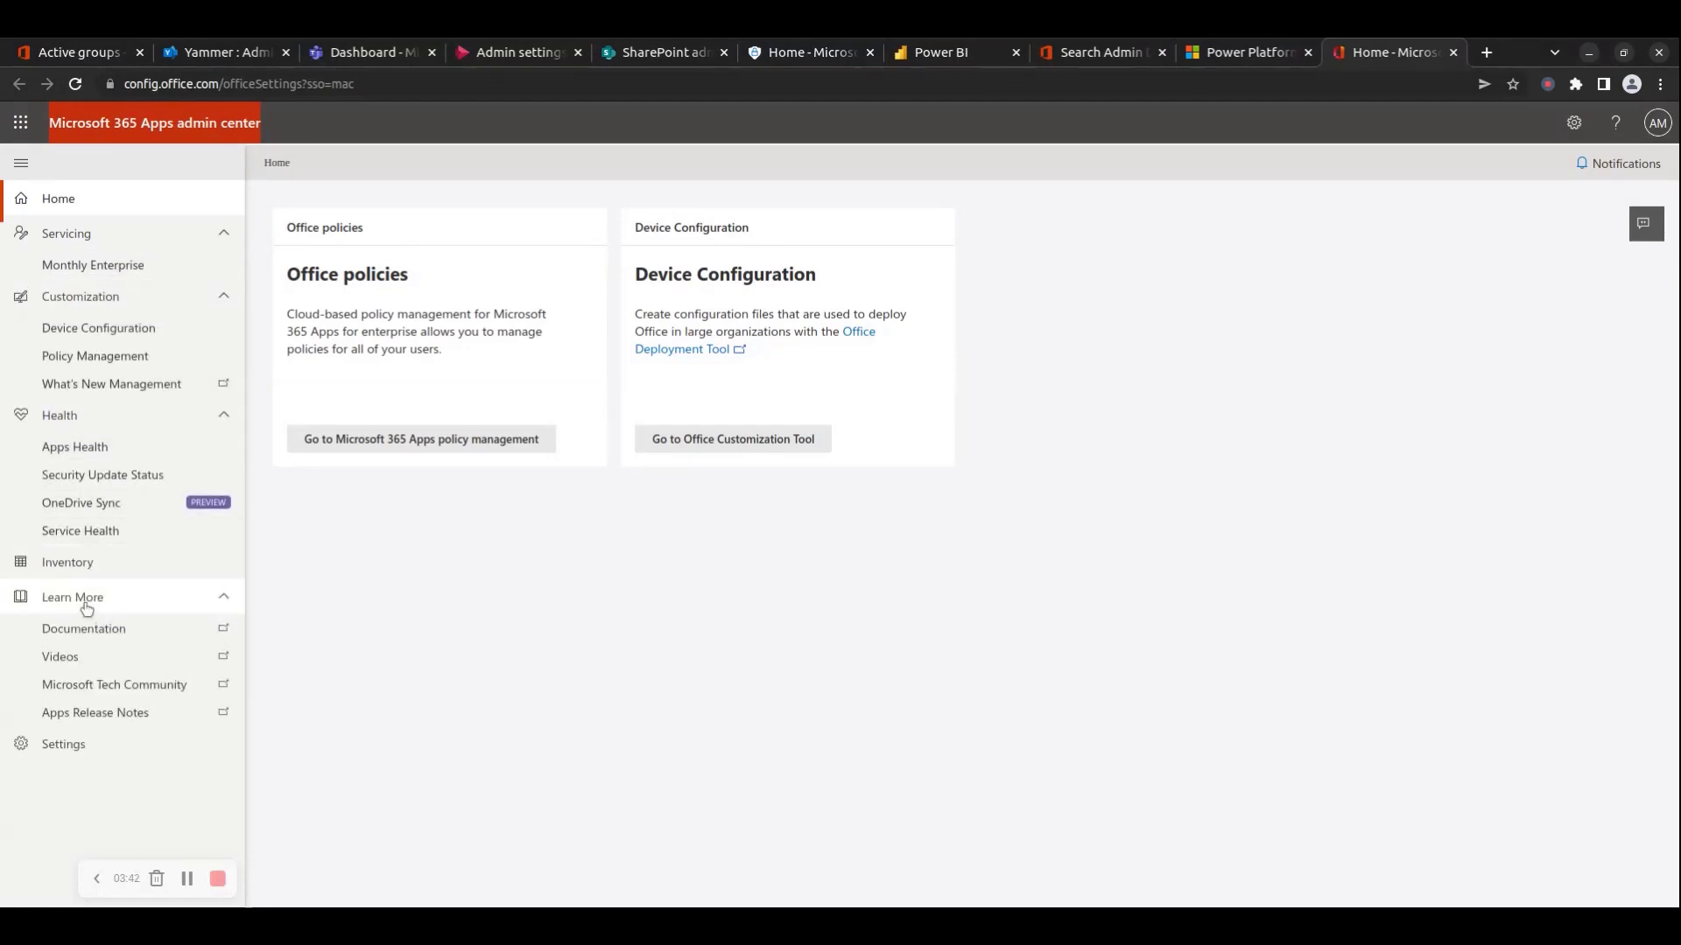
# View Monthly Enterprise, Device Configuration, Policy Management and Security Update Status pages.
pyautogui.click(90, 263)
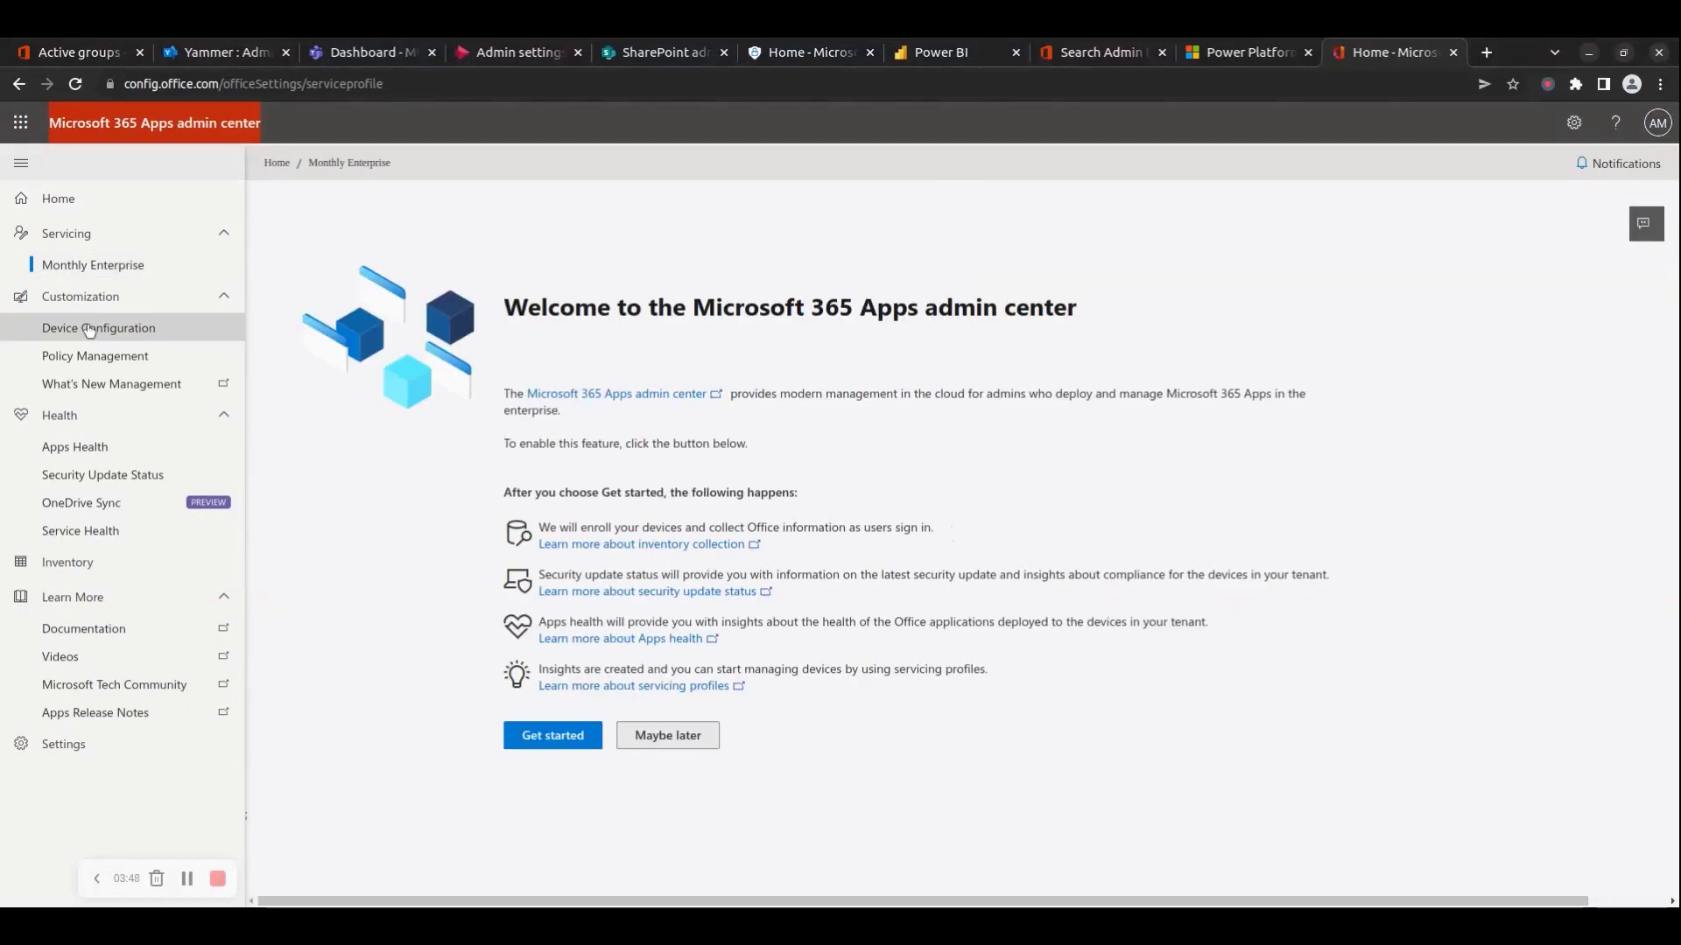
pyautogui.click(89, 329)
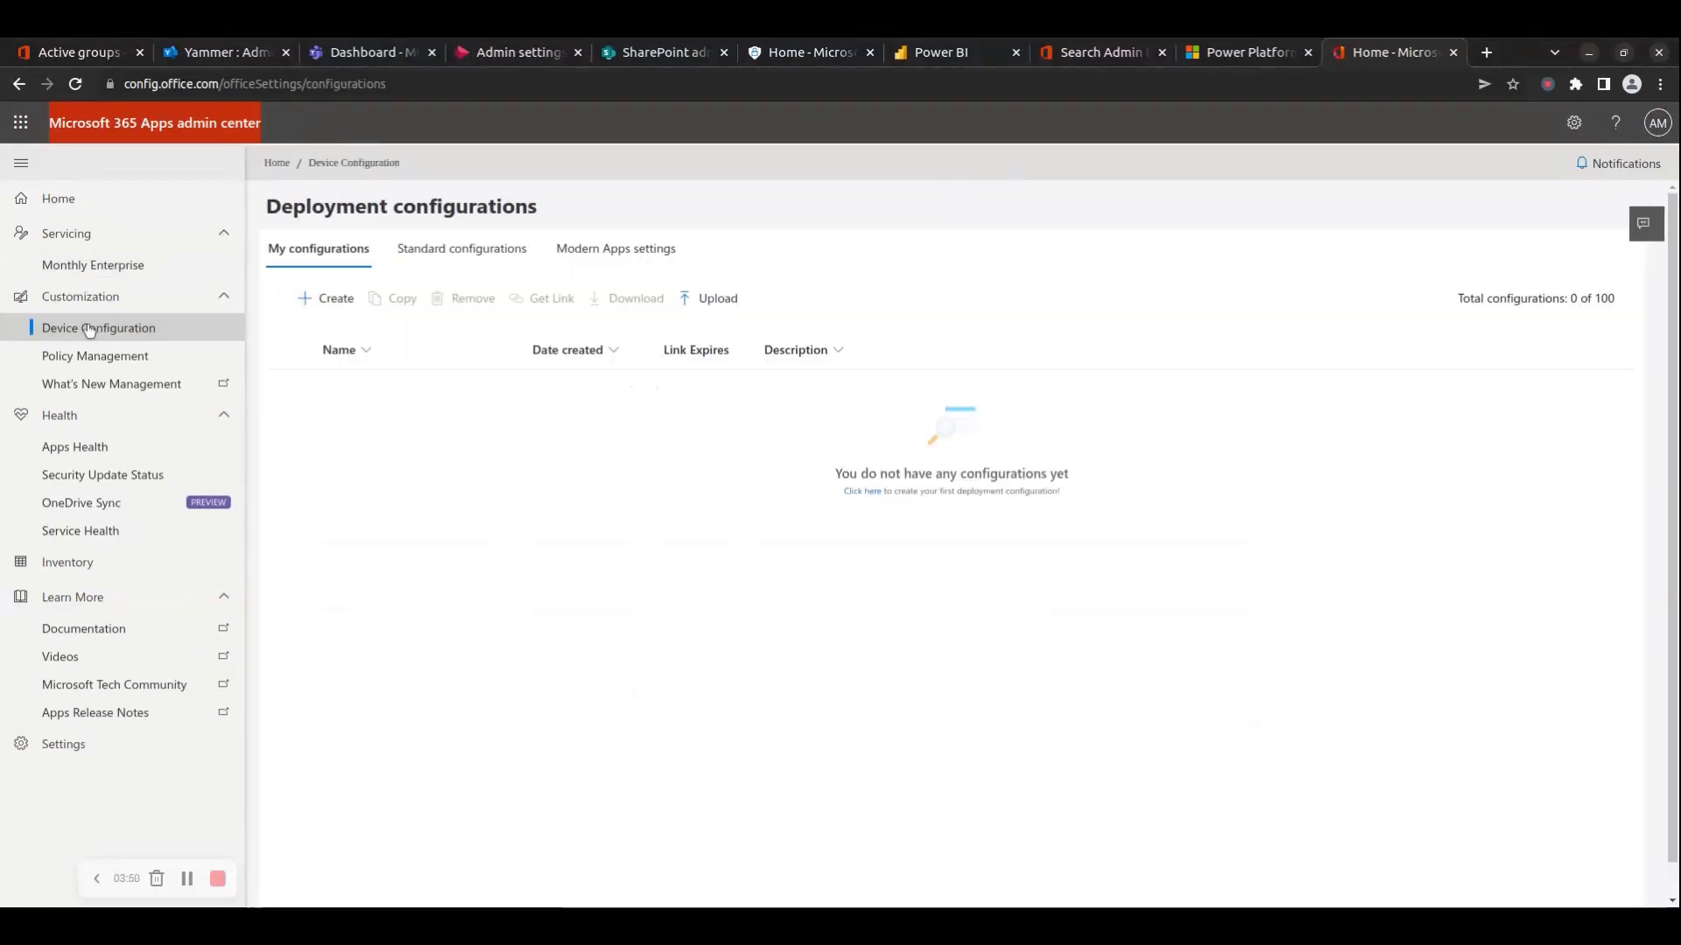
pyautogui.click(89, 356)
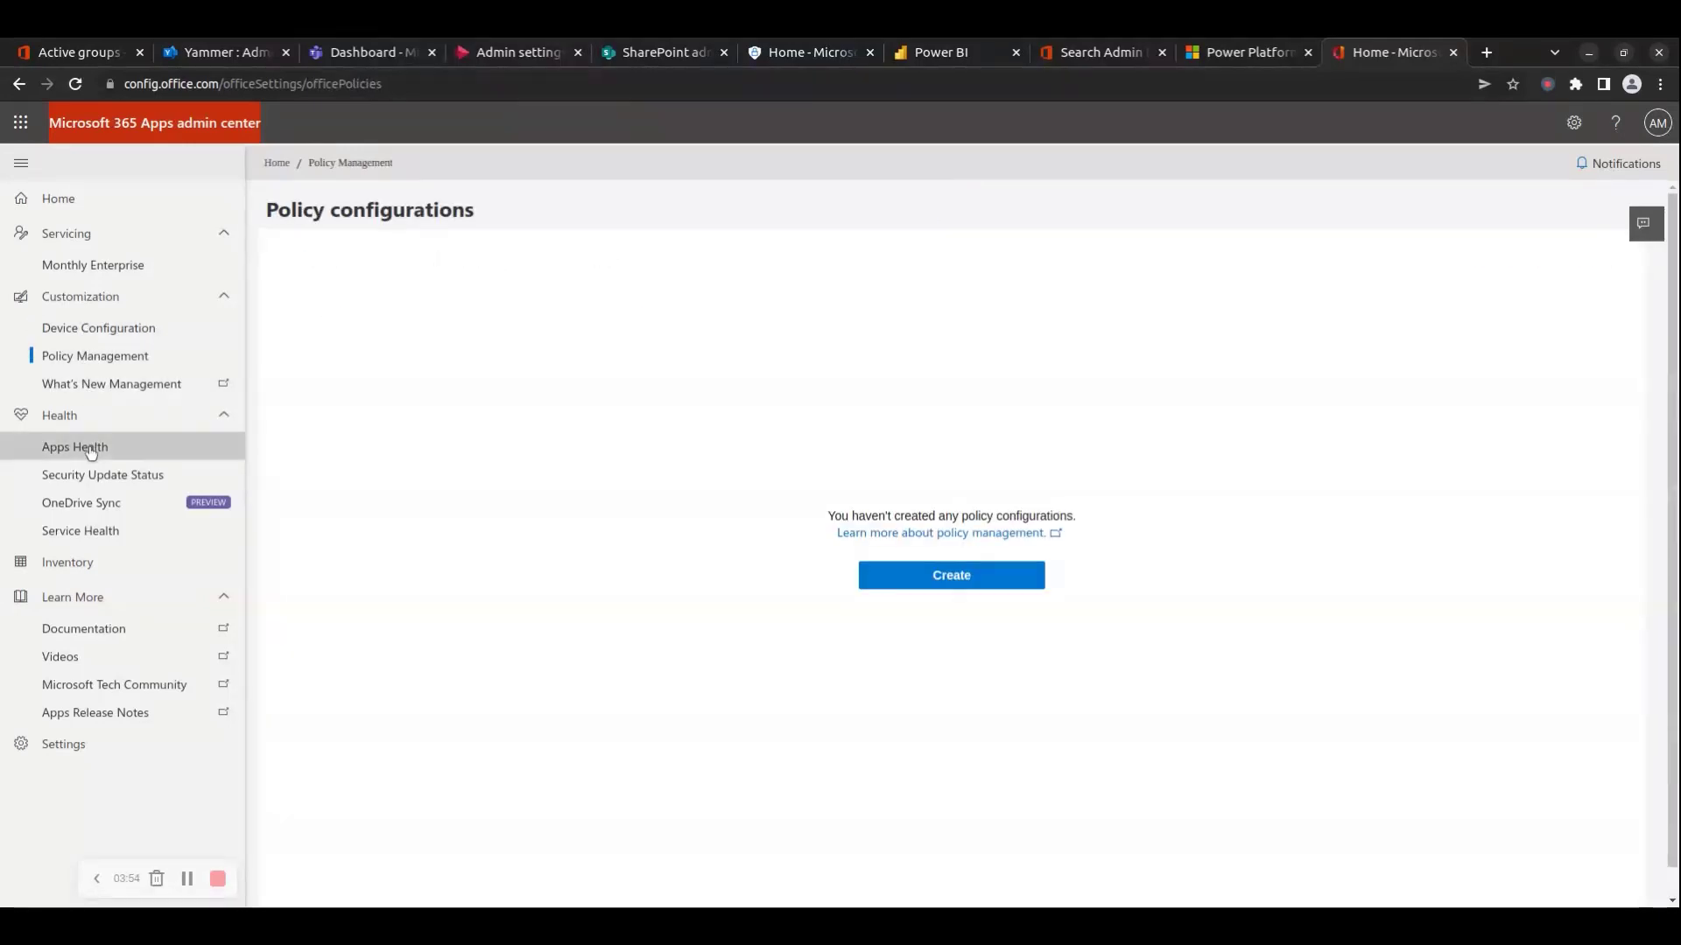
pyautogui.click(87, 447)
pyautogui.click(95, 478)
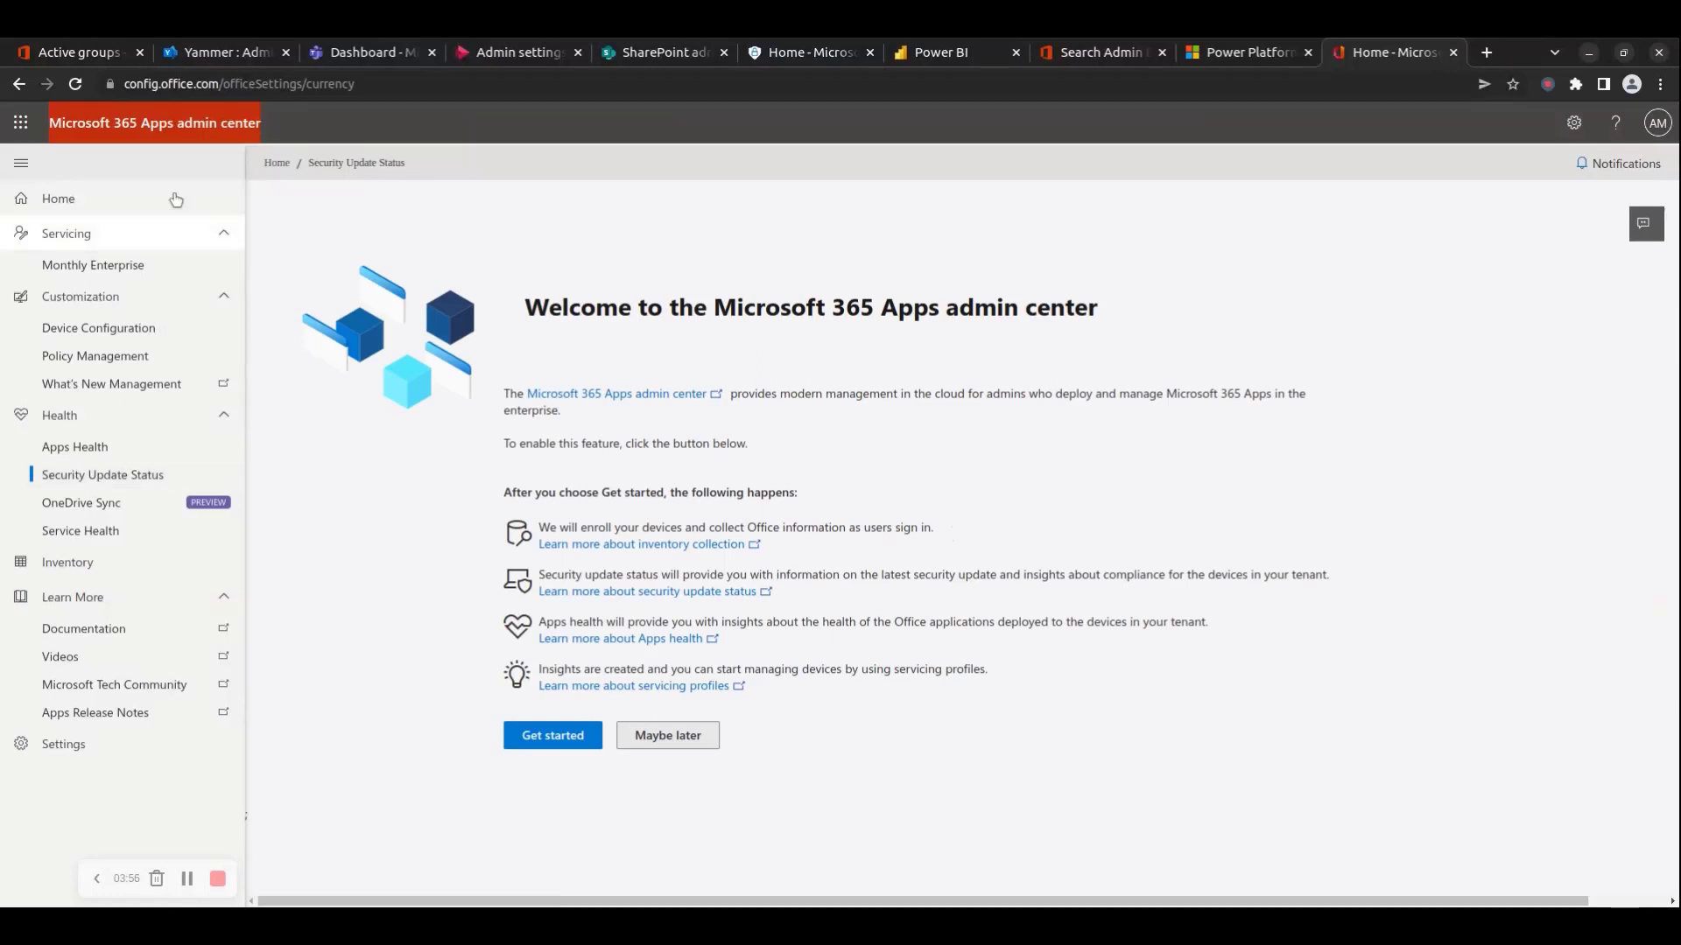
# Highlight the config.office.com domain and close the Microsoft 365 Apps admin center.
pyautogui.click(199, 85)
pyautogui.moveTo(259, 86); pyautogui.dragTo(166, 84)
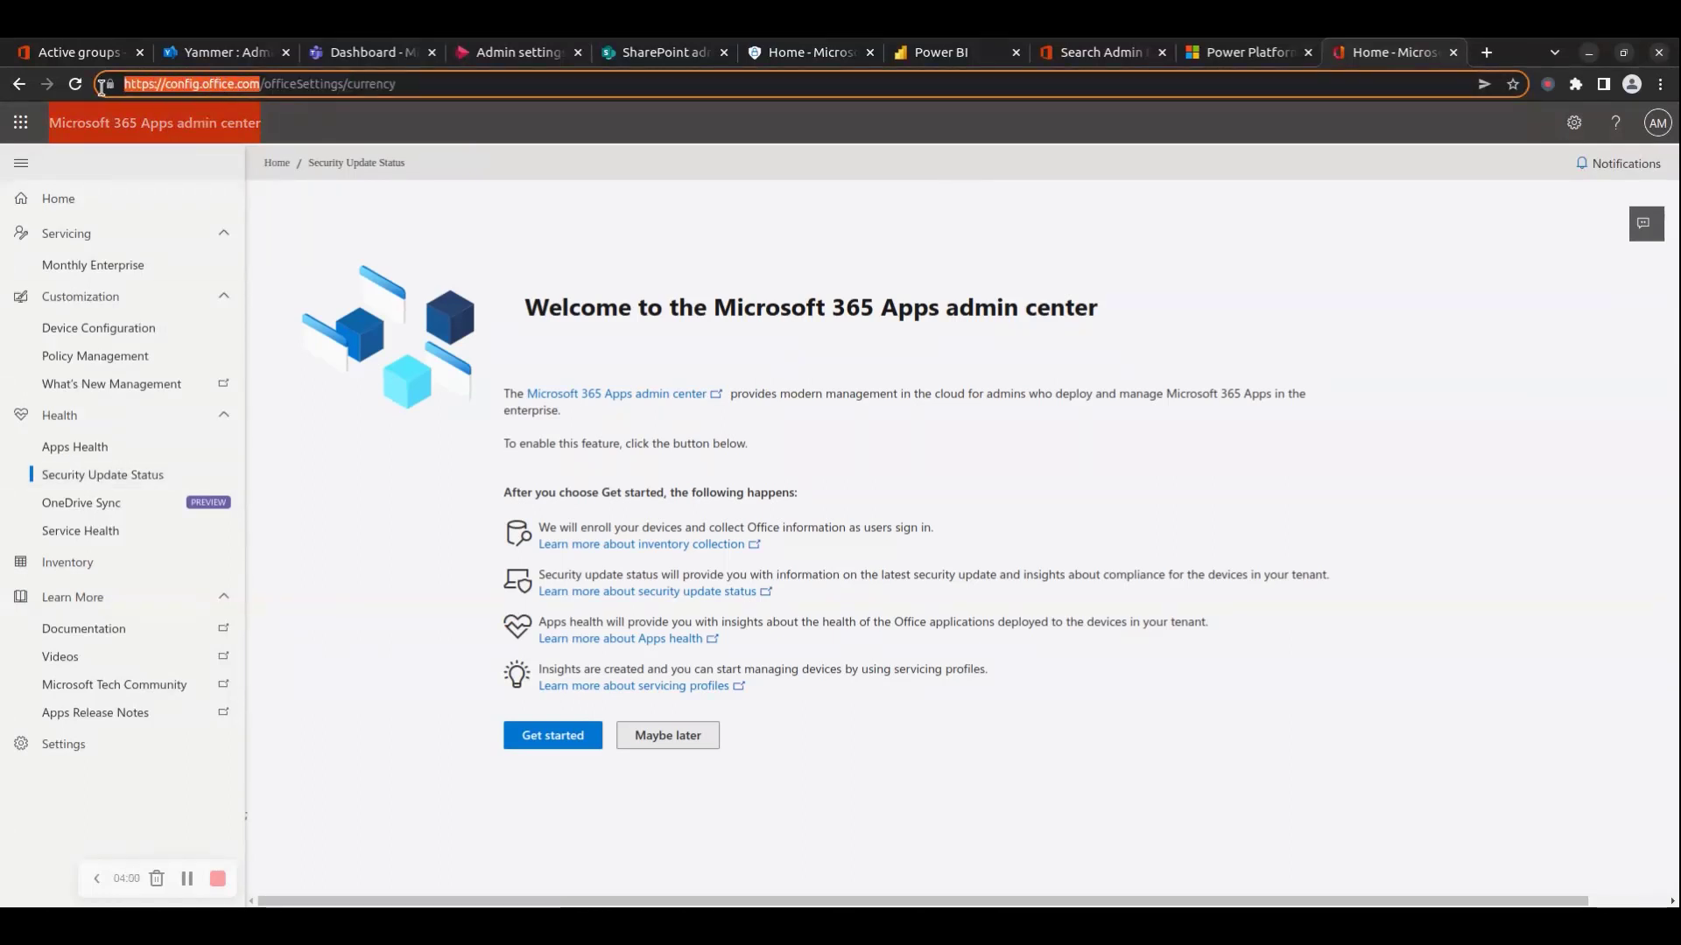
pyautogui.moveTo(259, 84); pyautogui.dragTo(105, 80)
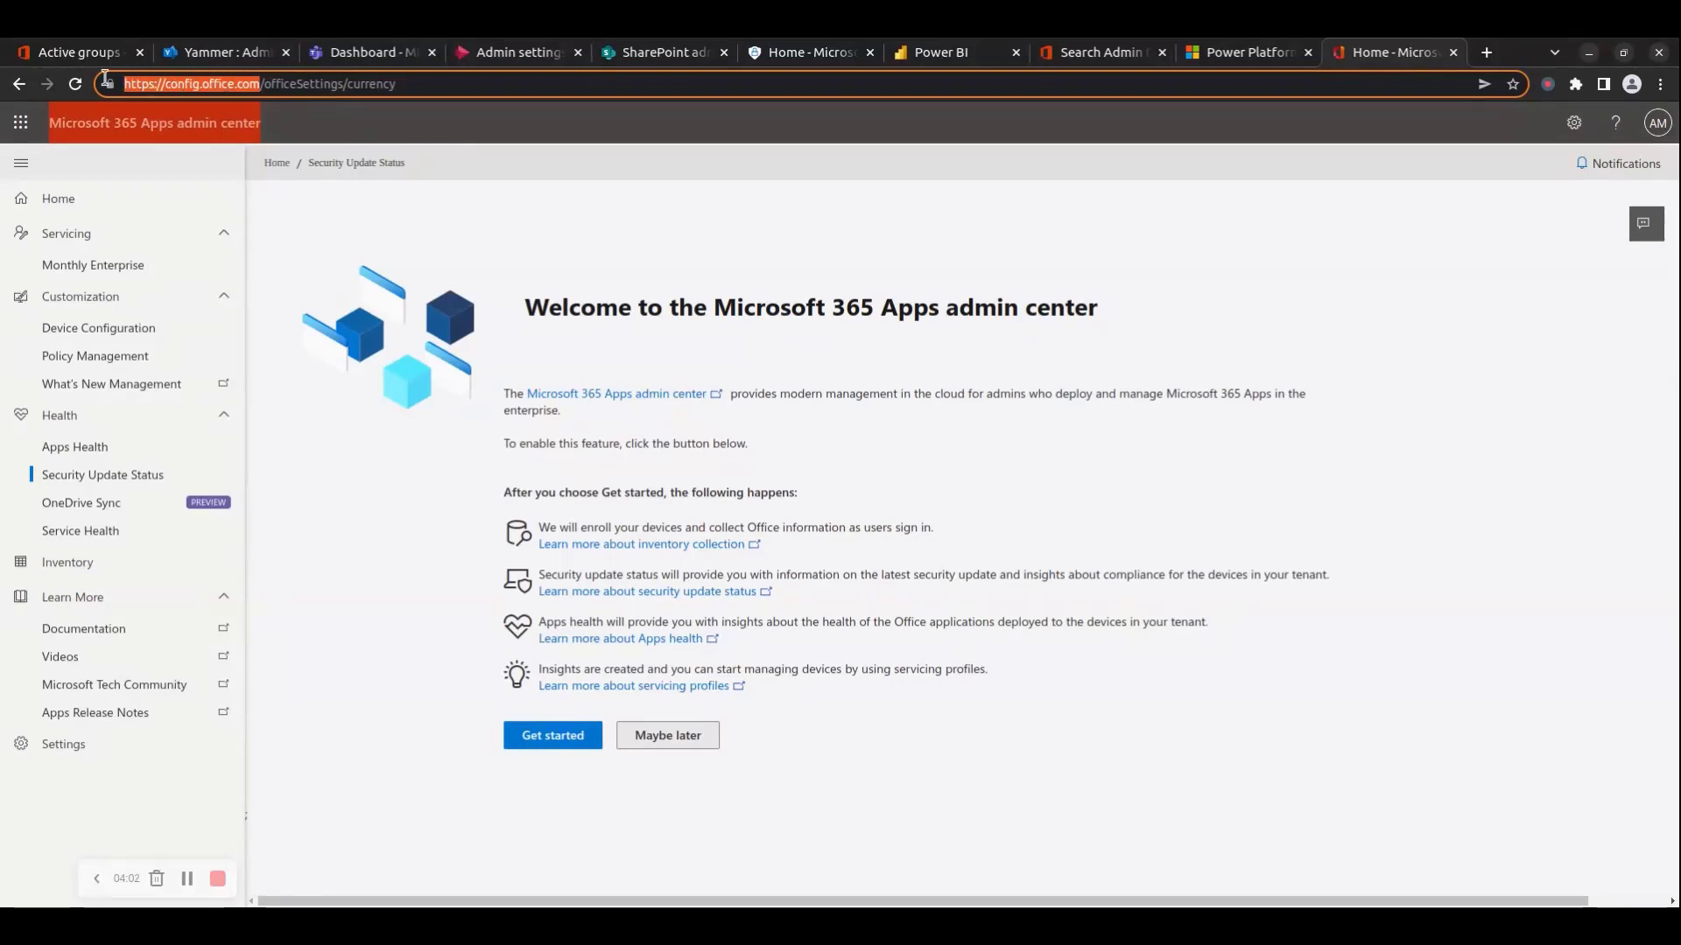
pyautogui.click(1453, 53)
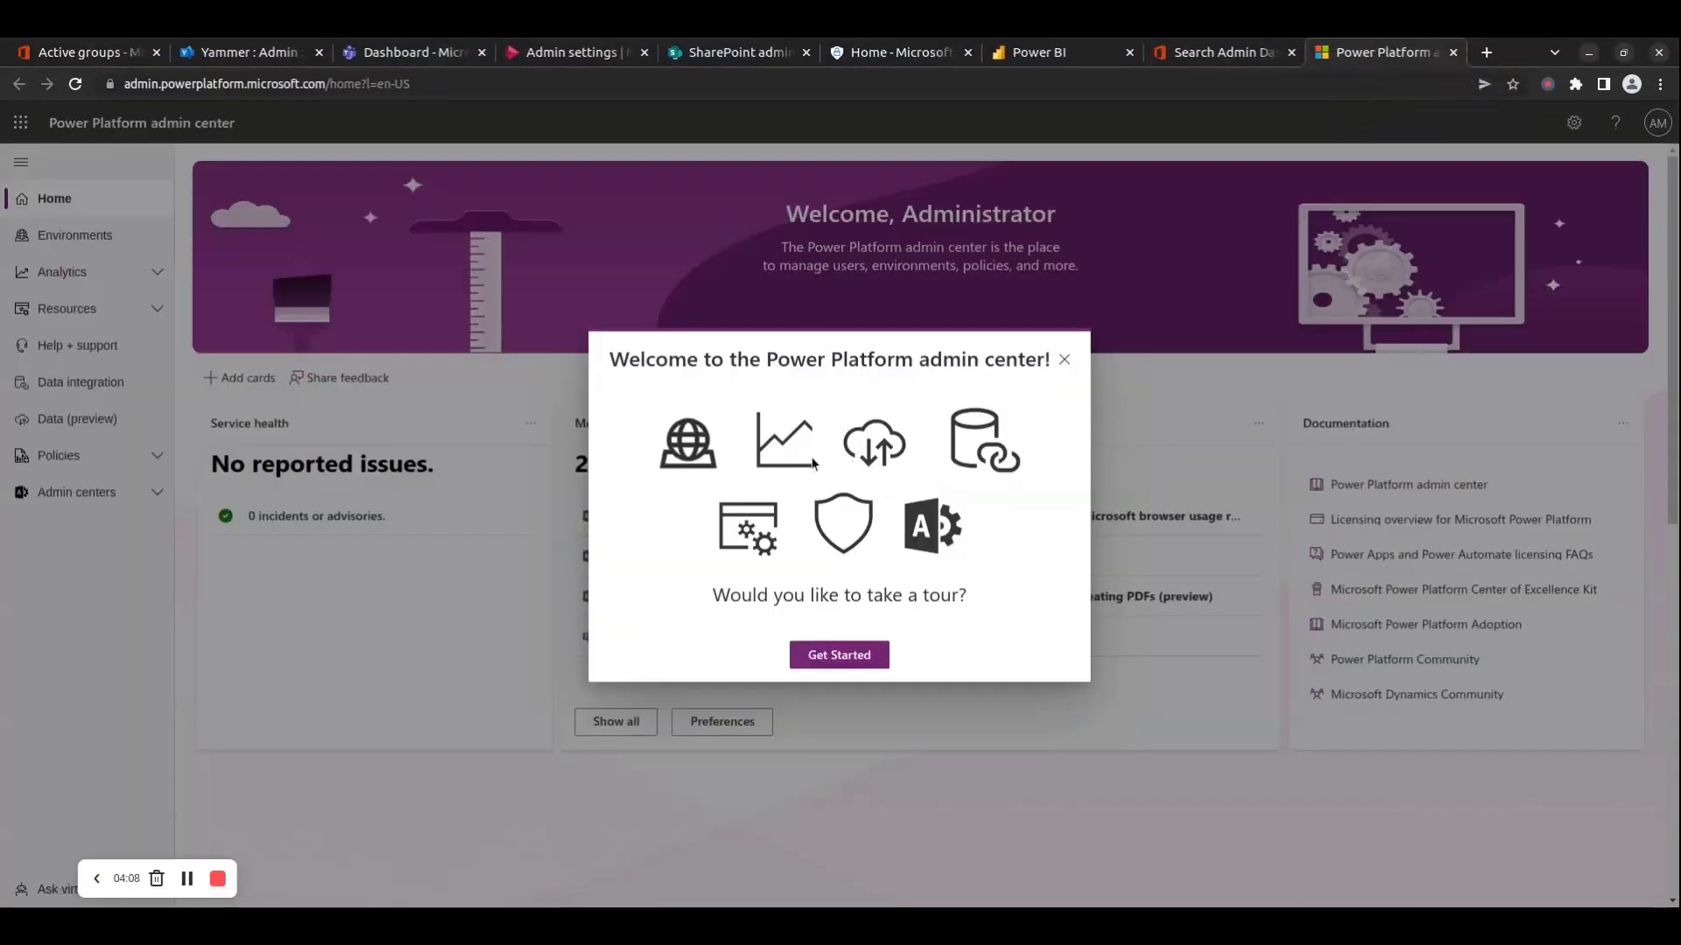
# Run the Power Platform welcome tour through all five steps to Done.
pyautogui.moveTo(626, 361); pyautogui.dragTo(1054, 364)
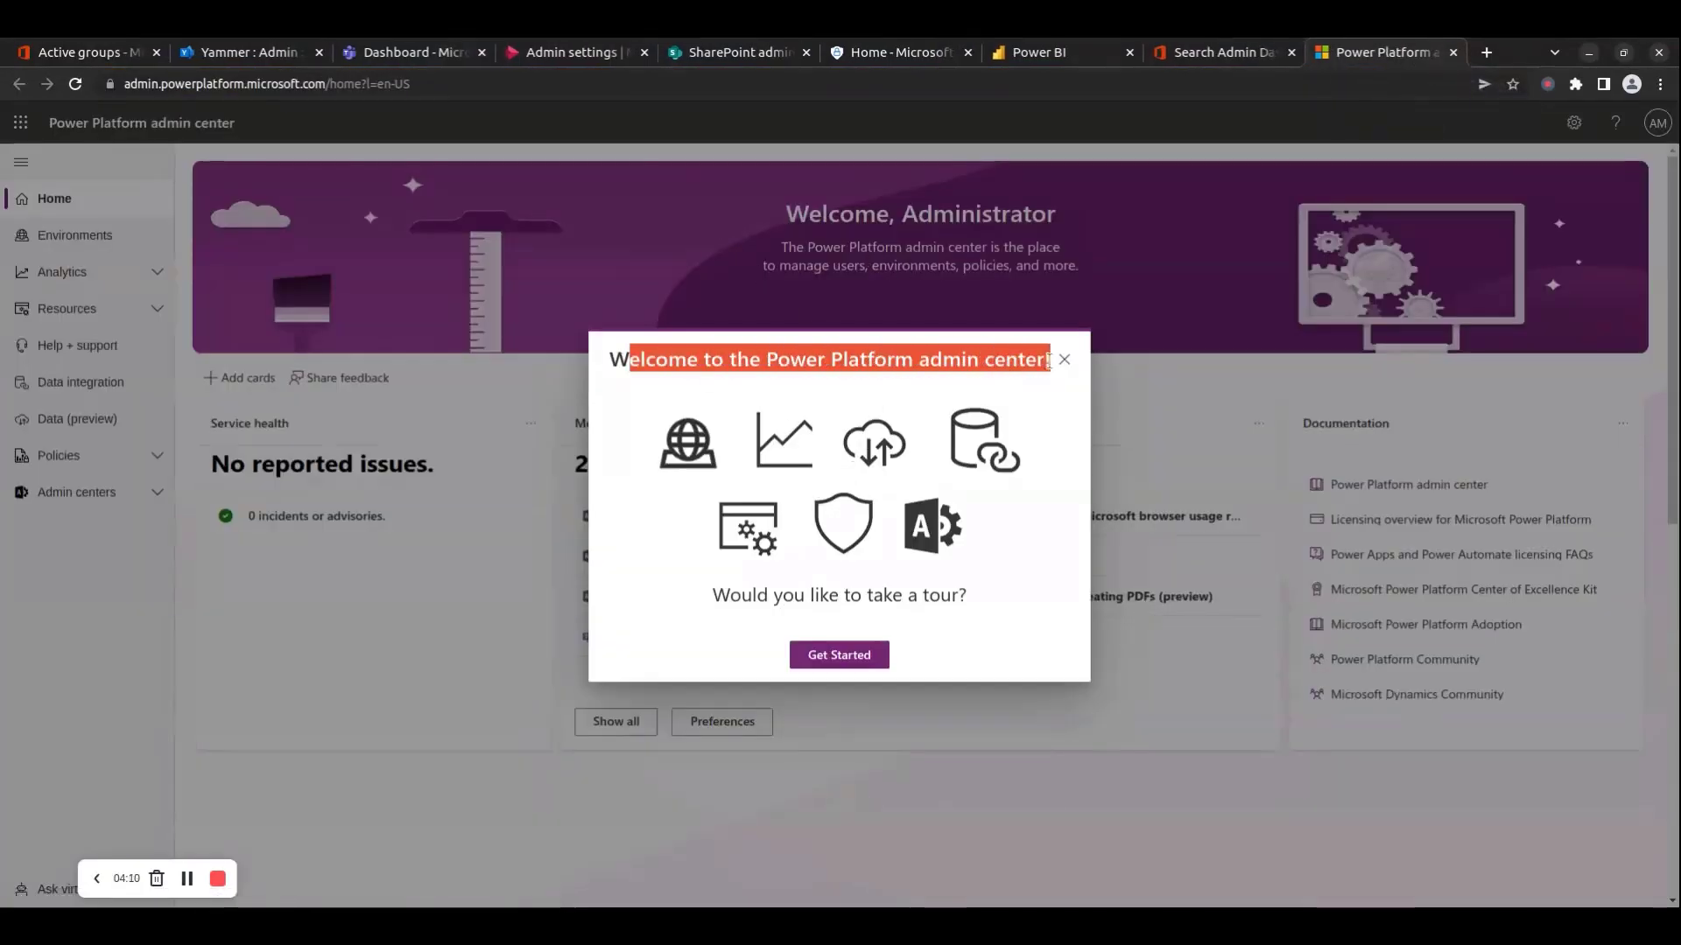
pyautogui.click(845, 656)
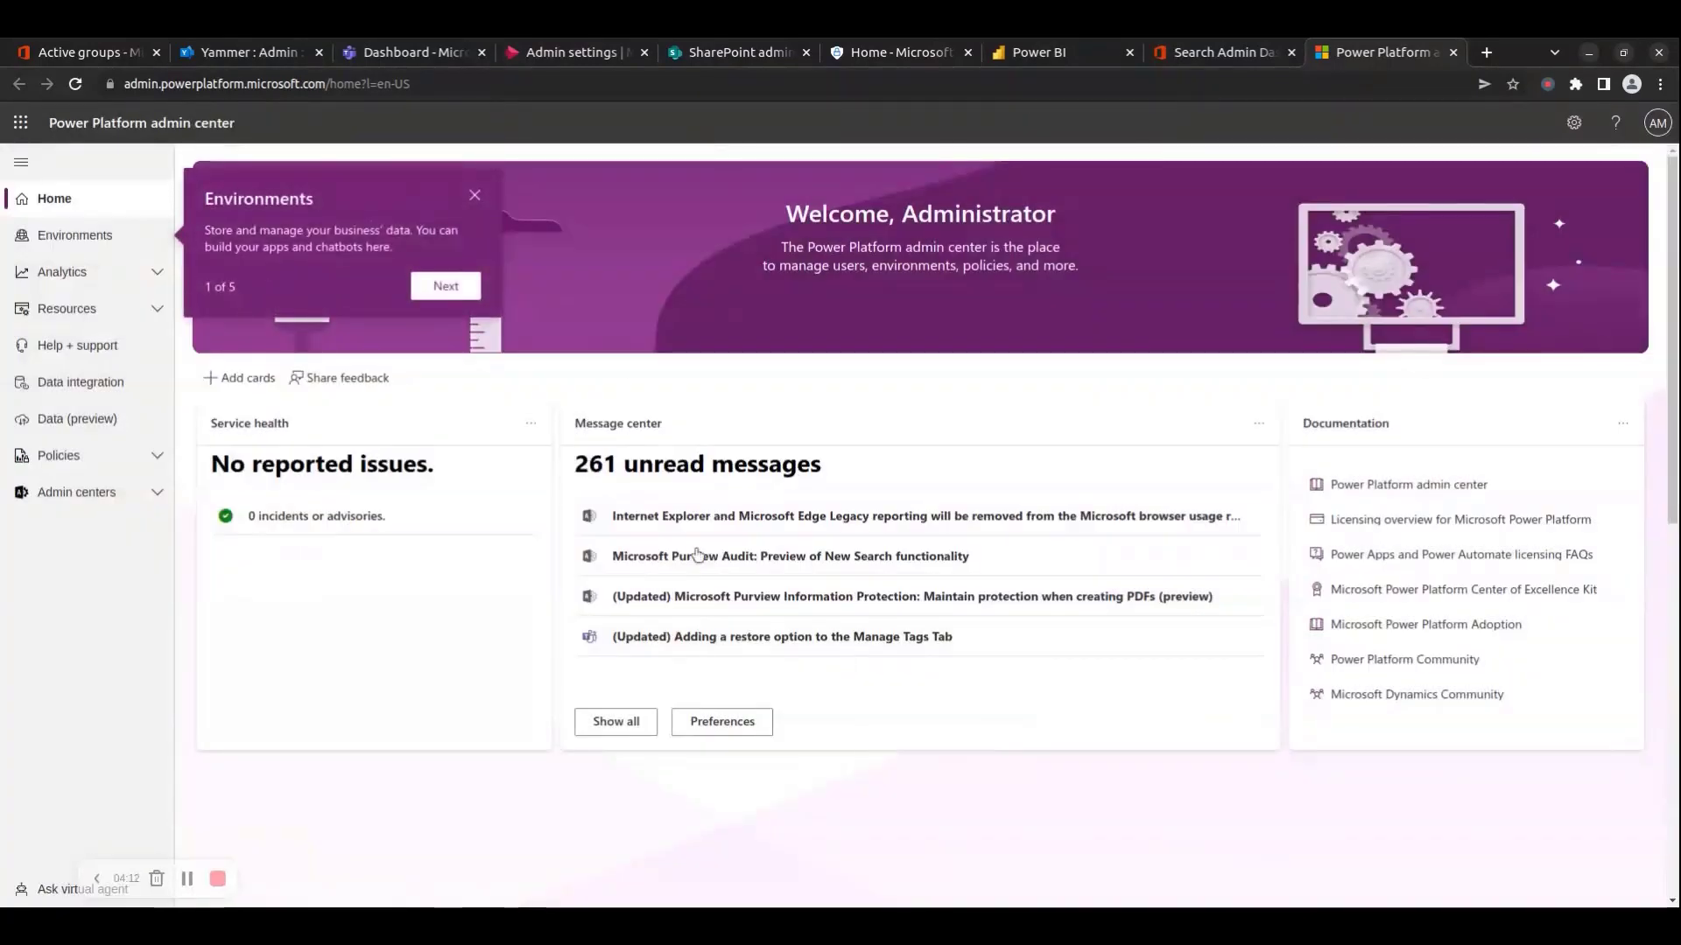
pyautogui.click(443, 289)
pyautogui.click(452, 346)
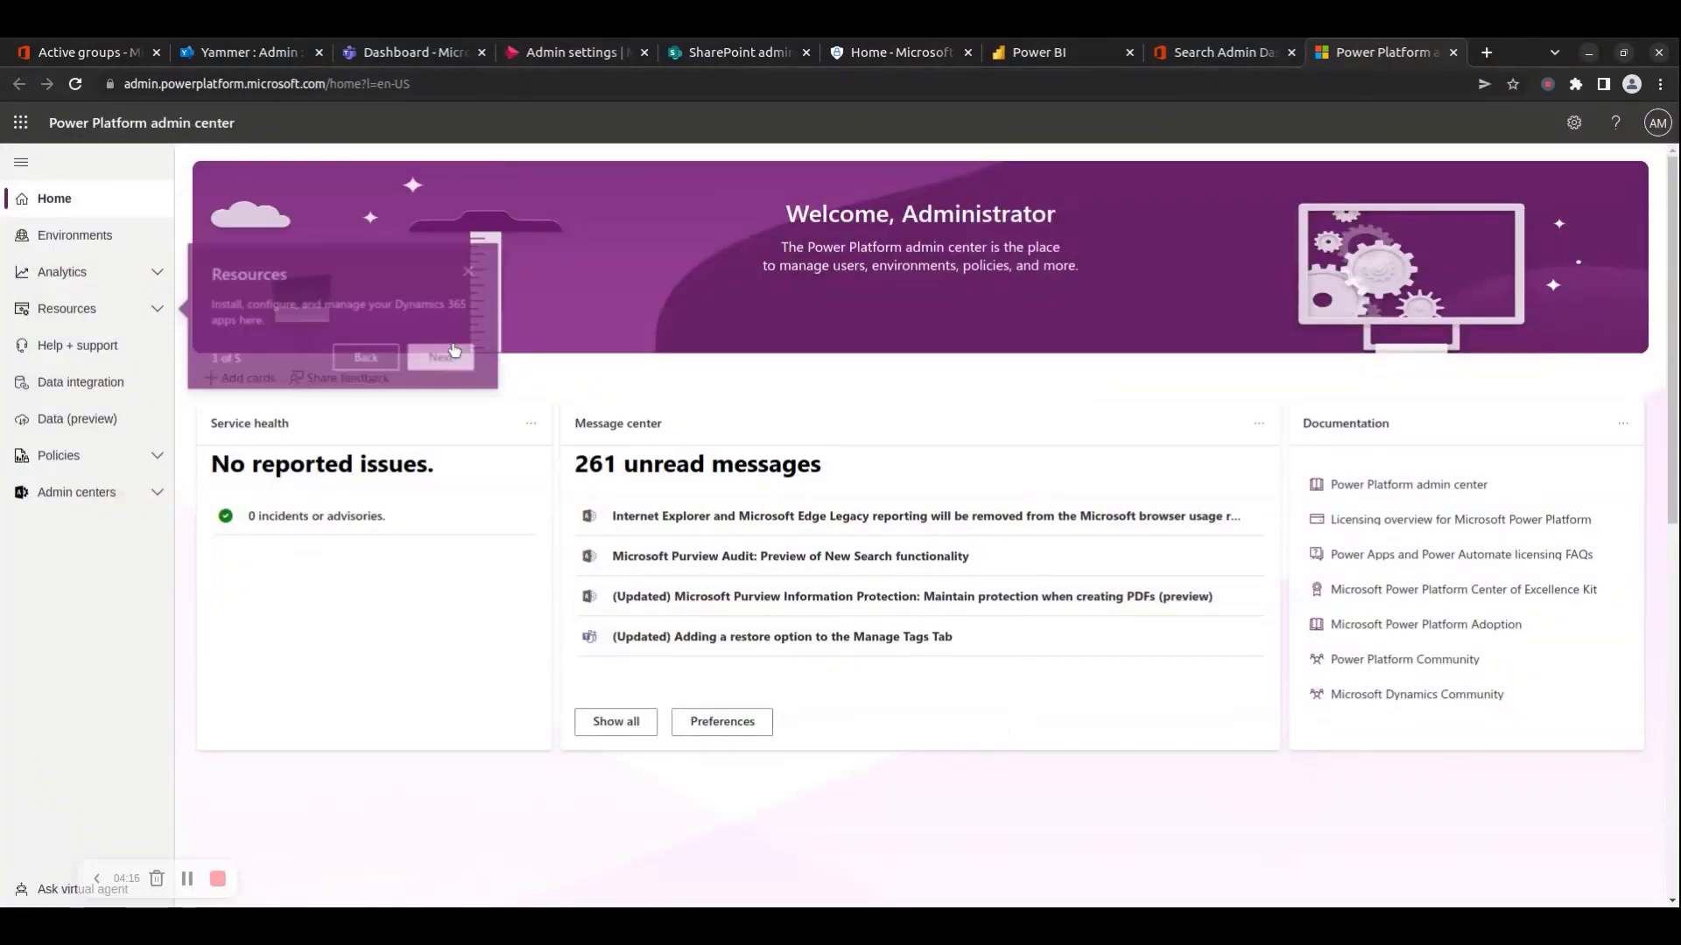
pyautogui.click(459, 359)
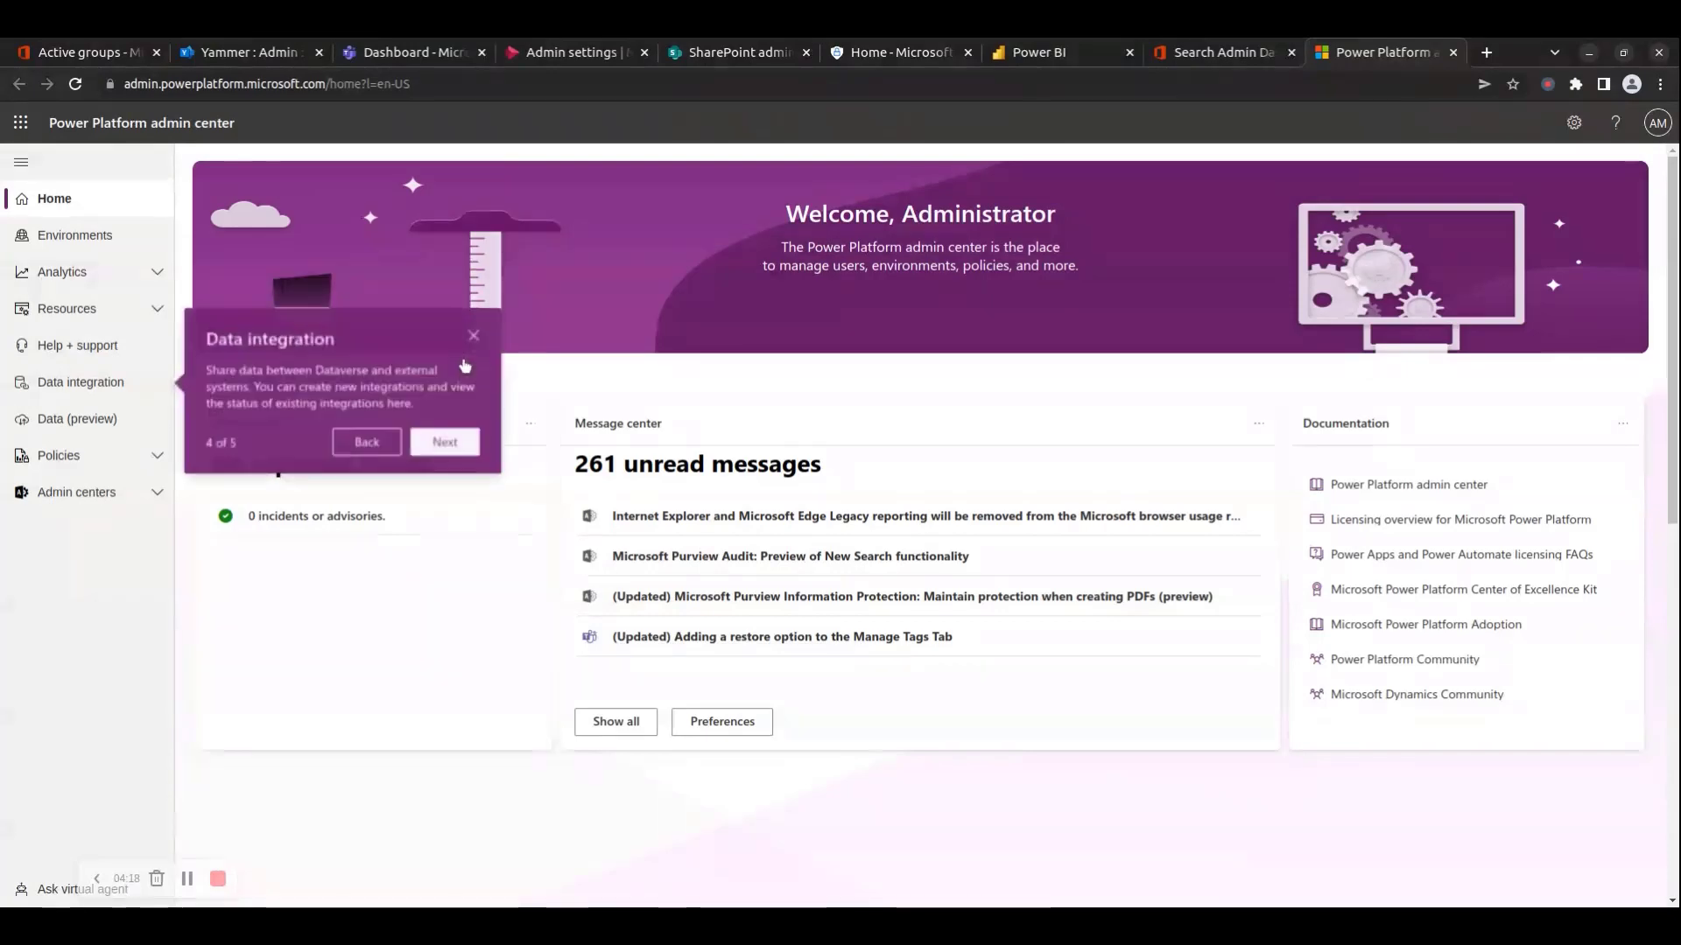
pyautogui.click(459, 442)
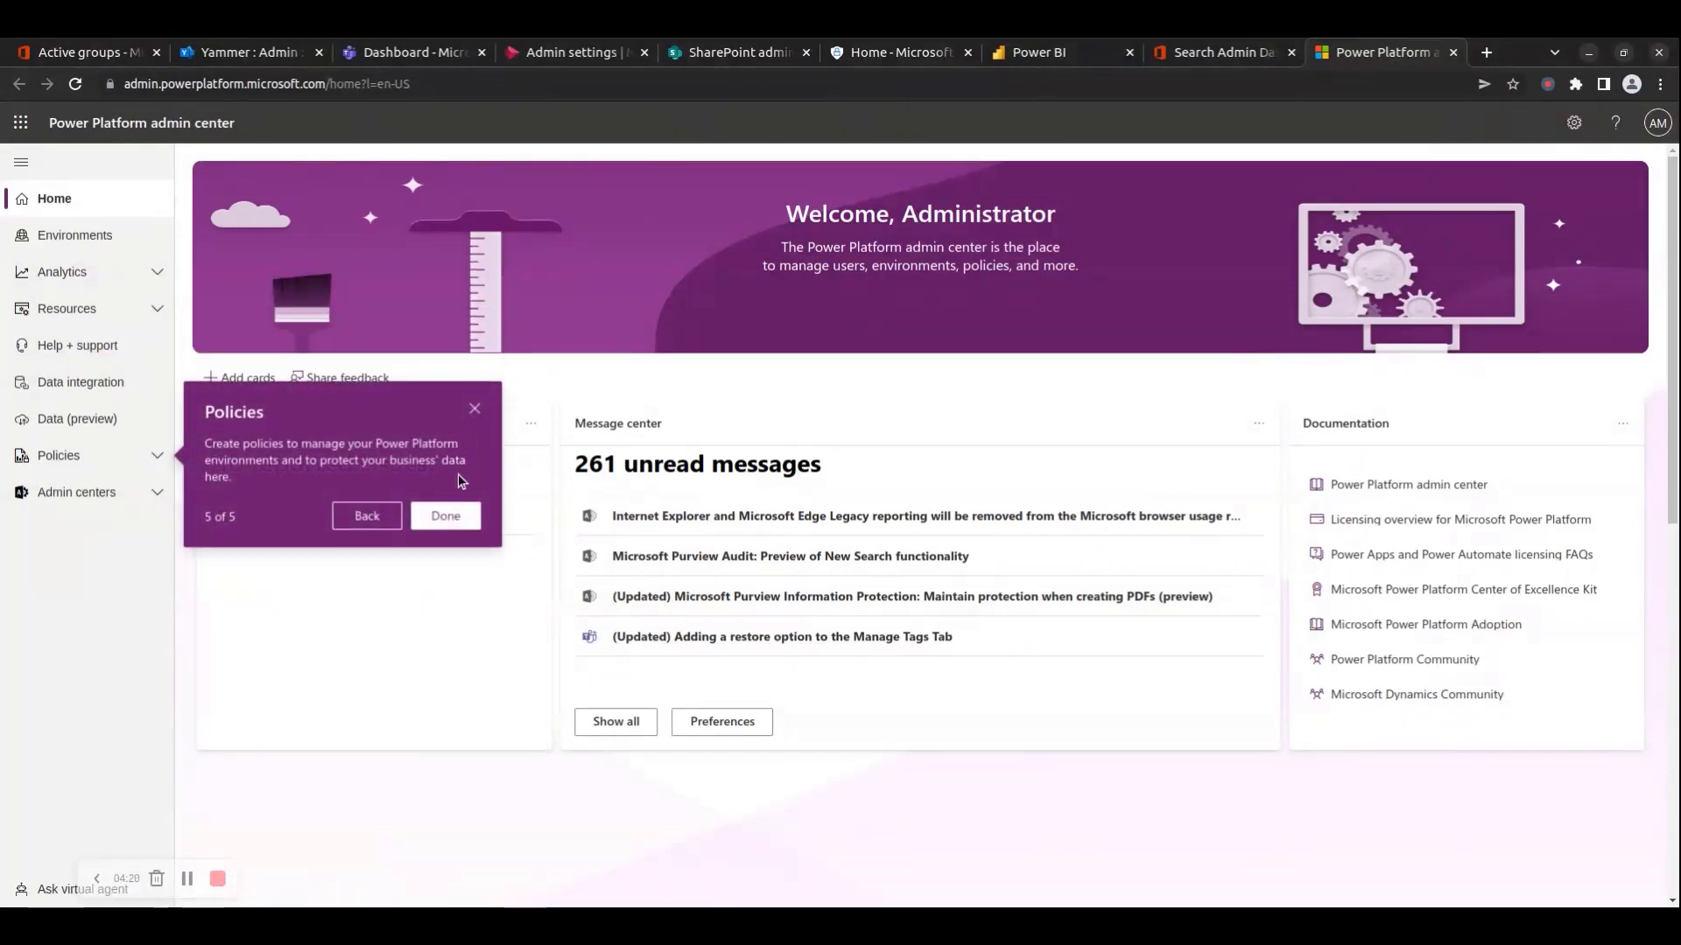
pyautogui.click(449, 515)
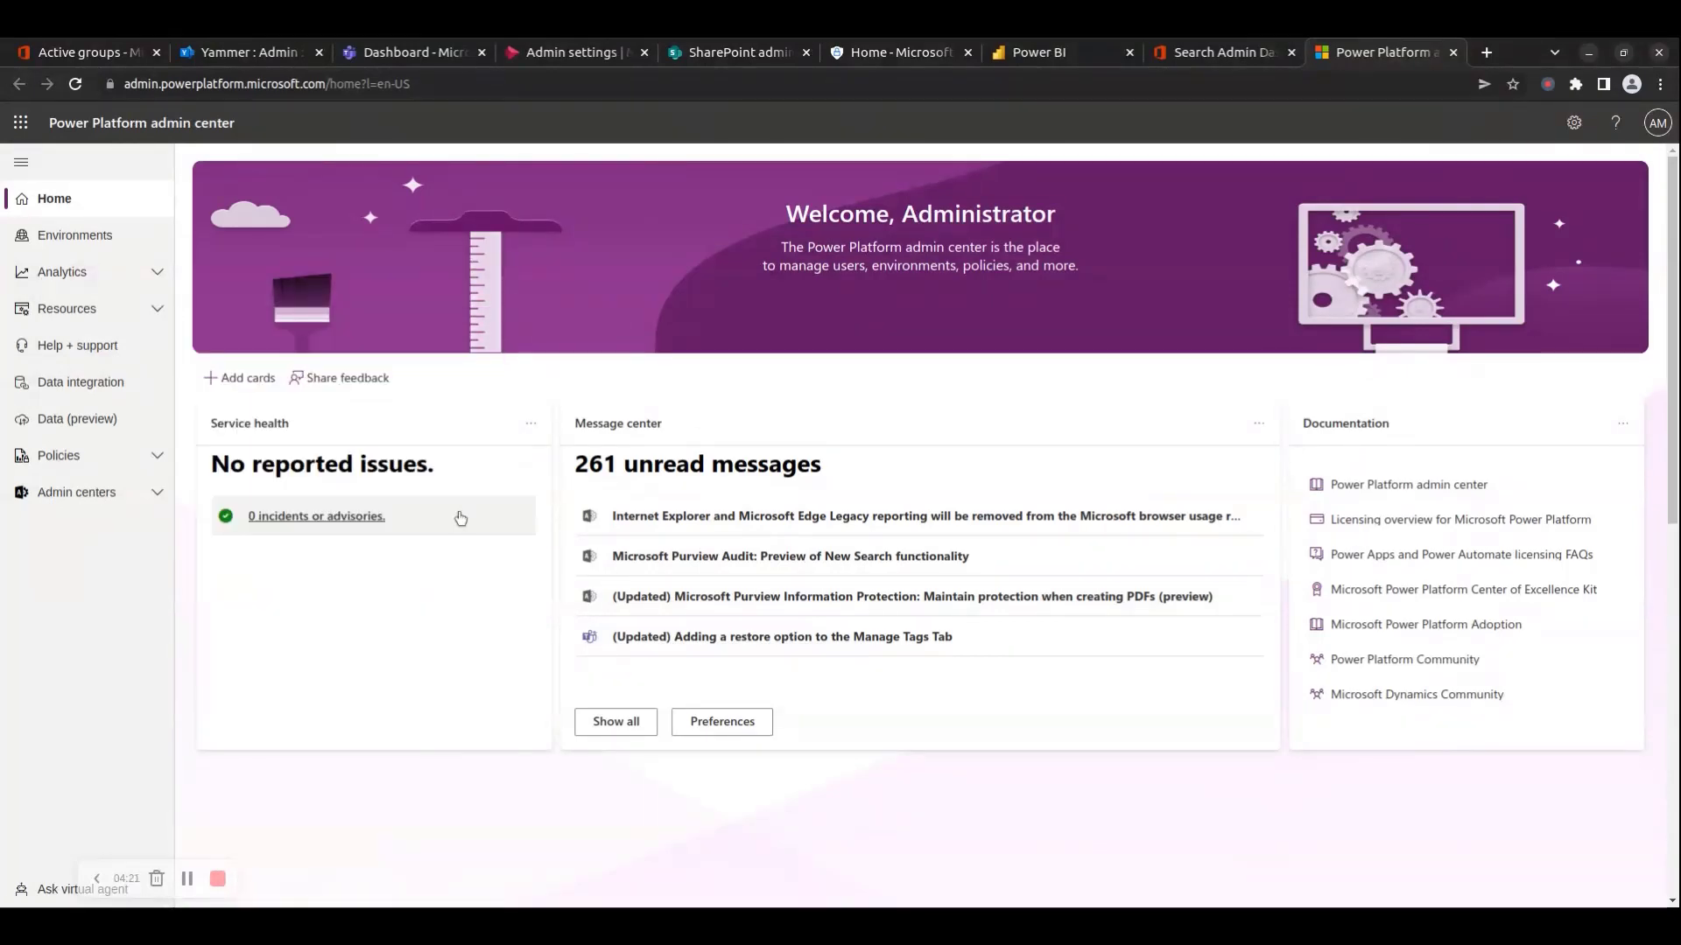
# Highlight the domain in the address and expand the Admin centers list.
pyautogui.click(232, 87)
pyautogui.moveTo(366, 83)
pyautogui.mouseDown()
pyautogui.moveTo(118, 98)
pyautogui.moveTo(197, 88)
pyautogui.moveTo(135, 83)
pyautogui.mouseUp()
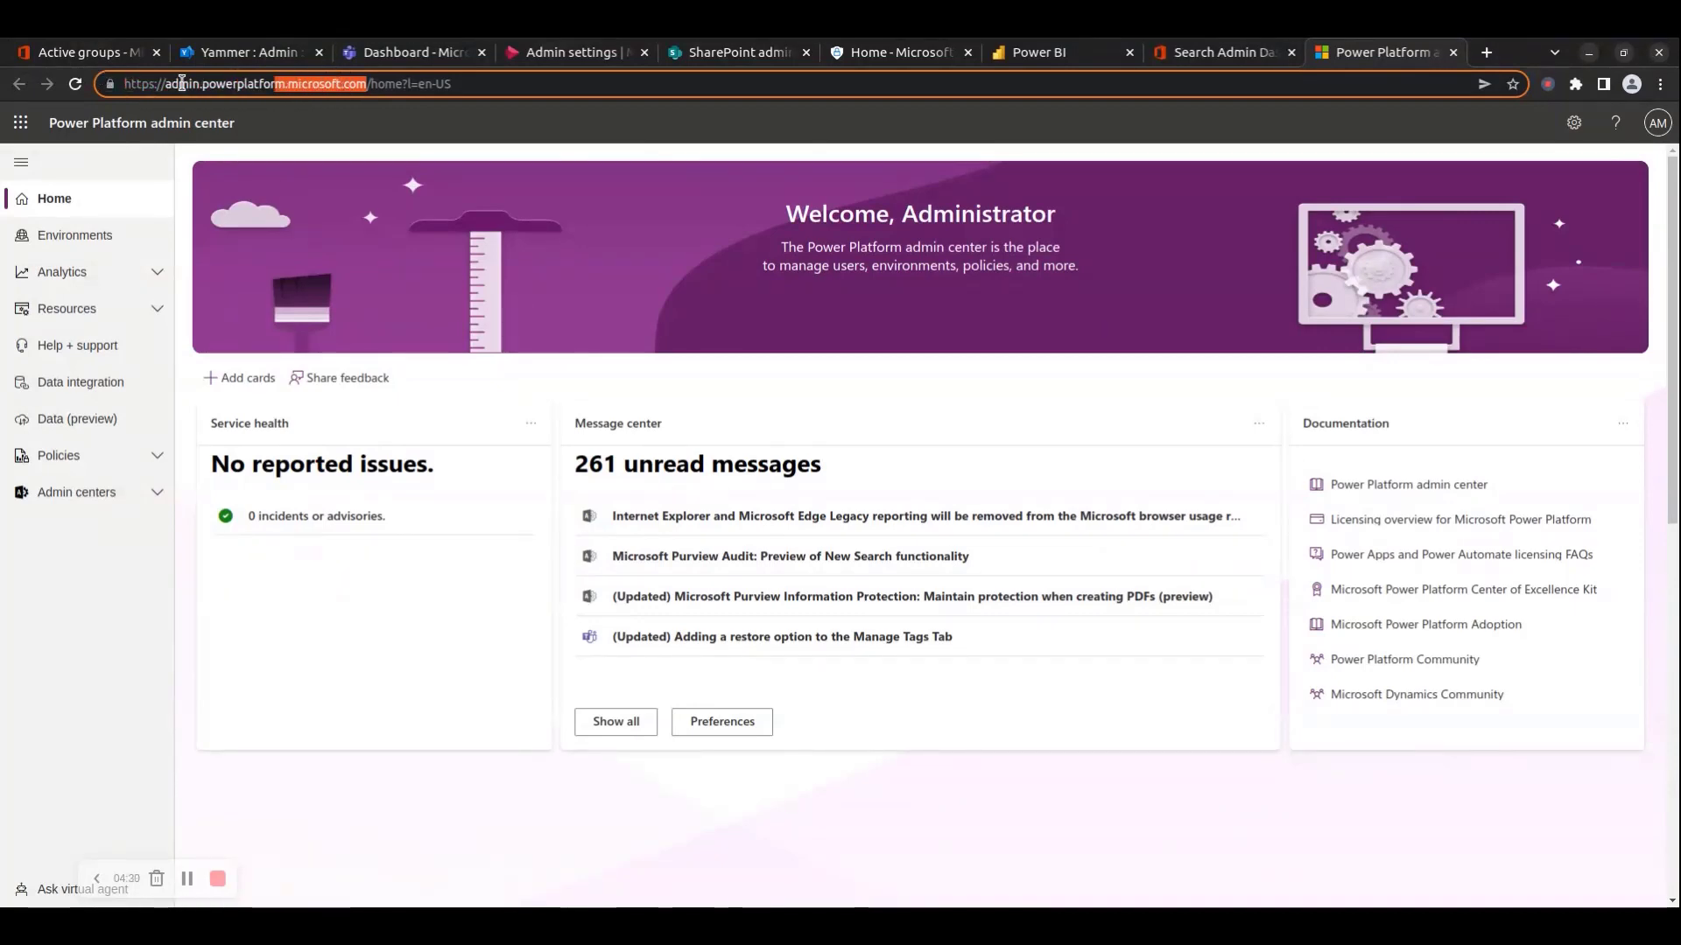
pyautogui.click(157, 493)
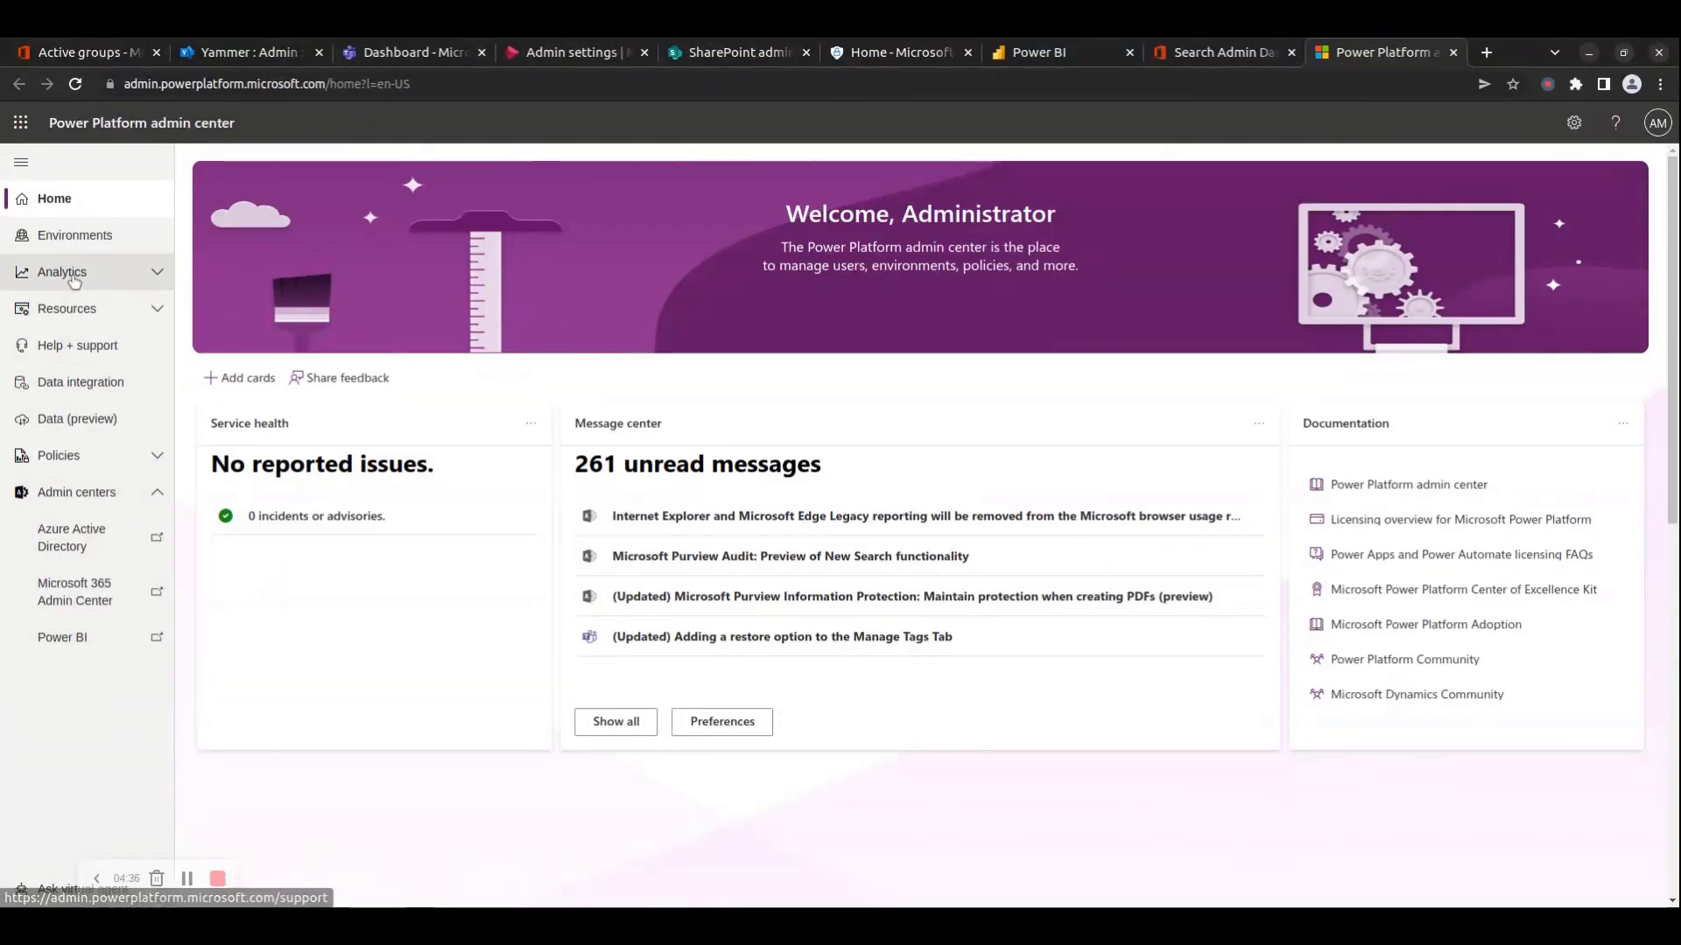
# Expand Policies, highlight the admin.powerplatform.microsoft.com address, and close the Power Platform tab.
pyautogui.click(79, 456)
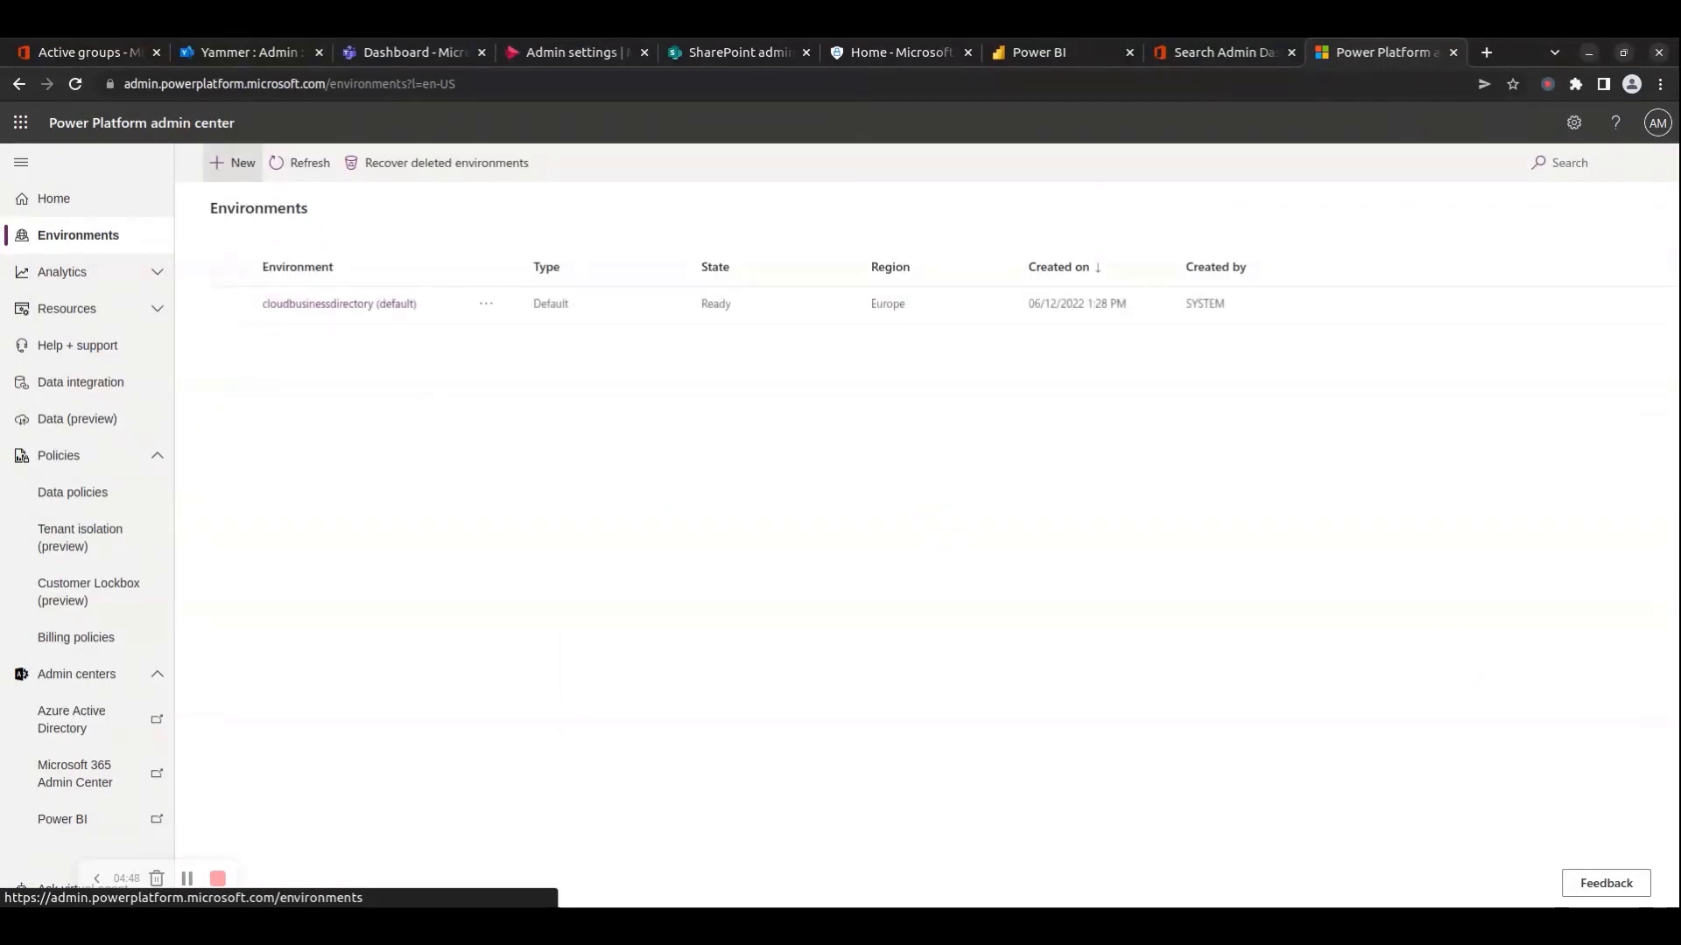
pyautogui.click(261, 85)
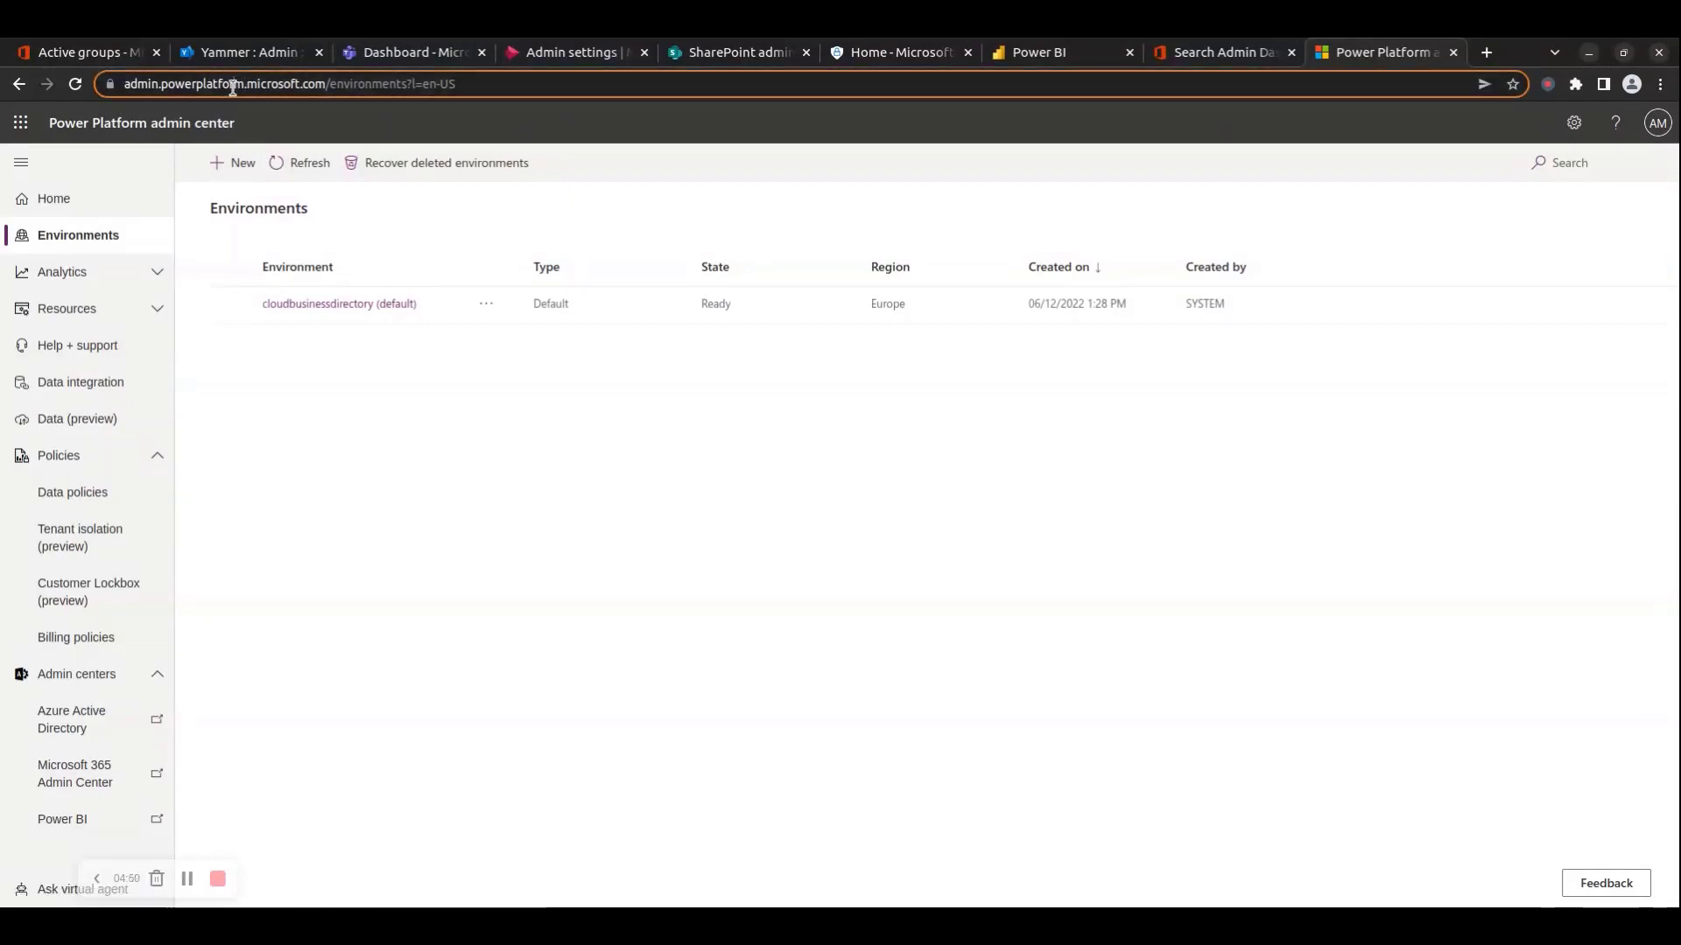
pyautogui.moveTo(366, 85); pyautogui.dragTo(153, 94)
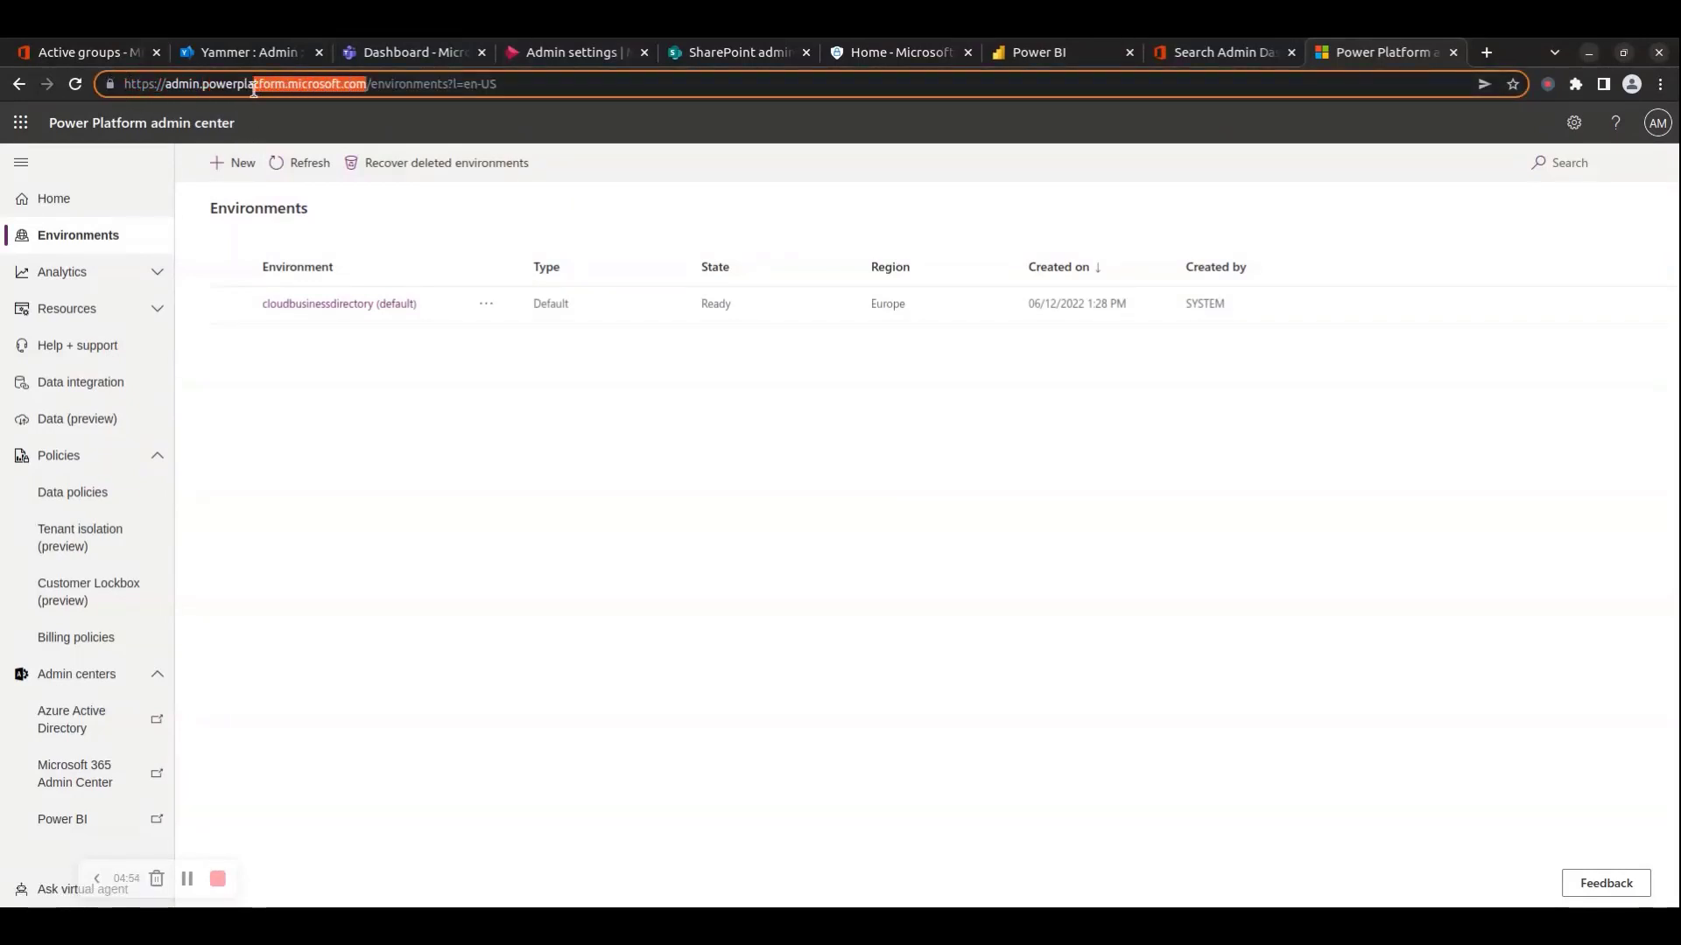
pyautogui.moveTo(153, 94); pyautogui.dragTo(128, 87)
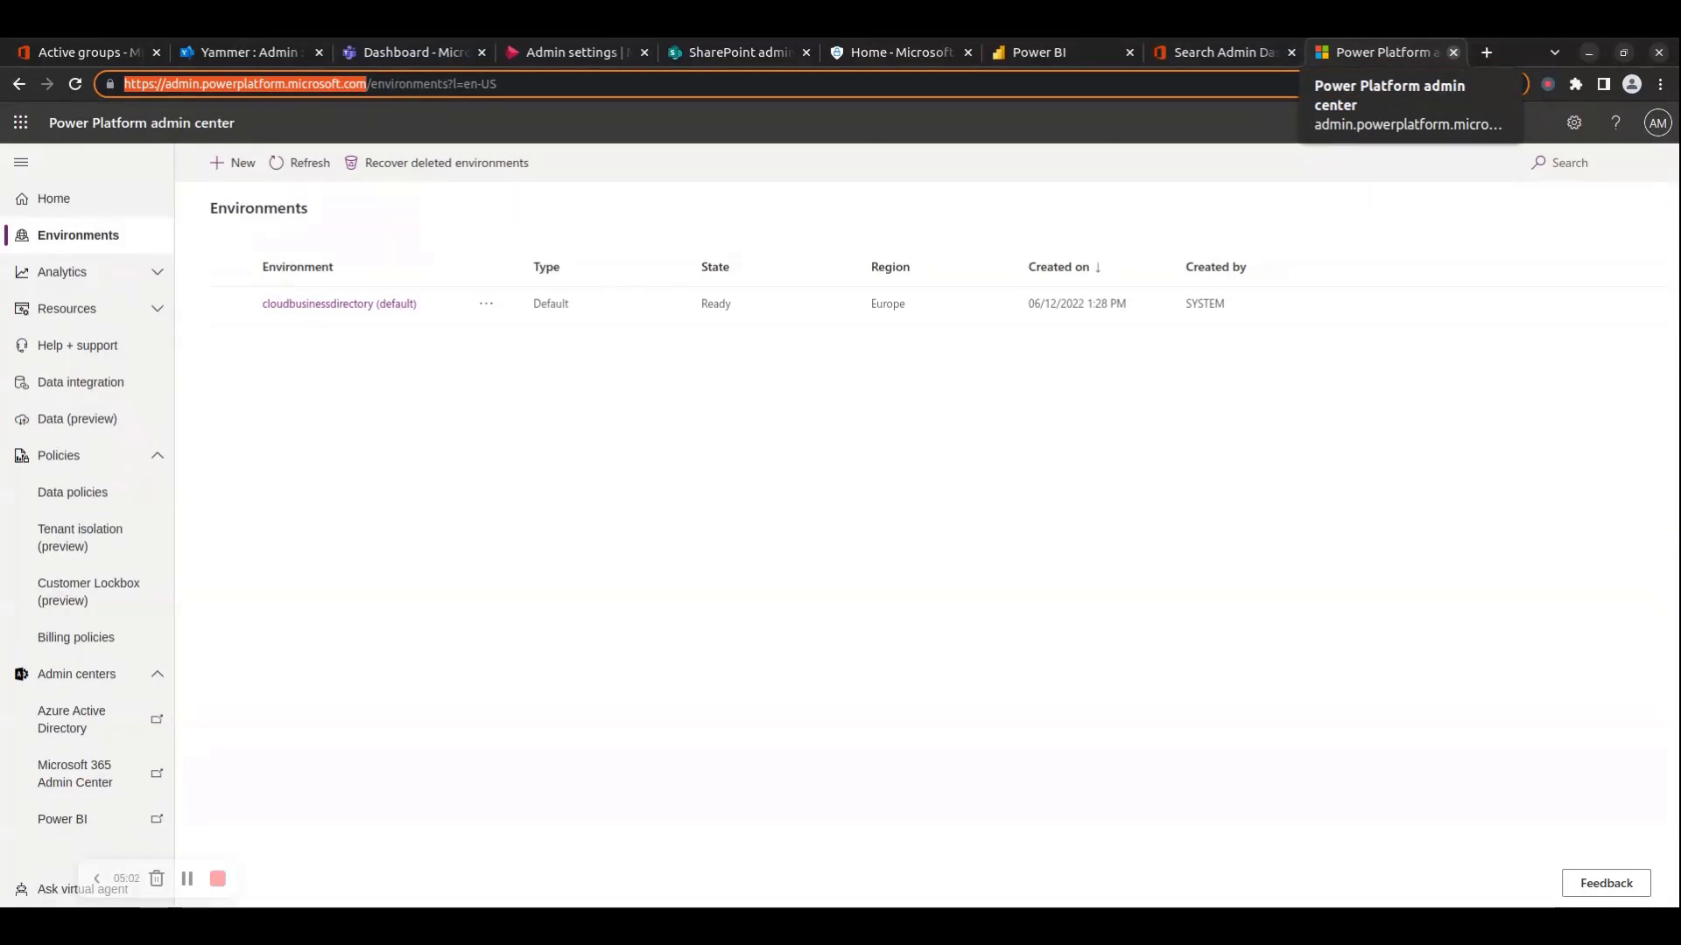
pyautogui.click(1453, 54)
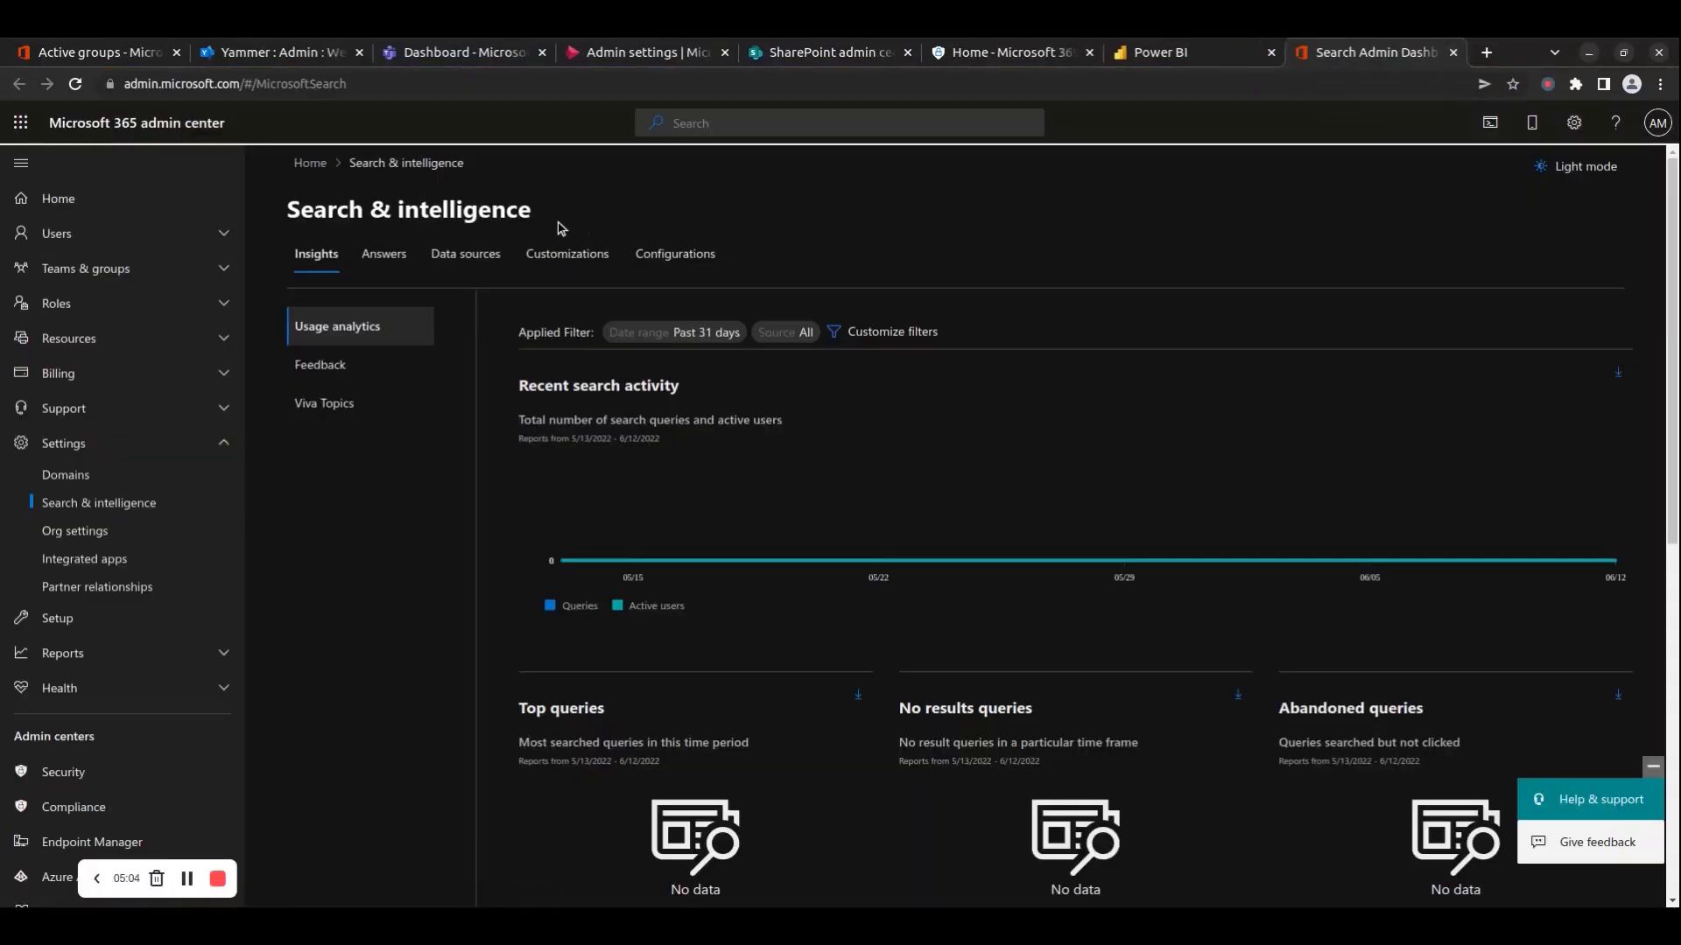
# Open the Power BI admin portal's Usage metrics, dismissing the account flyout and unapplied-changes prompt.
pyautogui.moveTo(1194, 53); pyautogui.dragTo(1376, 50)
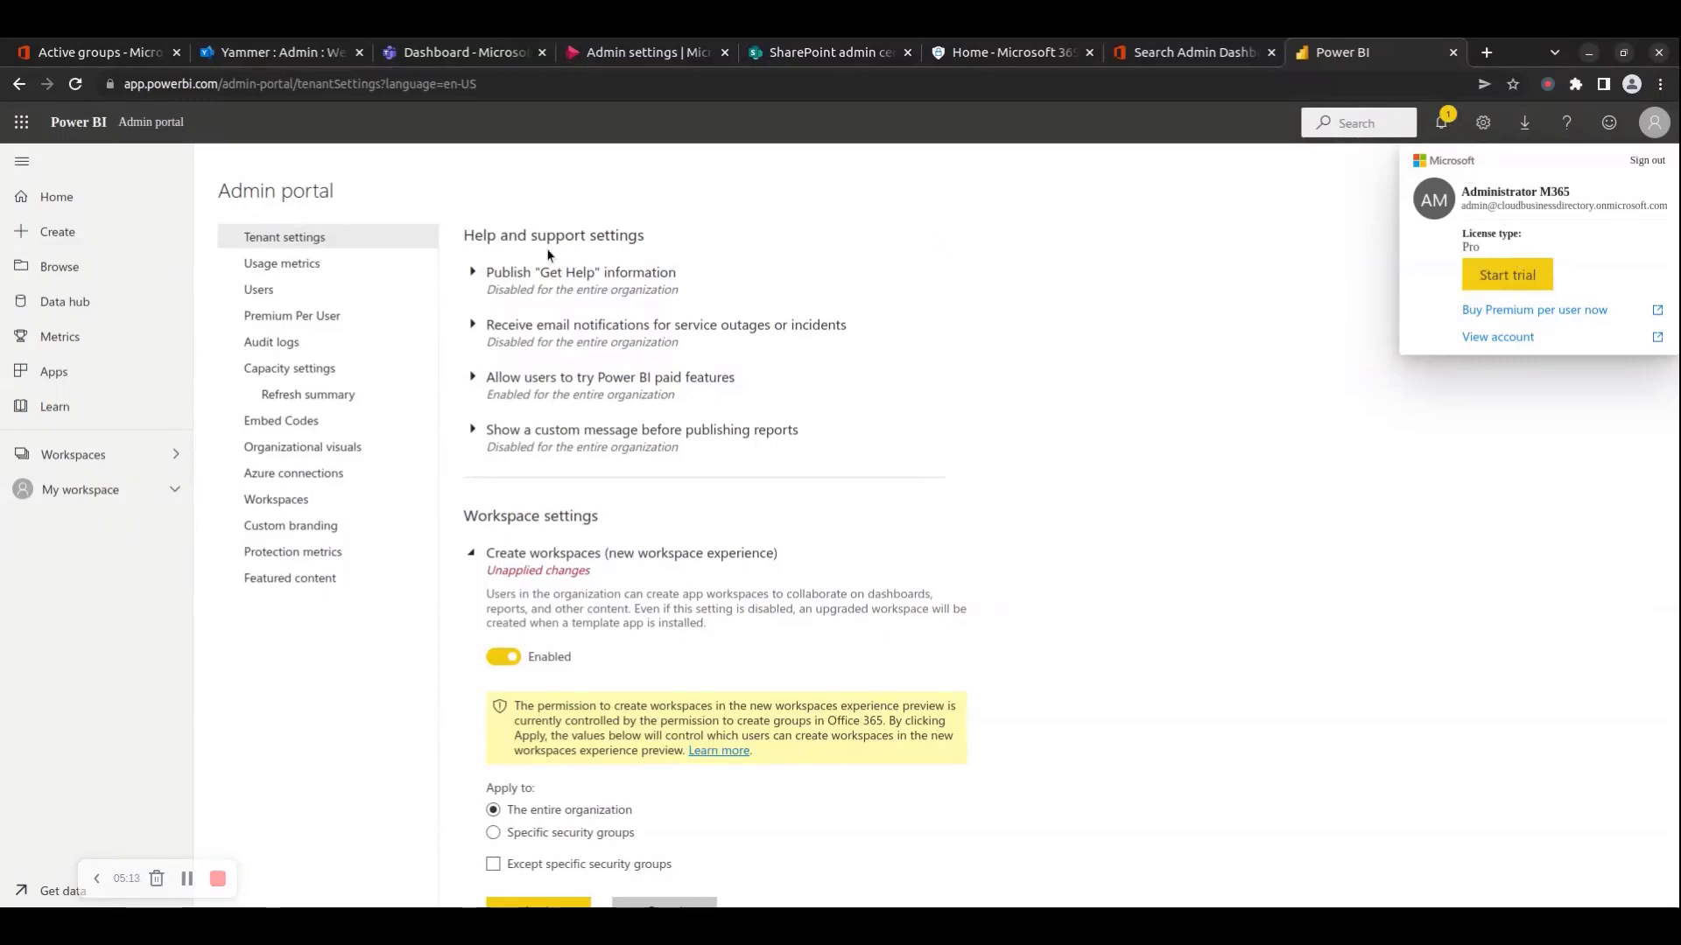
pyautogui.click(296, 236)
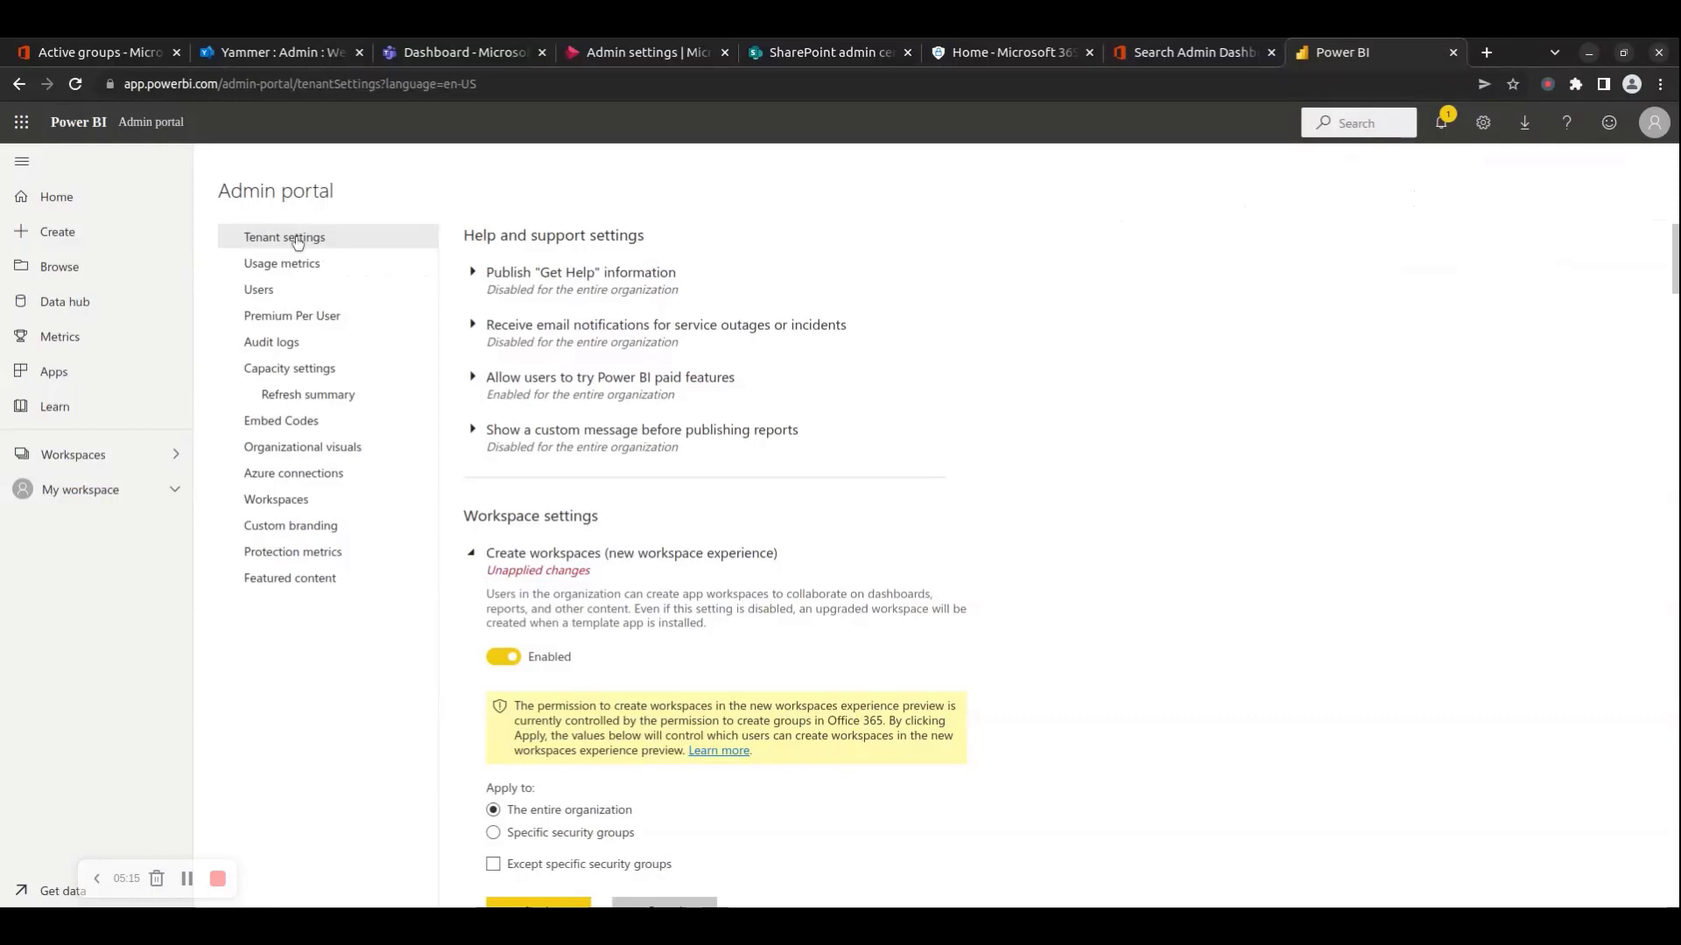
pyautogui.click(295, 267)
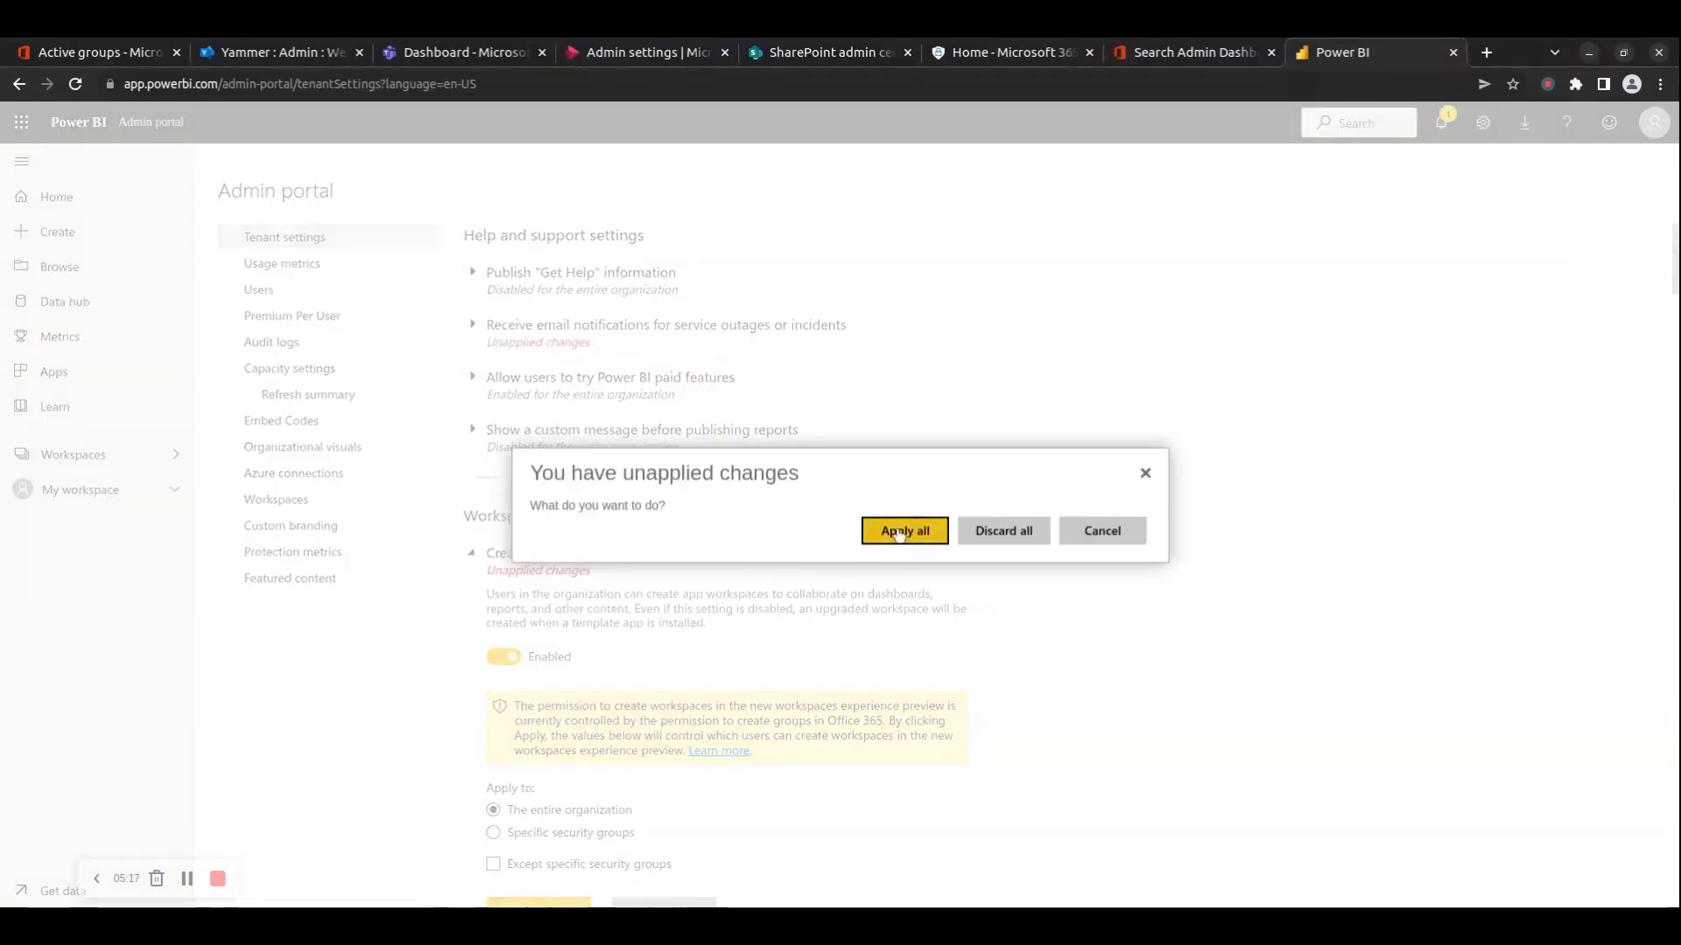
pyautogui.click(994, 534)
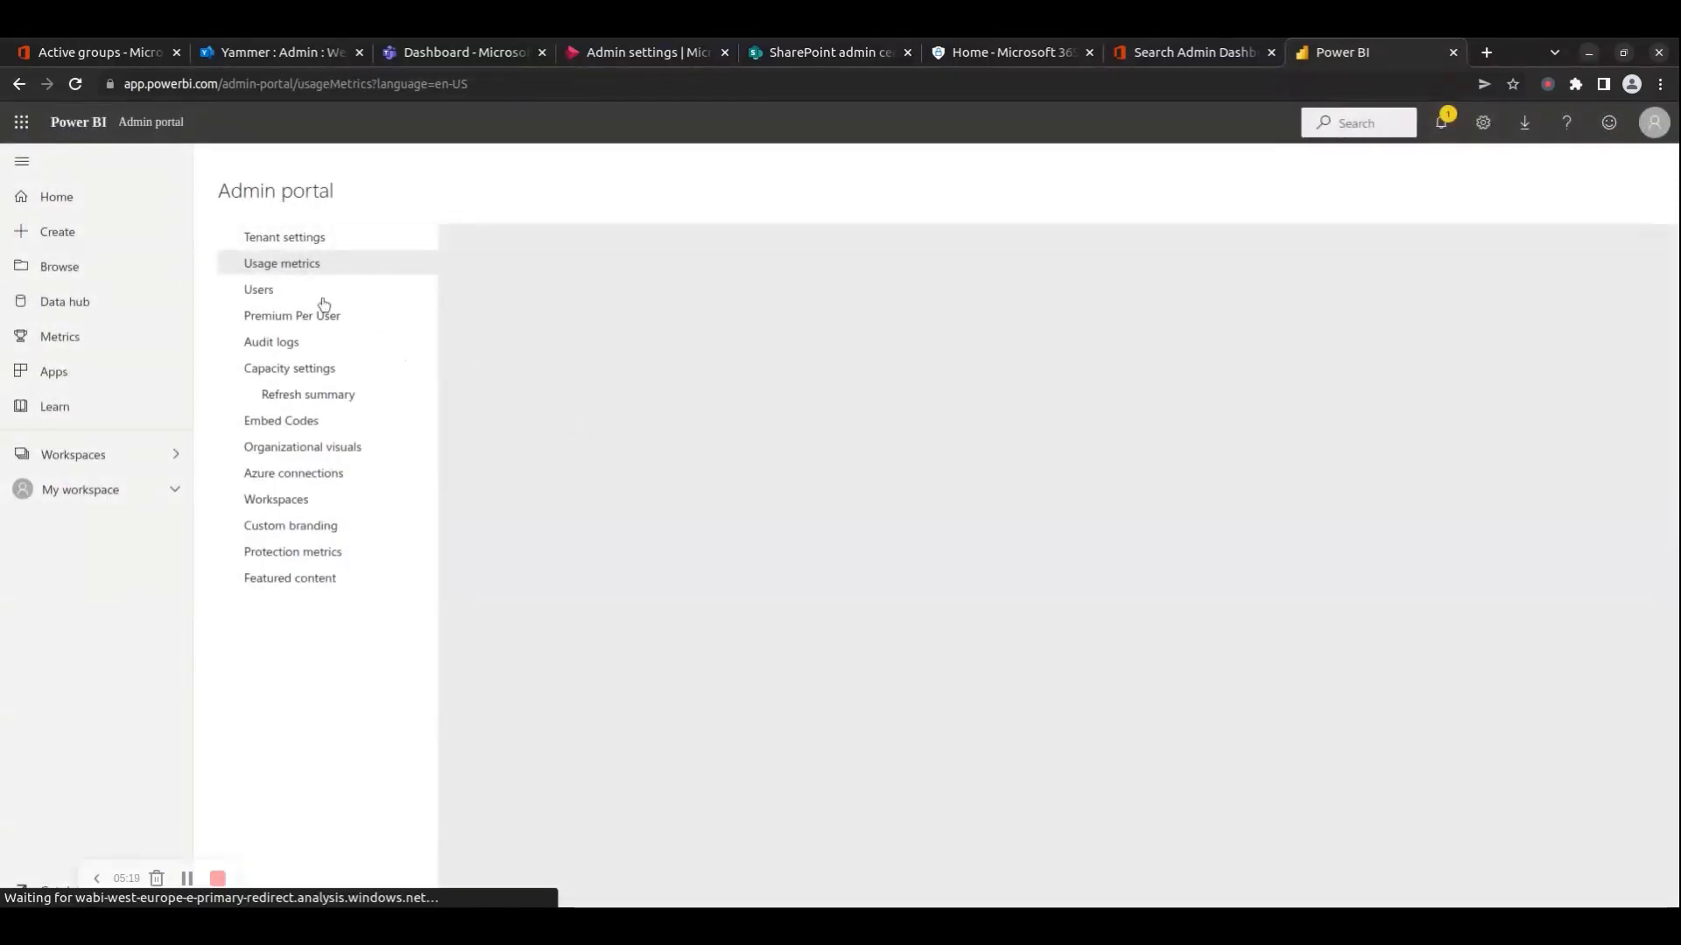
# Highlight powerbi in the web address and close the Power BI tab.
pyautogui.click(180, 85)
pyautogui.moveTo(187, 86)
pyautogui.mouseDown()
pyautogui.moveTo(229, 91)
pyautogui.moveTo(107, 88)
pyautogui.mouseUp()
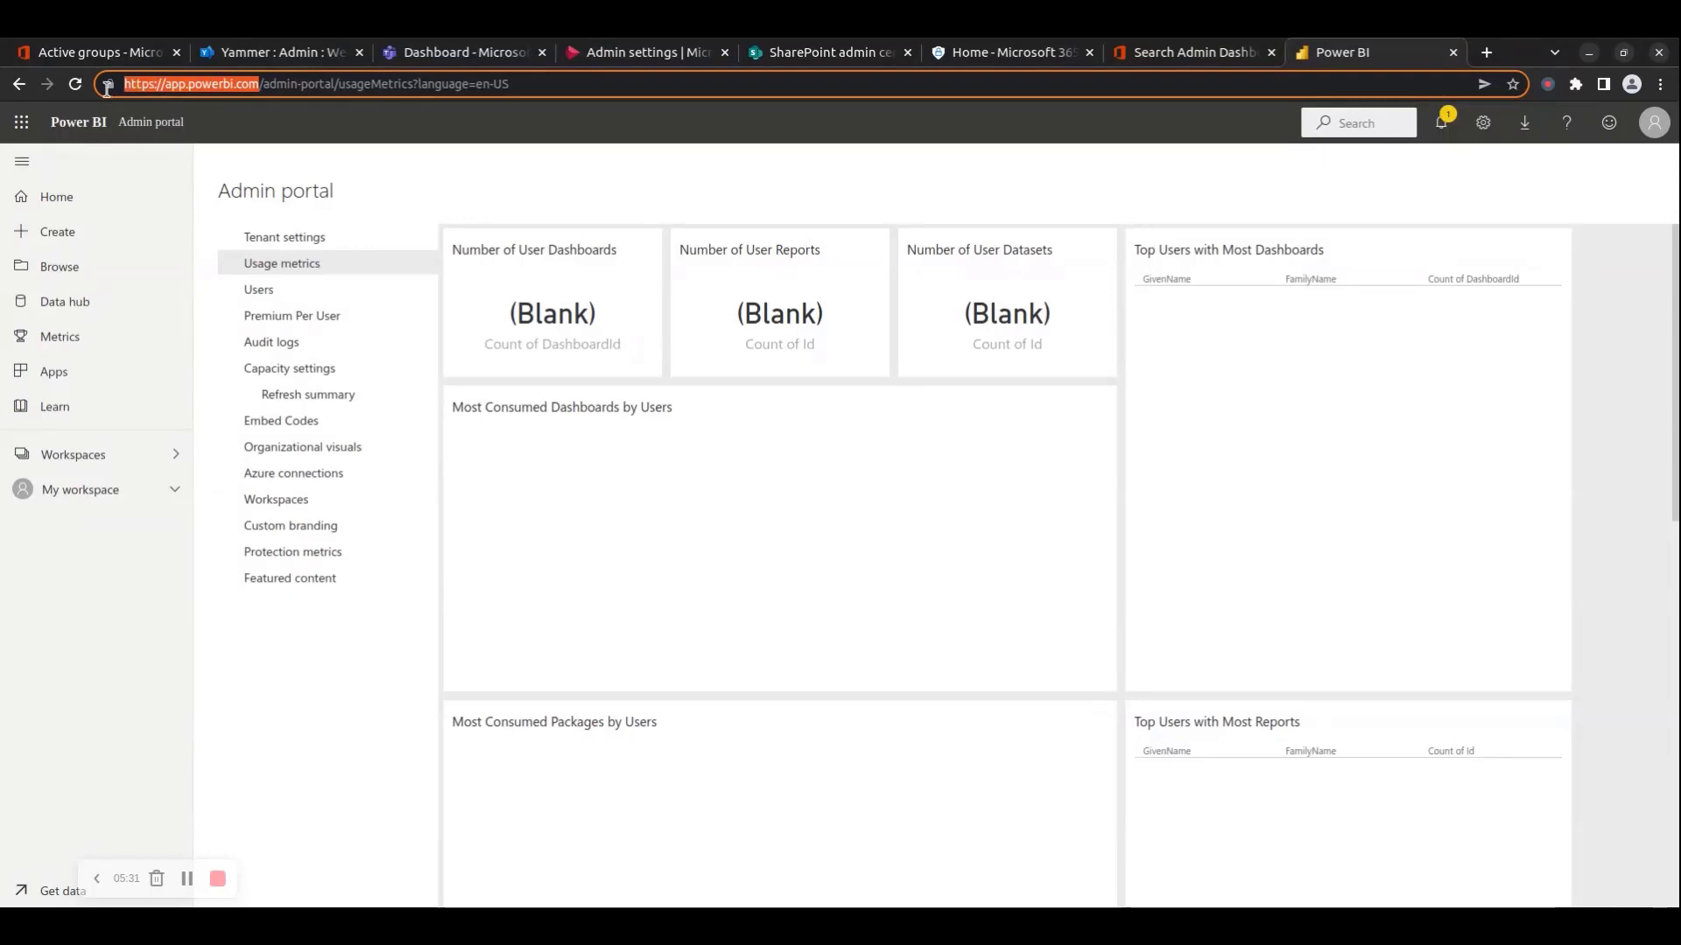
pyautogui.click(1453, 53)
# Step through the Answers, Data sources, Customizations and Configurations tabs of Search & intelligence.
pyautogui.moveTo(548, 211); pyautogui.dragTo(451, 208)
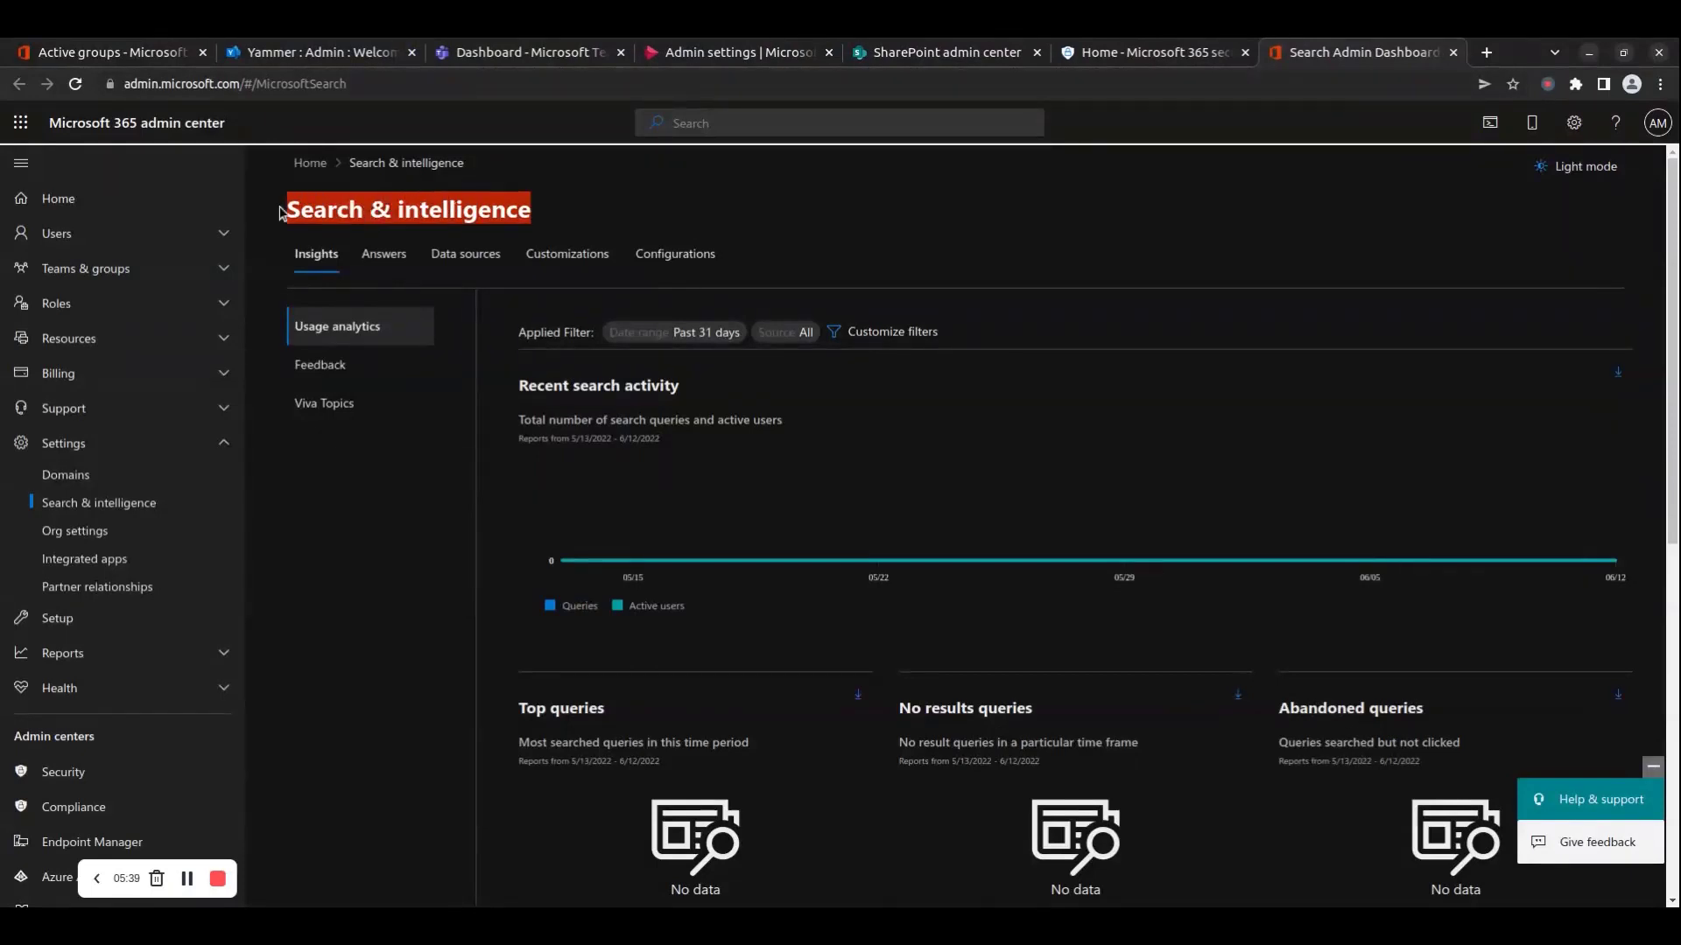
pyautogui.moveTo(452, 208); pyautogui.dragTo(282, 219)
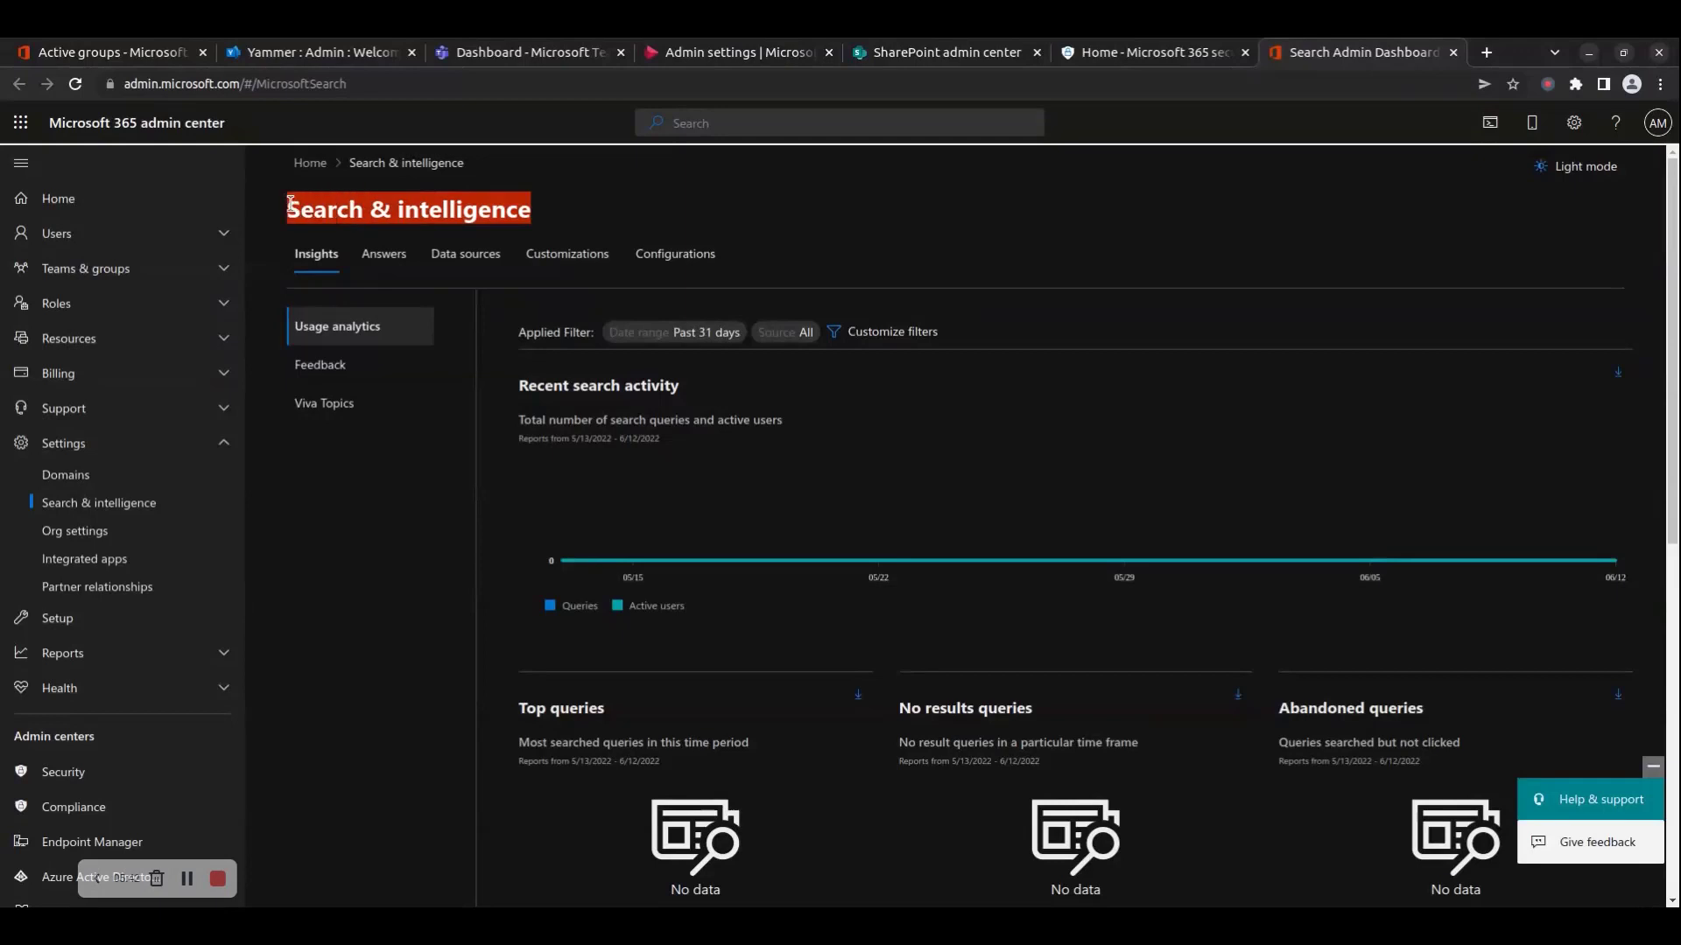
pyautogui.click(392, 257)
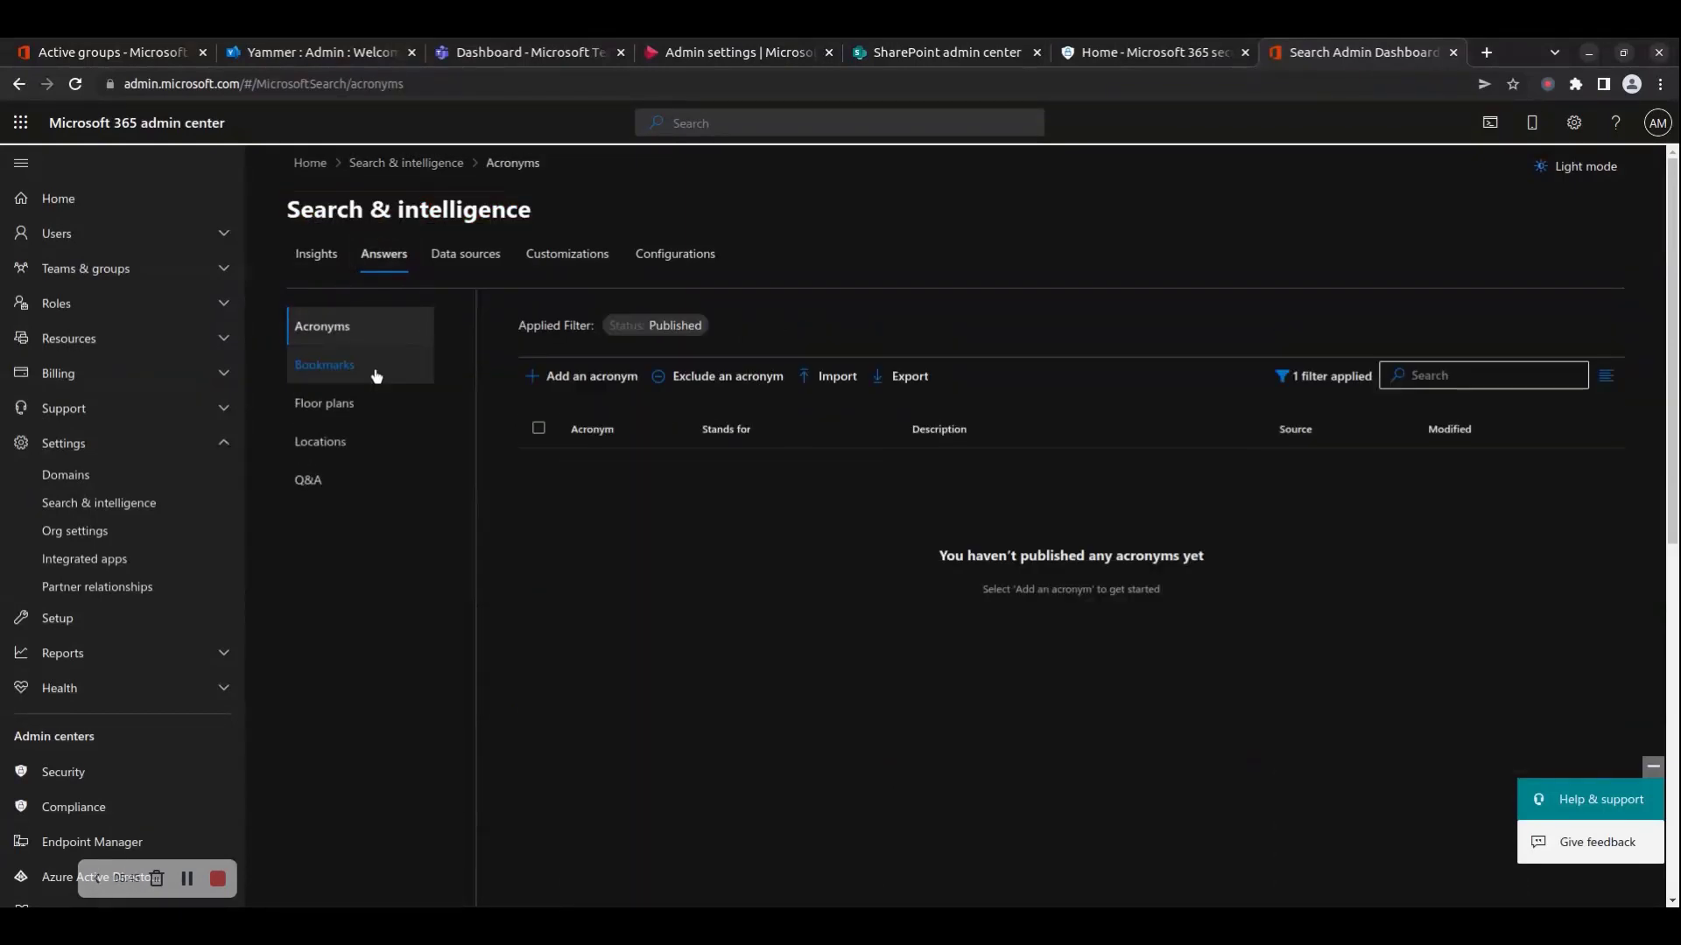
pyautogui.click(469, 267)
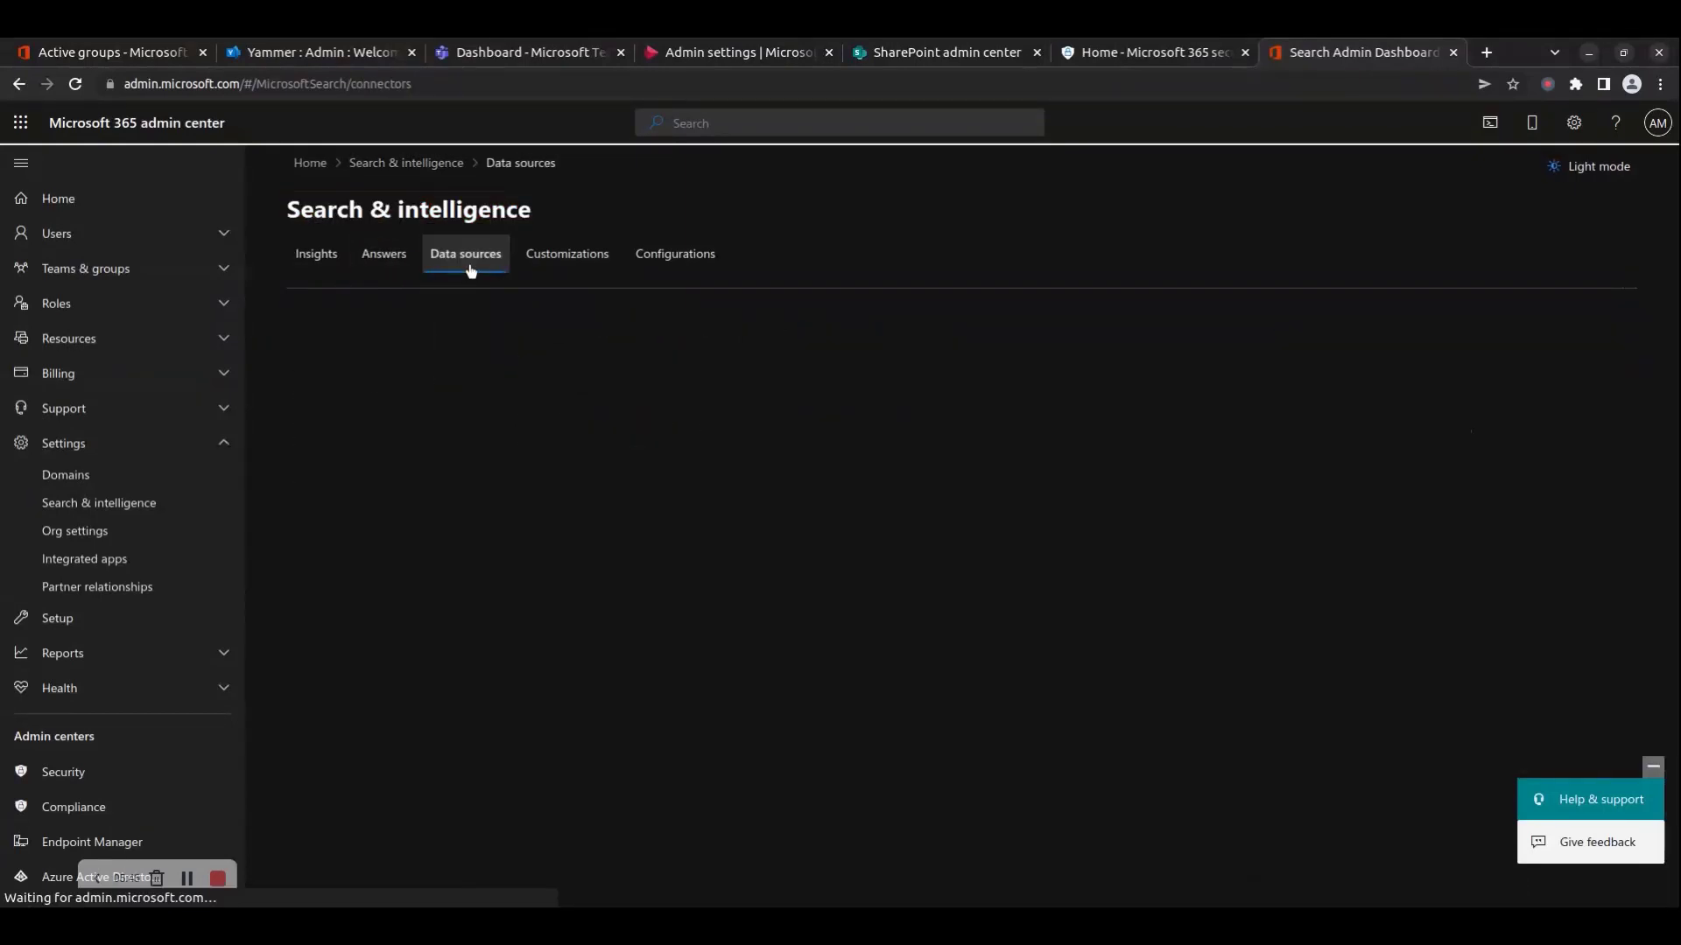
pyautogui.click(570, 271)
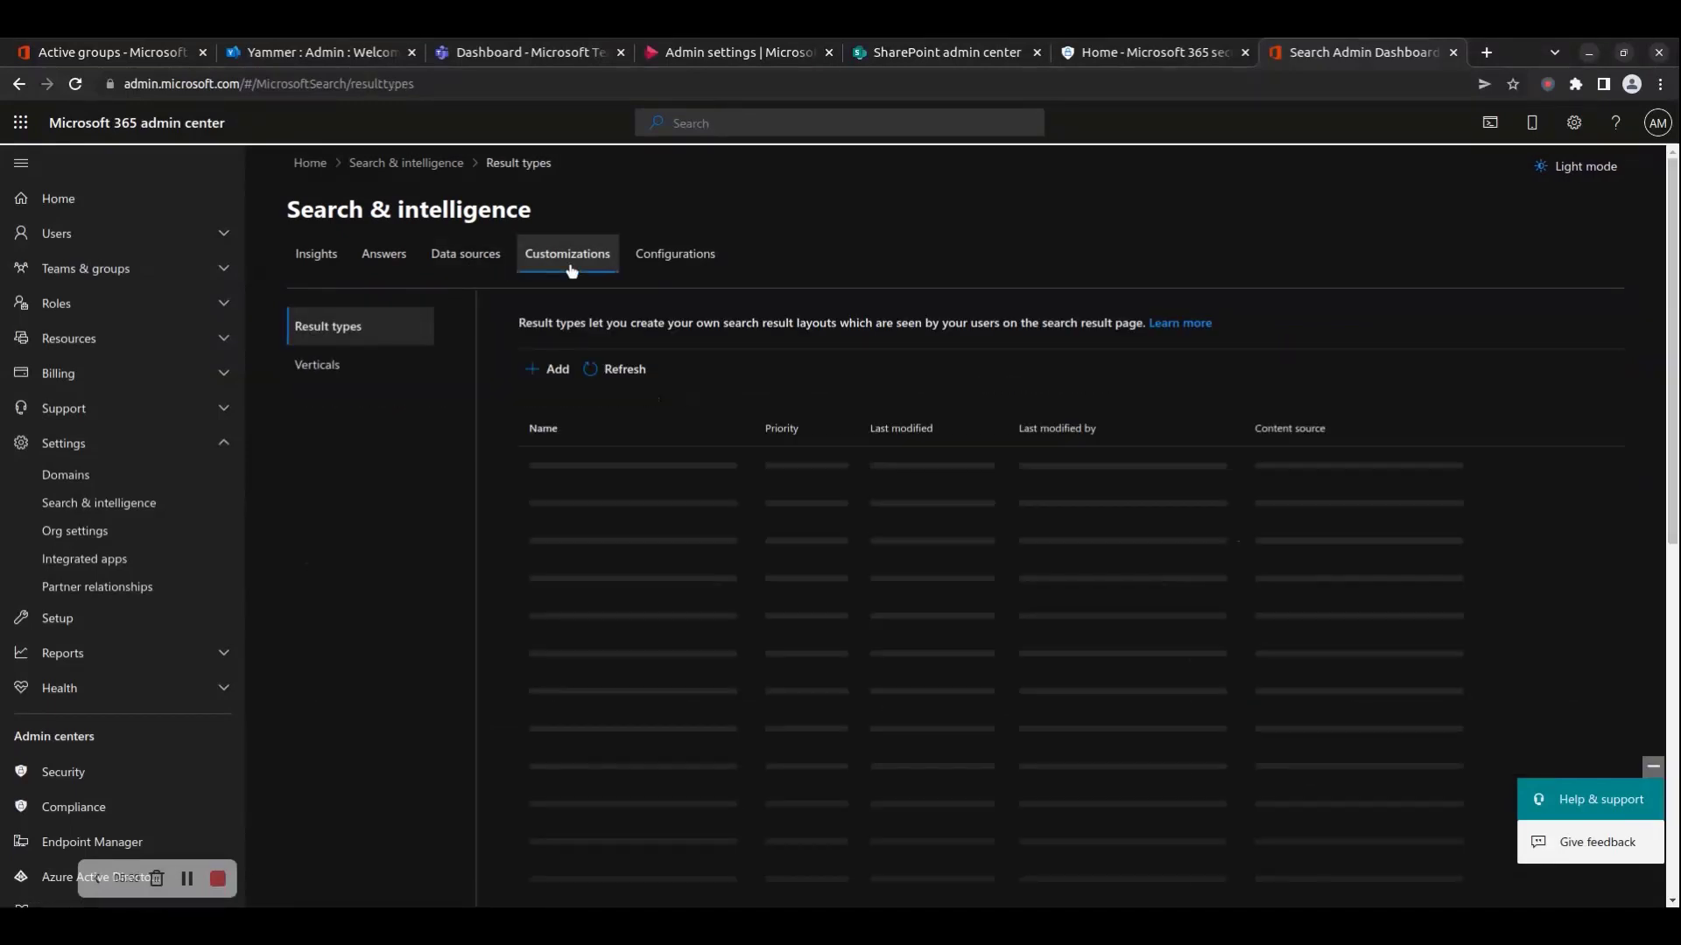
pyautogui.click(669, 262)
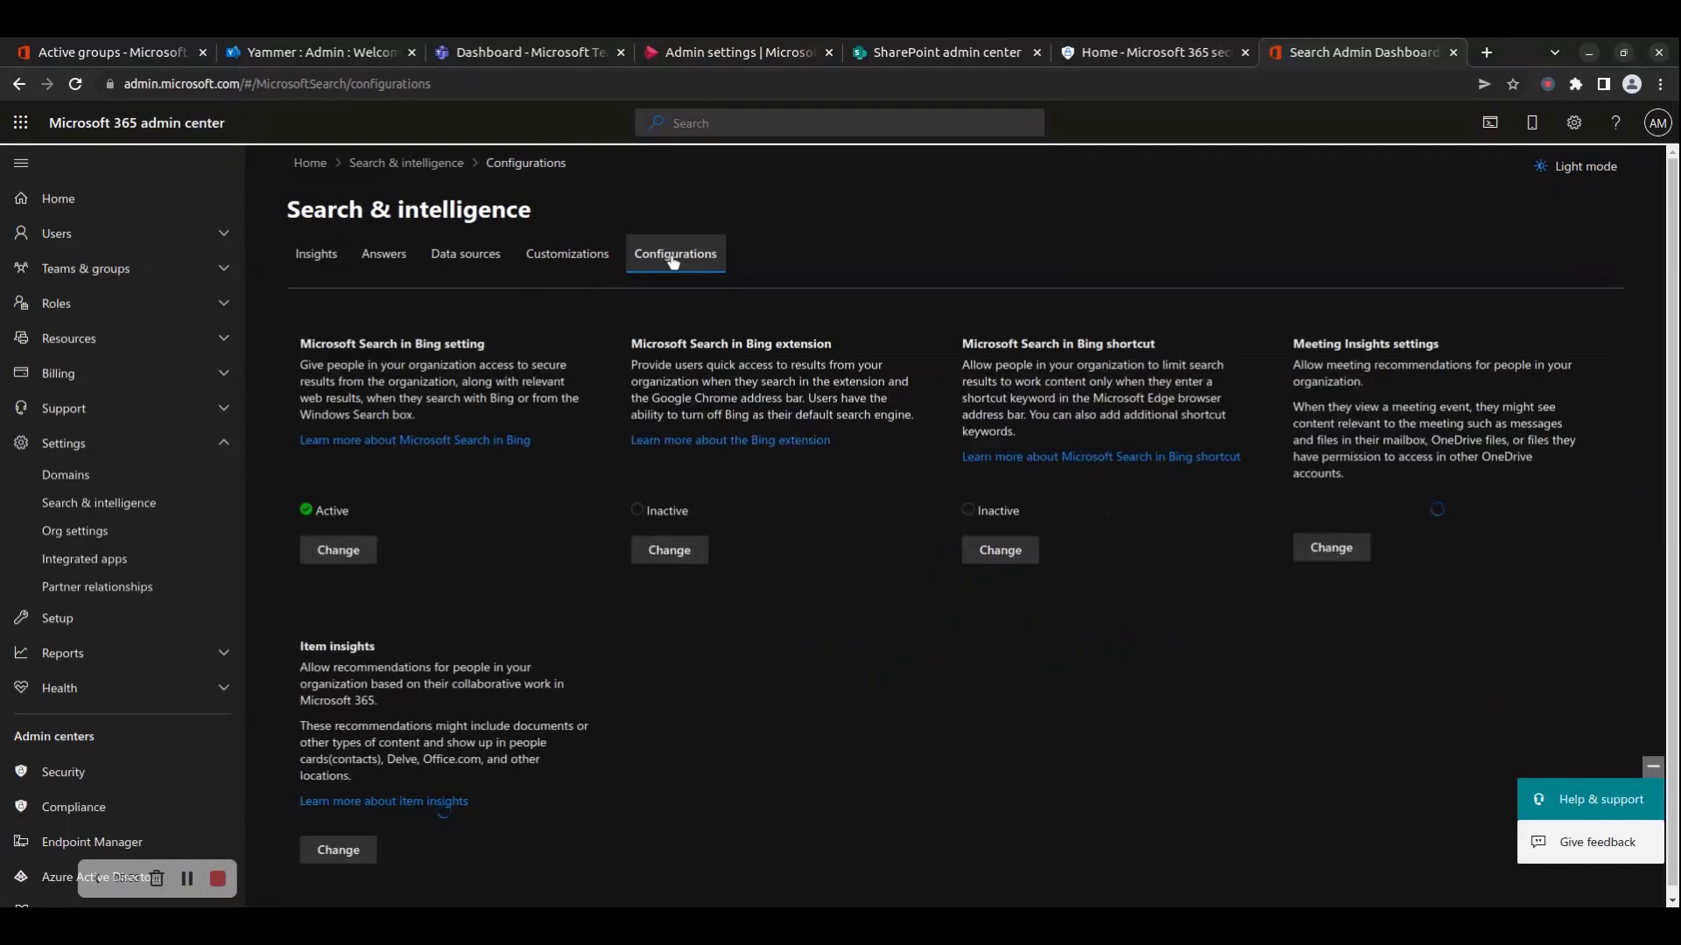
# Highlight the Search & intelligence page address up to MicrosoftSearch.
pyautogui.click(224, 85)
pyautogui.moveTo(406, 83)
pyautogui.mouseDown()
pyautogui.moveTo(191, 84)
pyautogui.moveTo(309, 100)
pyautogui.moveTo(142, 79)
pyautogui.mouseUp()
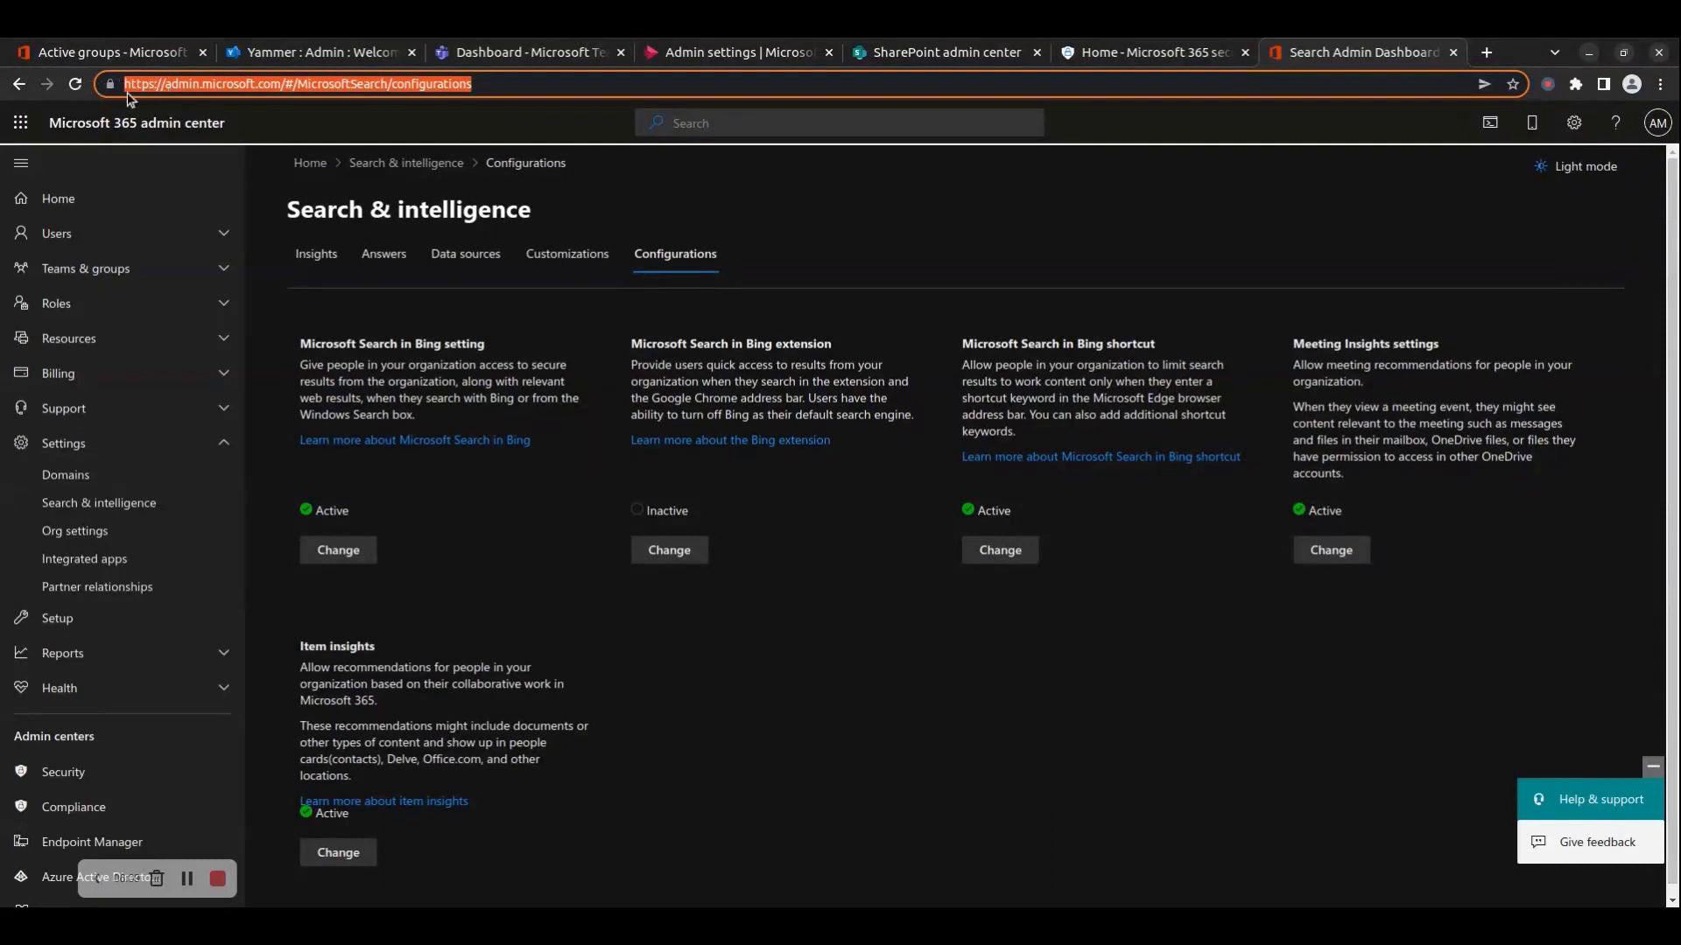
pyautogui.moveTo(388, 84); pyautogui.dragTo(95, 87)
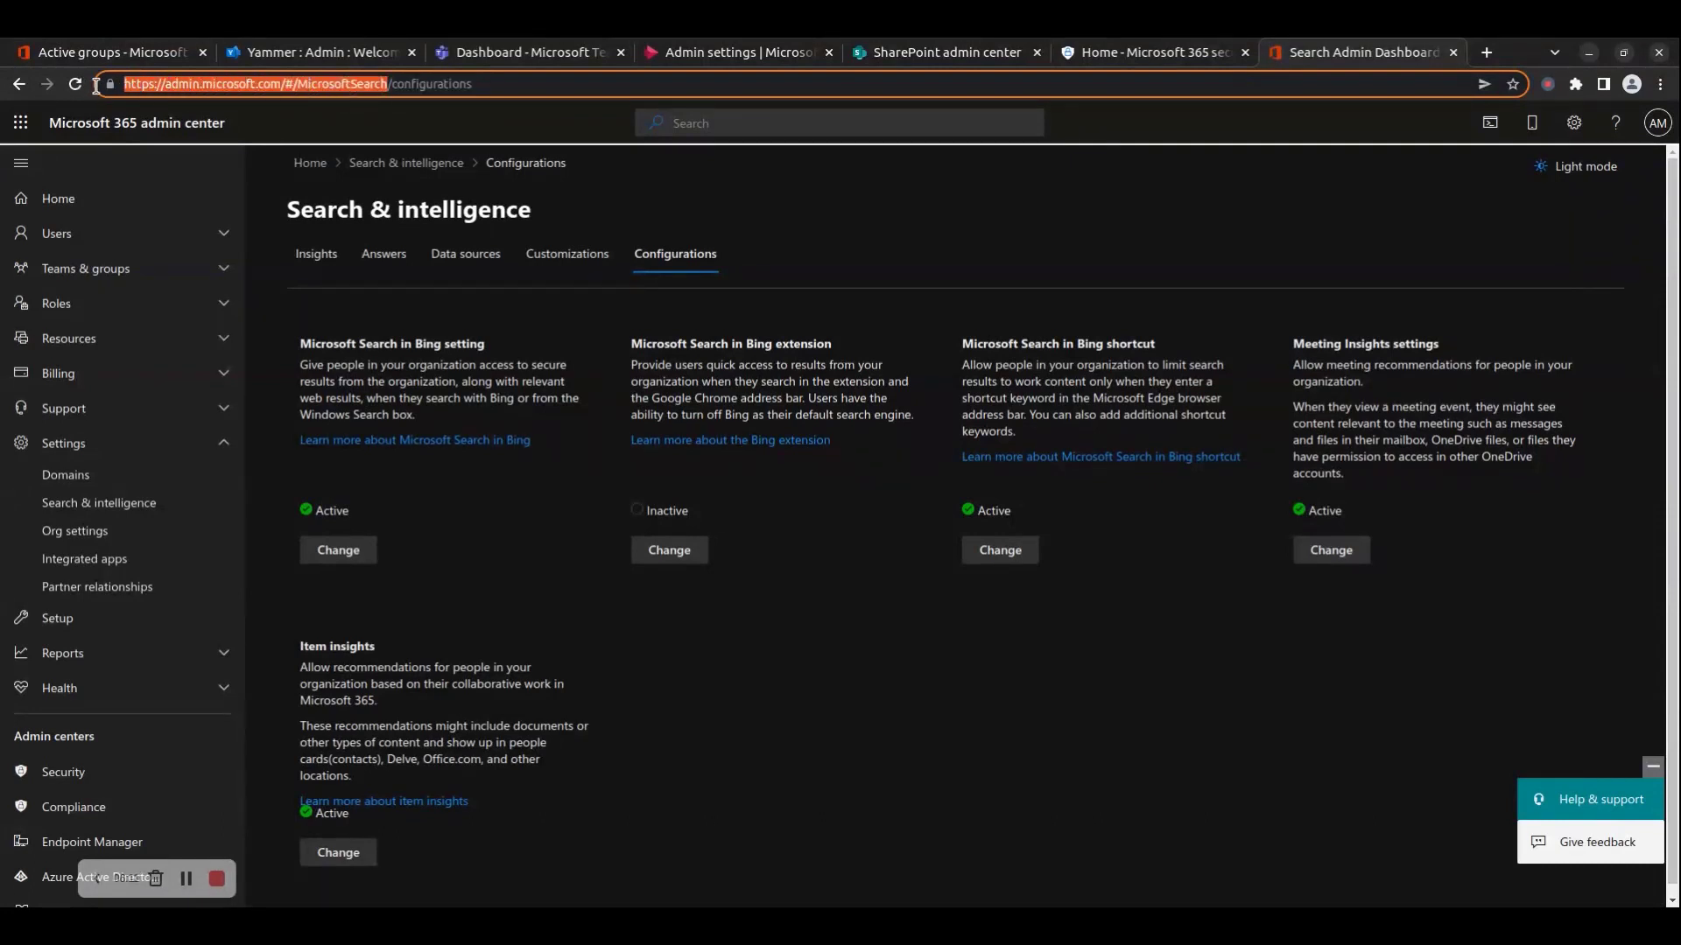
# Return to Defender Home and view the welcome panel's Next steps.
pyautogui.click(1453, 52)
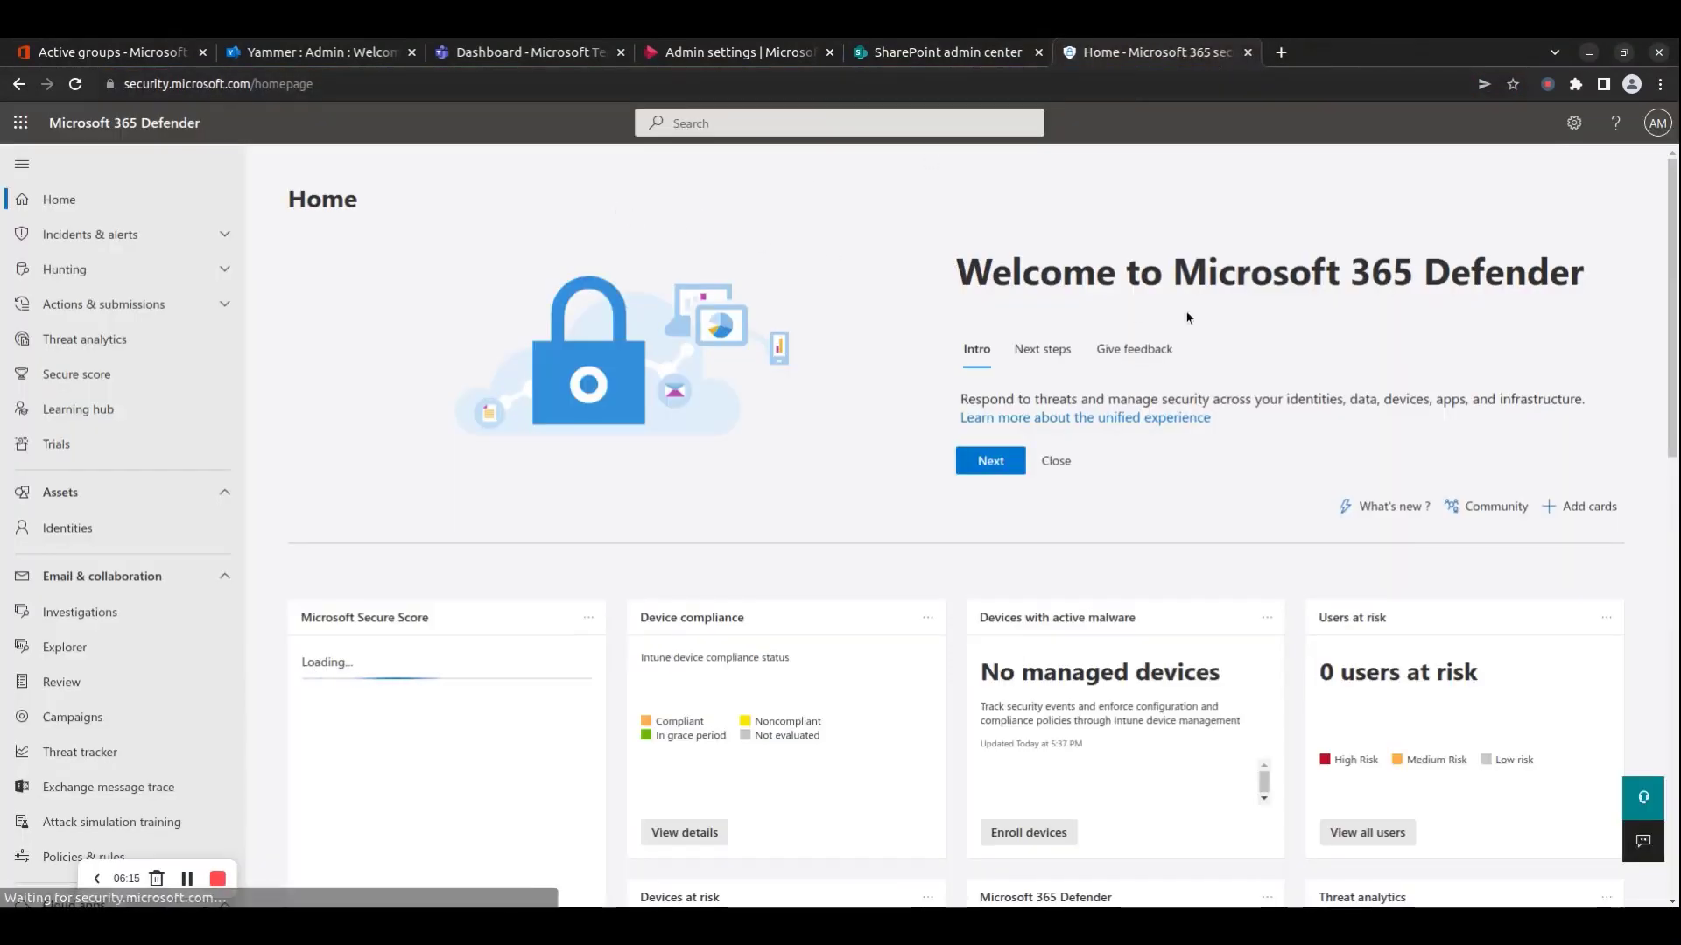
pyautogui.moveTo(1593, 289); pyautogui.dragTo(1519, 278)
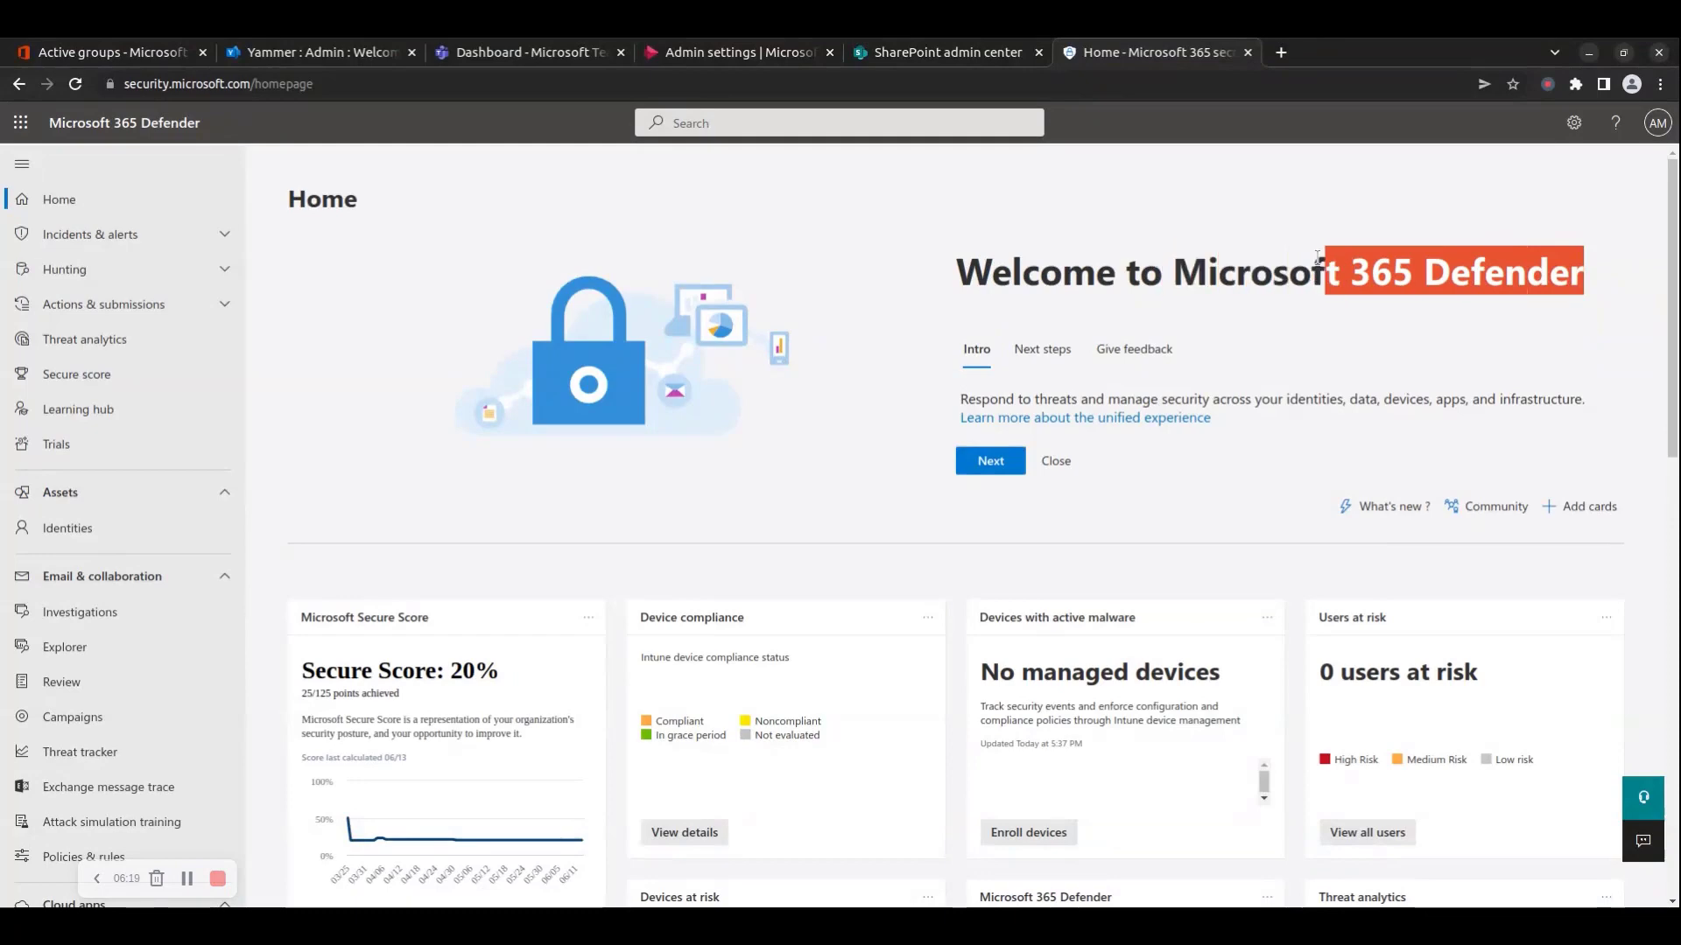
pyautogui.moveTo(1519, 278); pyautogui.dragTo(964, 258)
pyautogui.click(1044, 364)
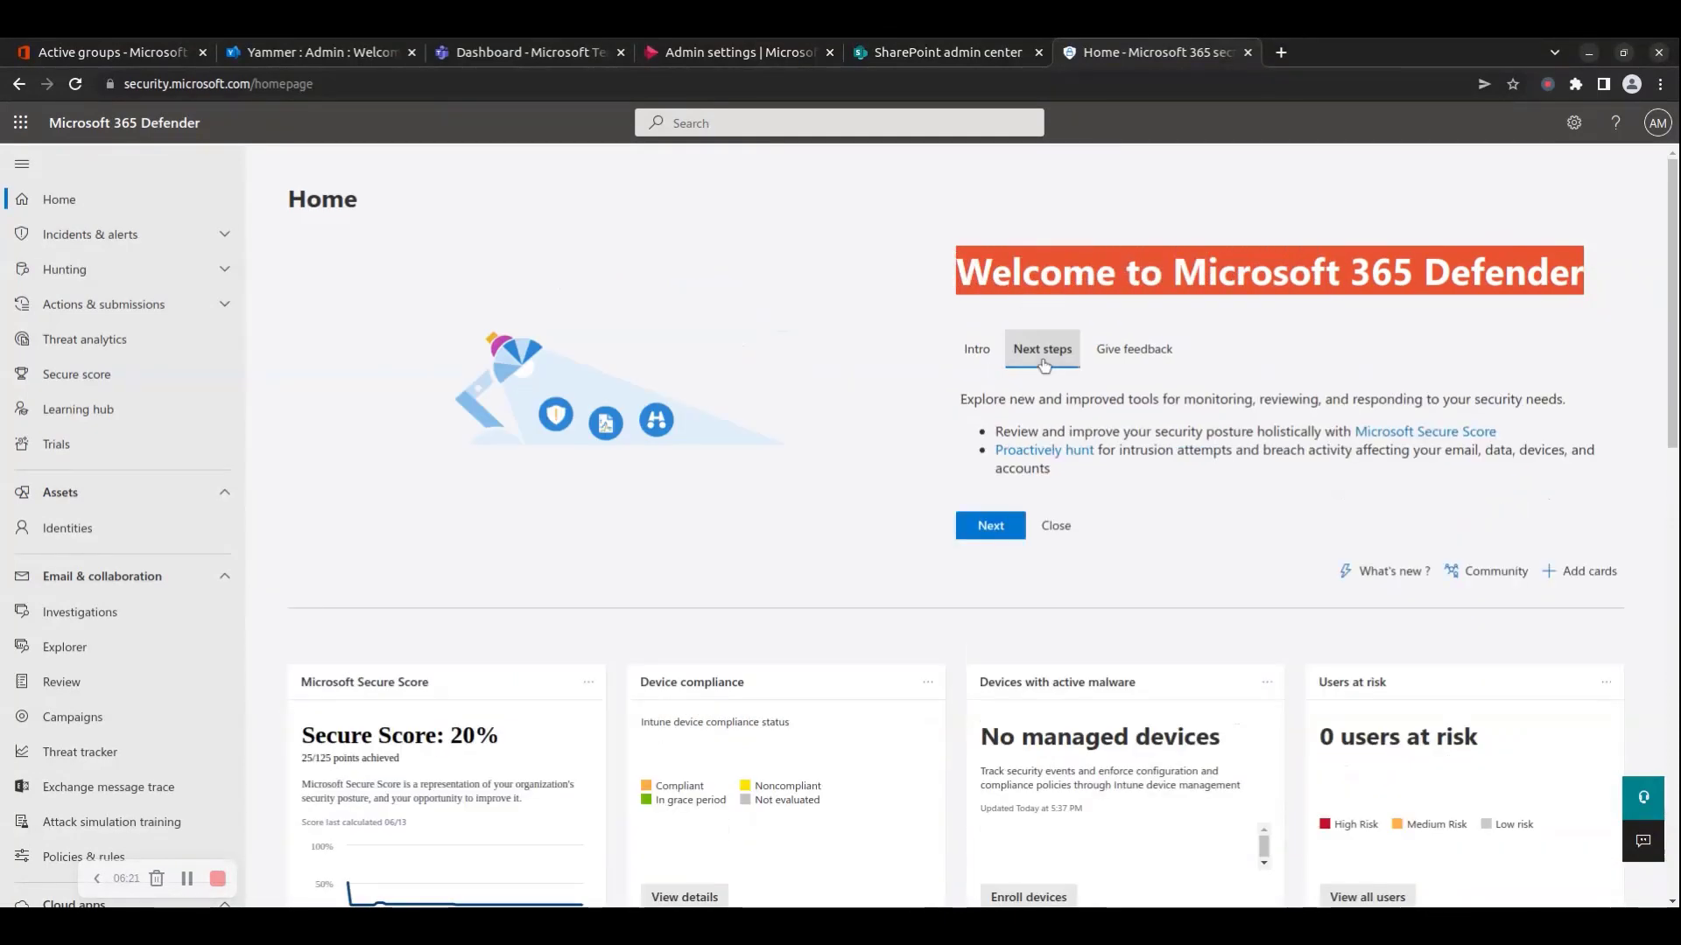
# Browse Defender's Incidents, Hunting, Actions & submissions, Threat analytics and Secure score pages.
pyautogui.click(110, 234)
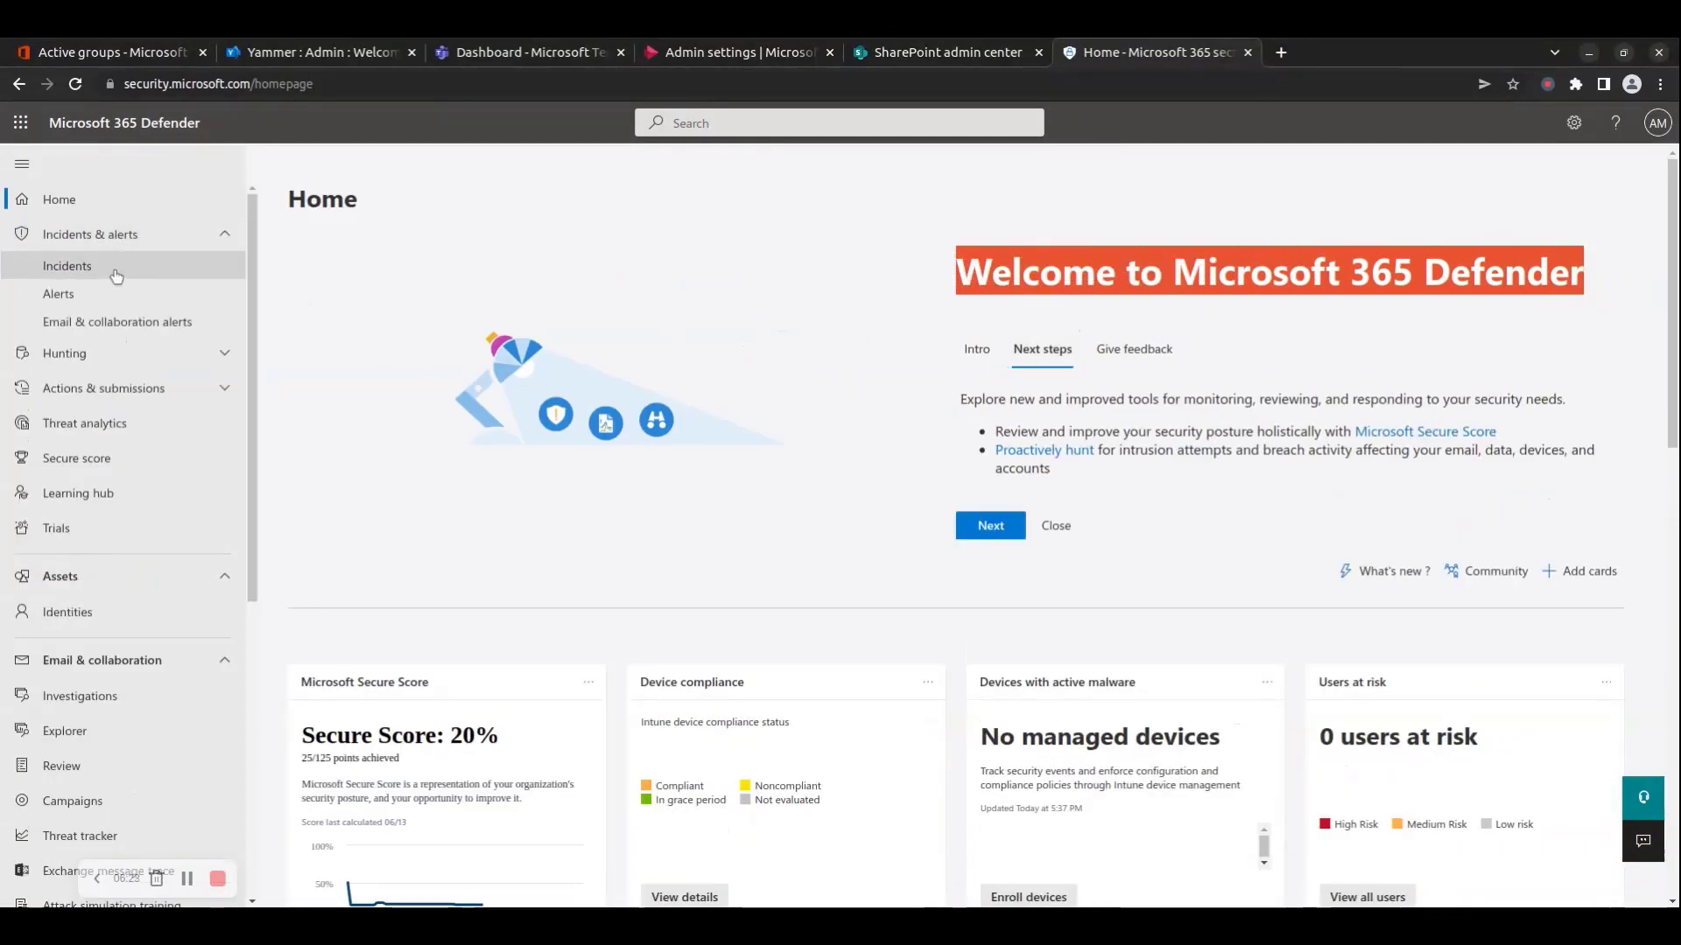
pyautogui.click(95, 266)
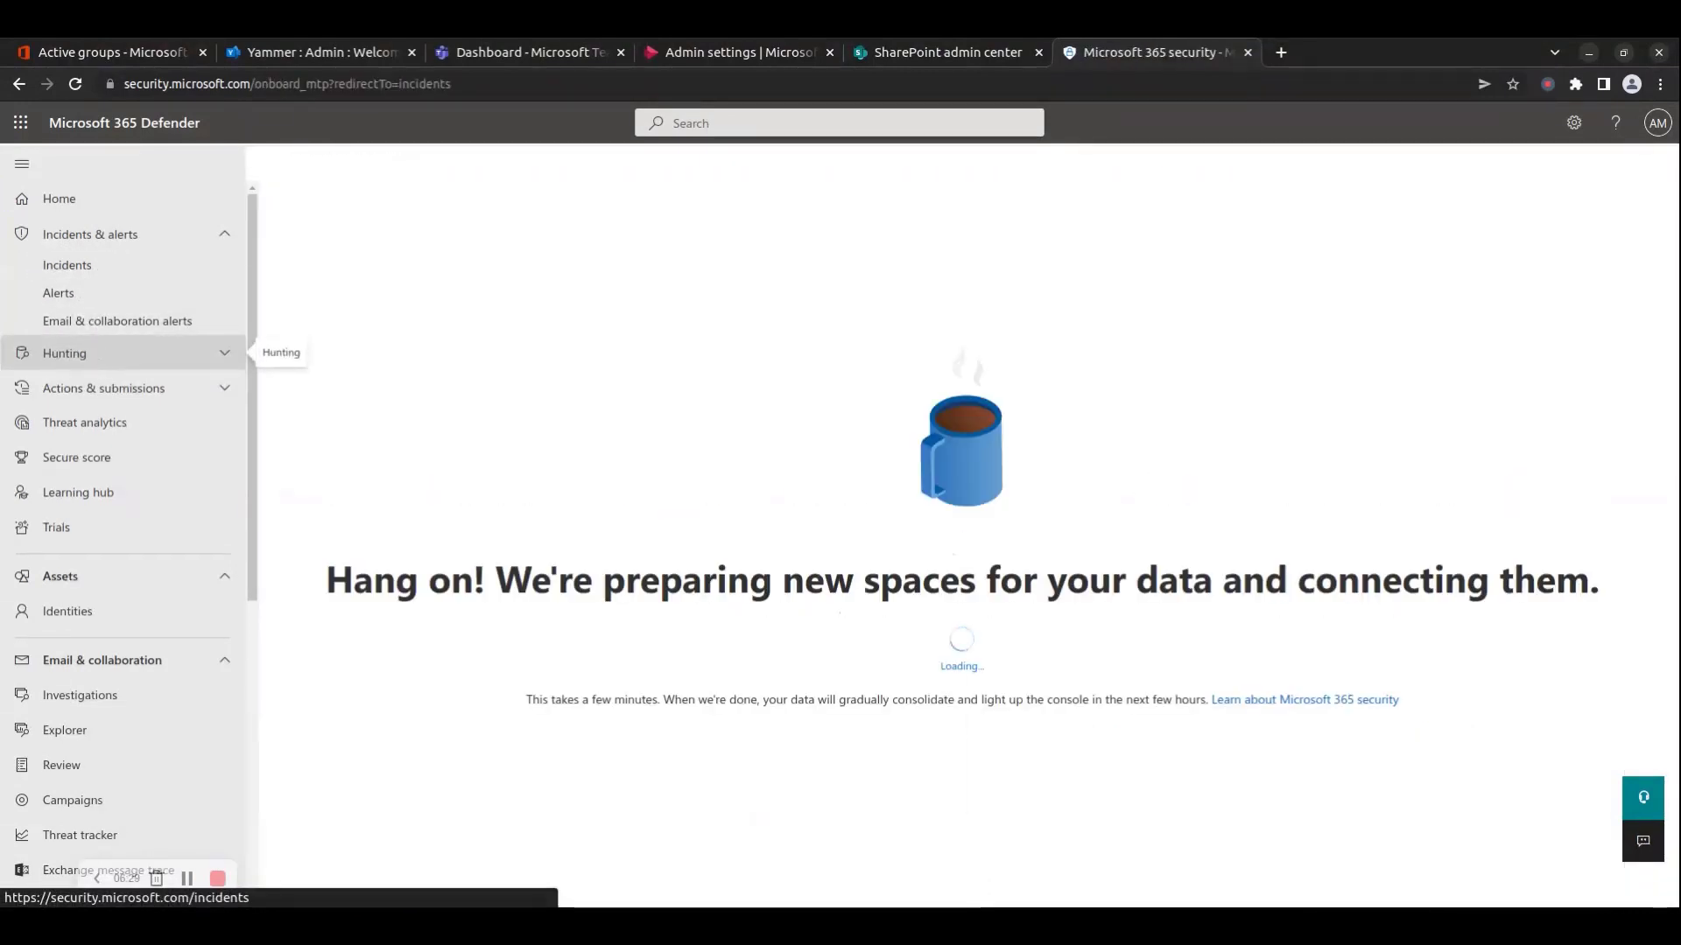
pyautogui.click(87, 354)
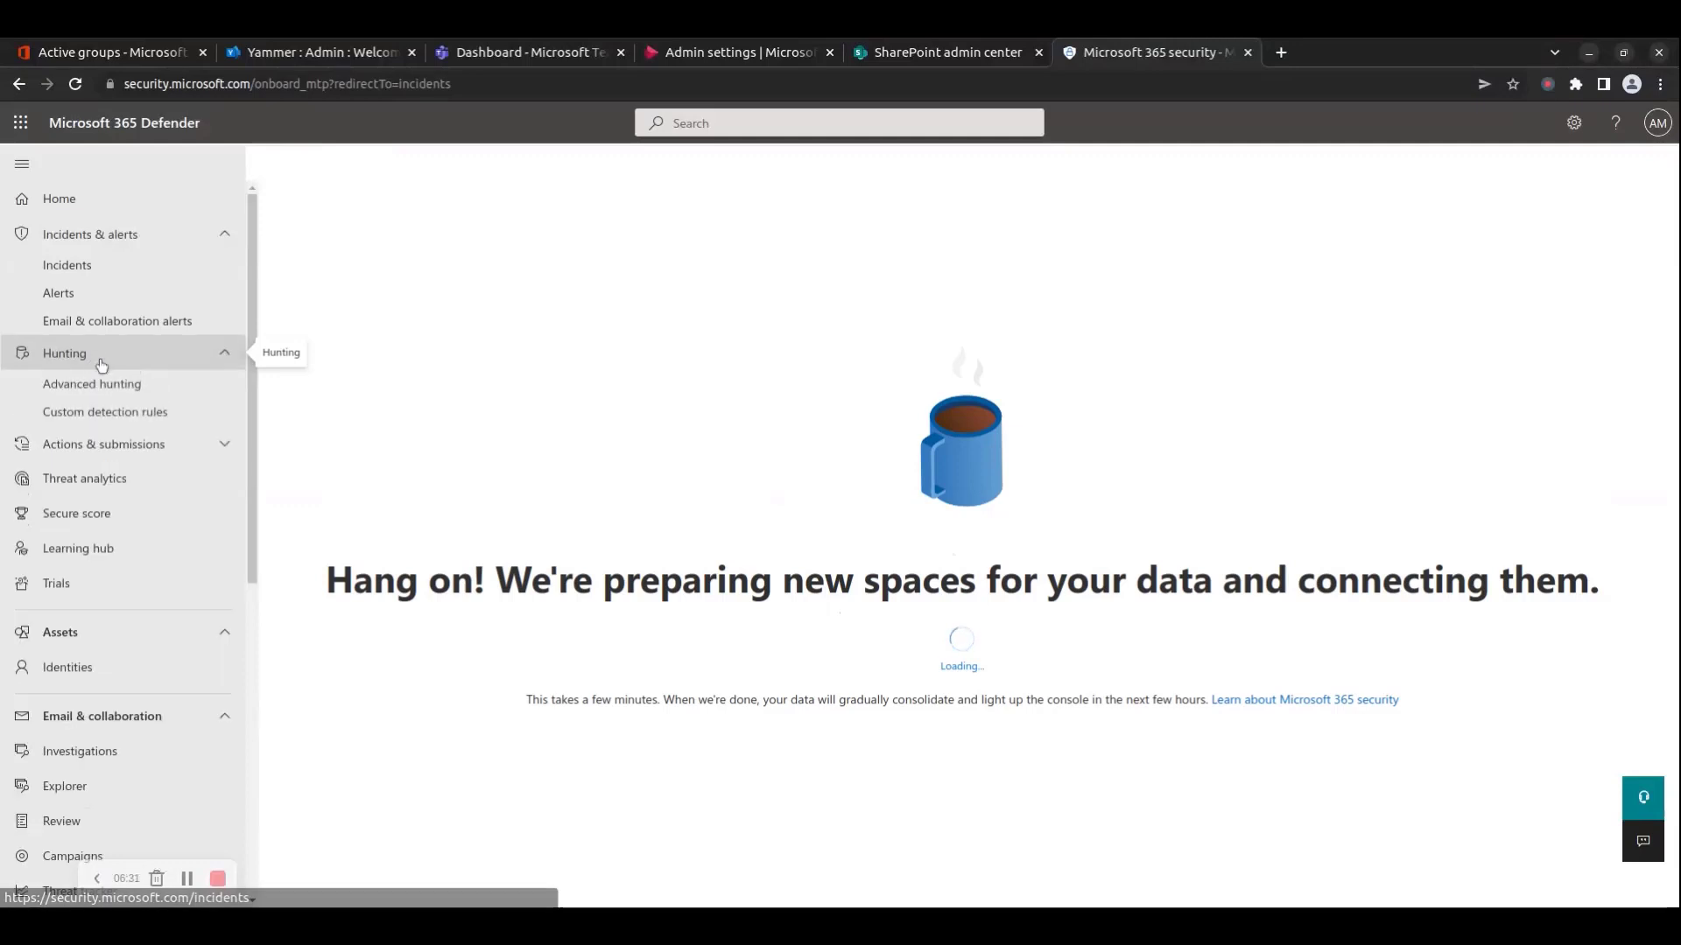
pyautogui.click(104, 452)
pyautogui.click(101, 536)
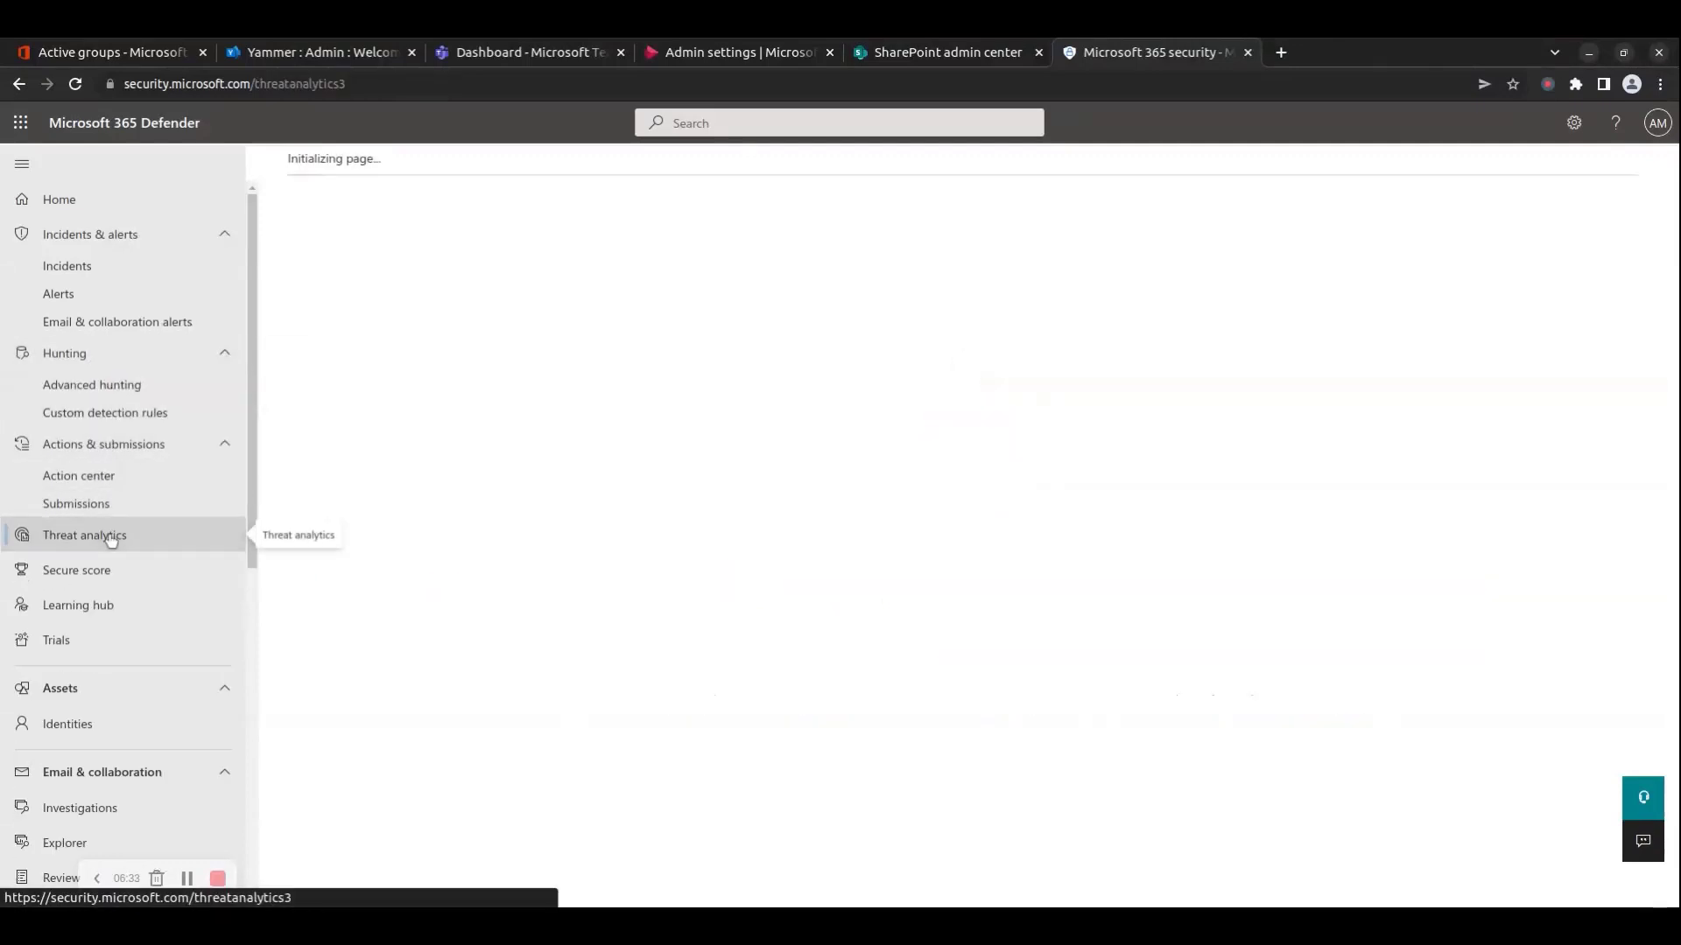
pyautogui.click(103, 572)
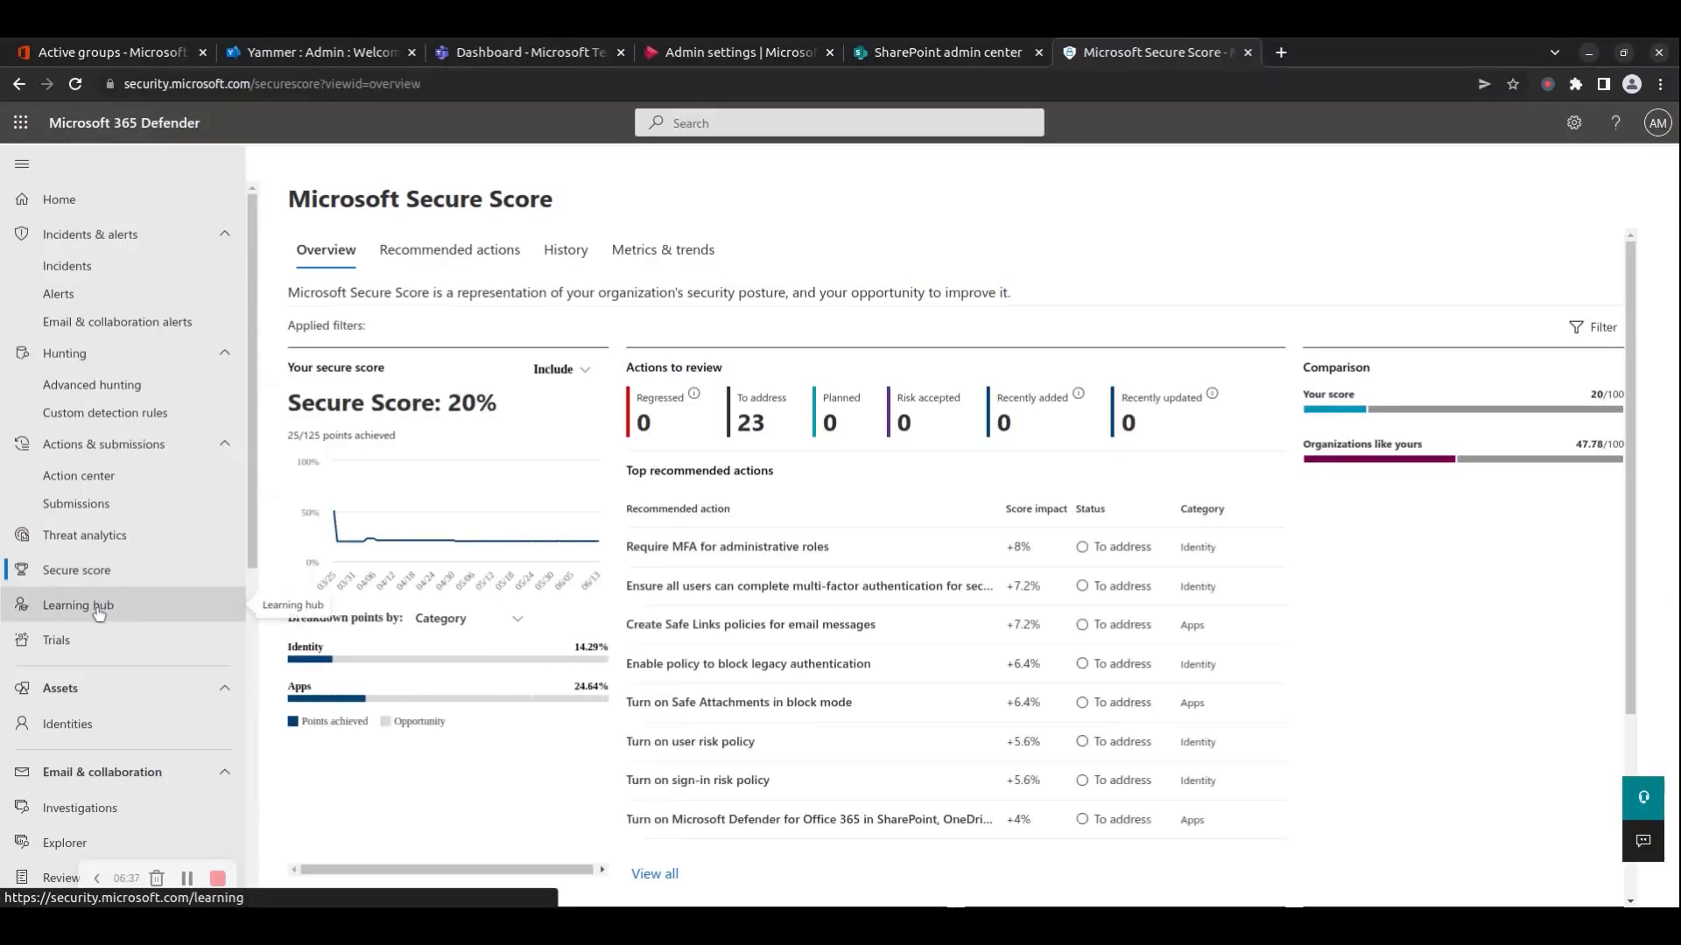
# Visit the Learning hub and Threat tracker, then close the Defender tab.
pyautogui.click(79, 605)
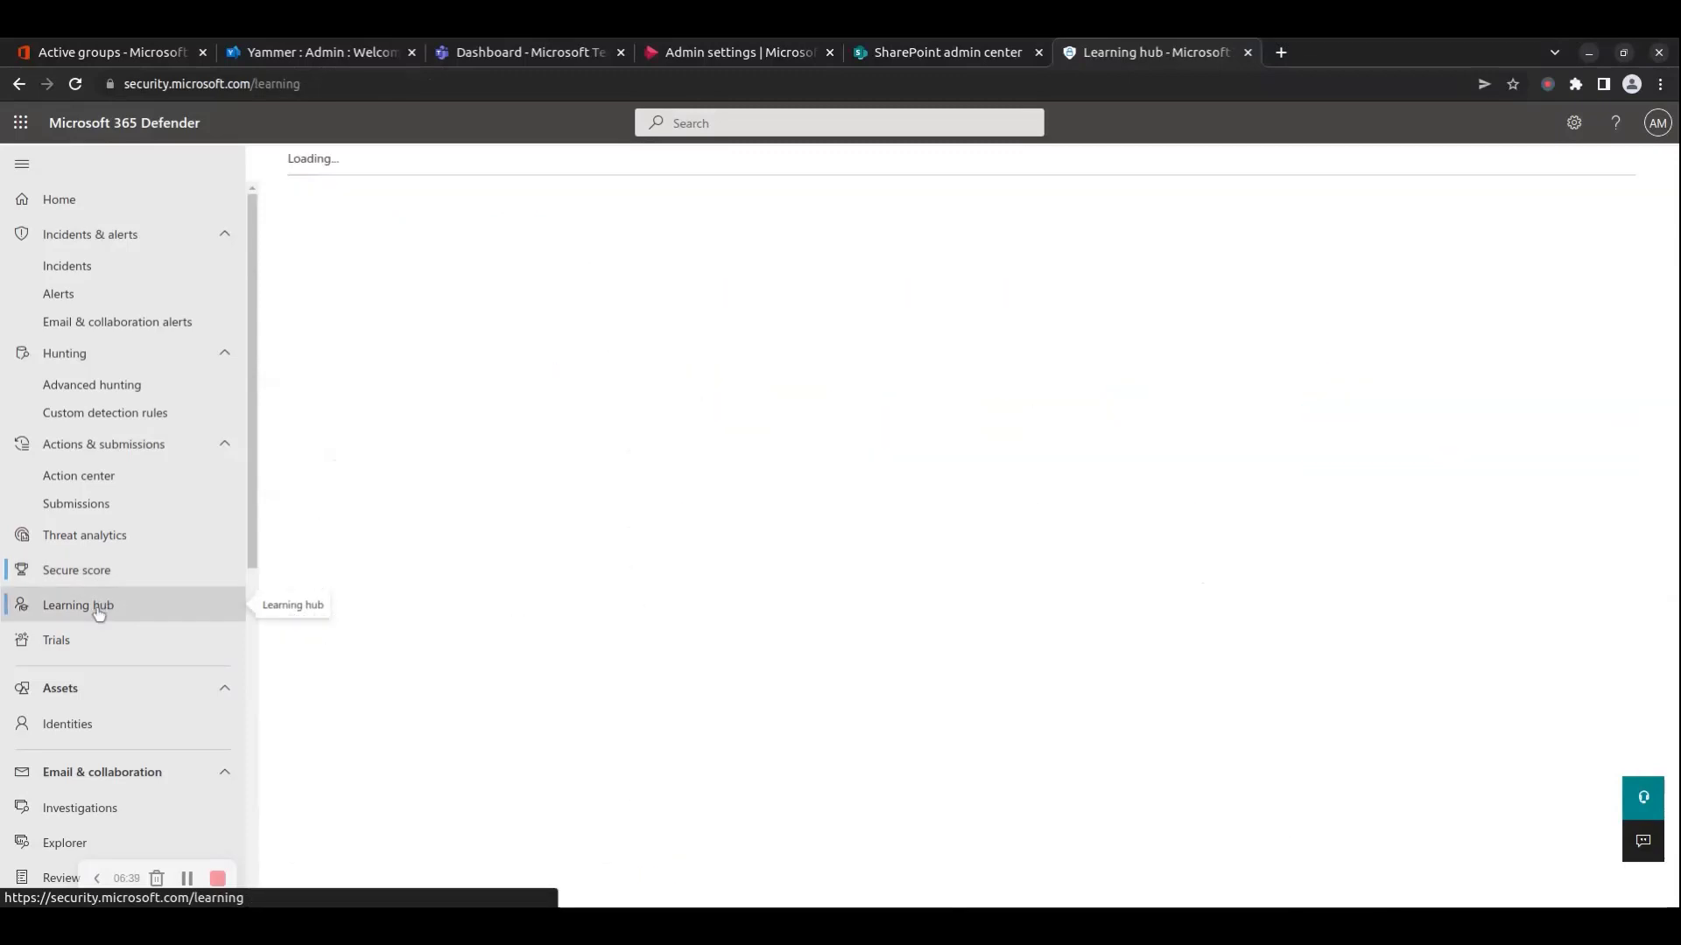
pyautogui.scroll(-2, 88, 639)
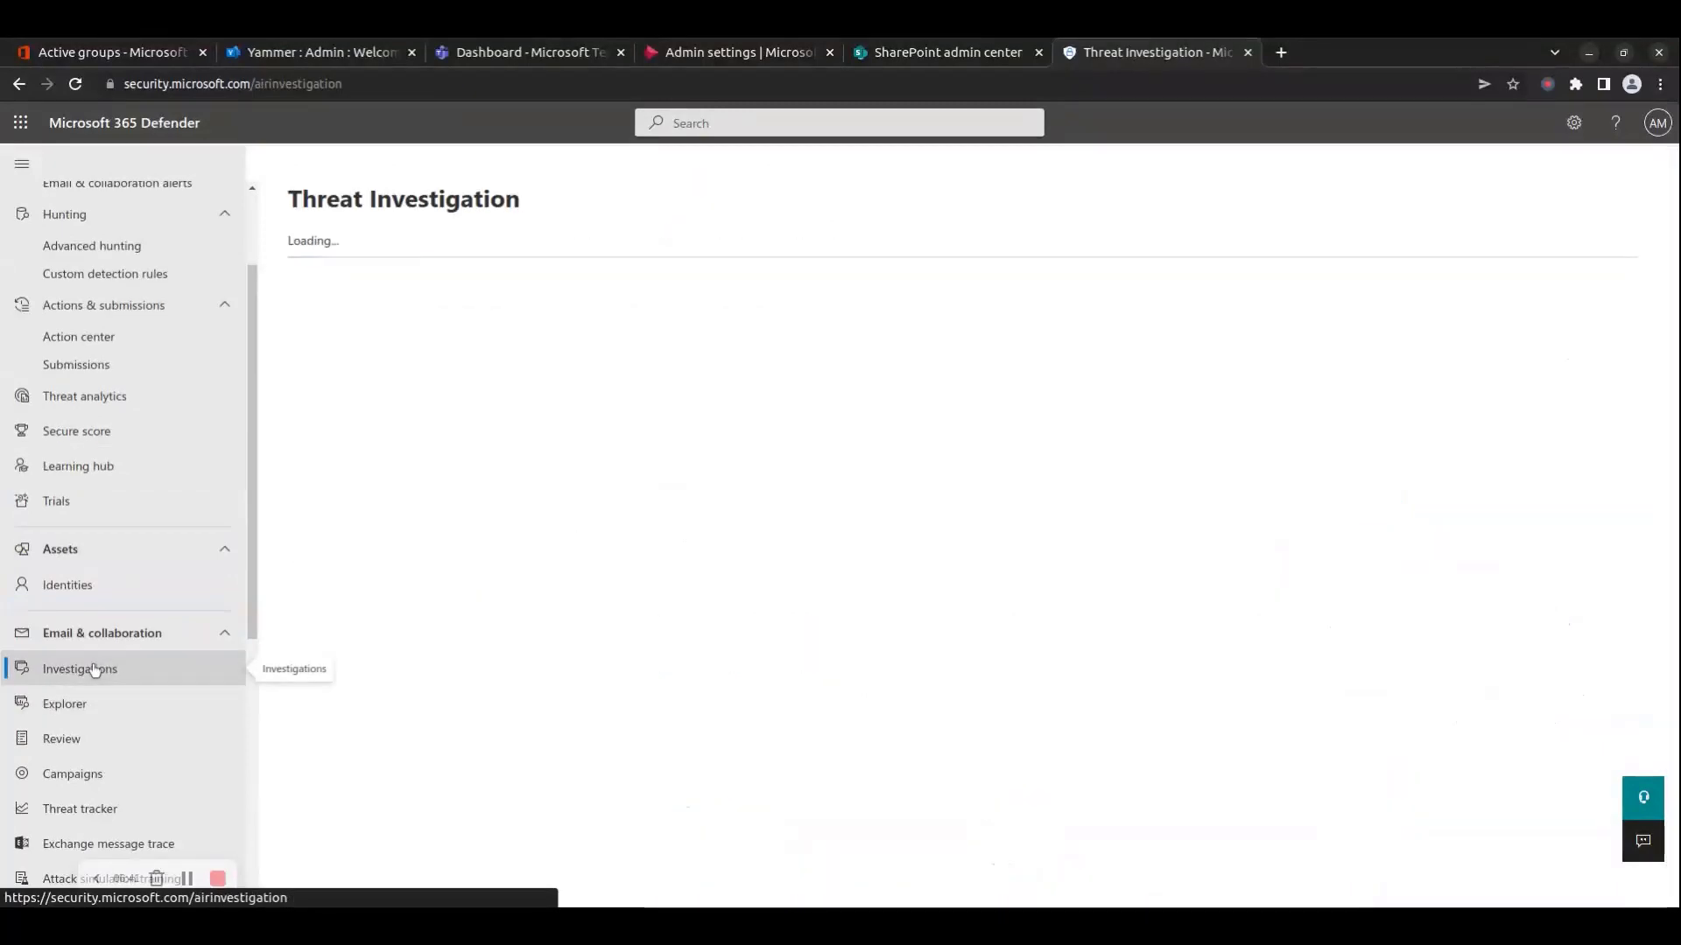
pyautogui.click(91, 814)
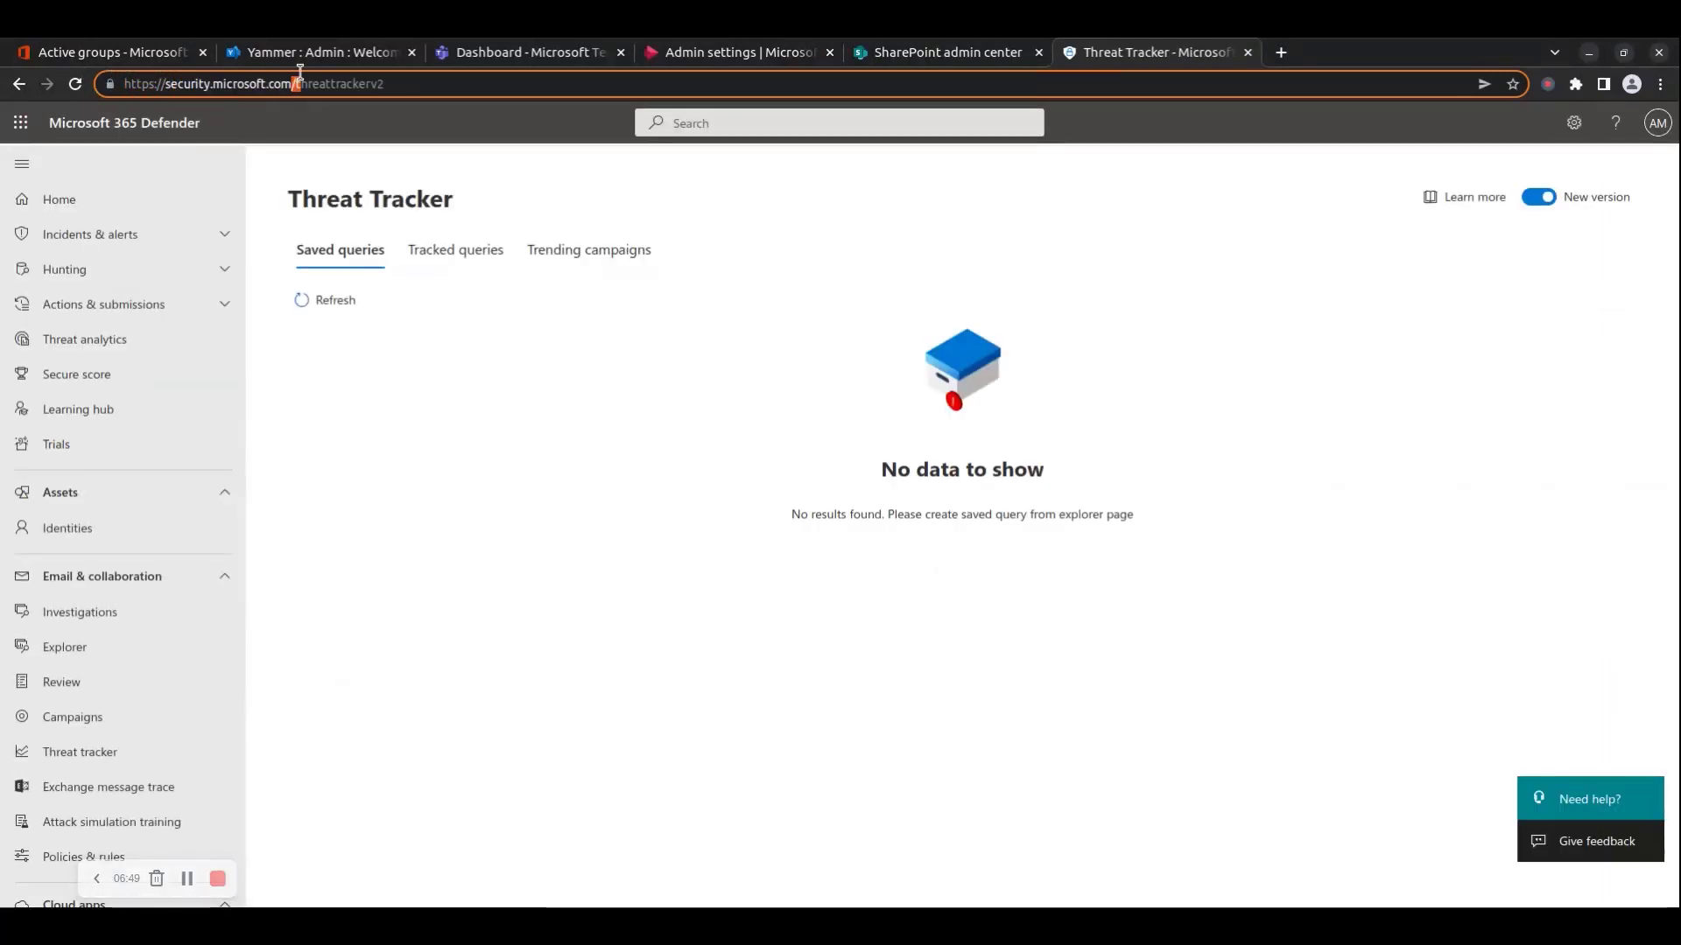
pyautogui.moveTo(109, 94); pyautogui.dragTo(149, 83)
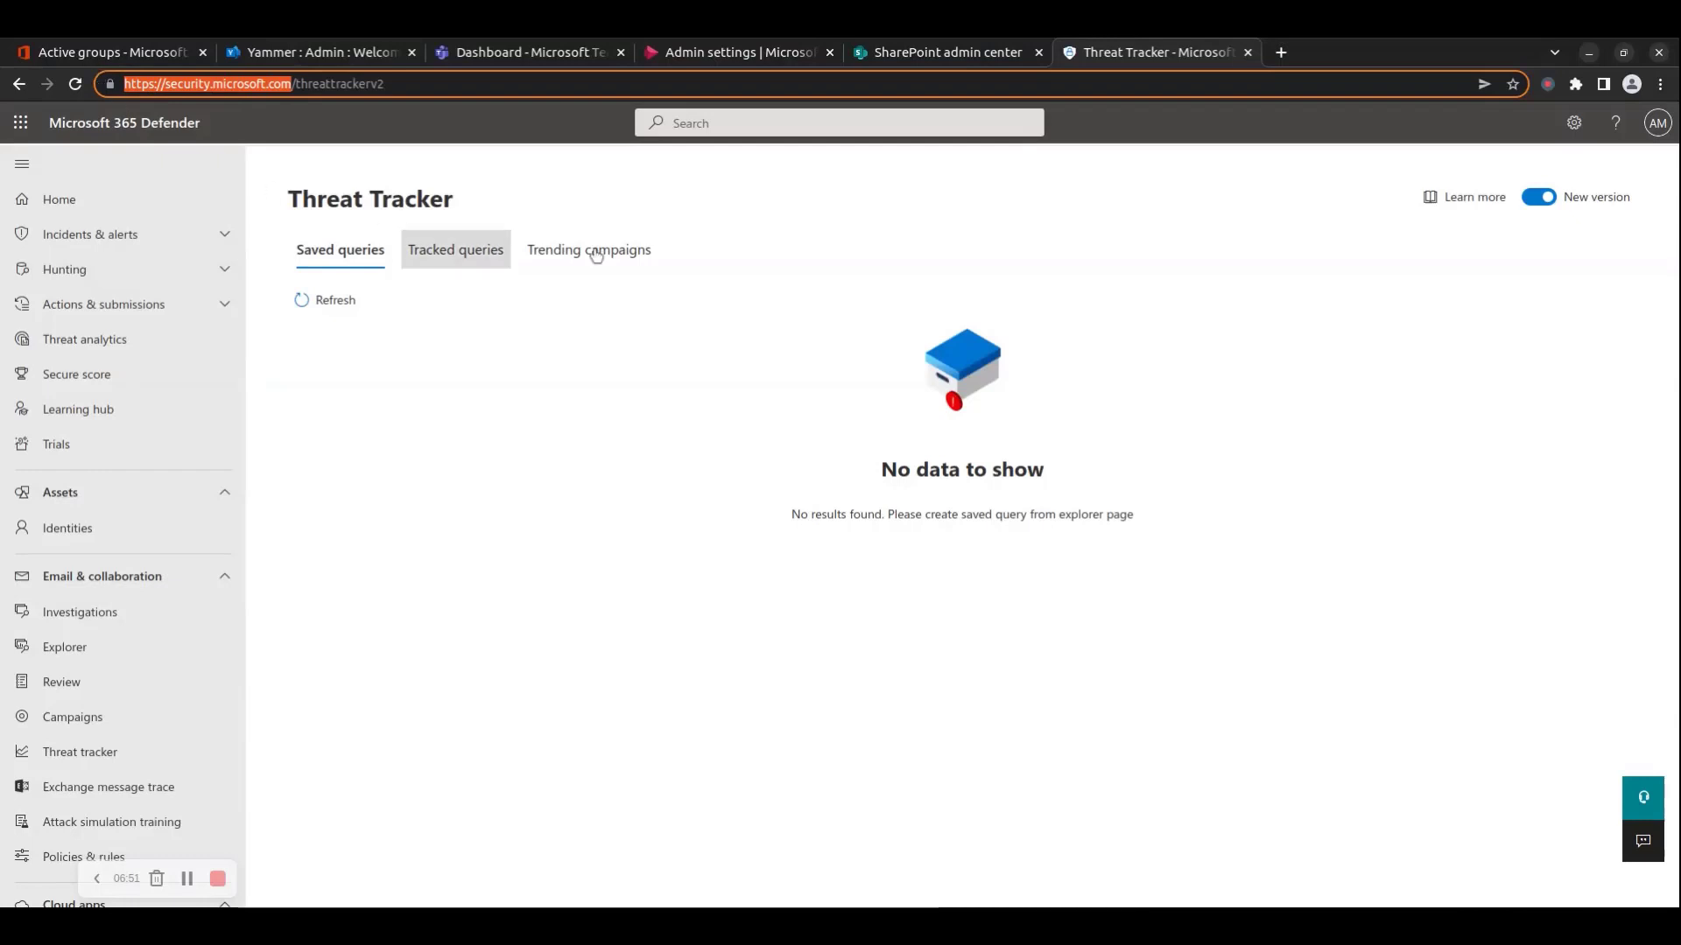
pyautogui.click(1248, 53)
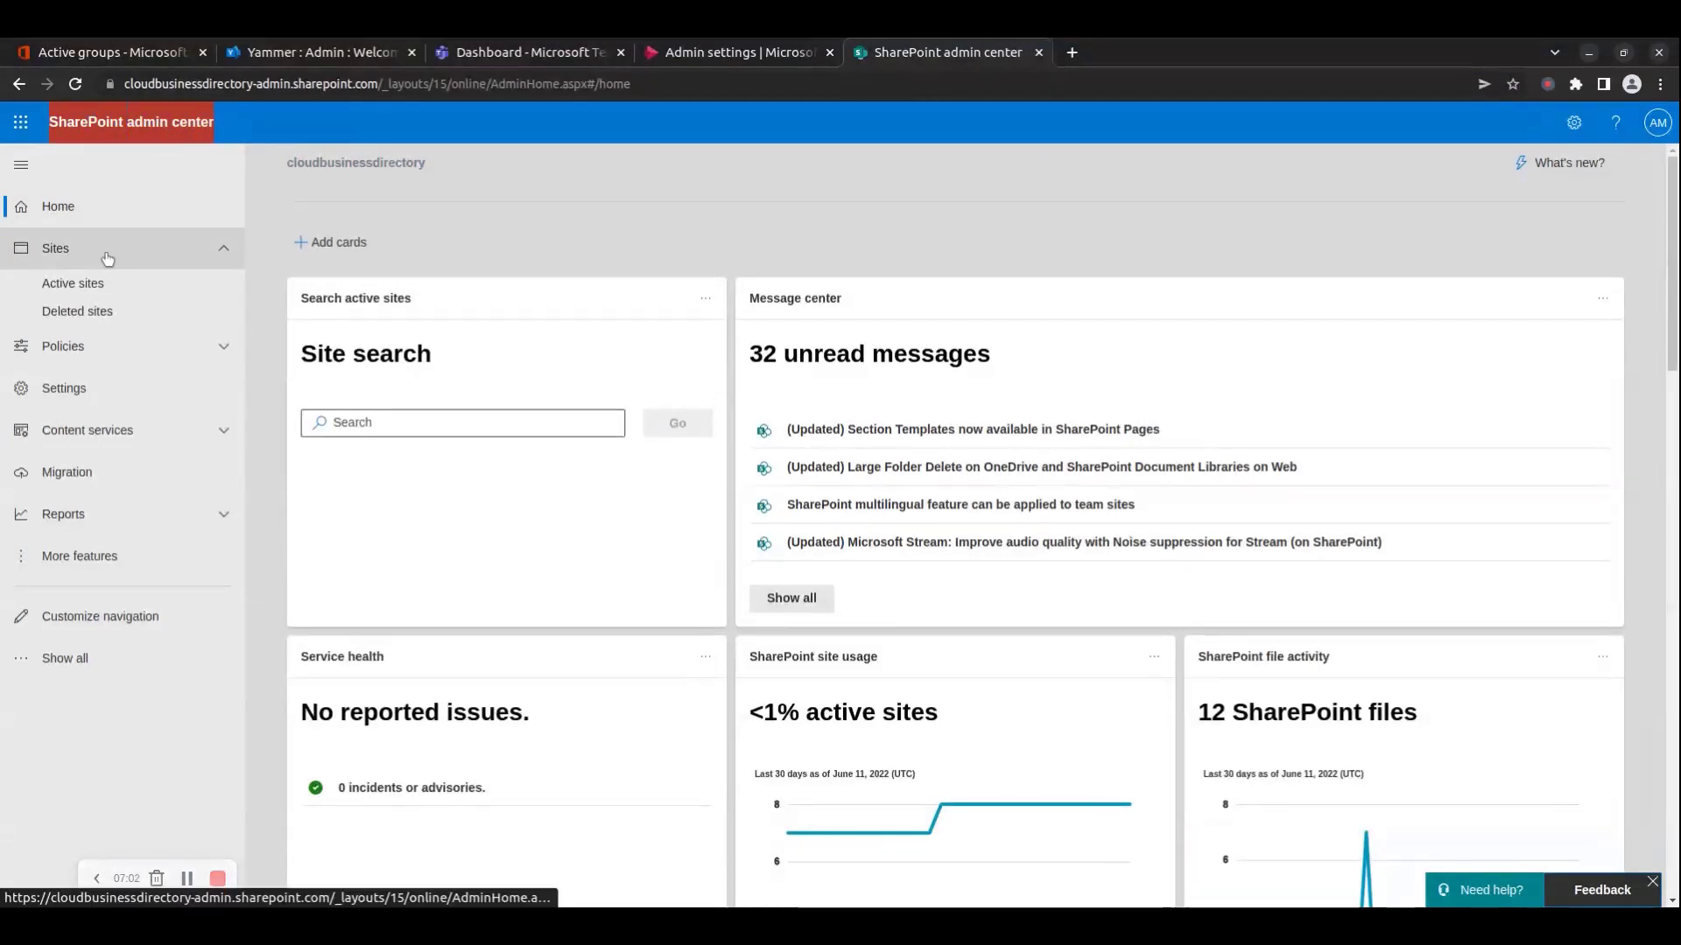
# Browse SharePoint's Active sites and Sharing policy pages, then open Migration.
pyautogui.click(110, 282)
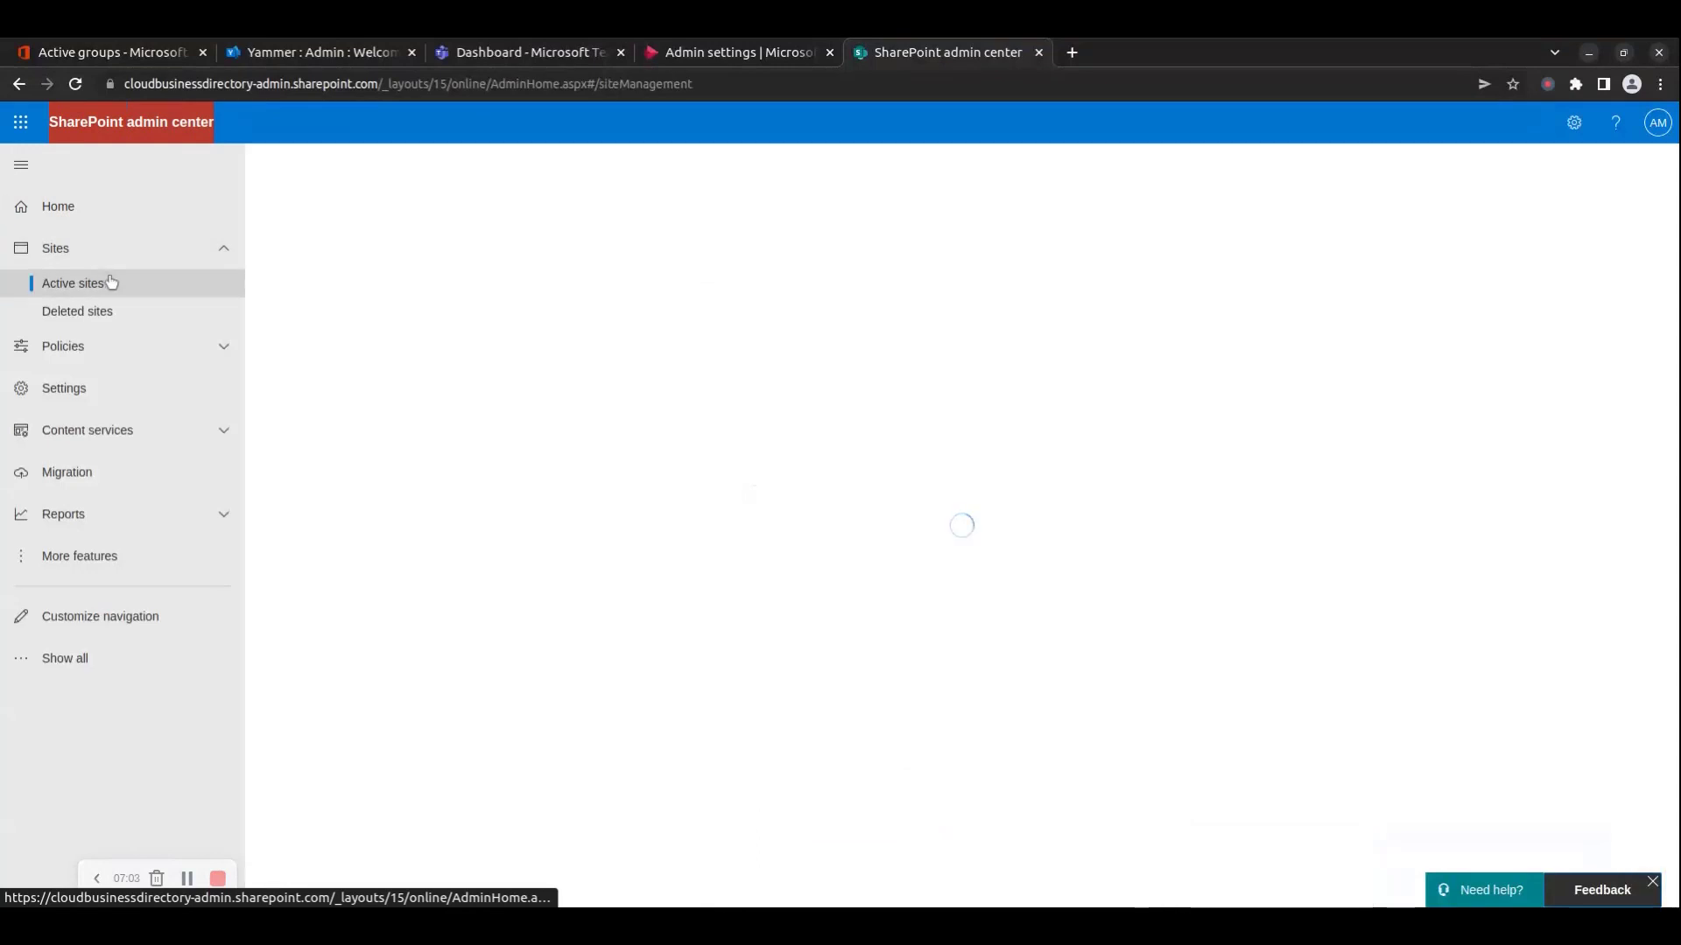
pyautogui.click(97, 350)
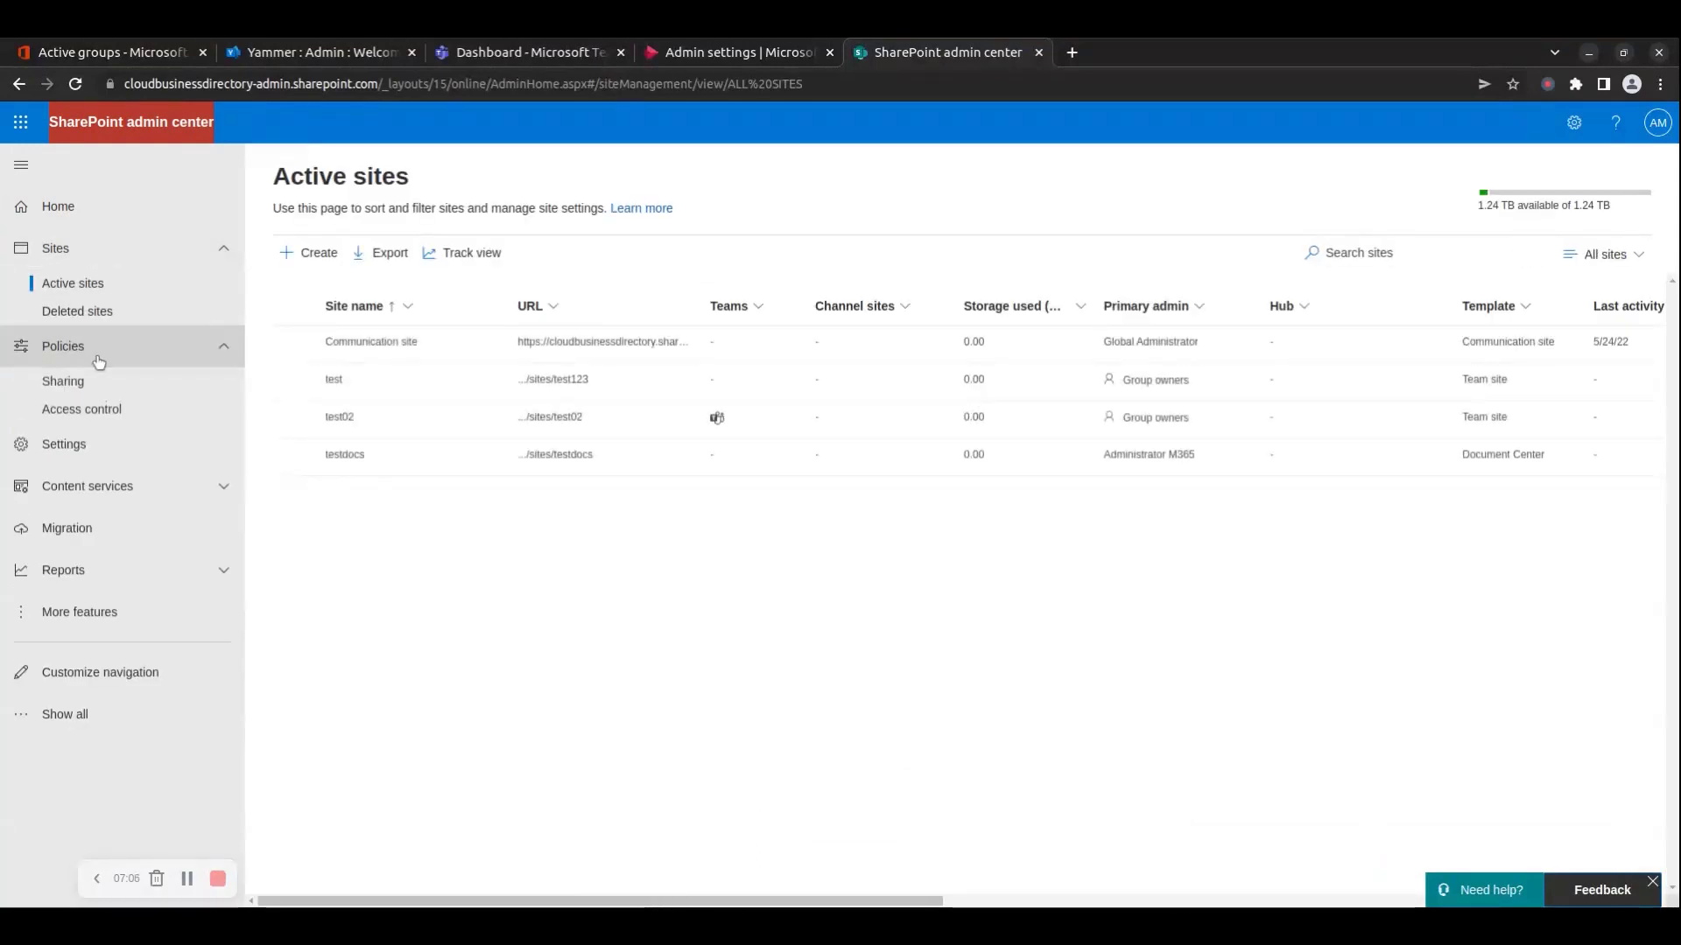
pyautogui.click(98, 385)
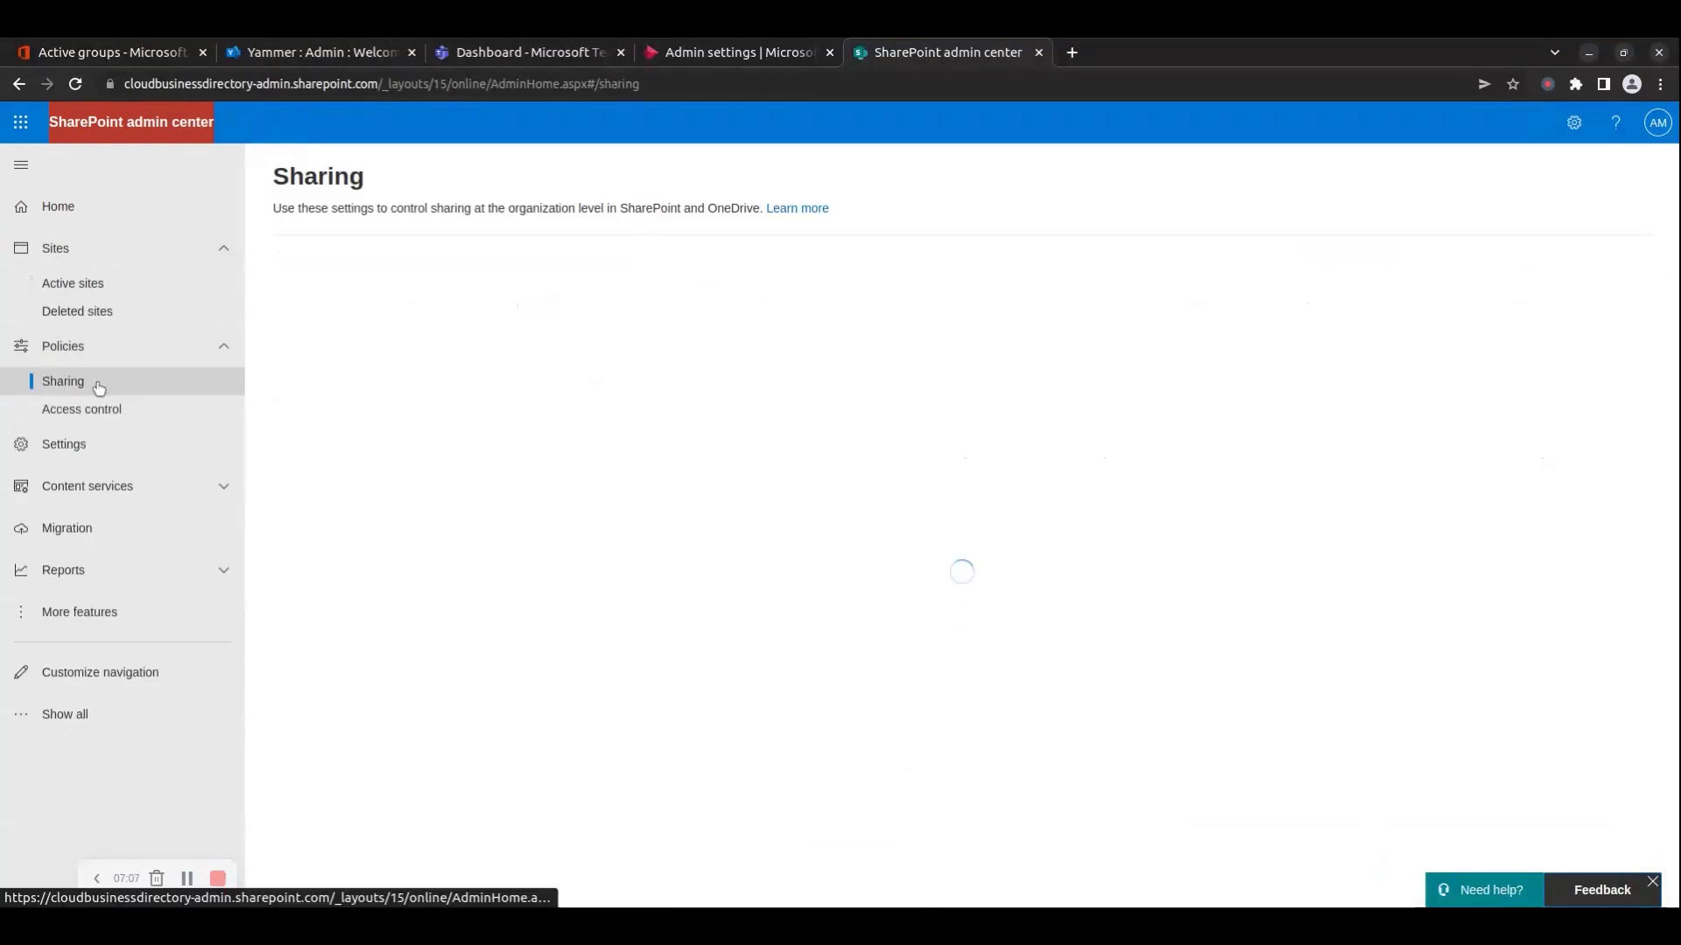
pyautogui.click(103, 495)
pyautogui.click(81, 587)
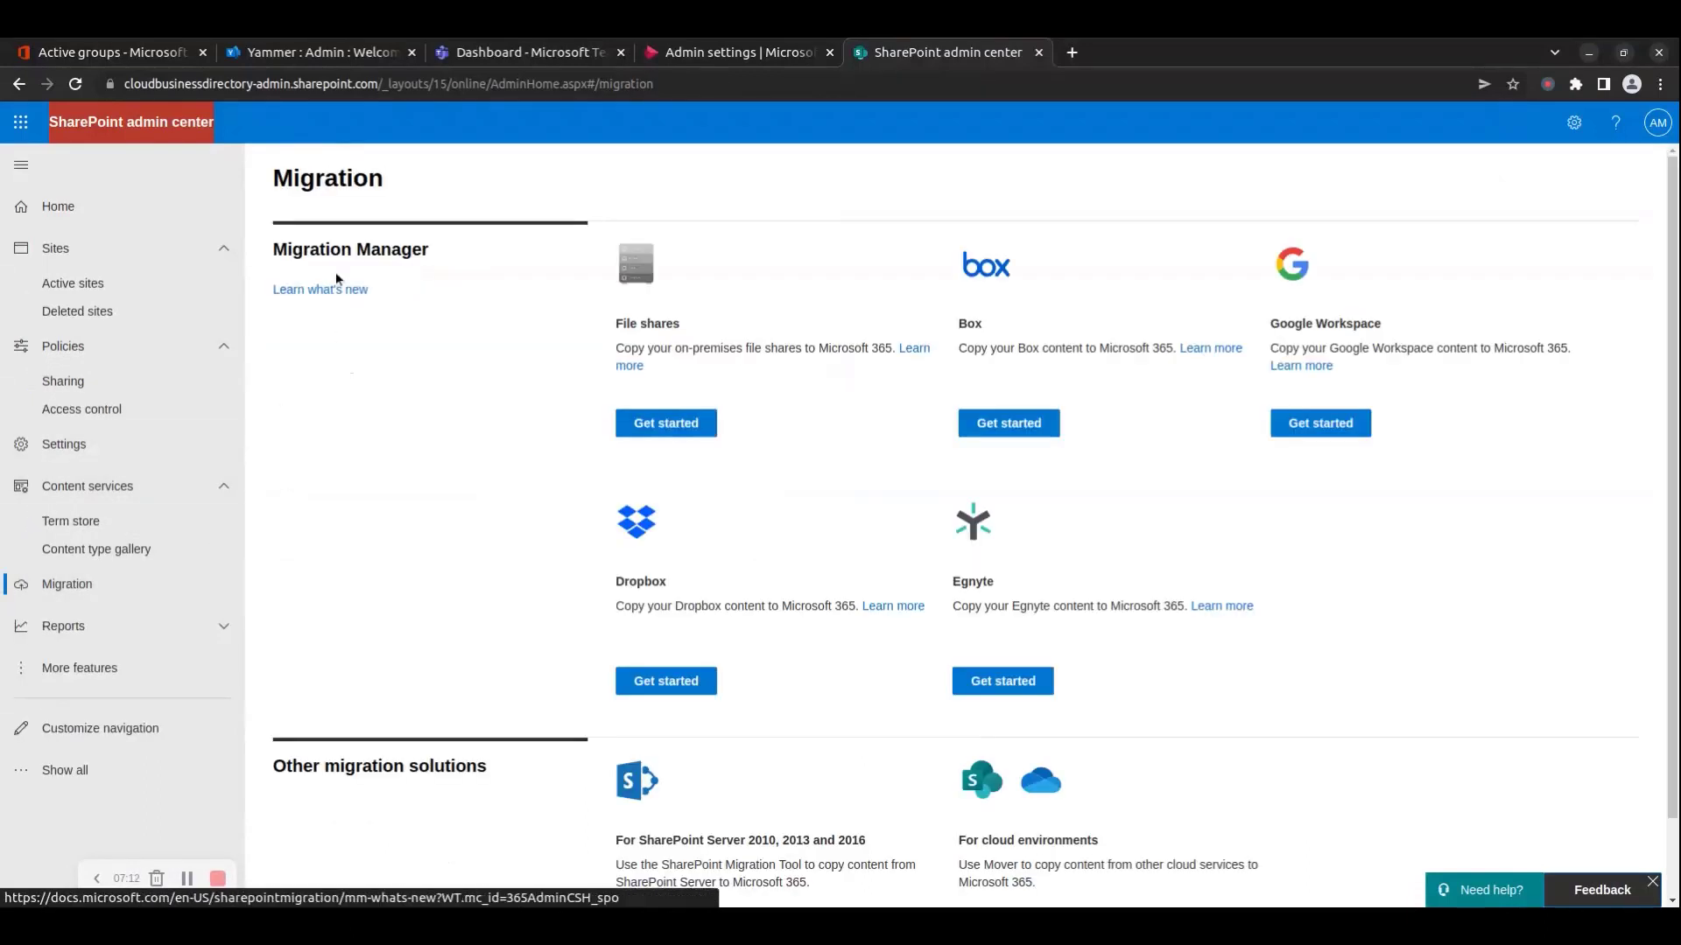
# Review Other migration solutions, highlight the address domain, and close SharePoint admin center.
pyautogui.moveTo(501, 779); pyautogui.dragTo(265, 757)
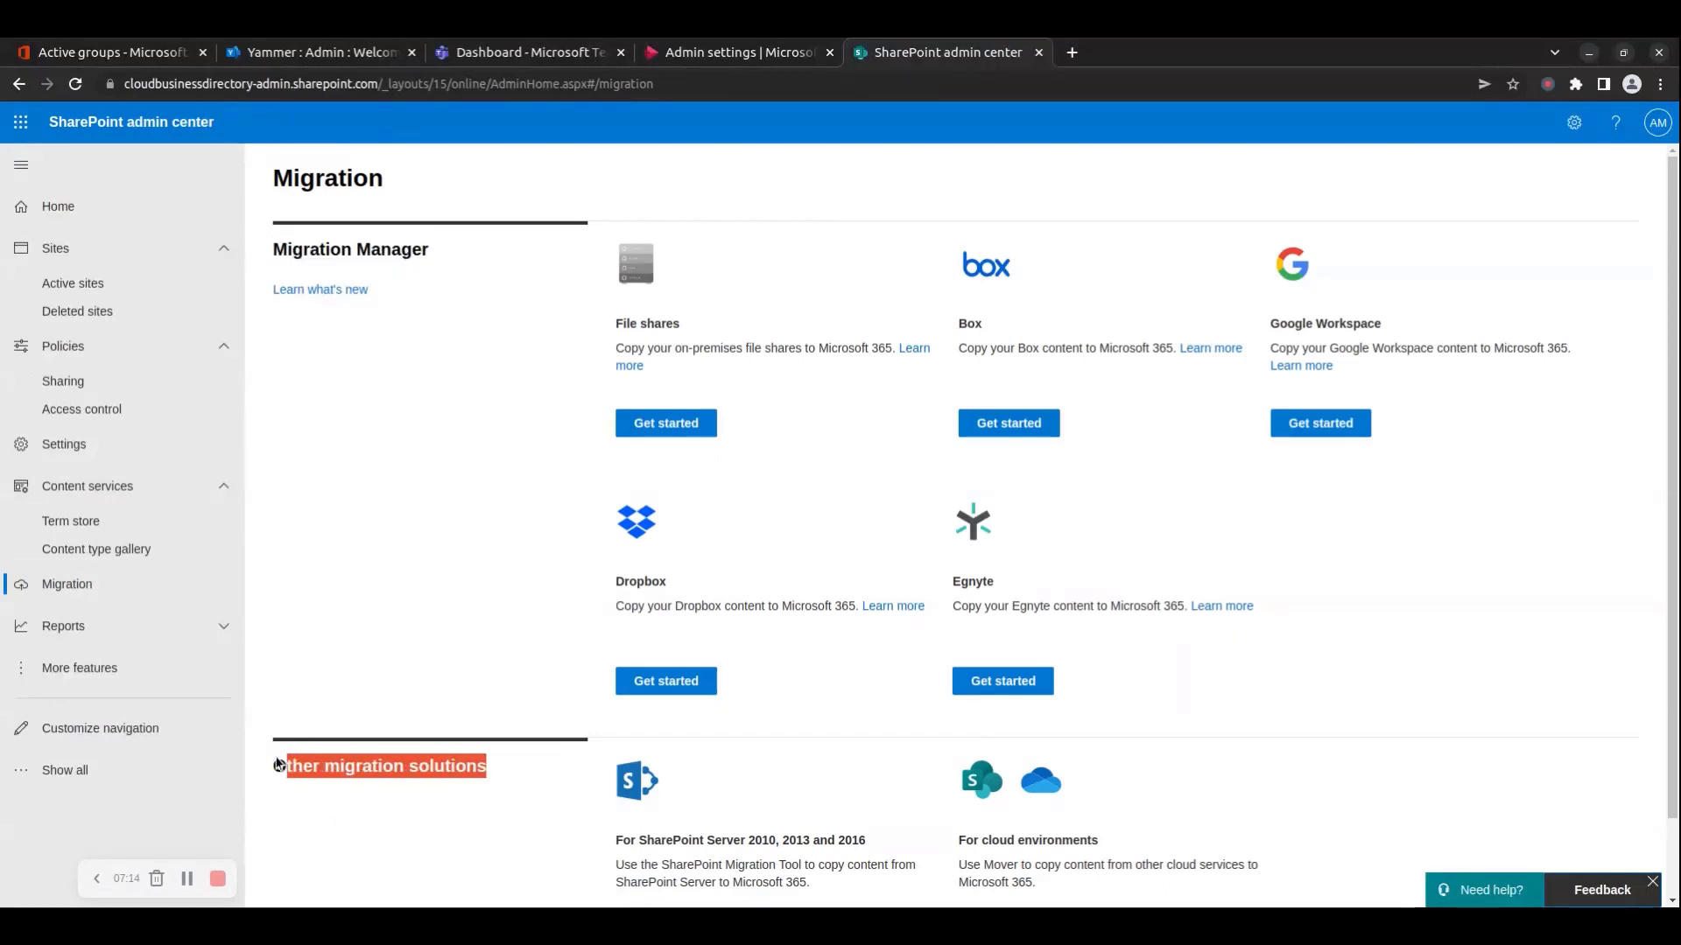
pyautogui.scroll(-2, 487, 644)
pyautogui.click(491, 515)
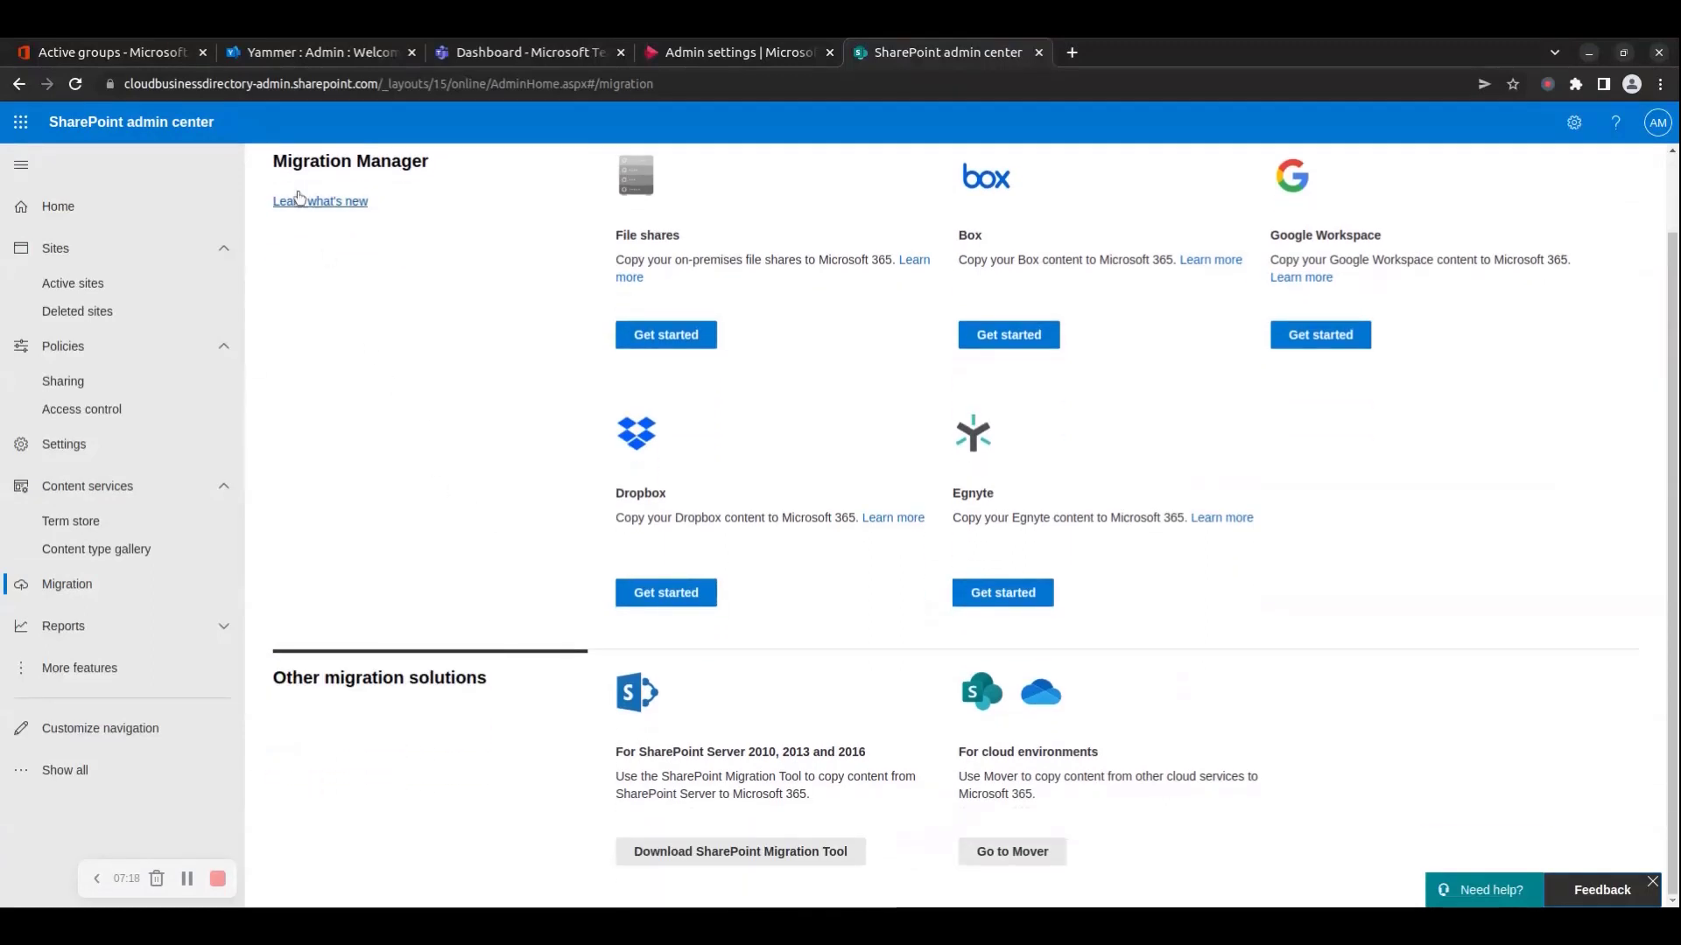
pyautogui.click(65, 770)
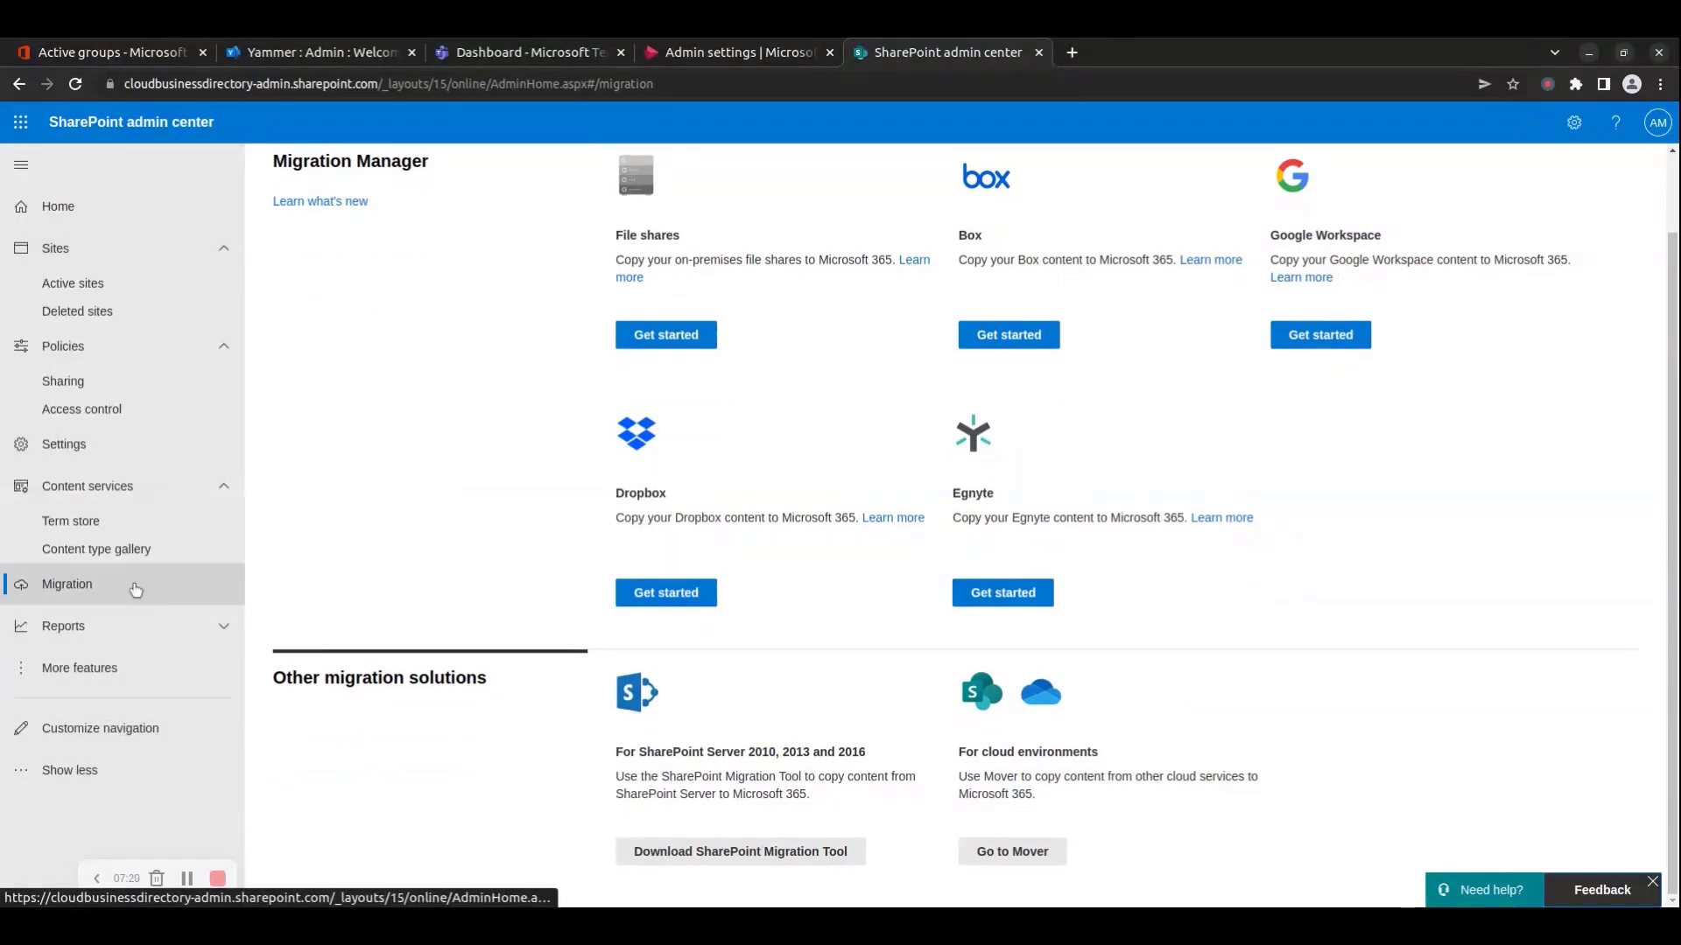
pyautogui.click(210, 84)
pyautogui.click(298, 84)
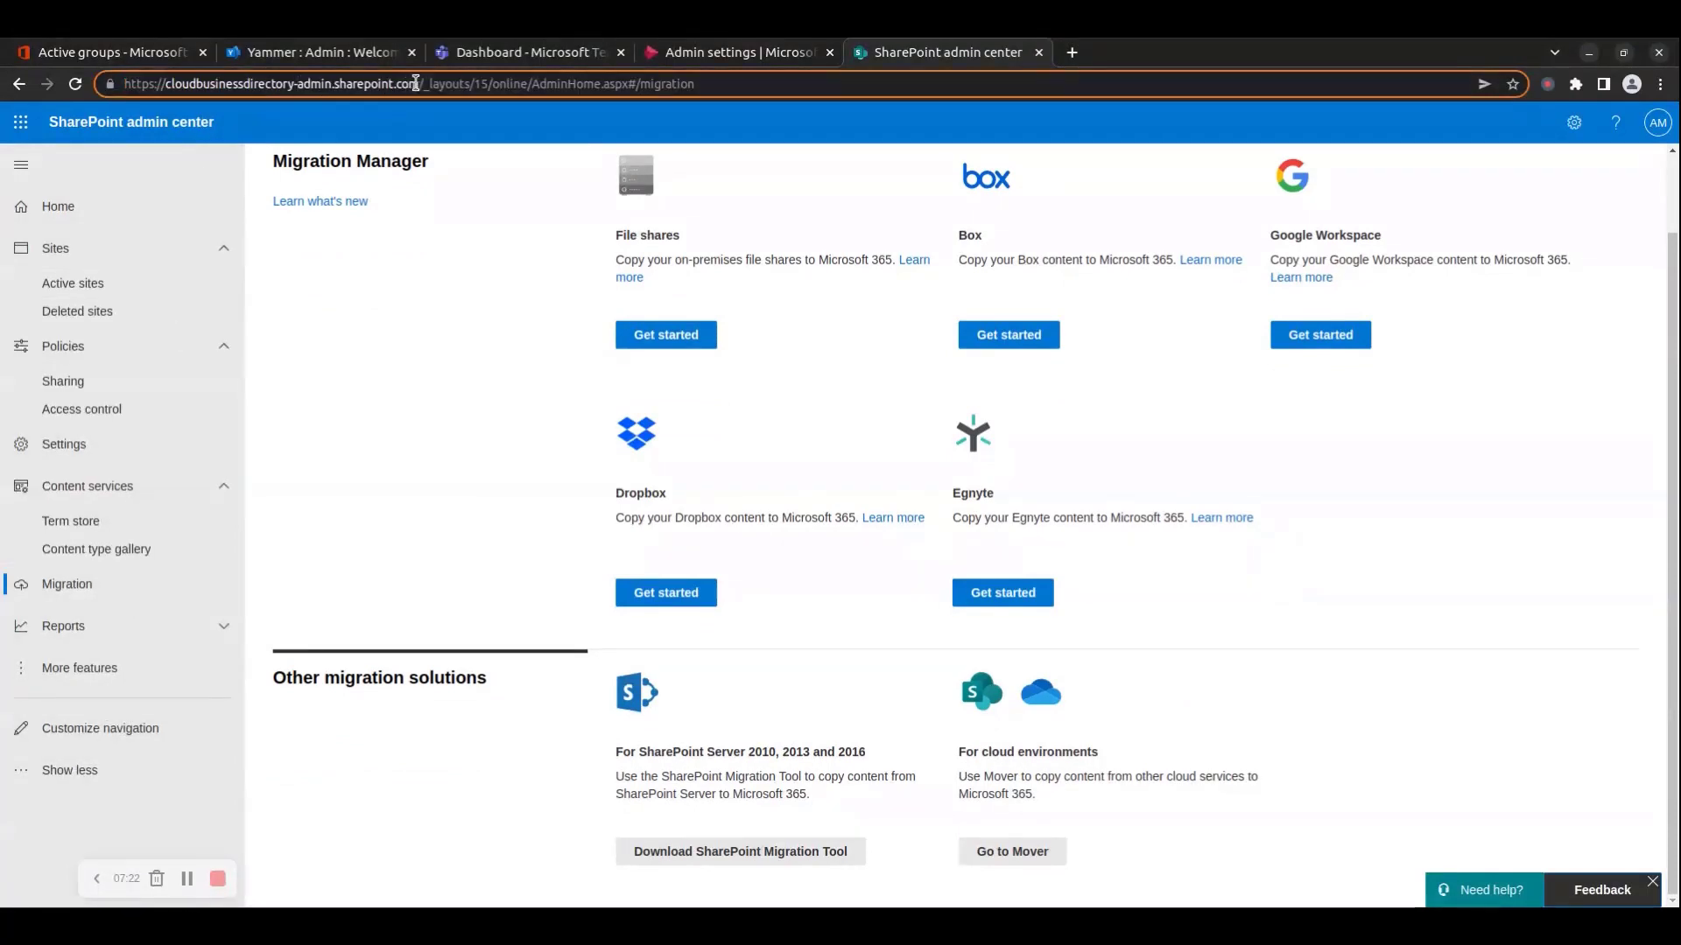
pyautogui.moveTo(416, 84)
pyautogui.mouseDown()
pyautogui.moveTo(180, 102)
pyautogui.moveTo(327, 84)
pyautogui.mouseUp()
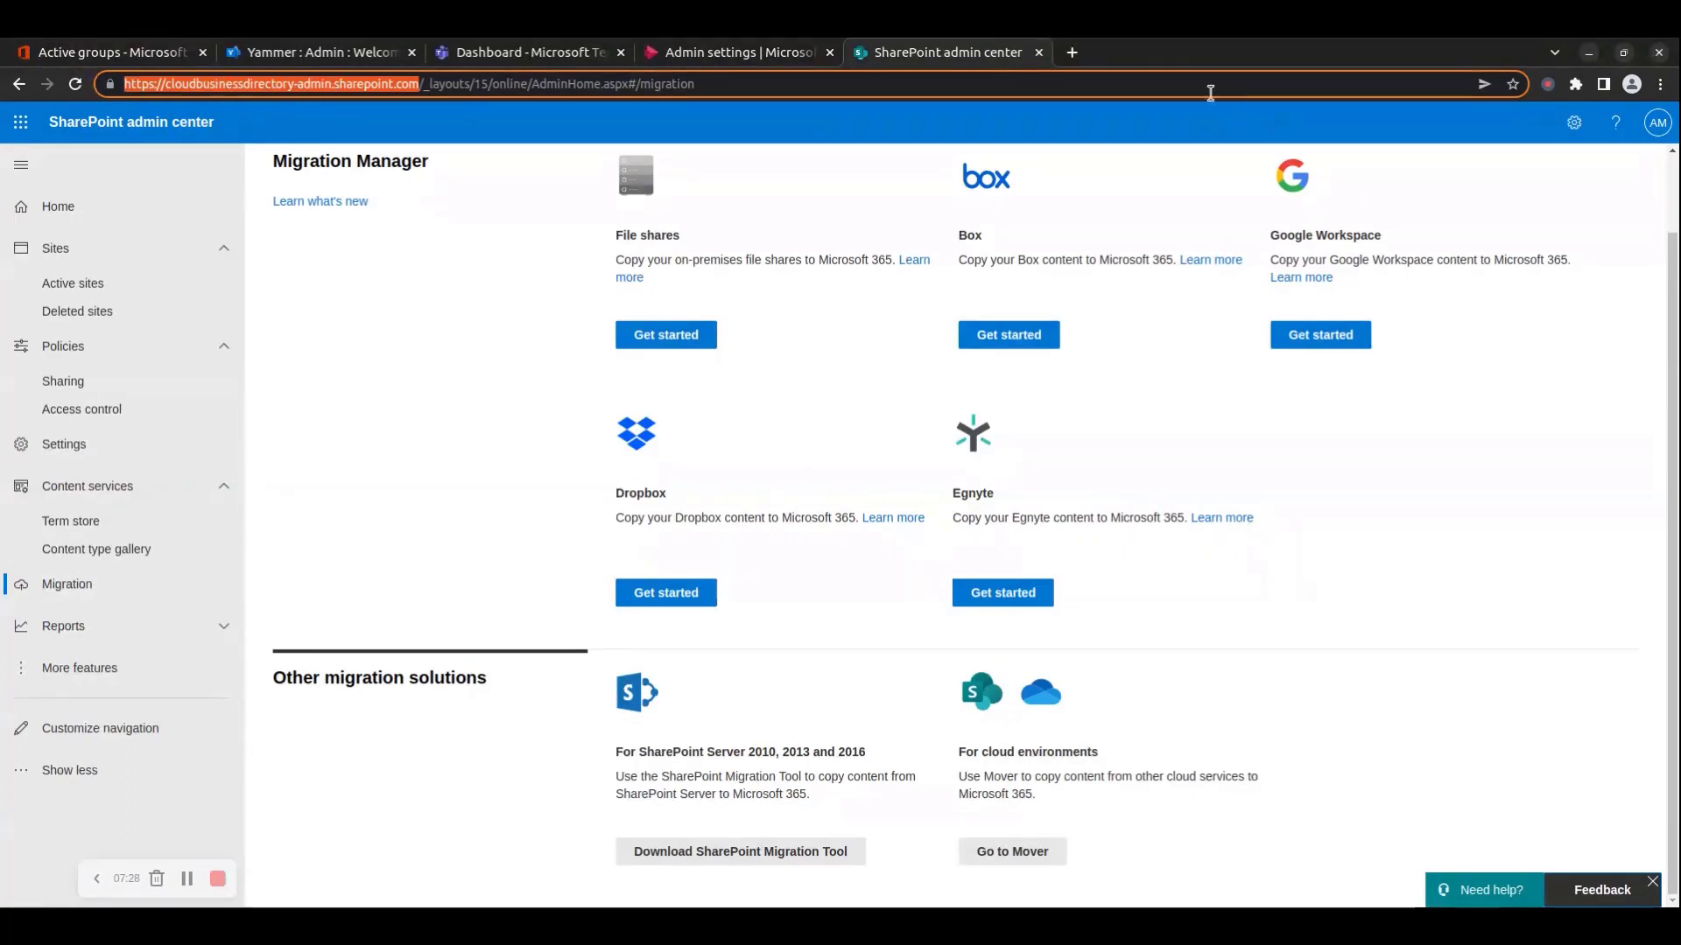
pyautogui.click(1038, 53)
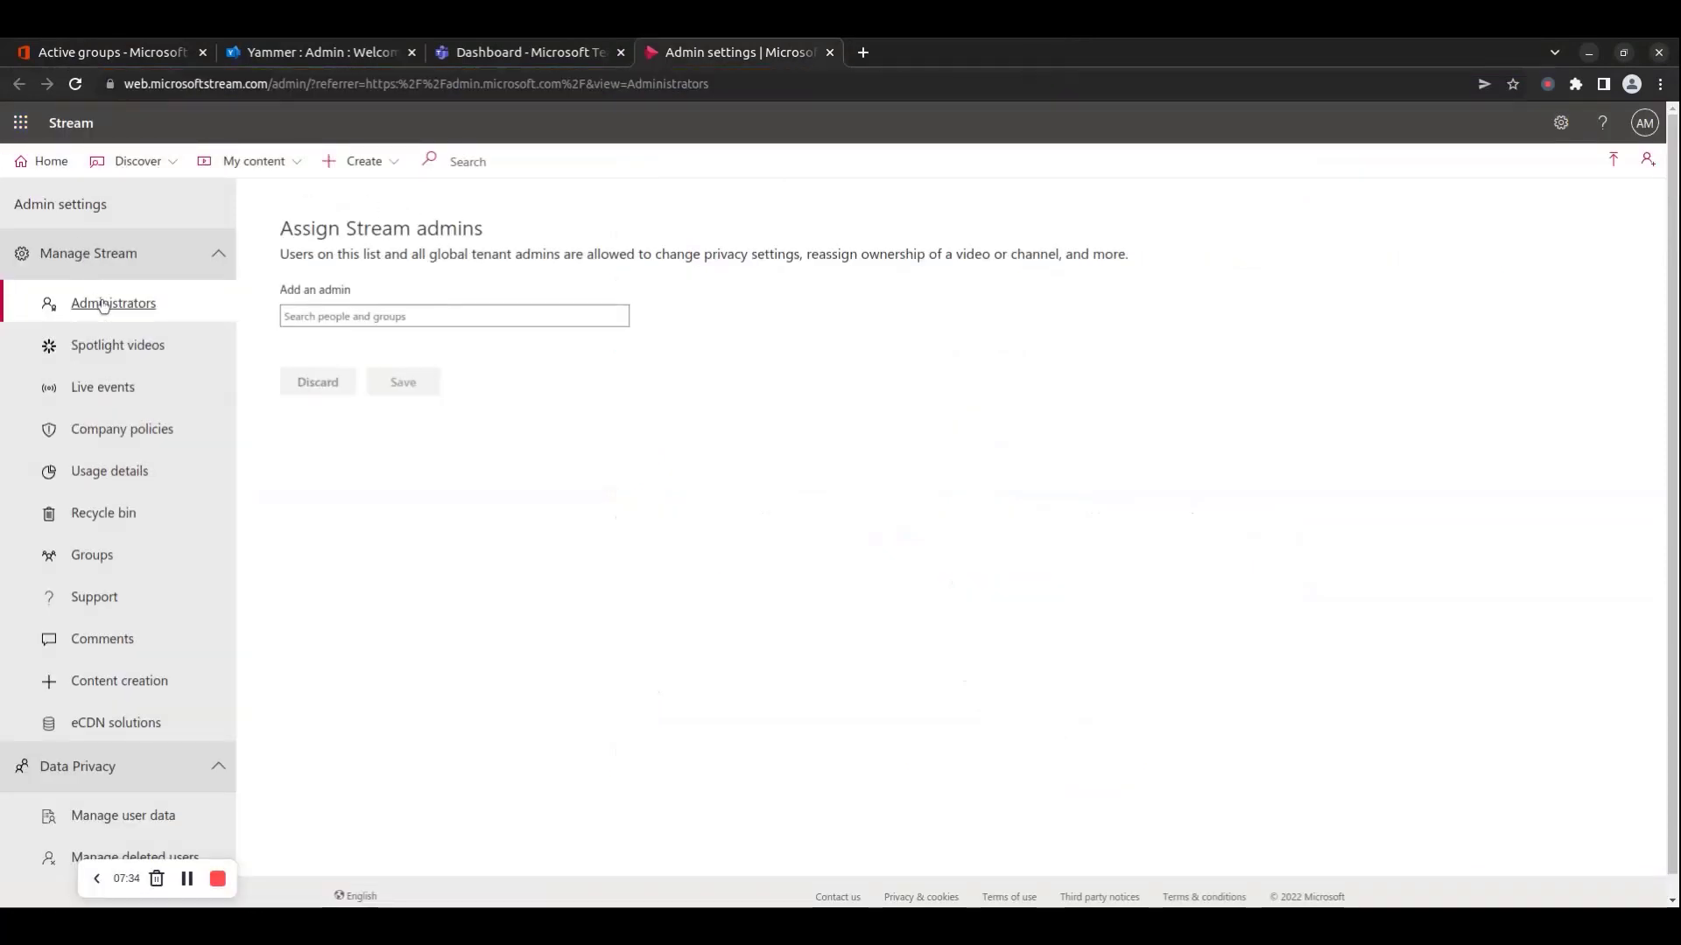
# Visit Stream Home, go back, then view Spotlight videos, Live events and Company policies.
pyautogui.click(50, 162)
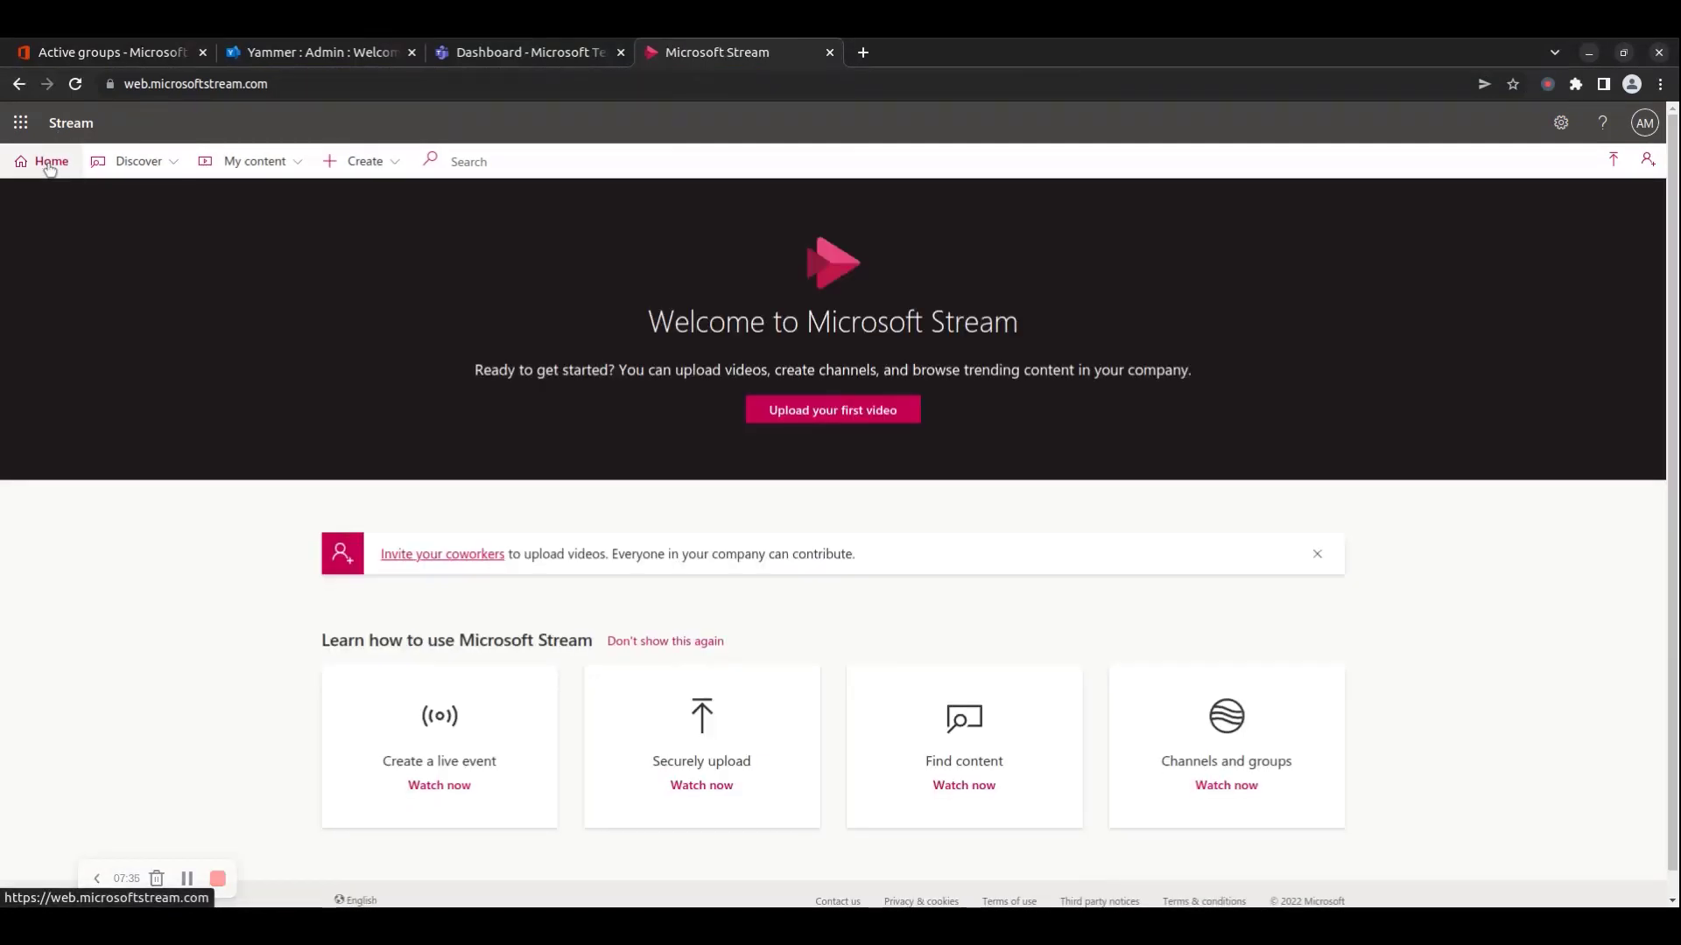
pyautogui.hotkey('alt', 'Left')
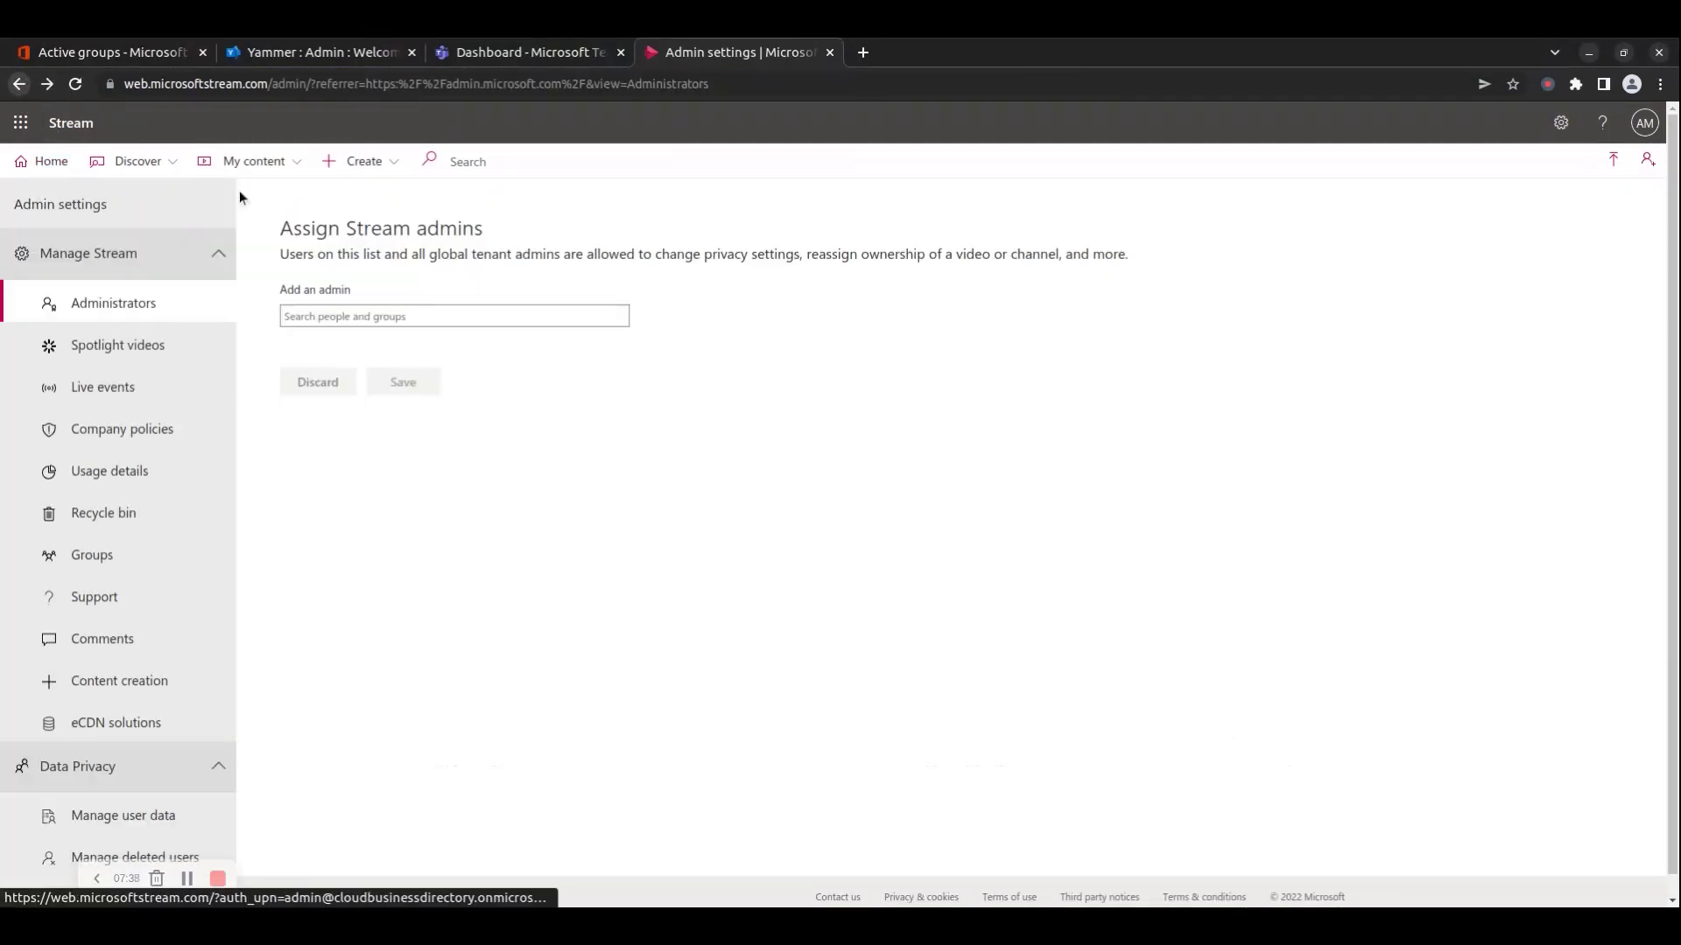
pyautogui.click(112, 347)
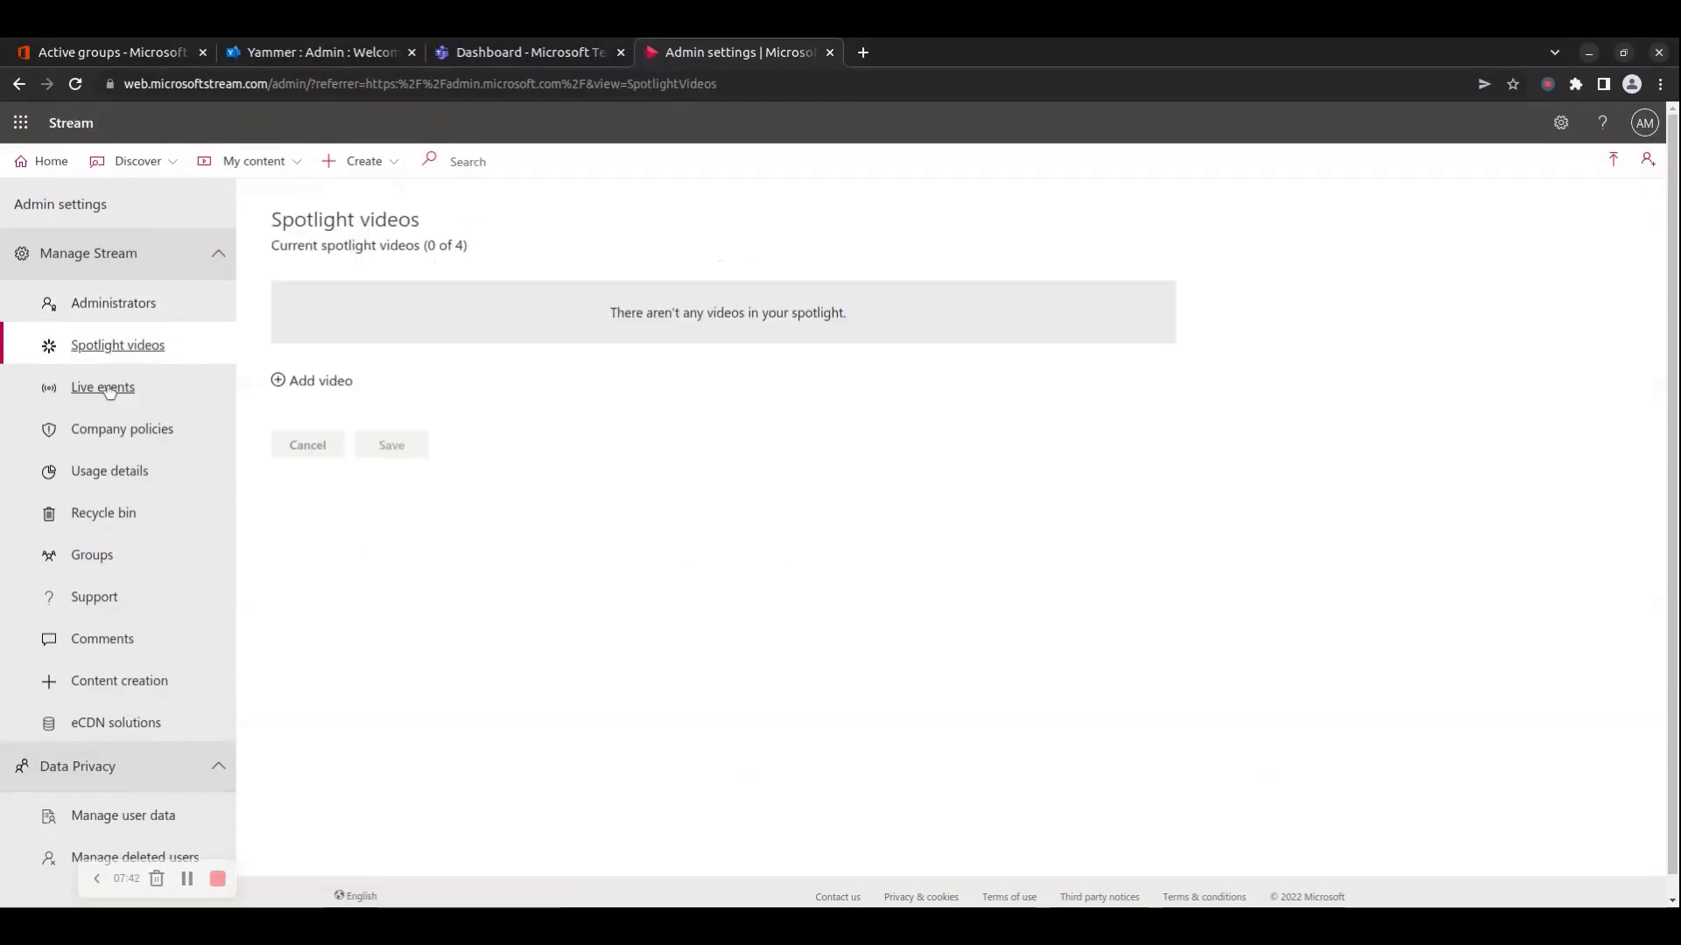
pyautogui.click(111, 388)
pyautogui.click(123, 431)
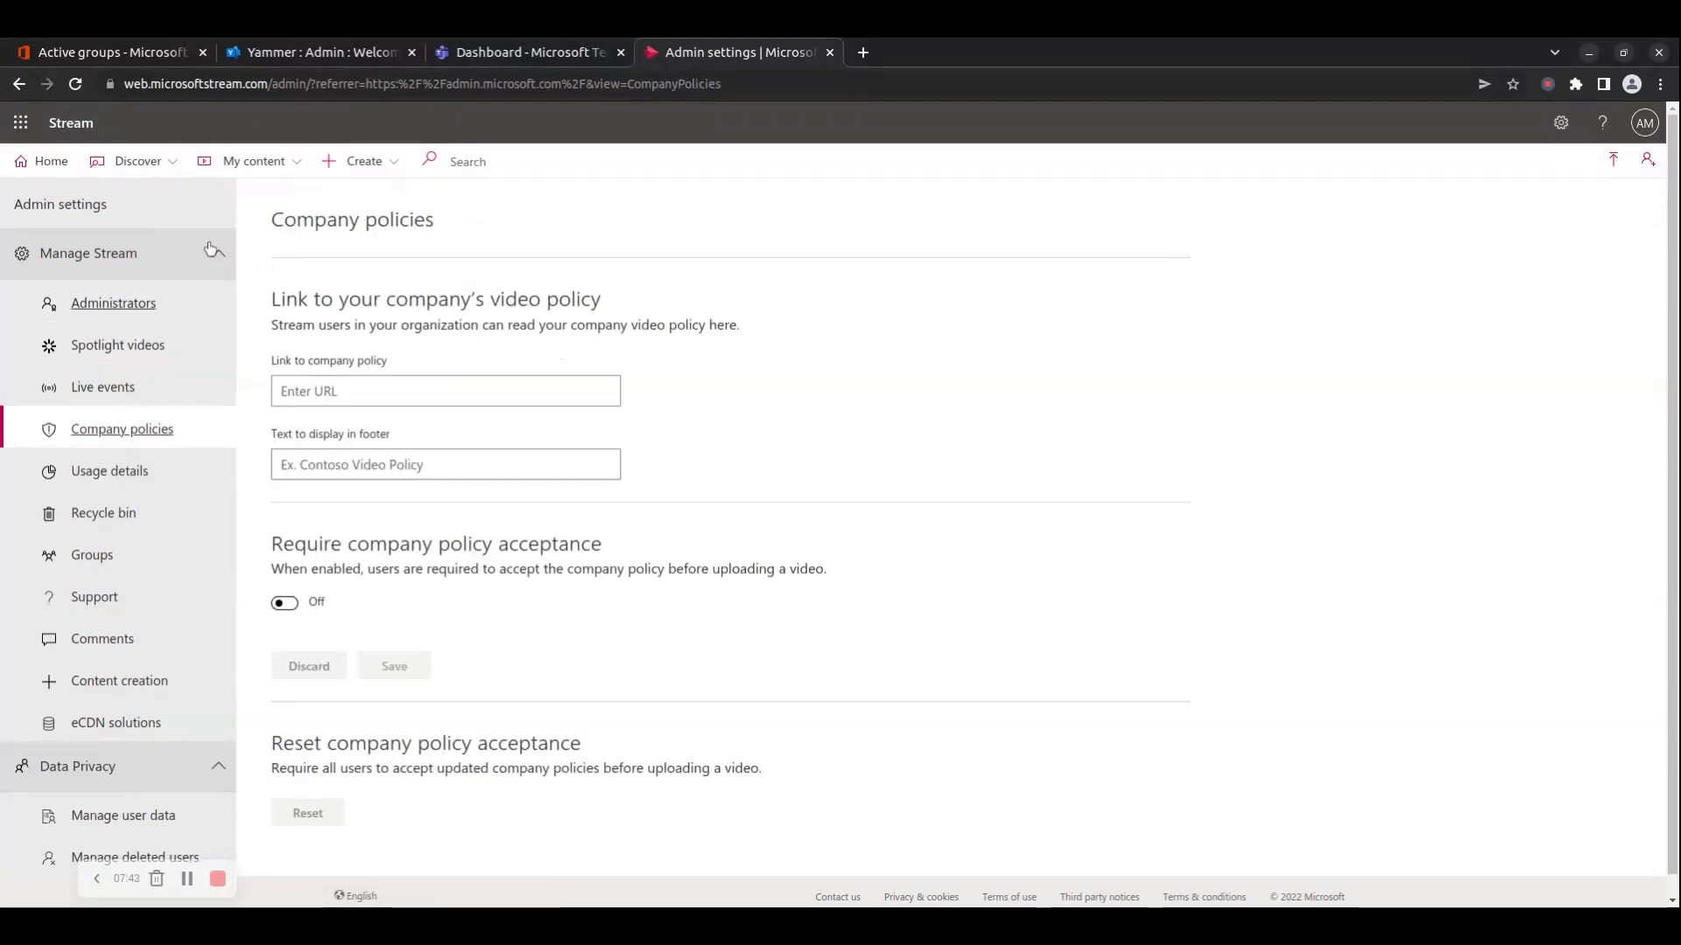
# Highlight the Stream admin address and close the Stream admin settings tab.
pyautogui.click(214, 85)
pyautogui.click(274, 85)
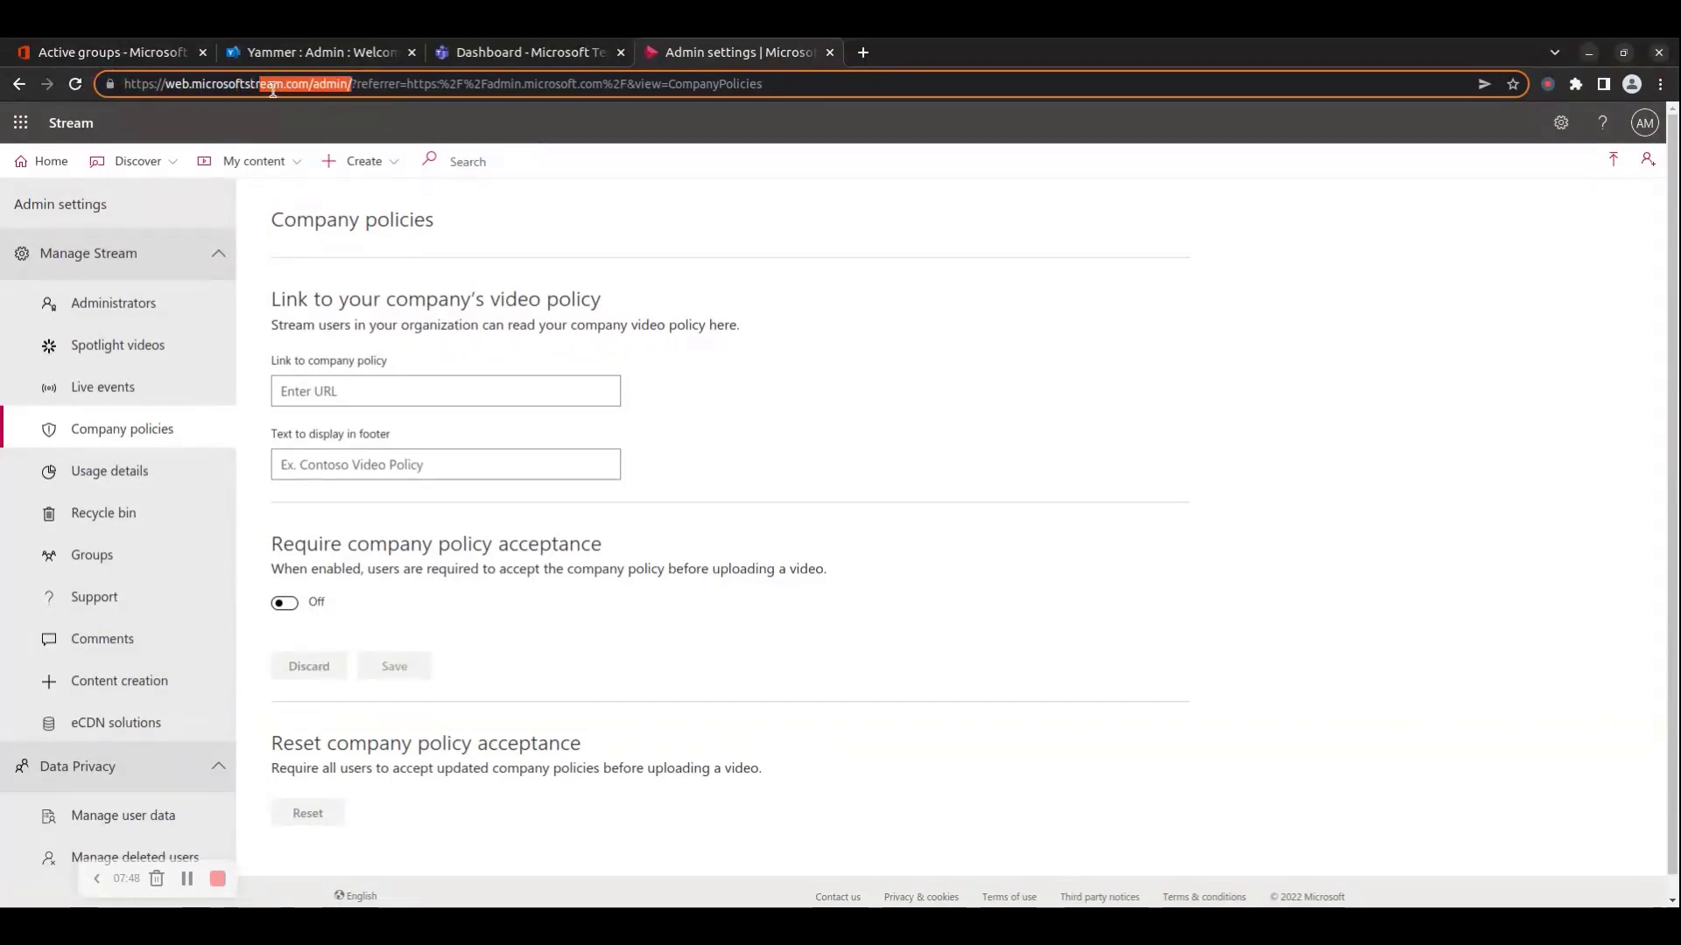
pyautogui.moveTo(240, 88); pyautogui.dragTo(82, 87)
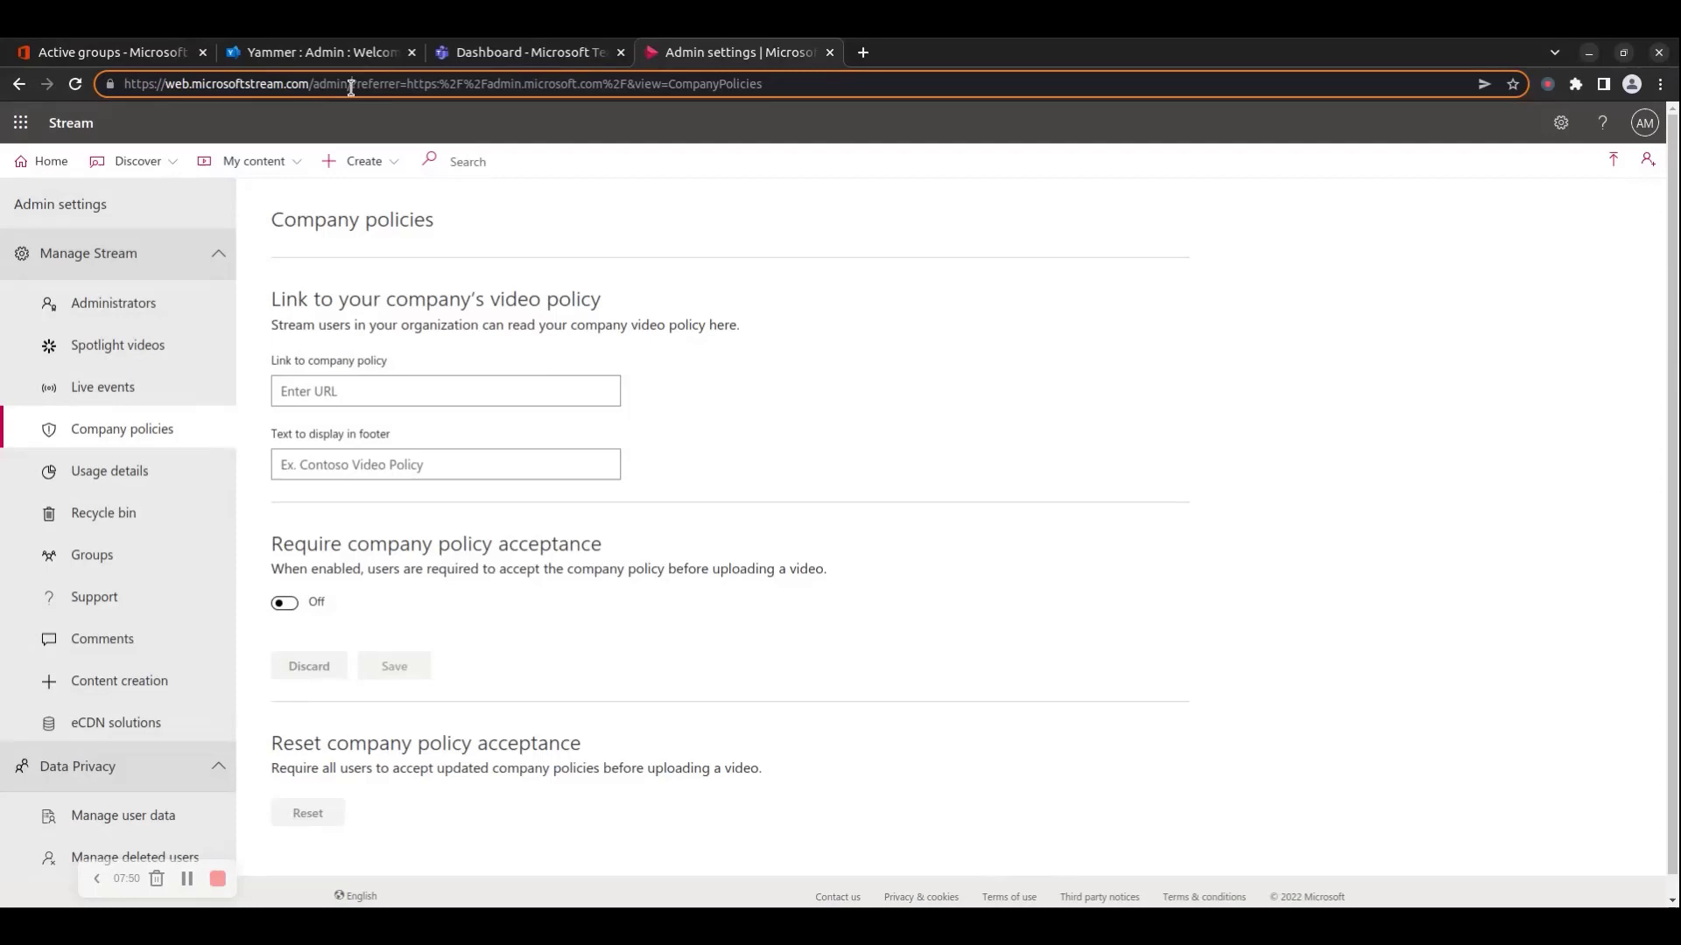
pyautogui.click(830, 53)
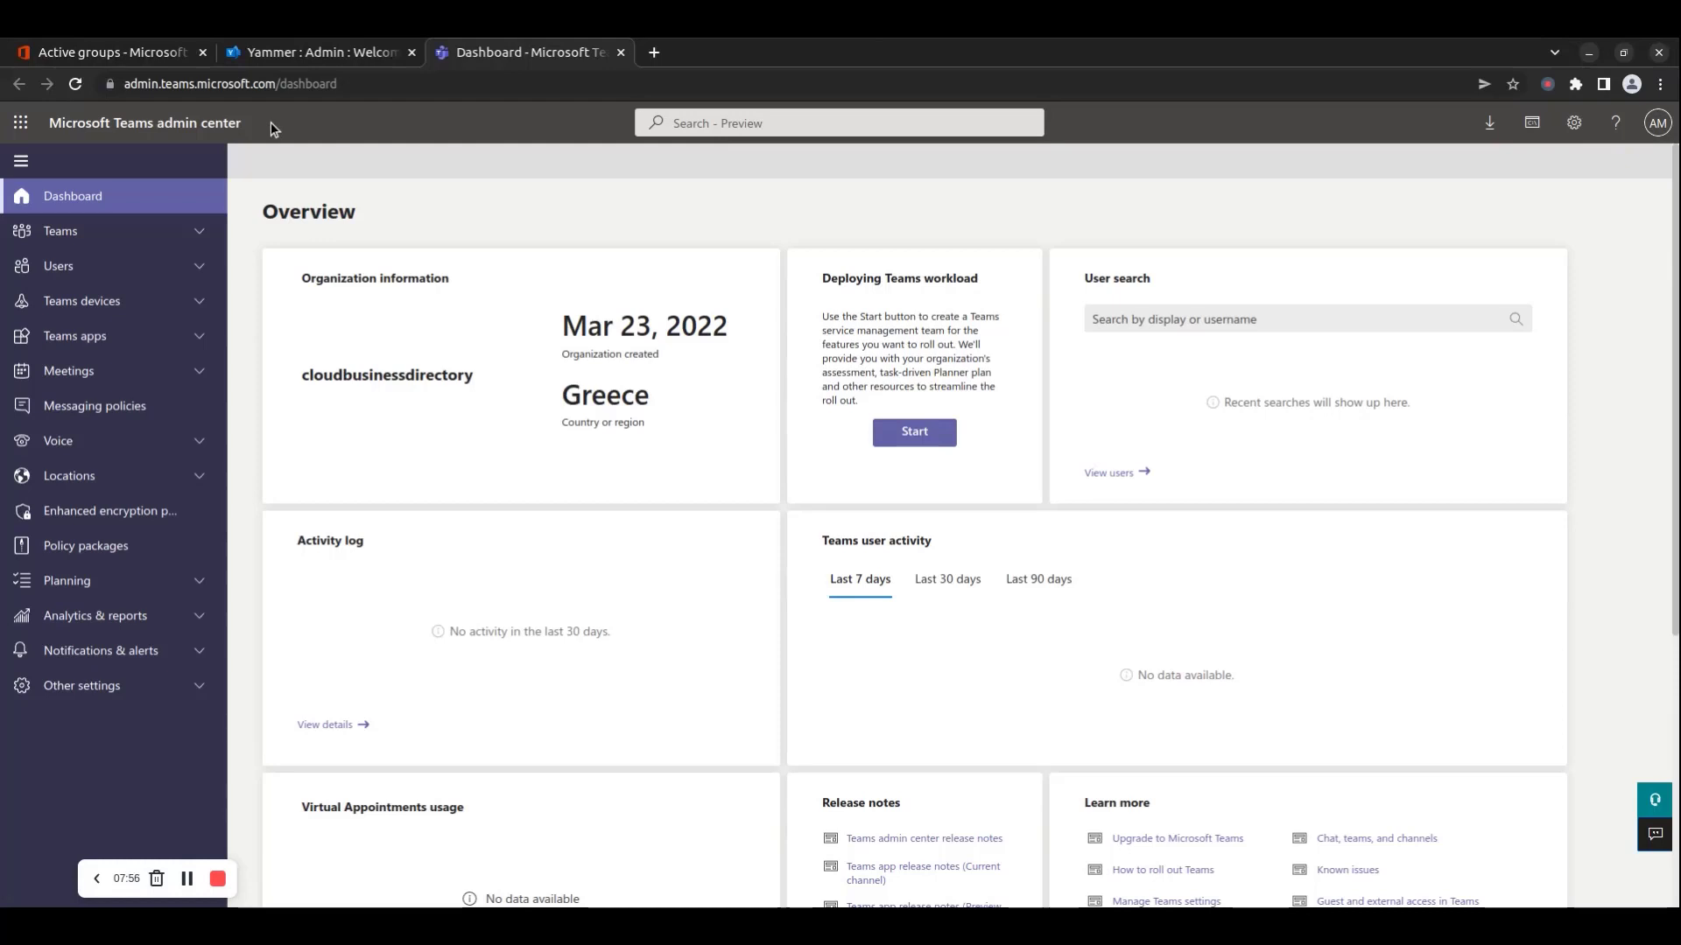
# Expand the Teams, Users, Teams devices, Teams apps and Meetings groups, then view Messaging policies.
pyautogui.moveTo(271, 125); pyautogui.dragTo(13, 123)
pyautogui.click(94, 232)
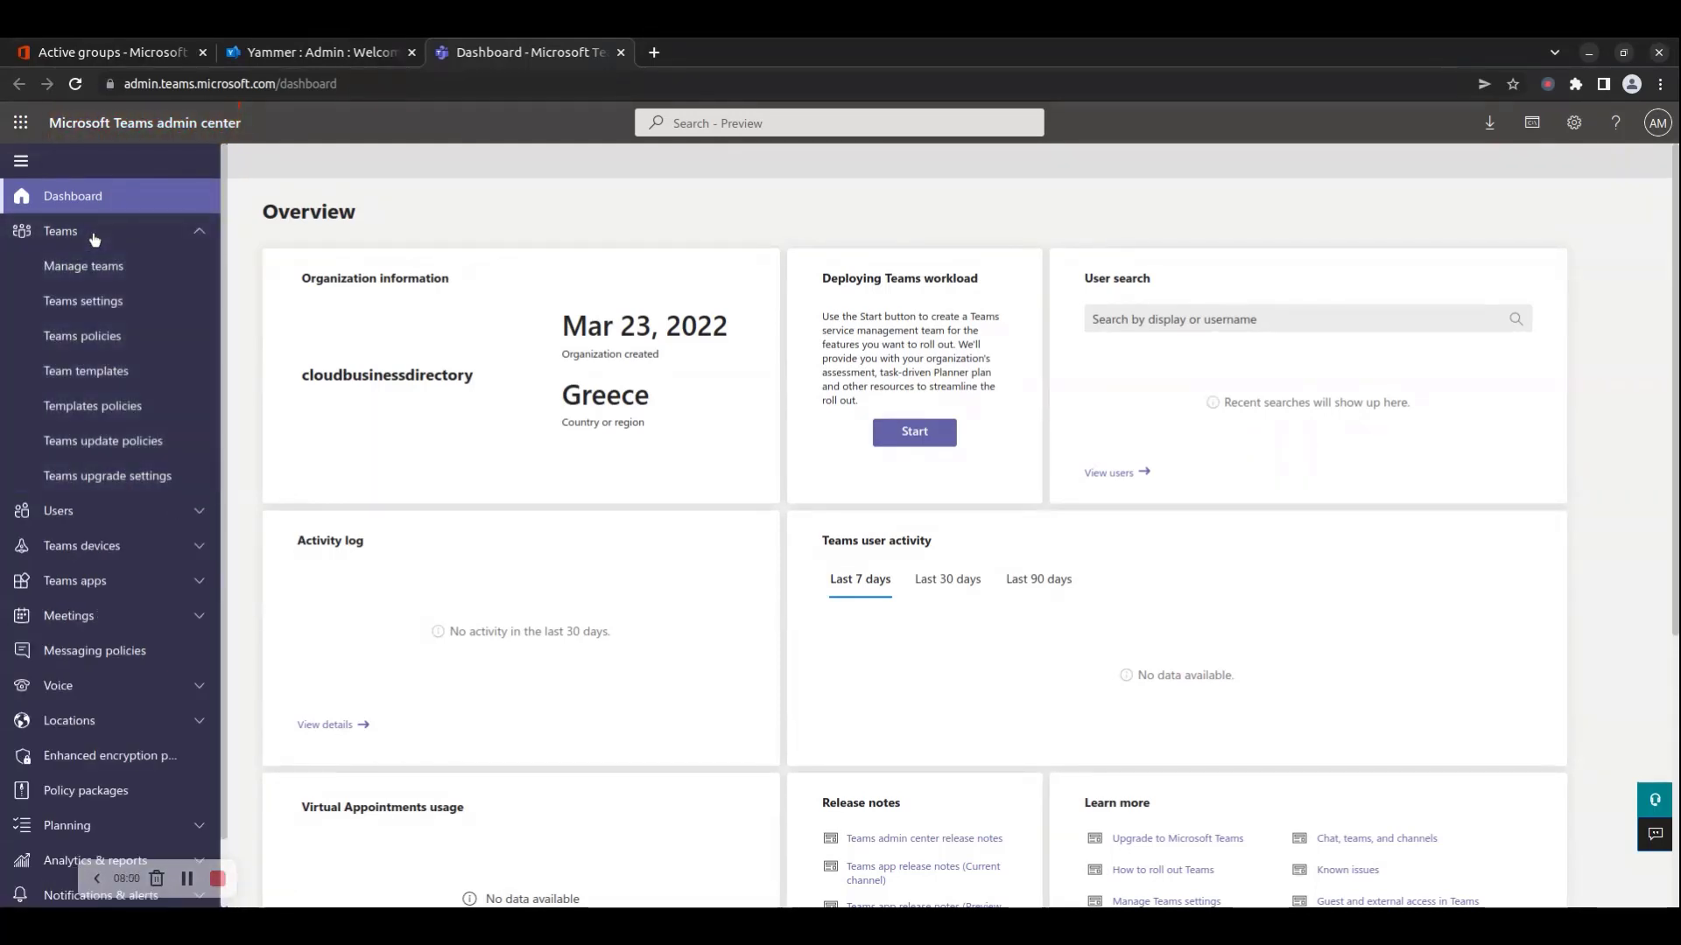
pyautogui.click(98, 510)
pyautogui.scroll(-2, 97, 561)
pyautogui.click(96, 569)
pyautogui.scroll(-2, 94, 571)
pyautogui.scroll(-2, 114, 630)
pyautogui.click(116, 665)
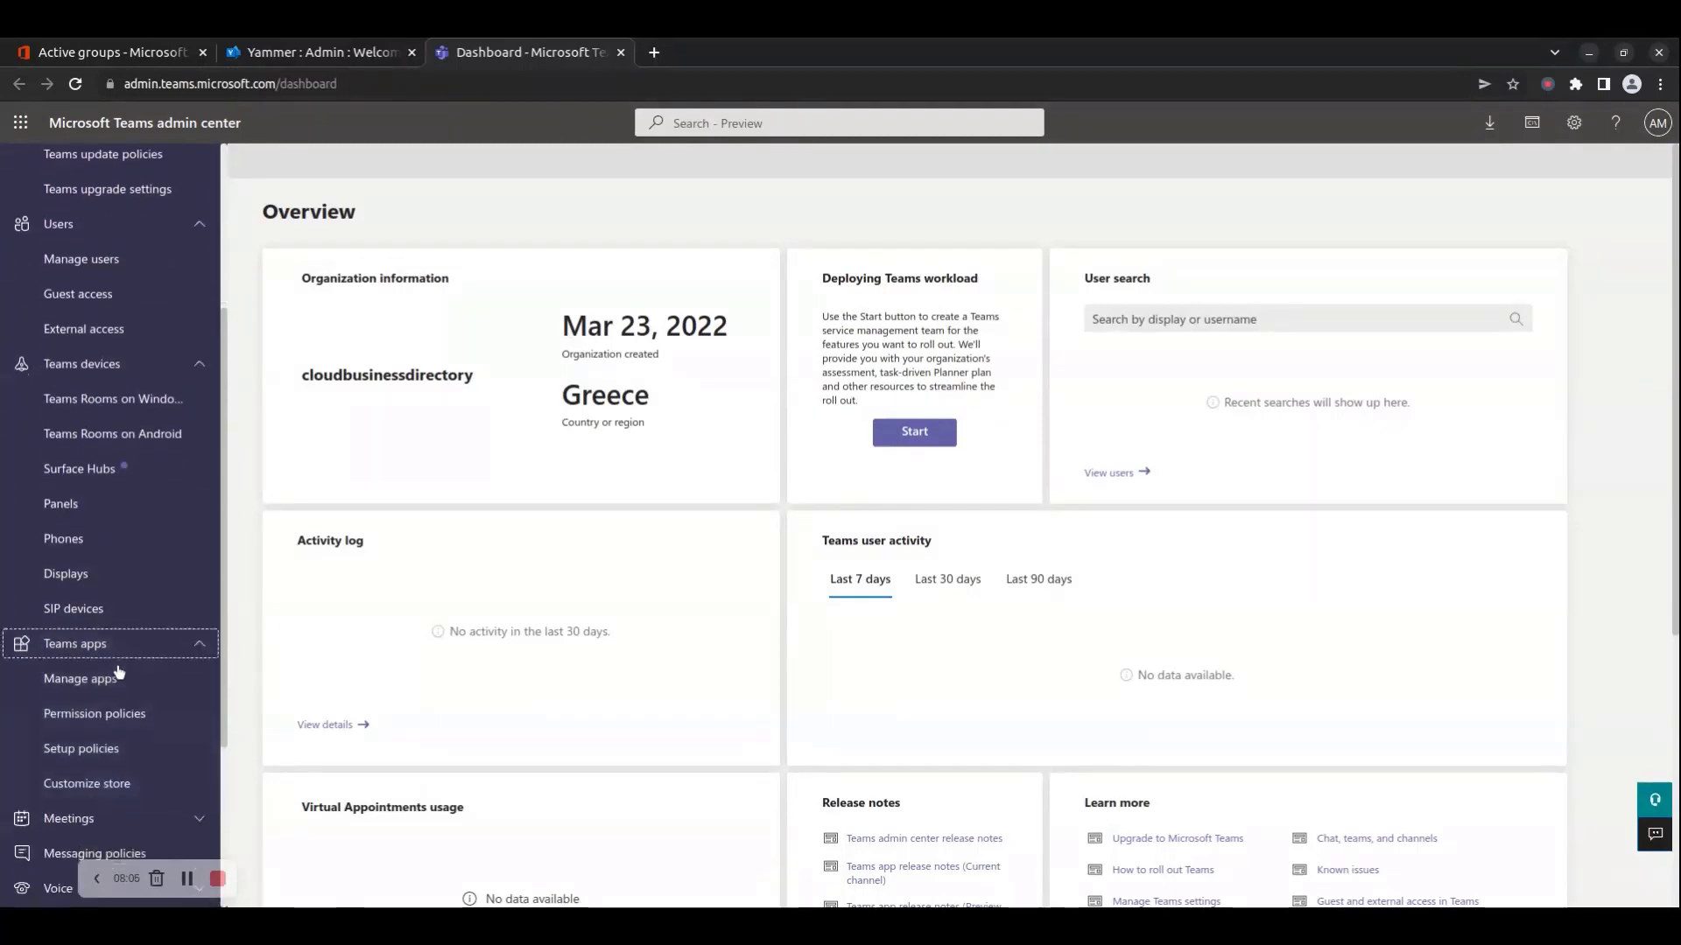
pyautogui.scroll(-4, 118, 666)
pyautogui.click(120, 655)
pyautogui.scroll(-2, 120, 652)
pyautogui.scroll(-4, 127, 639)
pyautogui.click(128, 586)
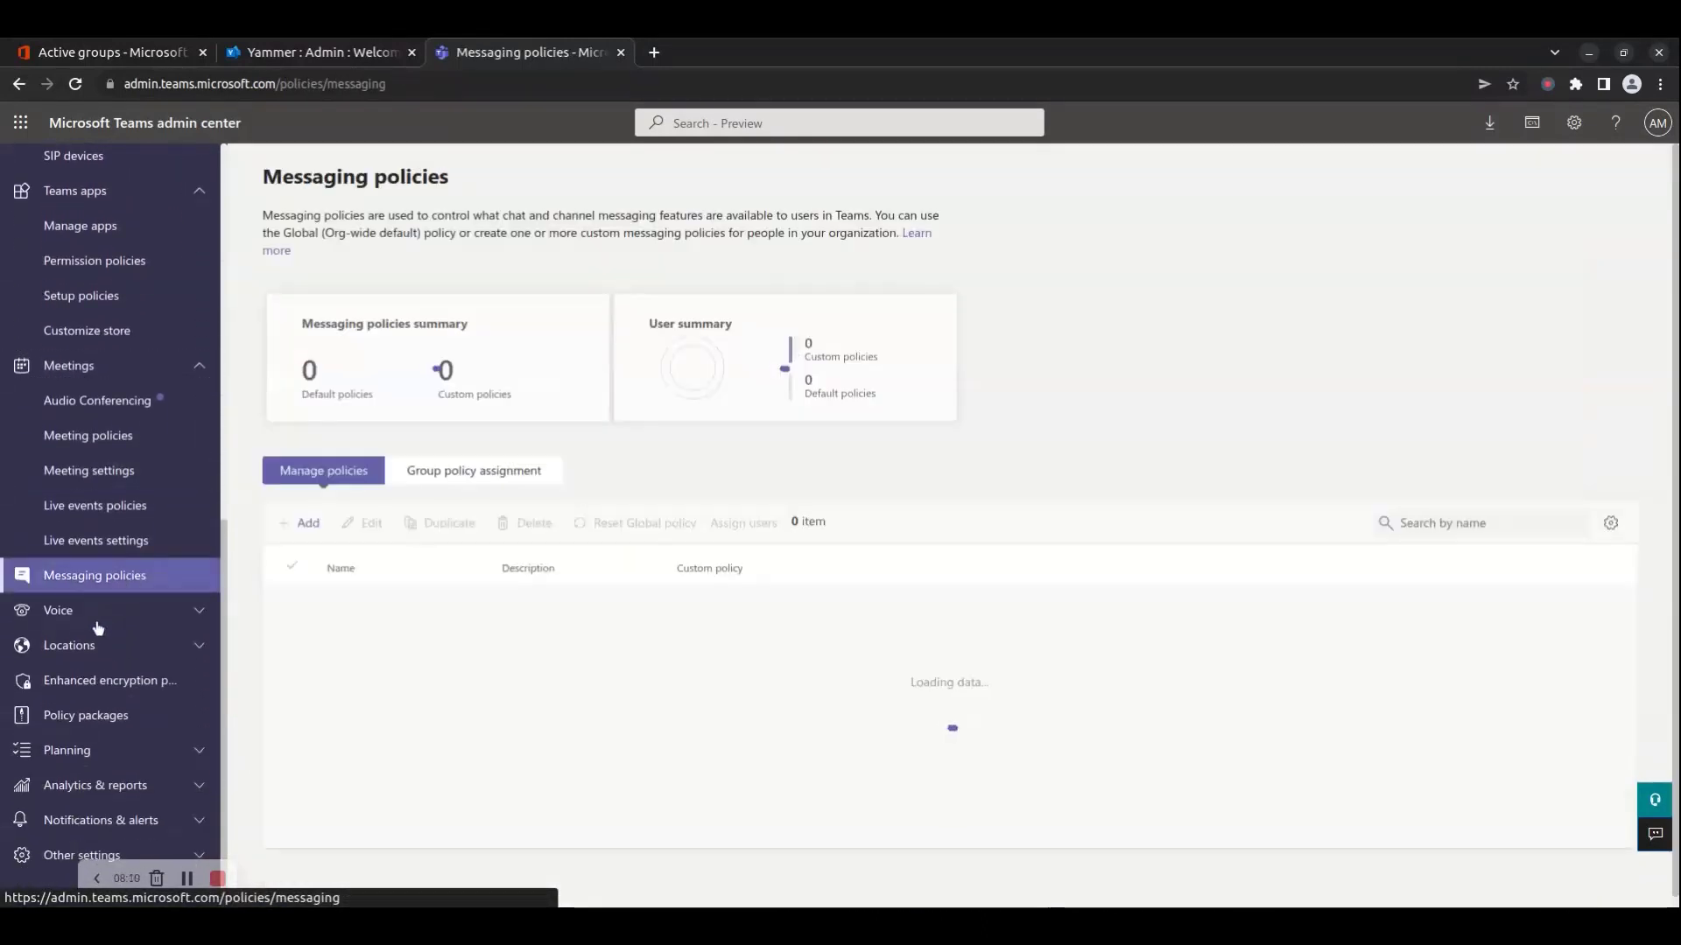
# Expand Voice, Locations, Planning, Analytics & reports, Notifications & alerts and Other; highlight the address.
pyautogui.click(104, 613)
pyautogui.scroll(-3, 110, 631)
pyautogui.scroll(-2, 116, 646)
pyautogui.scroll(-1, 109, 674)
pyautogui.click(110, 675)
pyautogui.scroll(-1, 122, 683)
pyautogui.click(133, 749)
pyautogui.scroll(-1, 133, 770)
pyautogui.click(130, 797)
pyautogui.scroll(-1, 120, 800)
pyautogui.click(98, 823)
pyautogui.scroll(-1, 98, 827)
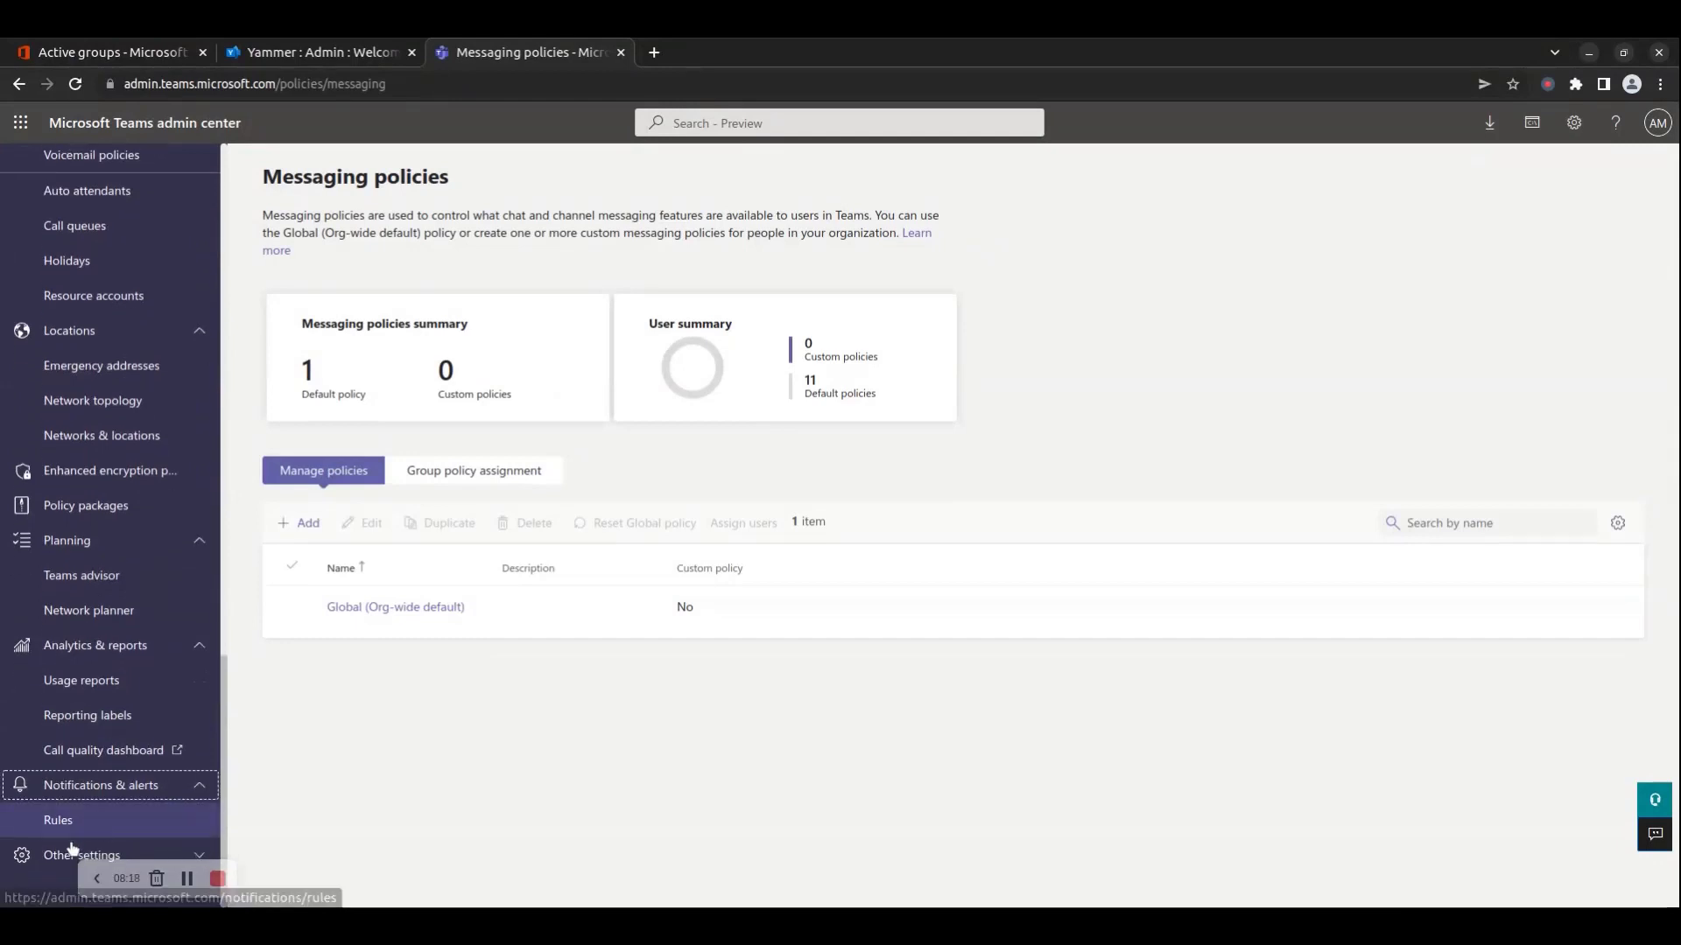
pyautogui.click(65, 858)
pyautogui.click(232, 87)
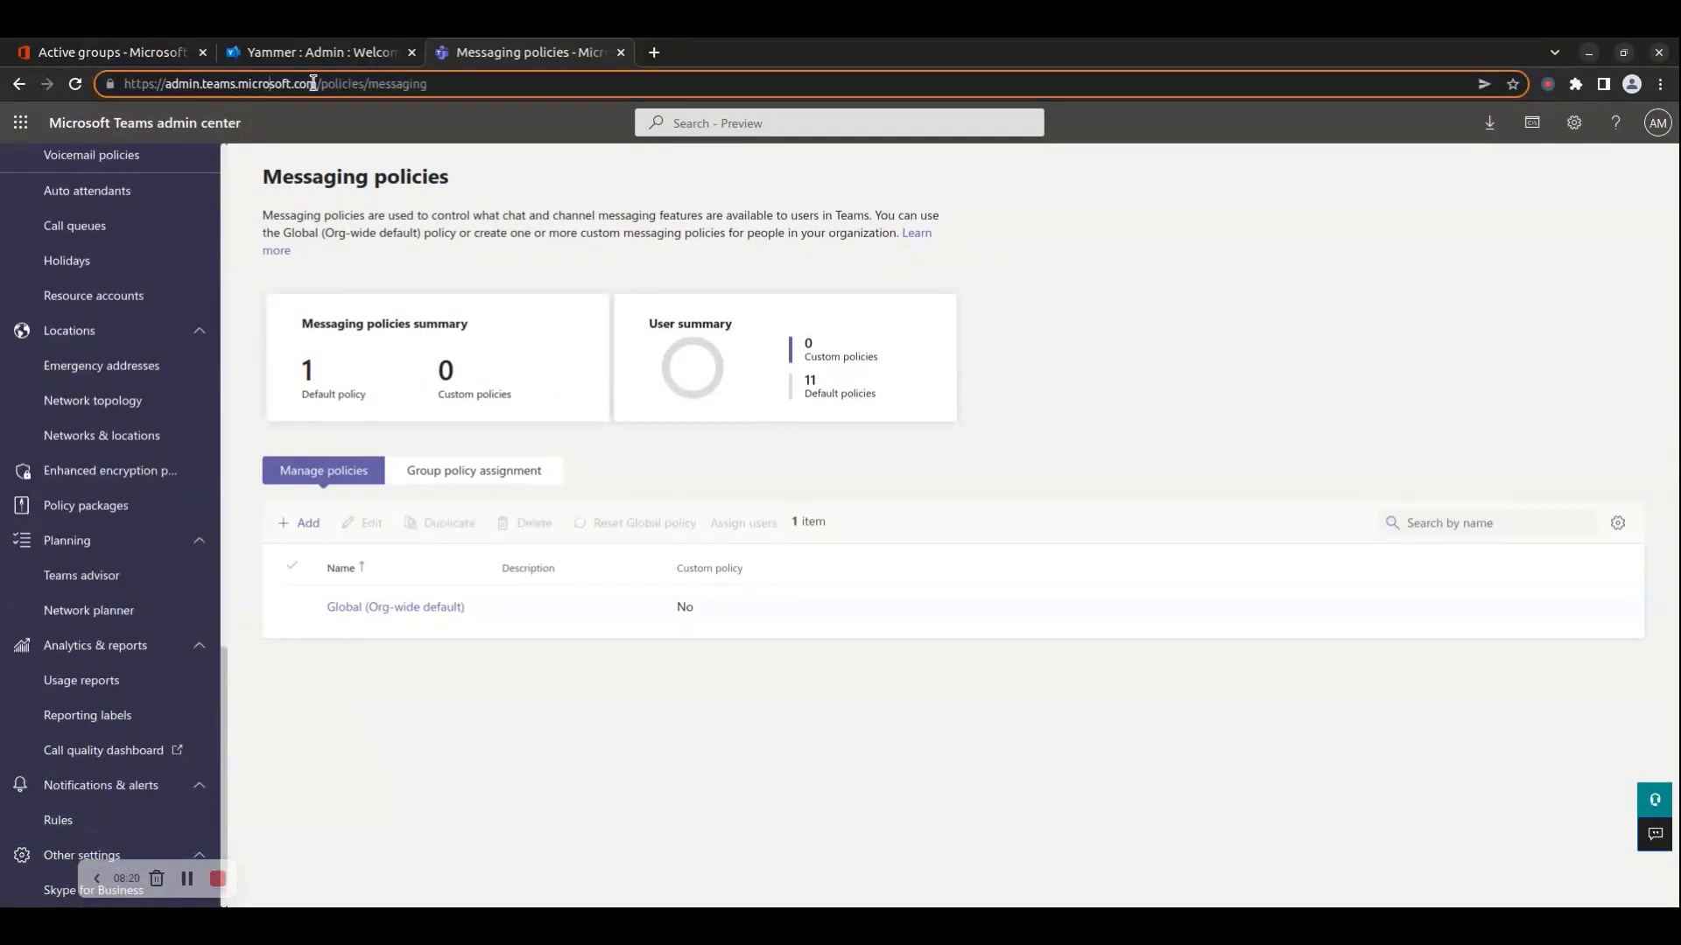
pyautogui.moveTo(315, 83); pyautogui.dragTo(74, 68)
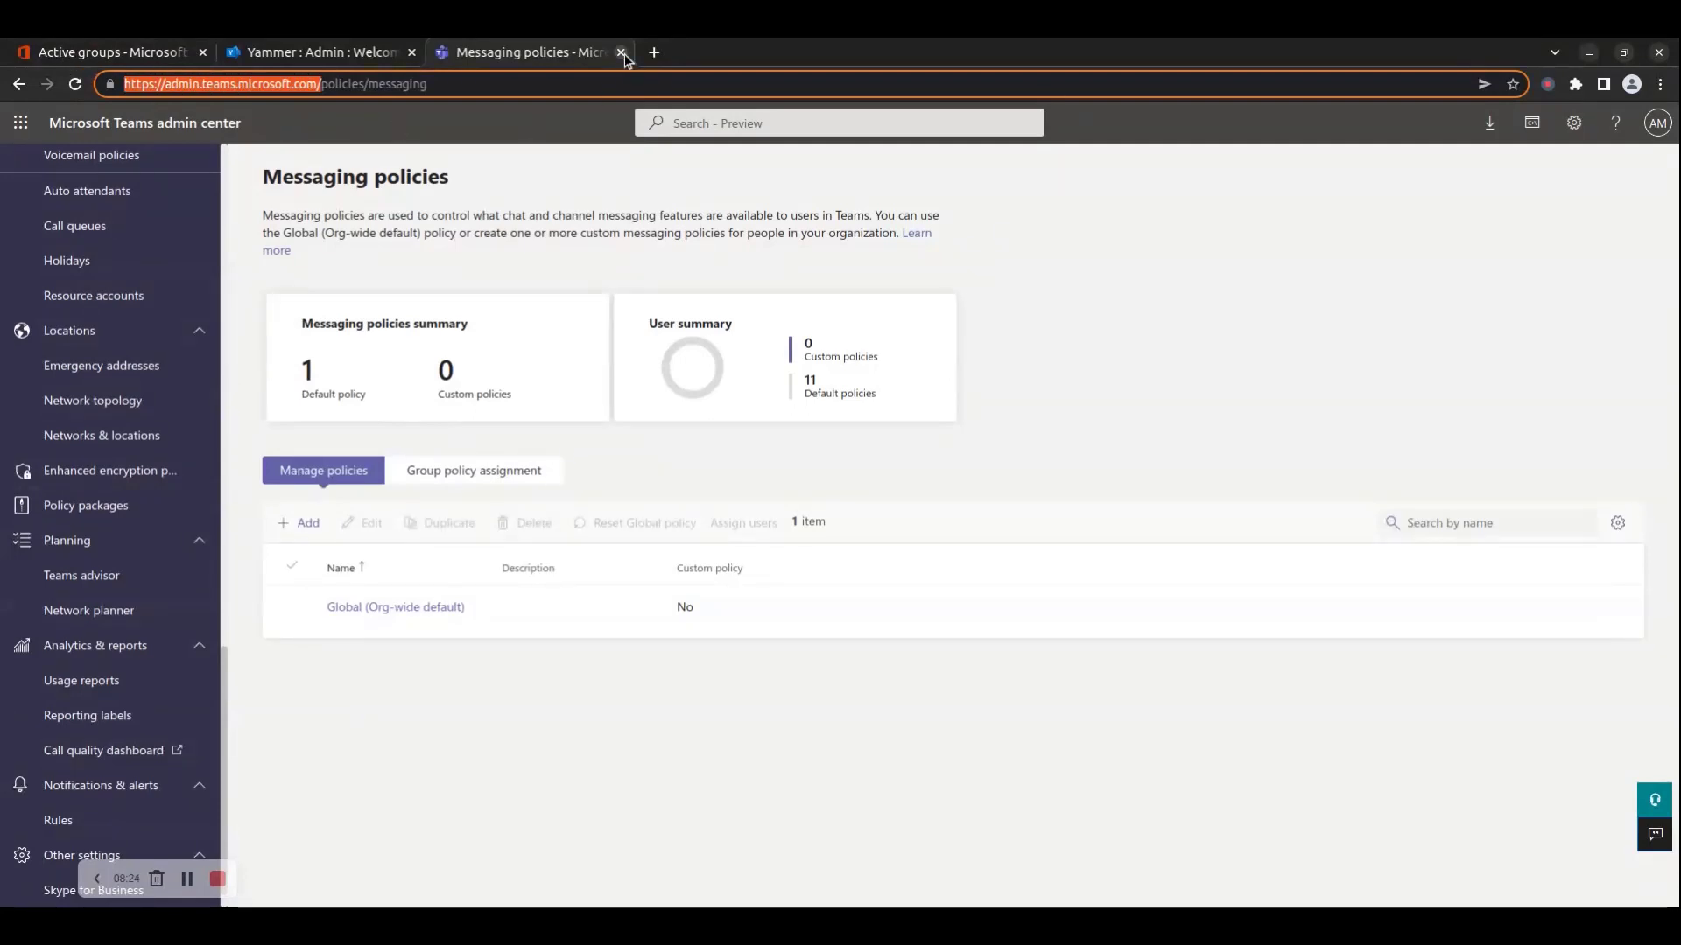
# In Yammer admin, visit the Configuration, Design, Admins and Network Migration pages.
pyautogui.click(622, 53)
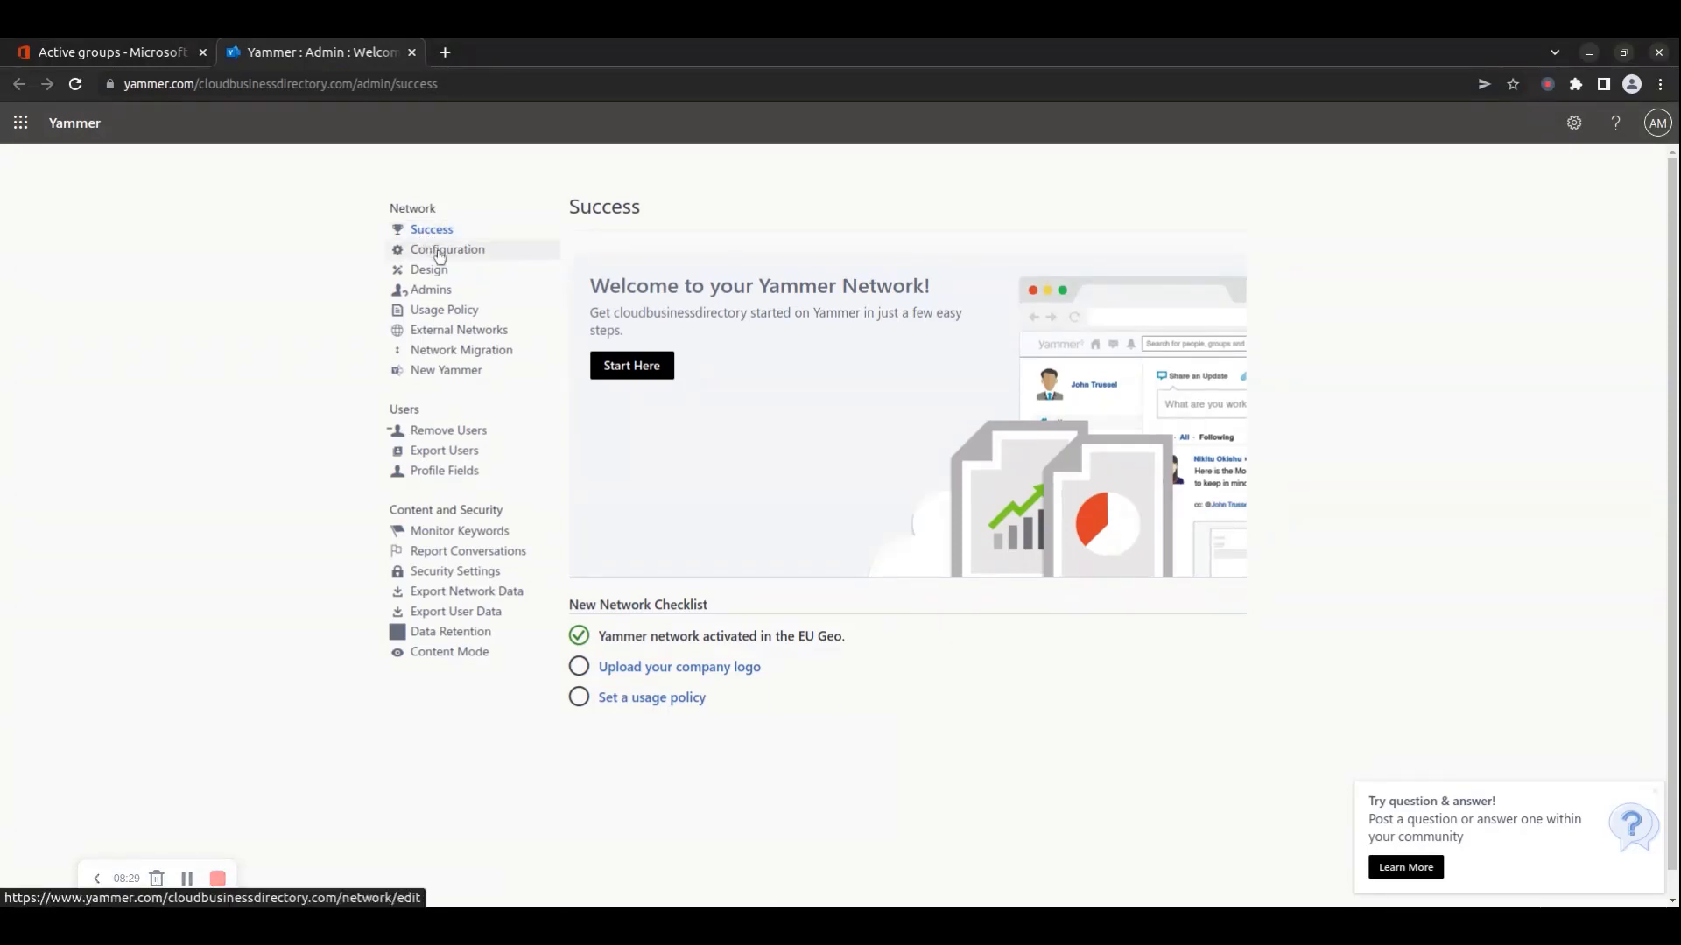
pyautogui.moveTo(590, 285); pyautogui.dragTo(966, 305)
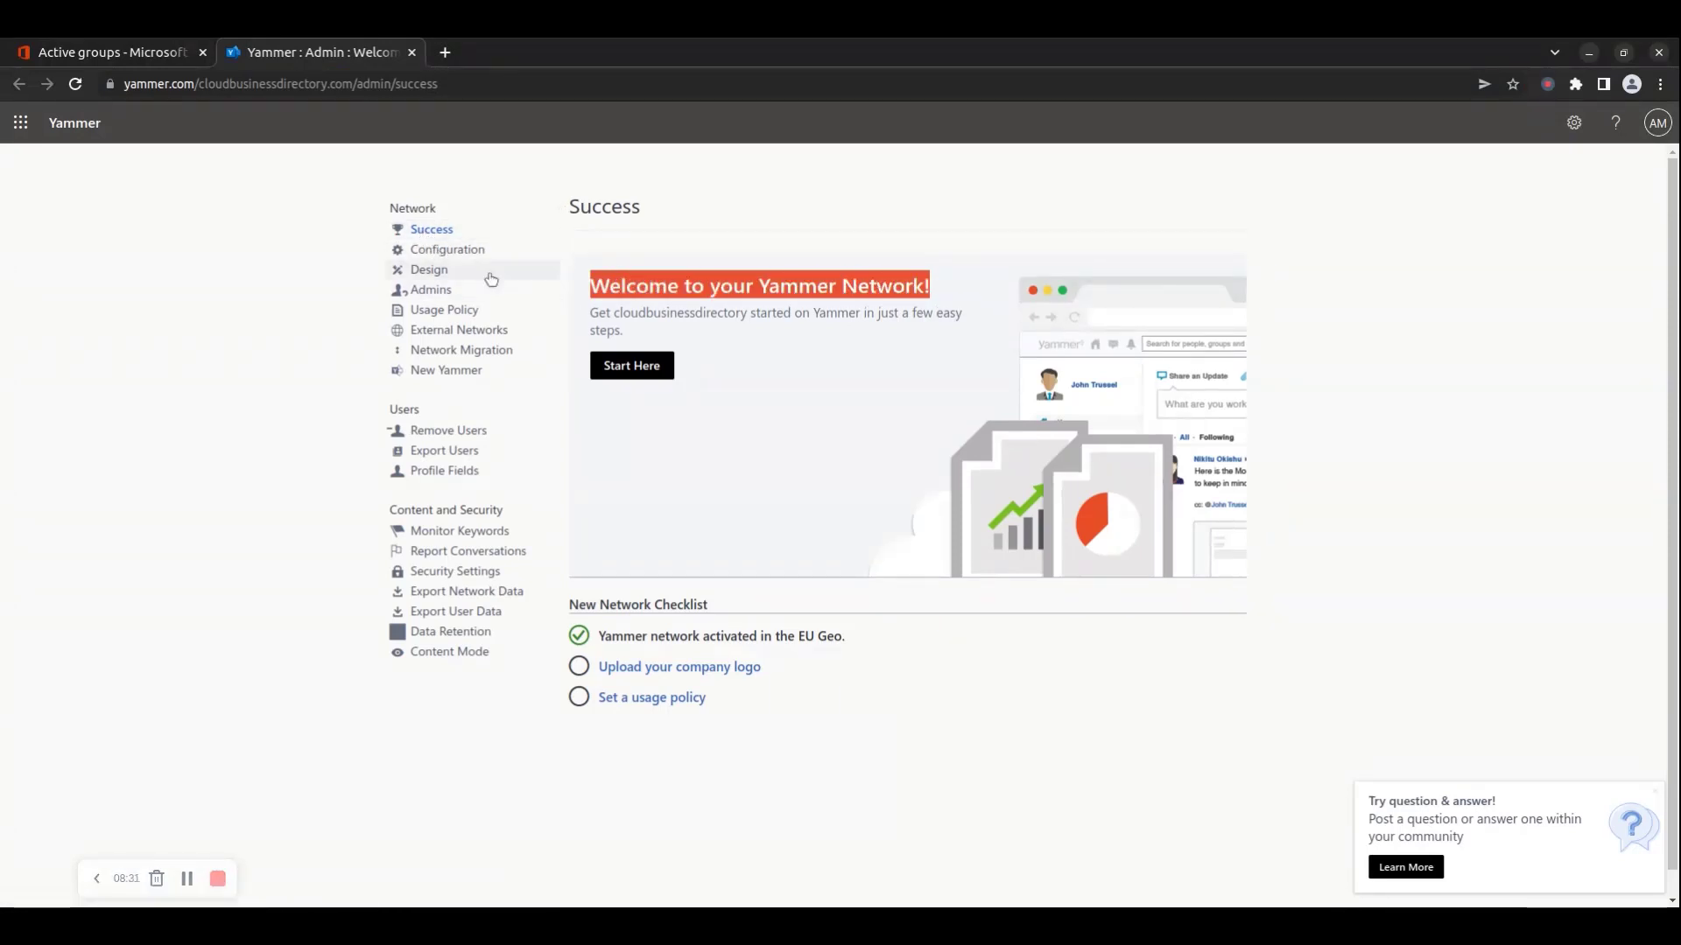
pyautogui.click(444, 249)
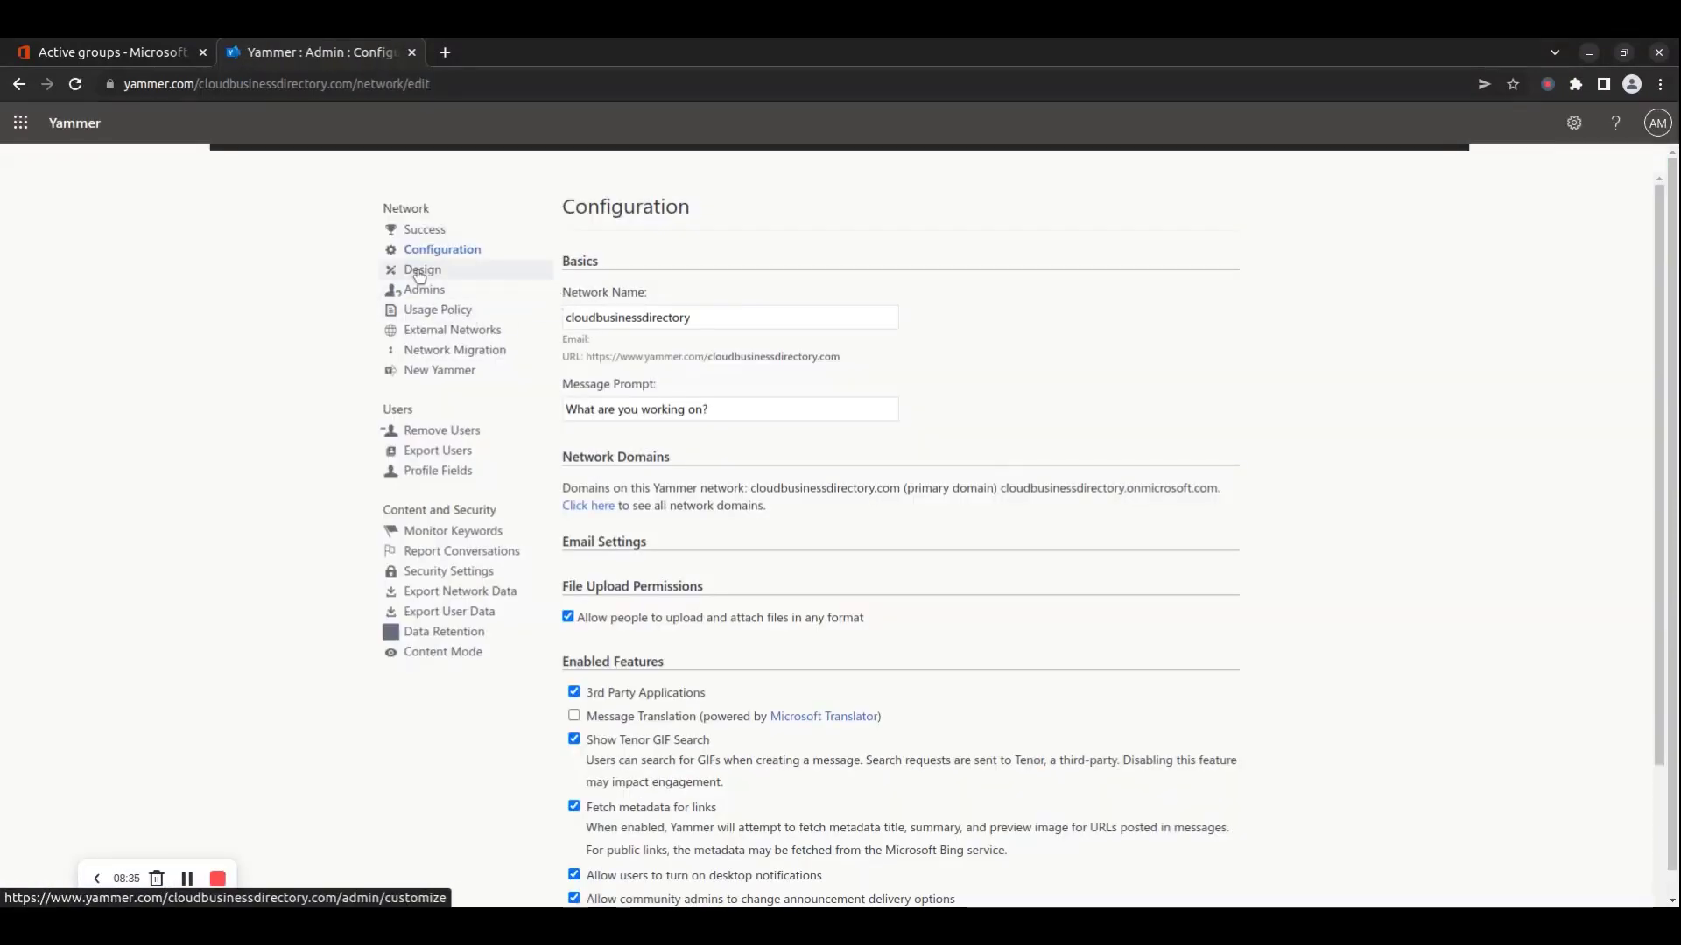
pyautogui.click(419, 273)
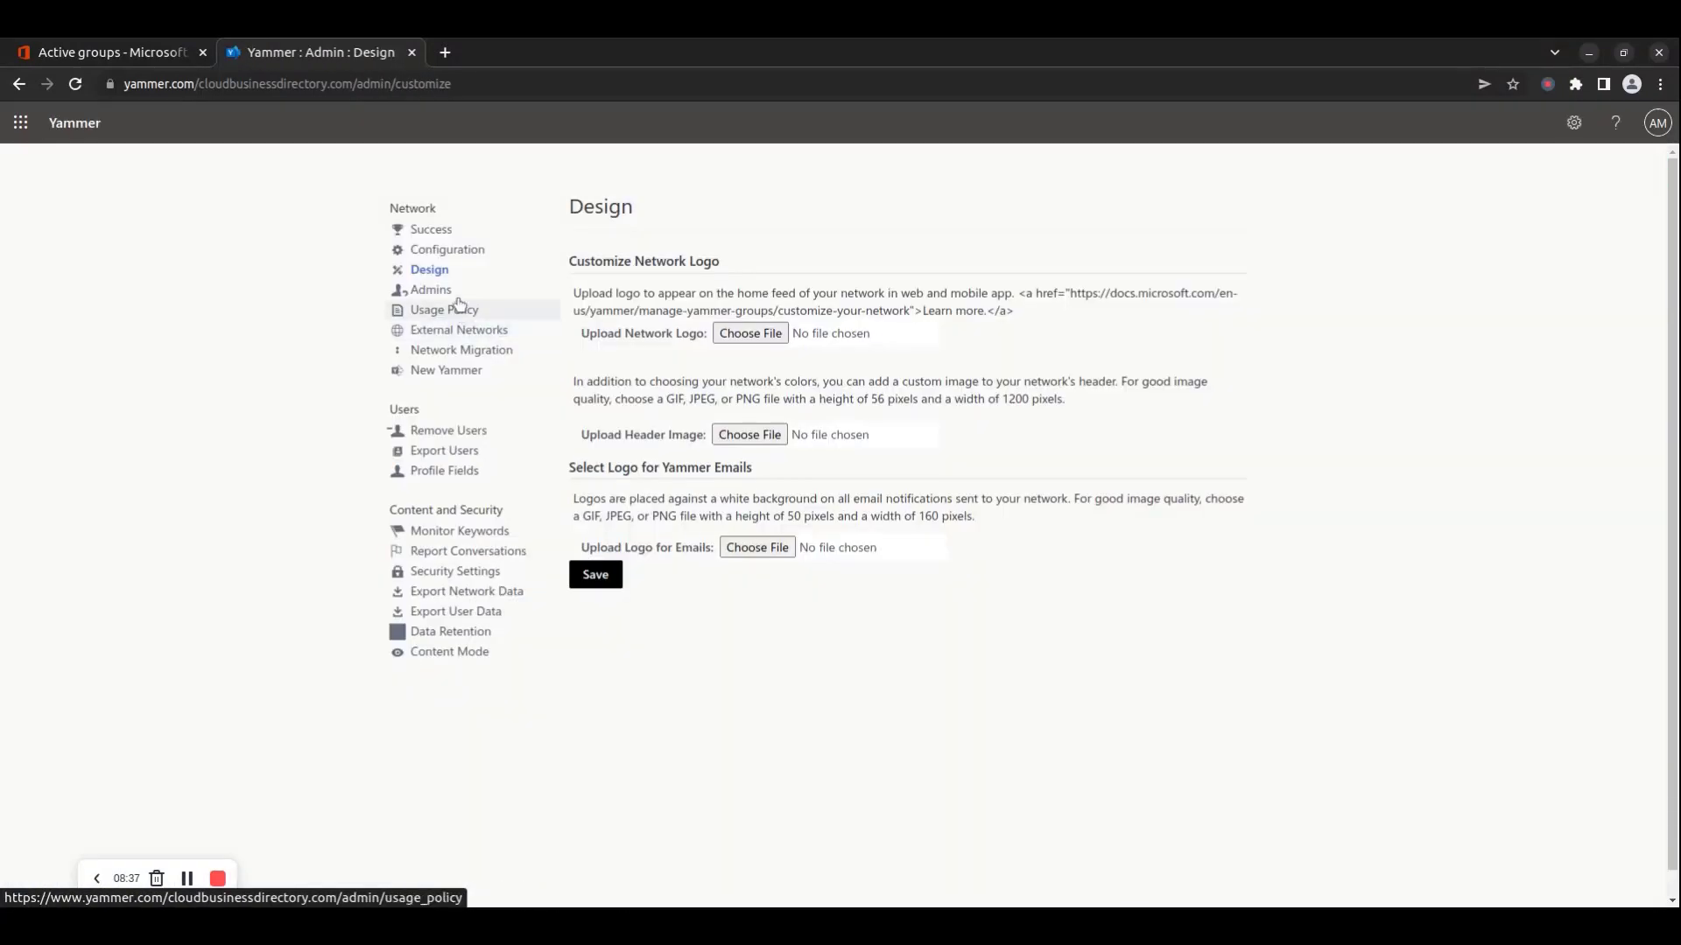
pyautogui.click(433, 291)
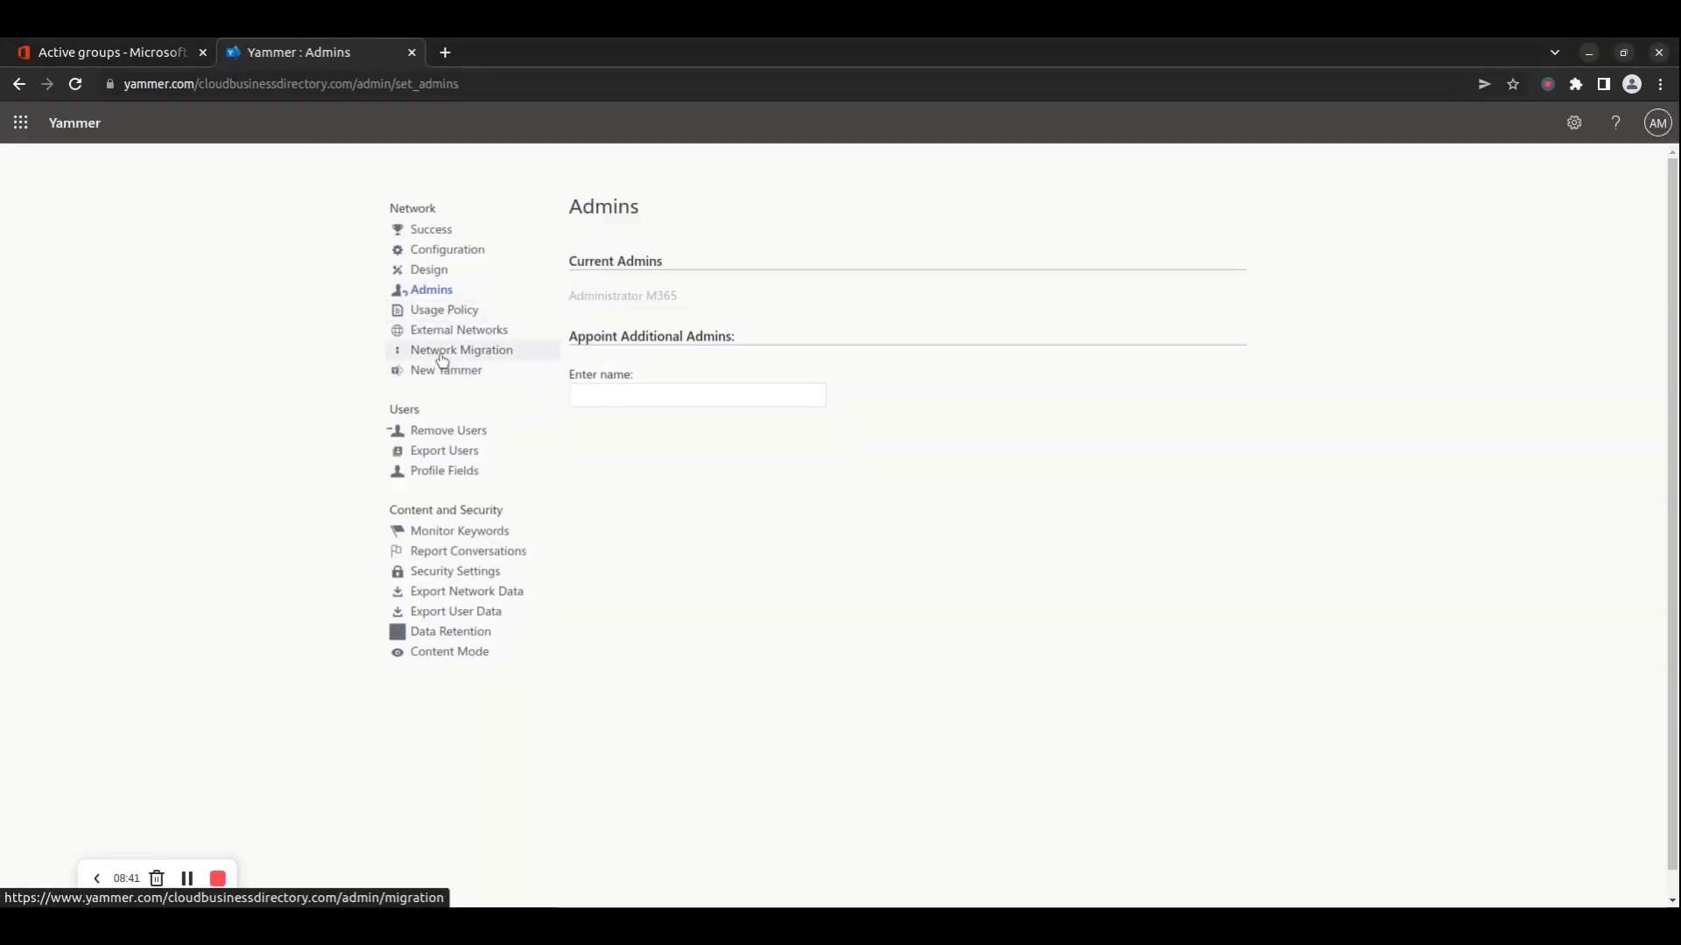
pyautogui.click(442, 350)
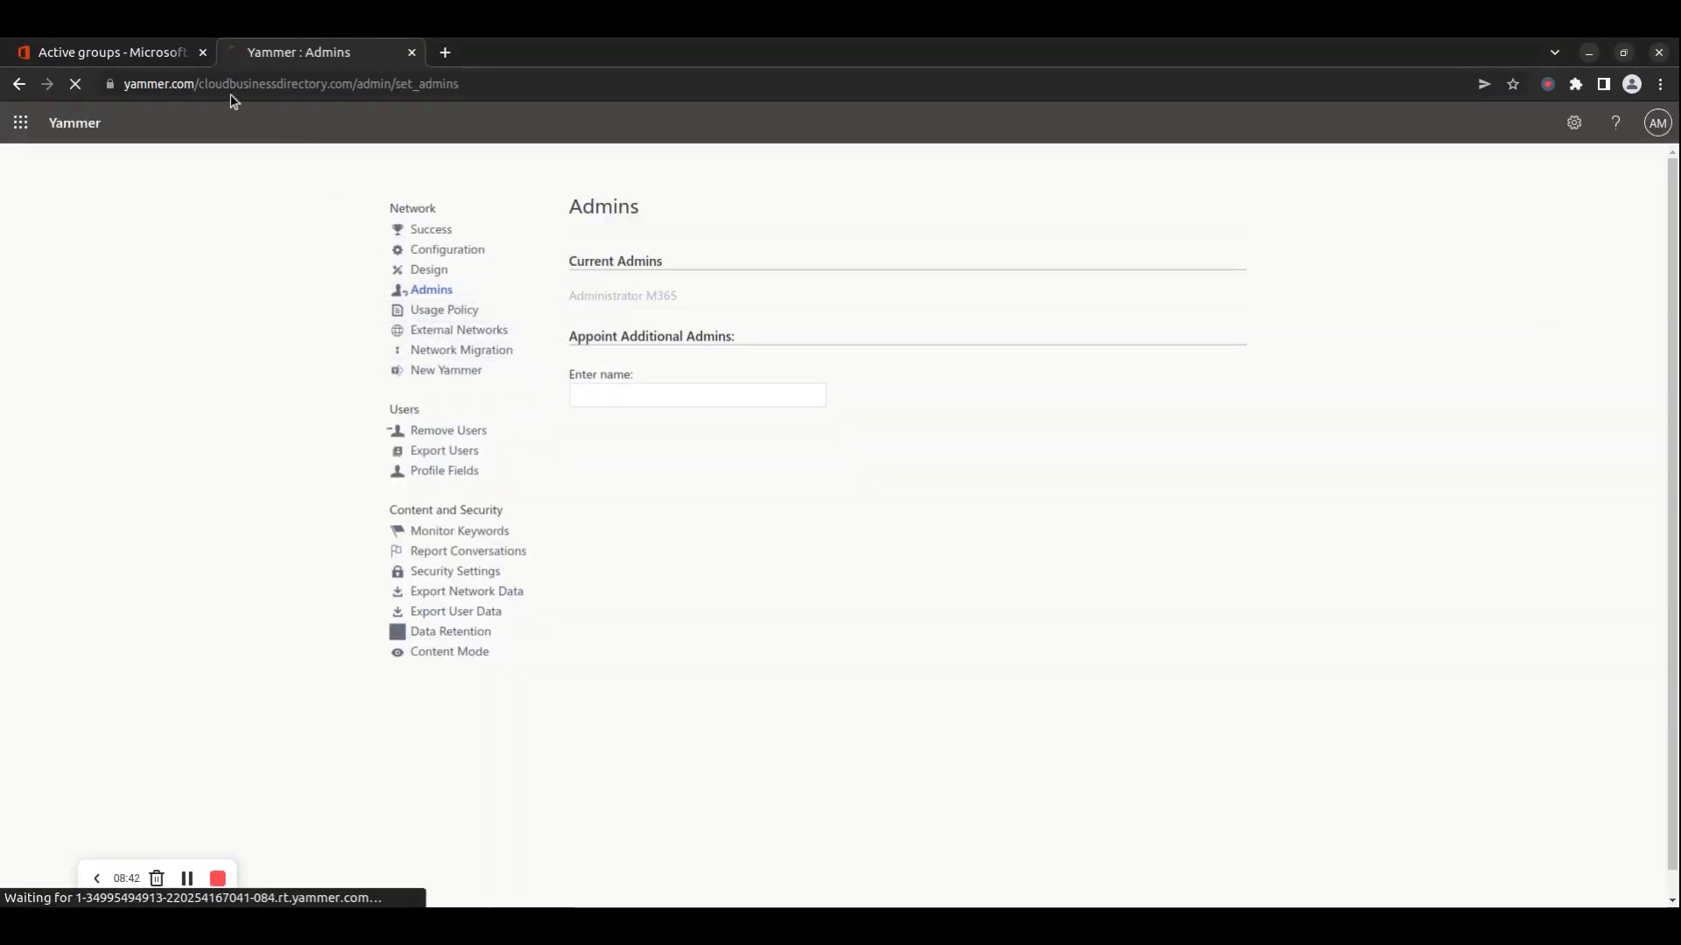
# Highlight the Network Migration address and close the Yammer admin tab.
pyautogui.click(420, 85)
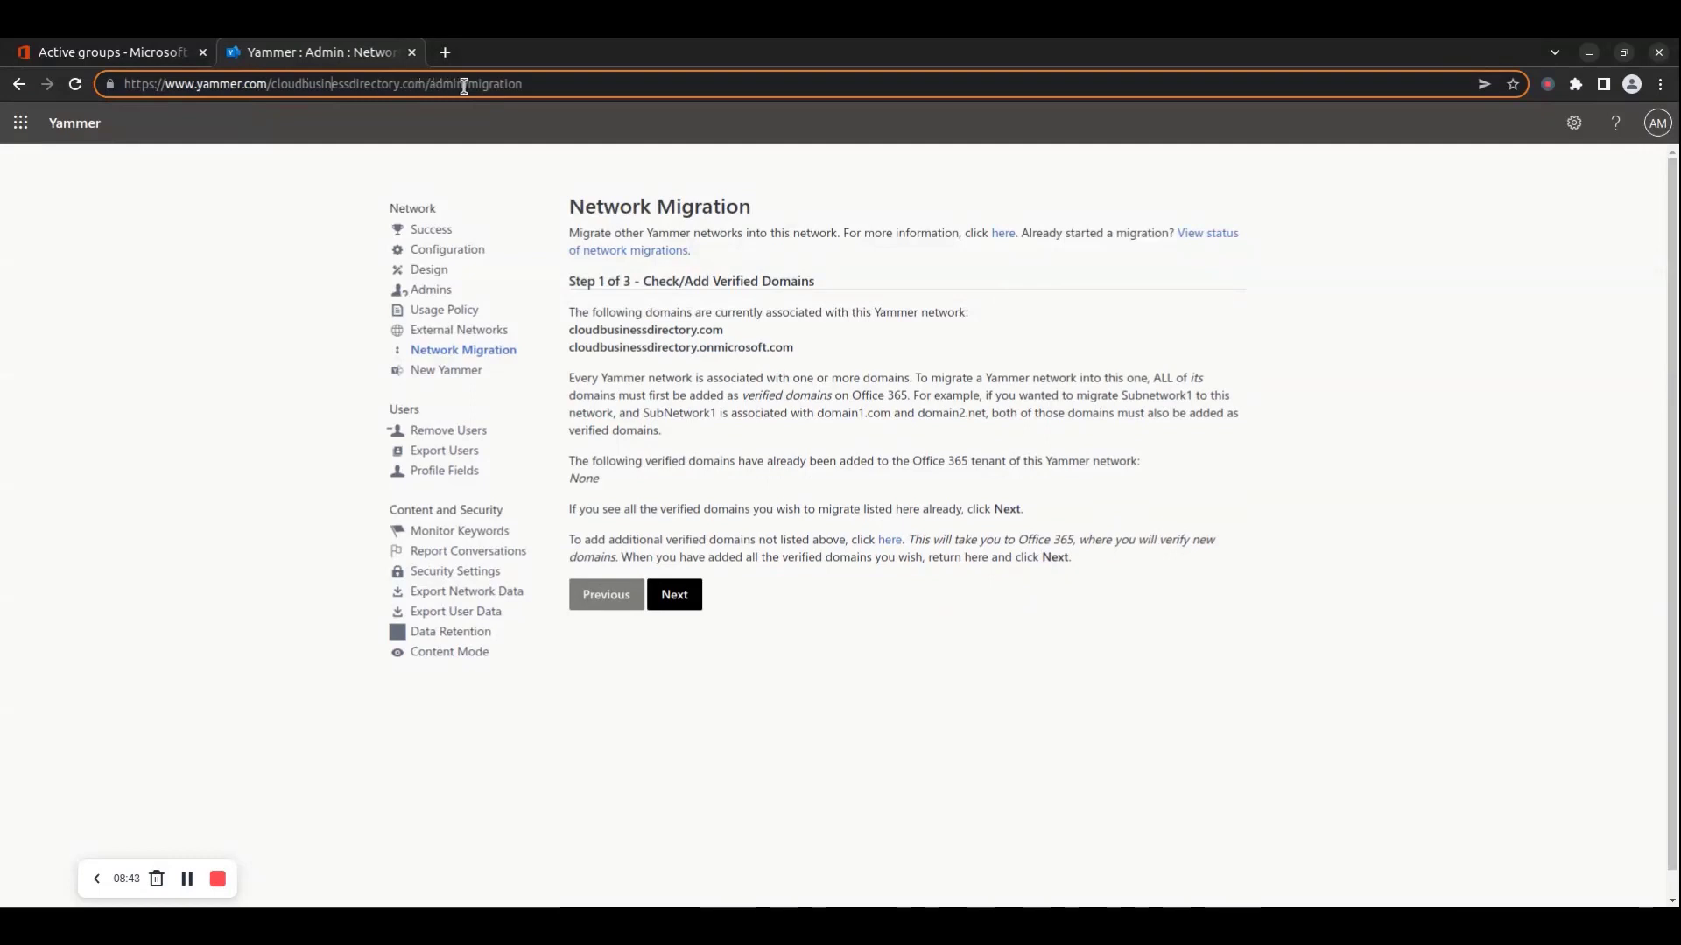
pyautogui.moveTo(420, 77); pyautogui.dragTo(100, 81)
pyautogui.moveTo(272, 80)
pyautogui.mouseDown()
pyautogui.moveTo(346, 82)
pyautogui.moveTo(53, 90)
pyautogui.mouseUp()
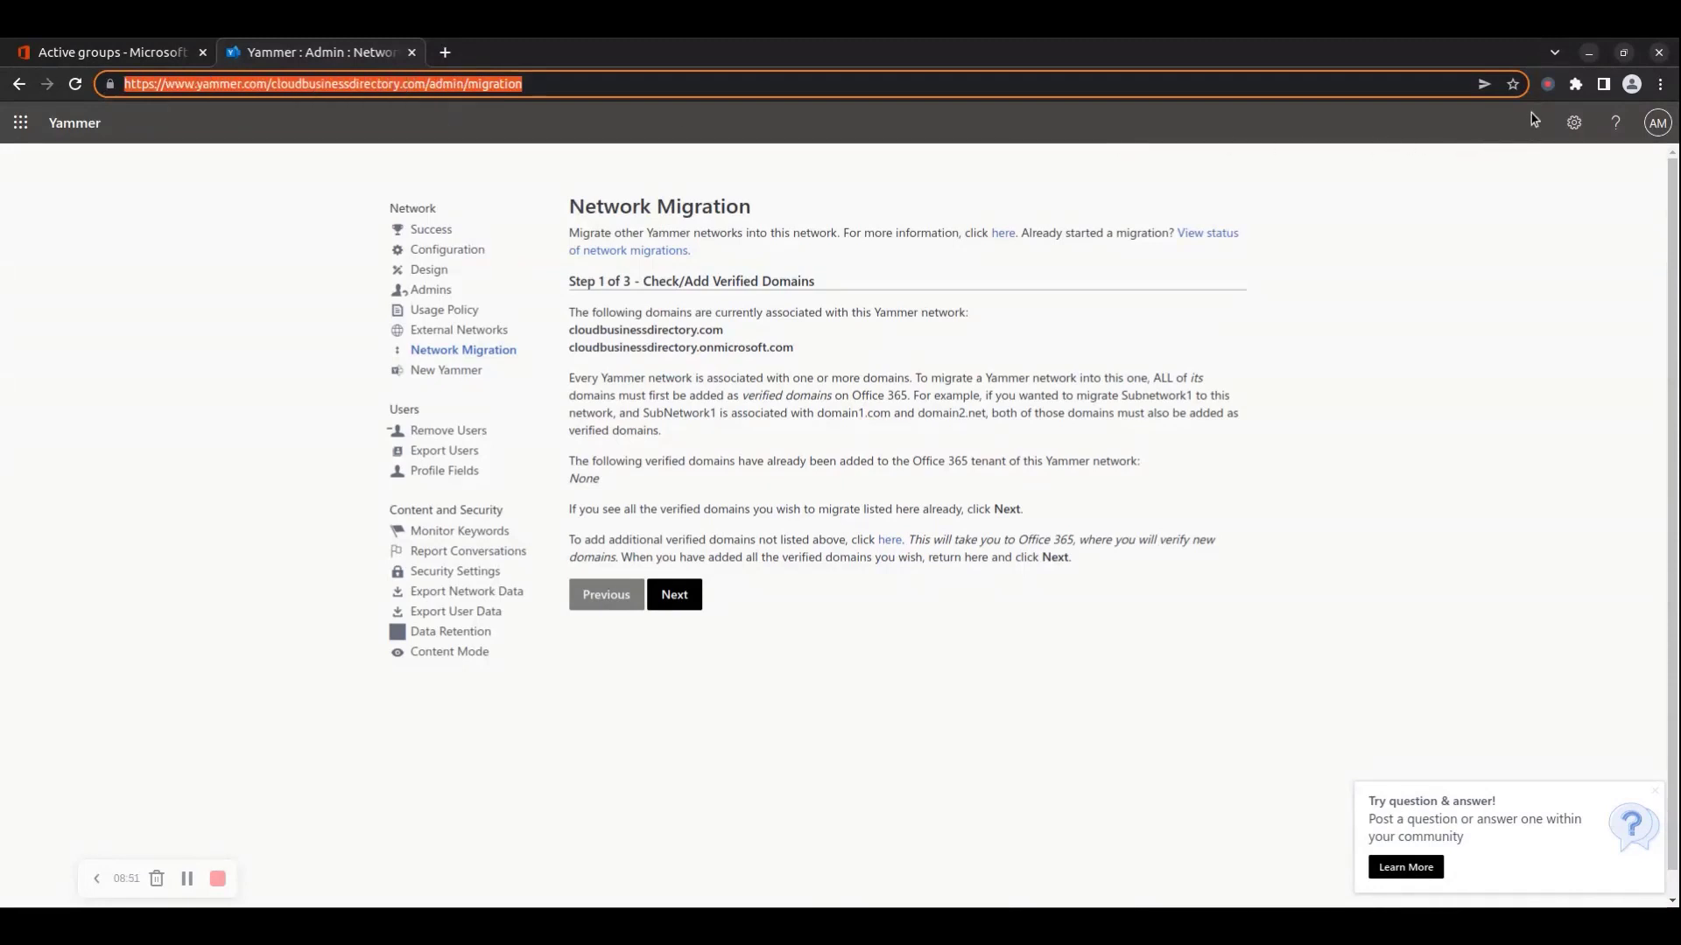
pyautogui.click(411, 52)
pyautogui.click(665, 242)
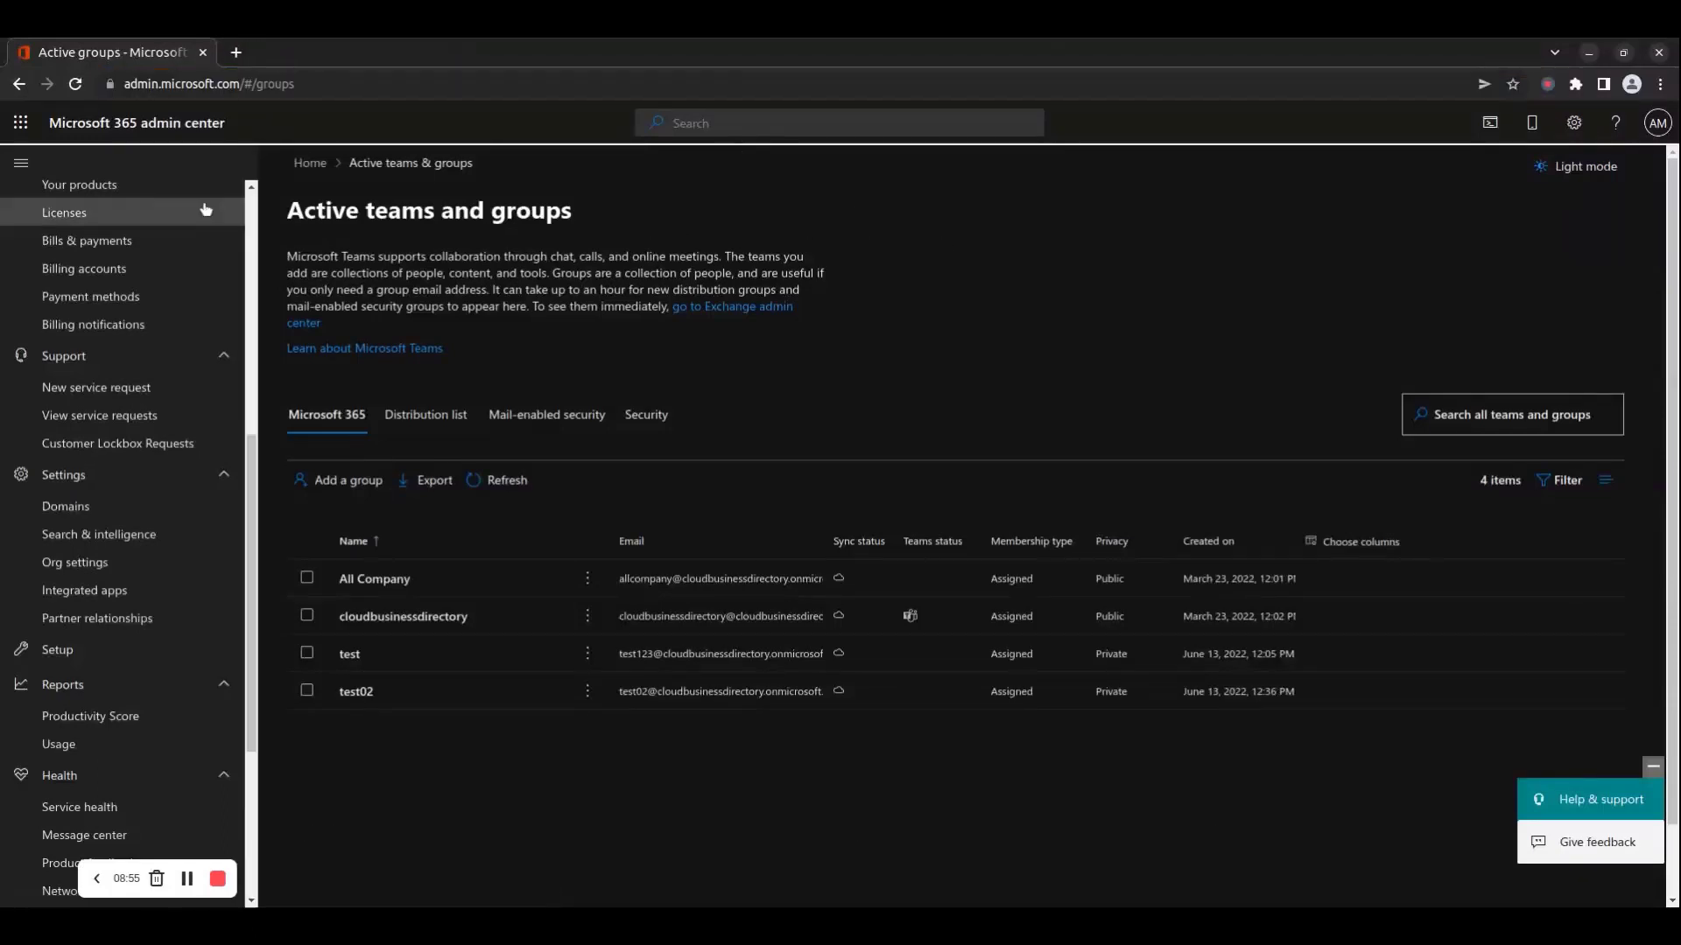
pyautogui.scroll(6, 114, 214)
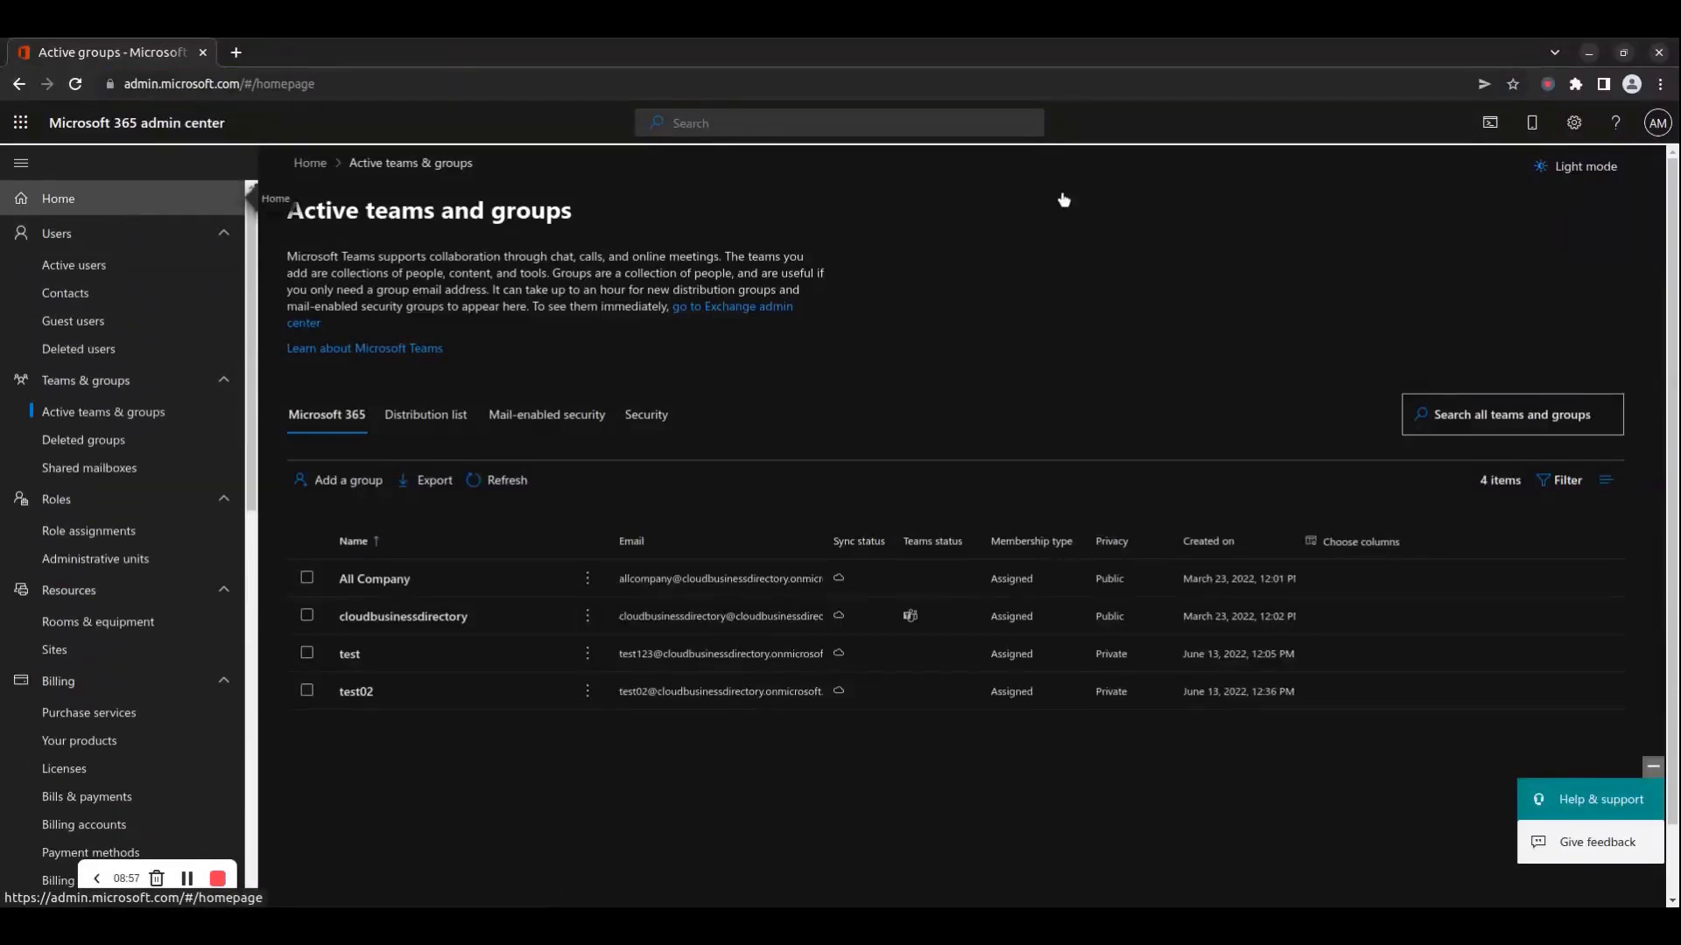